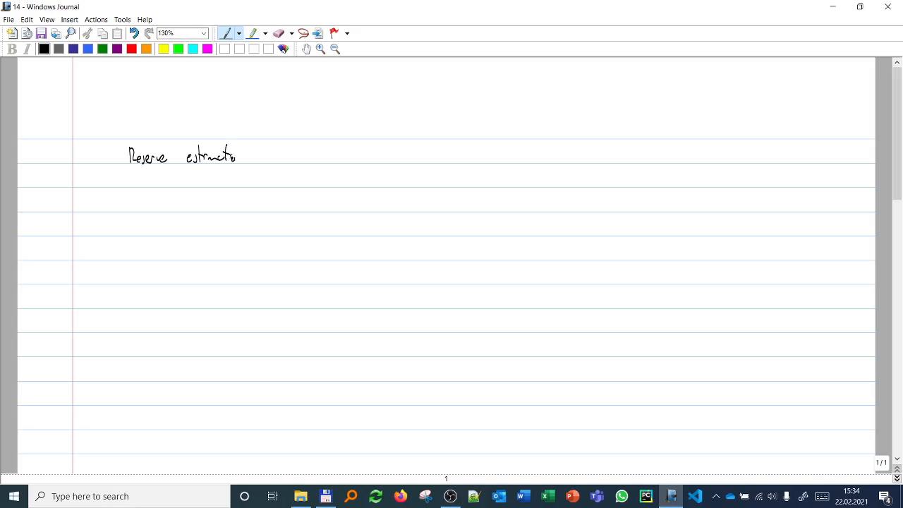
Step: Finish the handwritten heading "Reserve estimation" at the start of the note
{"action": "left_click_drag", "start_coordinate": [244, 162], "coordinate": [250, 157]}
Step: Search the computer's files in Everything for "karish tanin" and open the Energean Karish and Tanin field development plan PDF
{"action": "left_click", "coordinate": [352, 497]}
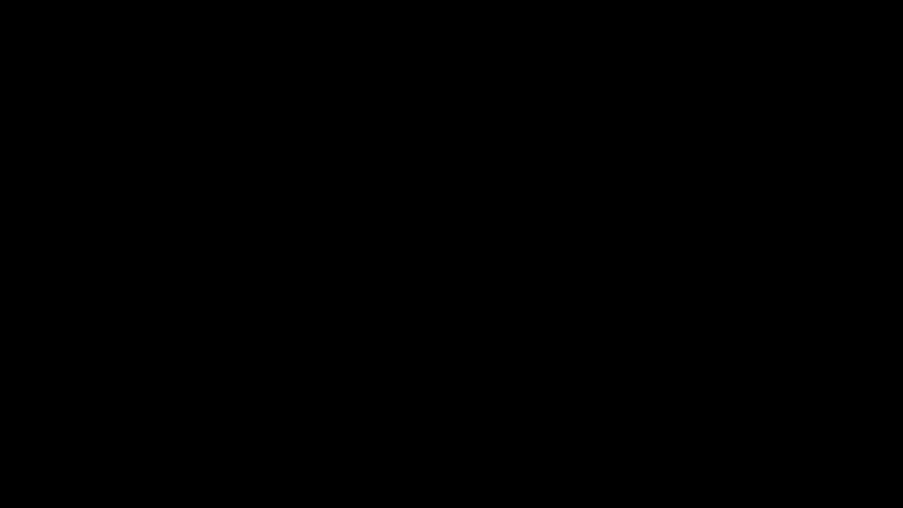
{"action": "type", "text": "karish tanin"}
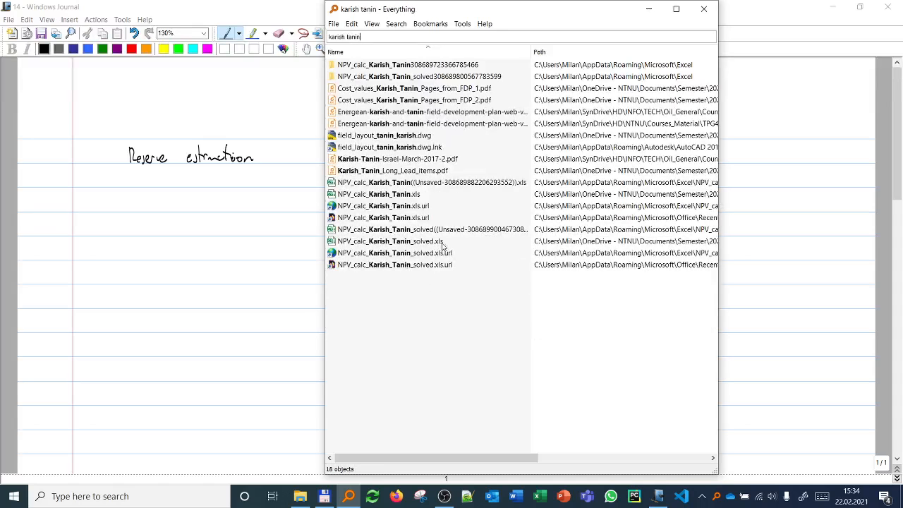
{"action": "left_click", "coordinate": [435, 112]}
{"action": "double_click", "coordinate": [435, 112]}
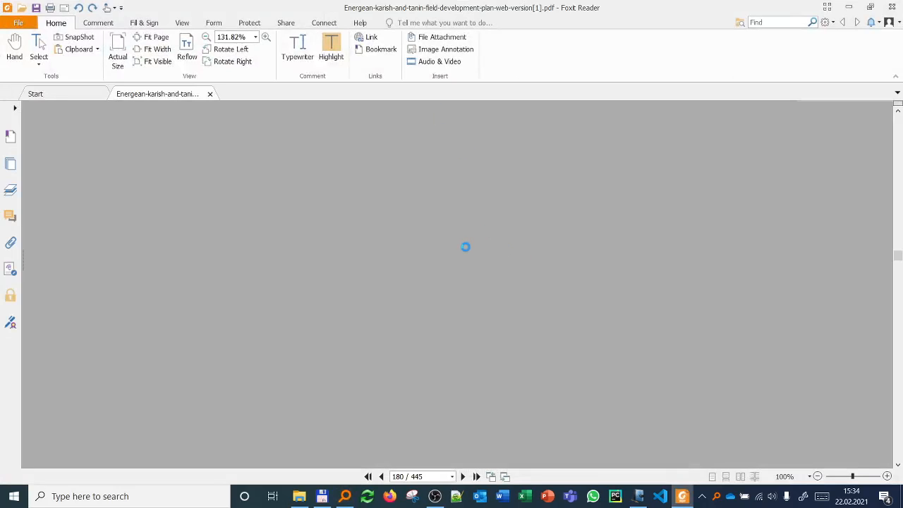
Step: Examine the Monte Carlo GIIP histogram for Karish Main on page 203 of the development plan, and close the PDF
{"action": "scroll", "coordinate": [478, 282], "scroll_direction": "down", "scroll_amount": 5}
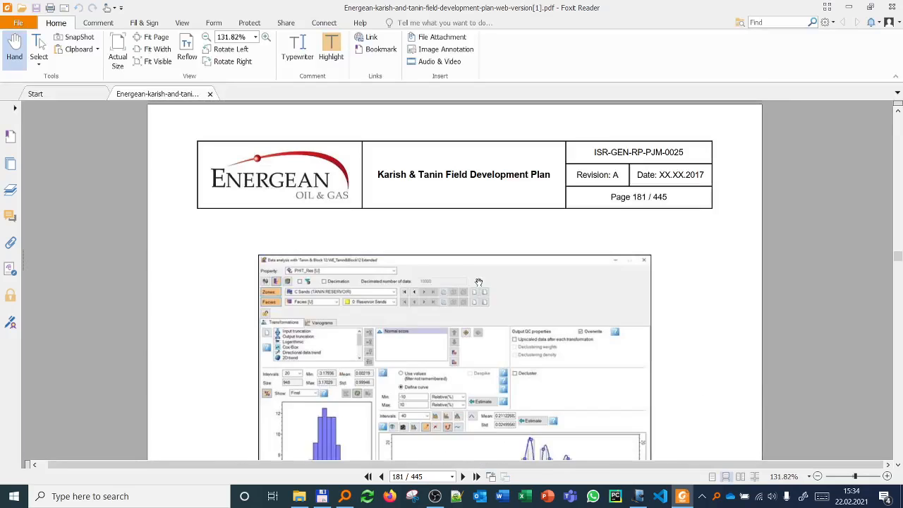
{"action": "scroll", "coordinate": [478, 282], "scroll_direction": "down", "scroll_amount": 10}
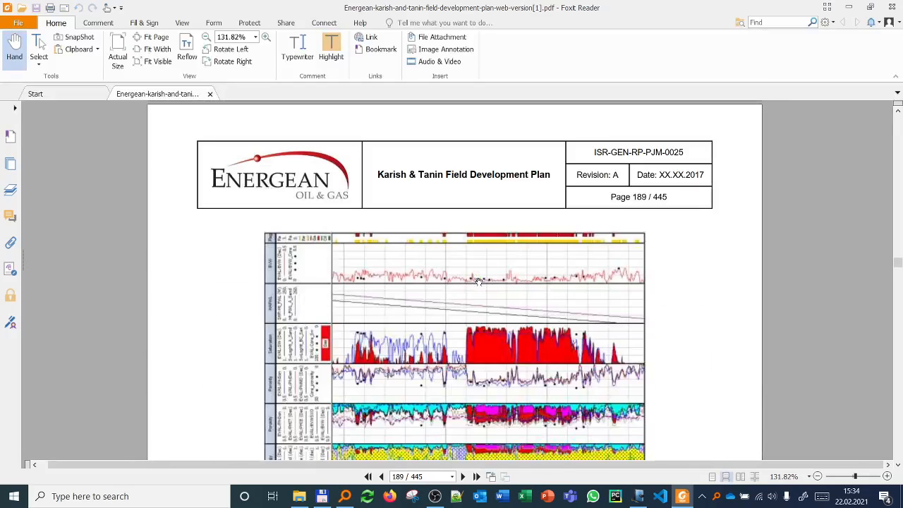
{"action": "scroll", "coordinate": [478, 283], "scroll_direction": "down", "scroll_amount": 12}
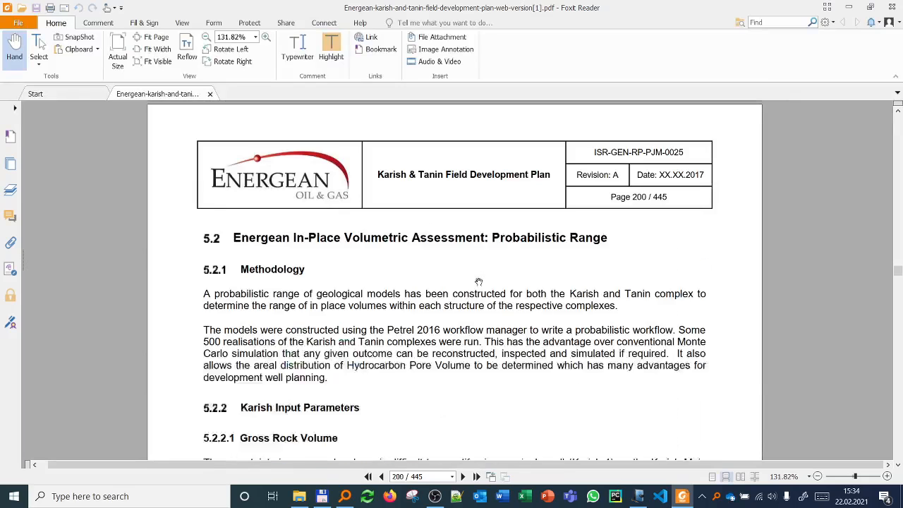
{"action": "scroll", "coordinate": [478, 282], "scroll_direction": "down", "scroll_amount": 6}
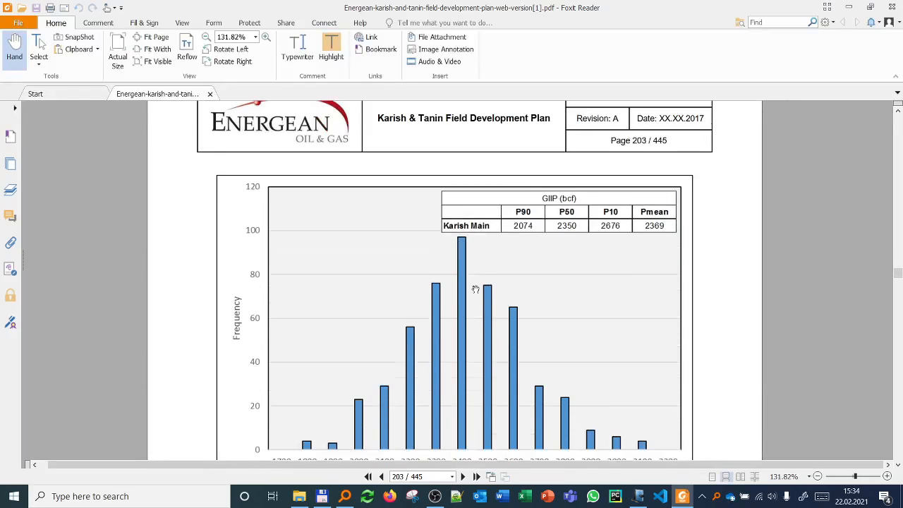
{"action": "scroll", "coordinate": [475, 289], "scroll_direction": "down", "scroll_amount": 3}
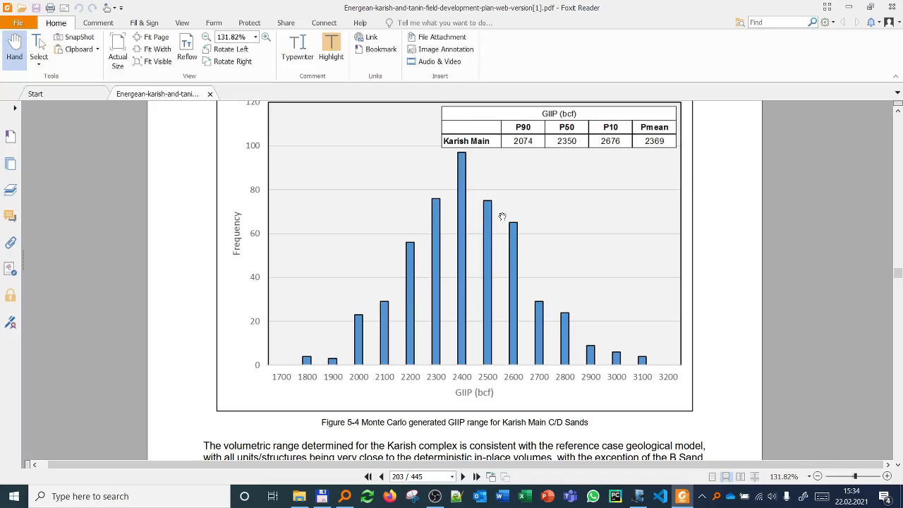
{"action": "left_click", "coordinate": [892, 6]}
Step: Return to the Windows Journal note and extend the heading with ": case undersaturated oil reservoir"
{"action": "left_click", "coordinate": [167, 238]}
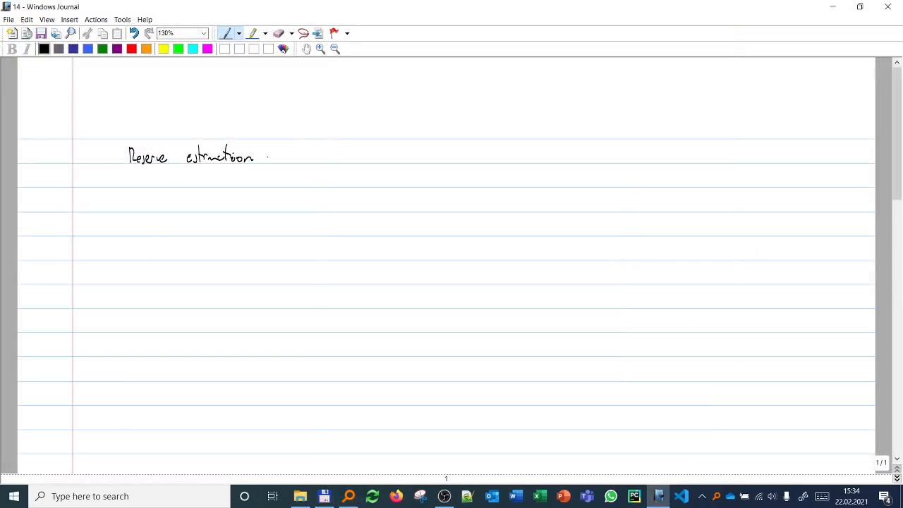
{"action": "mouse_move", "coordinate": [292, 155]}
{"action": "left_mouse_down"}
{"action": "mouse_move", "coordinate": [336, 159]}
{"action": "mouse_move", "coordinate": [350, 151]}
{"action": "mouse_move", "coordinate": [358, 162]}
{"action": "mouse_move", "coordinate": [510, 154]}
{"action": "left_mouse_up"}
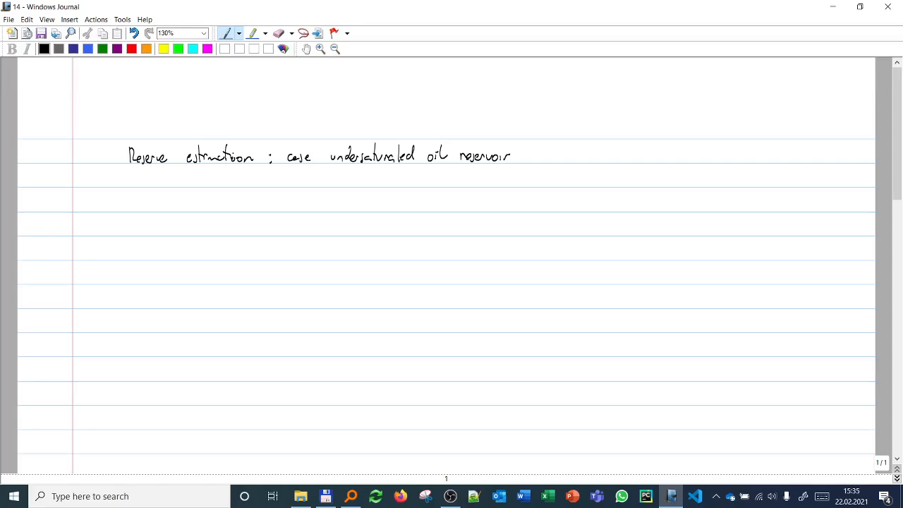
Step: Handwrite "TRR = Npu" below the heading and explain TRR underneath as "total recoverable reserves"
{"action": "mouse_move", "coordinate": [148, 235]}
{"action": "left_mouse_down"}
{"action": "mouse_move", "coordinate": [149, 218]}
{"action": "mouse_move", "coordinate": [161, 230]}
{"action": "left_mouse_up"}
{"action": "left_click_drag", "start_coordinate": [165, 231], "coordinate": [169, 235]}
{"action": "mouse_move", "coordinate": [95, 218]}
{"action": "left_mouse_down"}
{"action": "mouse_move", "coordinate": [95, 234]}
{"action": "mouse_move", "coordinate": [100, 219]}
{"action": "left_mouse_up"}
{"action": "mouse_move", "coordinate": [98, 233]}
{"action": "left_mouse_down"}
{"action": "mouse_move", "coordinate": [100, 220]}
{"action": "mouse_move", "coordinate": [105, 233]}
{"action": "left_mouse_up"}
{"action": "left_click_drag", "start_coordinate": [110, 234], "coordinate": [116, 220]}
{"action": "left_click_drag", "start_coordinate": [33, 250], "coordinate": [42, 249]}
{"action": "left_click_drag", "start_coordinate": [45, 254], "coordinate": [60, 259]}
{"action": "mouse_move", "coordinate": [64, 244]}
{"action": "left_mouse_down"}
{"action": "mouse_move", "coordinate": [66, 258]}
{"action": "mouse_move", "coordinate": [58, 249]}
{"action": "mouse_move", "coordinate": [141, 257]}
{"action": "left_mouse_up"}
{"action": "left_click", "coordinate": [78, 252]}
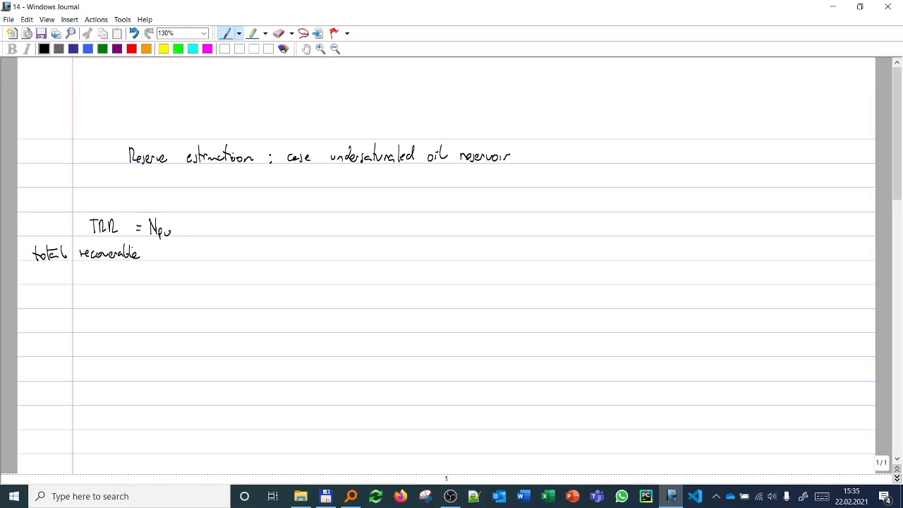
{"action": "left_click_drag", "start_coordinate": [47, 281], "coordinate": [92, 281]}
Step: Draw a downward arrow from Npu and label it "ultimate cumulative production"
{"action": "left_click_drag", "start_coordinate": [163, 253], "coordinate": [167, 273]}
{"action": "mouse_move", "coordinate": [163, 268]}
{"action": "left_mouse_down"}
{"action": "mouse_move", "coordinate": [162, 292]}
{"action": "mouse_move", "coordinate": [202, 289]}
{"action": "left_mouse_up"}
{"action": "left_click_drag", "start_coordinate": [151, 309], "coordinate": [217, 309]}
{"action": "mouse_move", "coordinate": [151, 326]}
{"action": "left_mouse_down"}
{"action": "mouse_move", "coordinate": [154, 340]}
{"action": "mouse_move", "coordinate": [168, 329]}
{"action": "mouse_move", "coordinate": [205, 329]}
{"action": "left_mouse_up"}
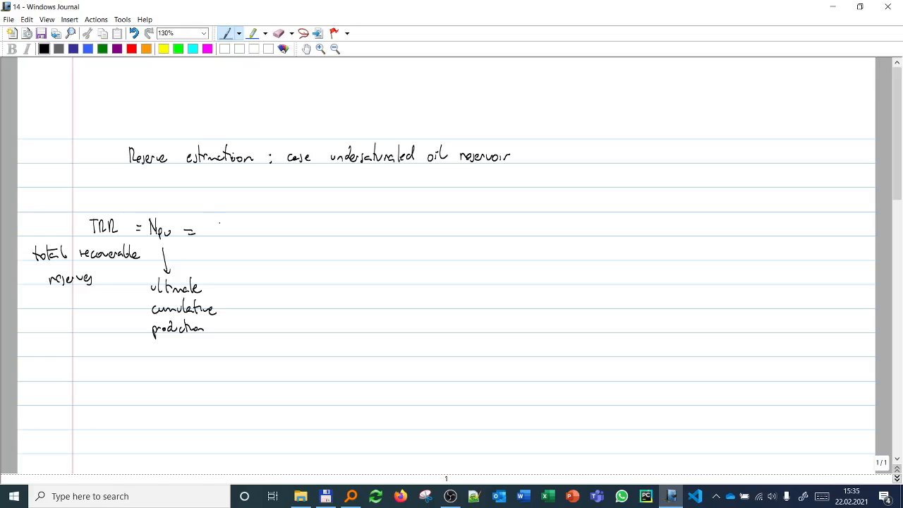
Step: Continue the TRR equation with the product VR · φ · NTG after the second equals sign
{"action": "left_click_drag", "start_coordinate": [215, 218], "coordinate": [247, 228]}
{"action": "left_click_drag", "start_coordinate": [247, 219], "coordinate": [241, 227]}
{"action": "key", "text": "ctrl+z"}
{"action": "left_click", "coordinate": [242, 226]}
{"action": "mouse_move", "coordinate": [261, 216]}
{"action": "left_mouse_down"}
{"action": "mouse_move", "coordinate": [261, 233]}
{"action": "mouse_move", "coordinate": [266, 215]}
{"action": "left_mouse_up"}
{"action": "left_click_drag", "start_coordinate": [282, 216], "coordinate": [304, 229]}
Step: Sketch a reservoir column beside the equation with three hatched layers and closing lines at its upper and lower ends
{"action": "left_click_drag", "start_coordinate": [581, 201], "coordinate": [591, 318]}
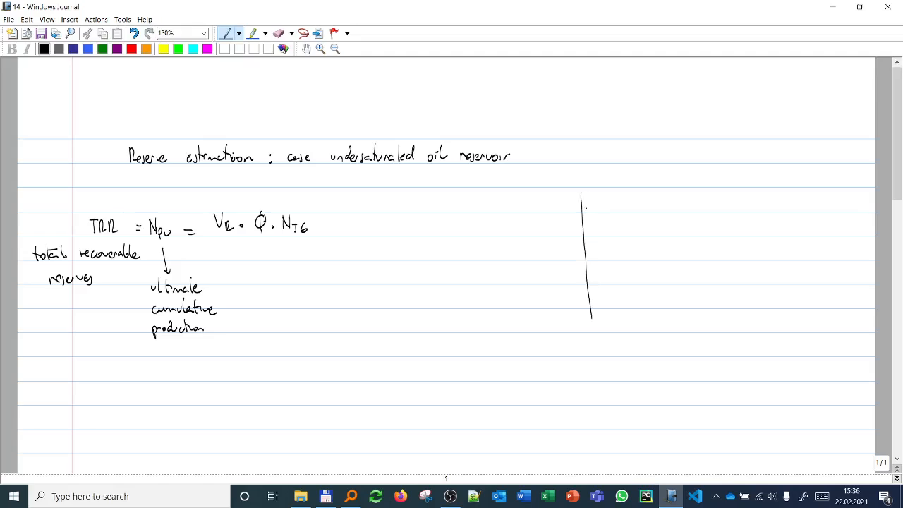
{"action": "mouse_move", "coordinate": [583, 207]}
{"action": "left_mouse_down"}
{"action": "mouse_move", "coordinate": [621, 206]}
{"action": "mouse_move", "coordinate": [597, 215]}
{"action": "mouse_move", "coordinate": [604, 241]}
{"action": "mouse_move", "coordinate": [621, 246]}
{"action": "left_mouse_up"}
{"action": "mouse_move", "coordinate": [586, 280]}
{"action": "left_mouse_down"}
{"action": "mouse_move", "coordinate": [627, 277]}
{"action": "mouse_move", "coordinate": [625, 285]}
{"action": "mouse_move", "coordinate": [600, 287]}
{"action": "mouse_move", "coordinate": [613, 286]}
{"action": "left_mouse_up"}
{"action": "left_click_drag", "start_coordinate": [620, 278], "coordinate": [619, 284]}
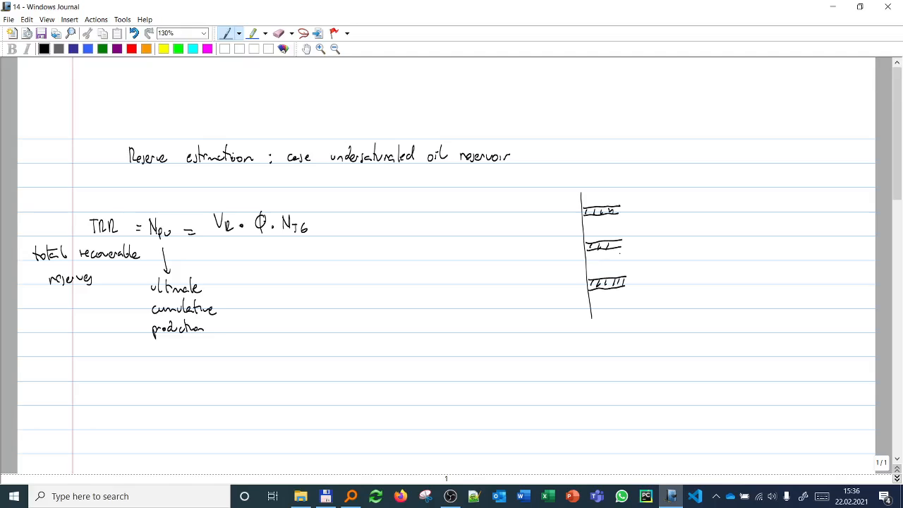
{"action": "left_click_drag", "start_coordinate": [580, 190], "coordinate": [629, 189]}
{"action": "left_click_drag", "start_coordinate": [591, 318], "coordinate": [641, 317]}
Step: Write "NTG =" beside the reservoir column sketch to begin the net-to-gross formula
{"action": "mouse_move", "coordinate": [689, 200]}
{"action": "left_mouse_down"}
{"action": "mouse_move", "coordinate": [690, 210]}
{"action": "mouse_move", "coordinate": [698, 197]}
{"action": "mouse_move", "coordinate": [708, 205]}
{"action": "left_mouse_up"}
{"action": "left_click_drag", "start_coordinate": [704, 205], "coordinate": [709, 213]}
{"action": "left_click_drag", "start_coordinate": [720, 204], "coordinate": [724, 204]}
{"action": "left_click_drag", "start_coordinate": [719, 209], "coordinate": [725, 208]}
Step: Mark the four unhatched intervals of the reservoir column with arrows and label them h1, h2, h3 and h4
{"action": "left_click_drag", "start_coordinate": [631, 191], "coordinate": [631, 203]}
{"action": "mouse_move", "coordinate": [628, 197]}
{"action": "left_mouse_down"}
{"action": "mouse_move", "coordinate": [647, 198]}
{"action": "mouse_move", "coordinate": [628, 237]}
{"action": "left_mouse_up"}
{"action": "mouse_move", "coordinate": [624, 230]}
{"action": "left_mouse_down"}
{"action": "mouse_move", "coordinate": [632, 219]}
{"action": "mouse_move", "coordinate": [644, 230]}
{"action": "mouse_move", "coordinate": [632, 268]}
{"action": "left_mouse_up"}
{"action": "left_click", "coordinate": [649, 226]}
{"action": "left_click_drag", "start_coordinate": [630, 256], "coordinate": [644, 264]}
{"action": "left_click_drag", "start_coordinate": [645, 259], "coordinate": [647, 268]}
{"action": "mouse_move", "coordinate": [632, 316]}
{"action": "left_mouse_down"}
{"action": "mouse_move", "coordinate": [630, 293]}
{"action": "mouse_move", "coordinate": [657, 306]}
{"action": "left_mouse_up"}
{"action": "left_click_drag", "start_coordinate": [656, 302], "coordinate": [656, 310]}
Step: Complete the NTG formula as the sum h1 + h2 + h3 + h4 divided by h total
{"action": "left_click_drag", "start_coordinate": [737, 191], "coordinate": [742, 206]}
{"action": "left_click_drag", "start_coordinate": [745, 198], "coordinate": [753, 206]}
{"action": "left_click_drag", "start_coordinate": [751, 202], "coordinate": [792, 205]}
{"action": "left_click_drag", "start_coordinate": [791, 200], "coordinate": [800, 208]}
{"action": "left_click_drag", "start_coordinate": [807, 201], "coordinate": [816, 205]}
{"action": "left_click_drag", "start_coordinate": [816, 200], "coordinate": [828, 206]}
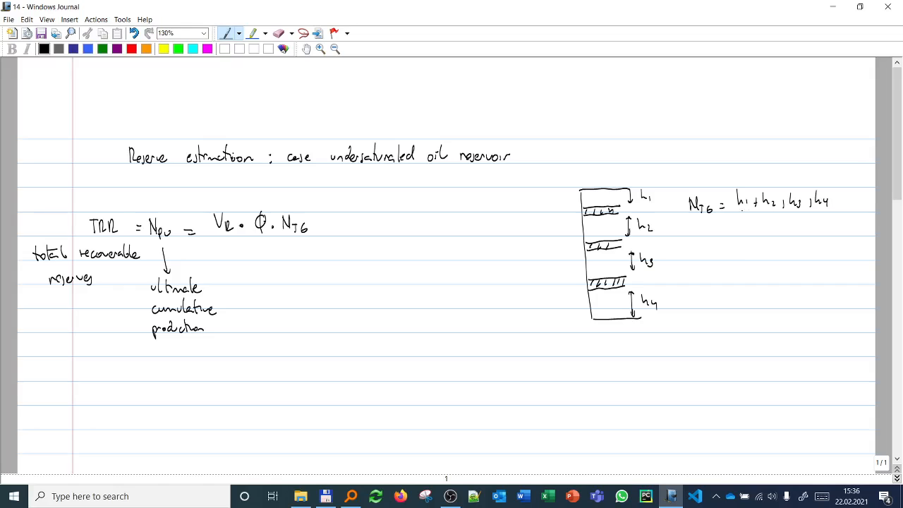
{"action": "left_click_drag", "start_coordinate": [733, 210], "coordinate": [826, 209]}
{"action": "mouse_move", "coordinate": [757, 222]}
{"action": "left_mouse_down"}
{"action": "mouse_move", "coordinate": [776, 233]}
{"action": "mouse_move", "coordinate": [788, 221]}
{"action": "left_mouse_up"}
{"action": "left_click_drag", "start_coordinate": [809, 204], "coordinate": [814, 203]}
Step: Add the oil saturation term So after NTG in the TRR equation with the pen
{"action": "left_click", "coordinate": [306, 48]}
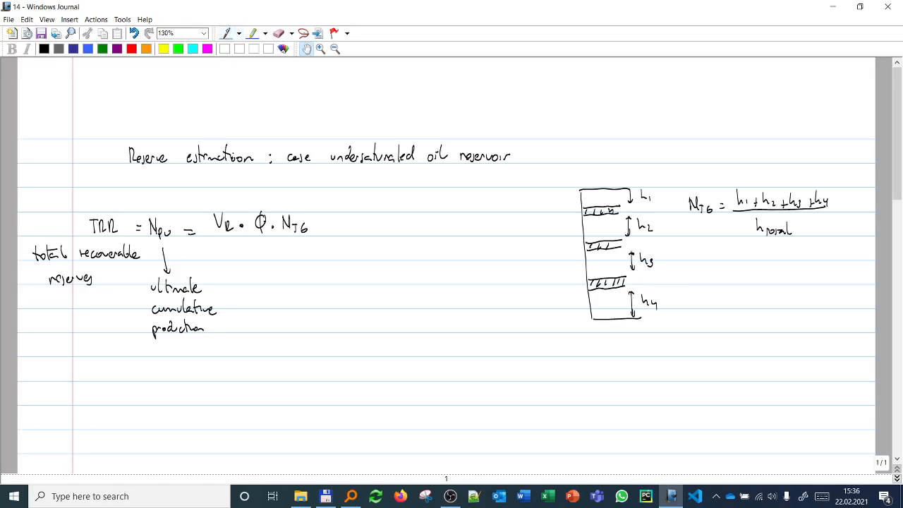
{"action": "left_click", "coordinate": [227, 34]}
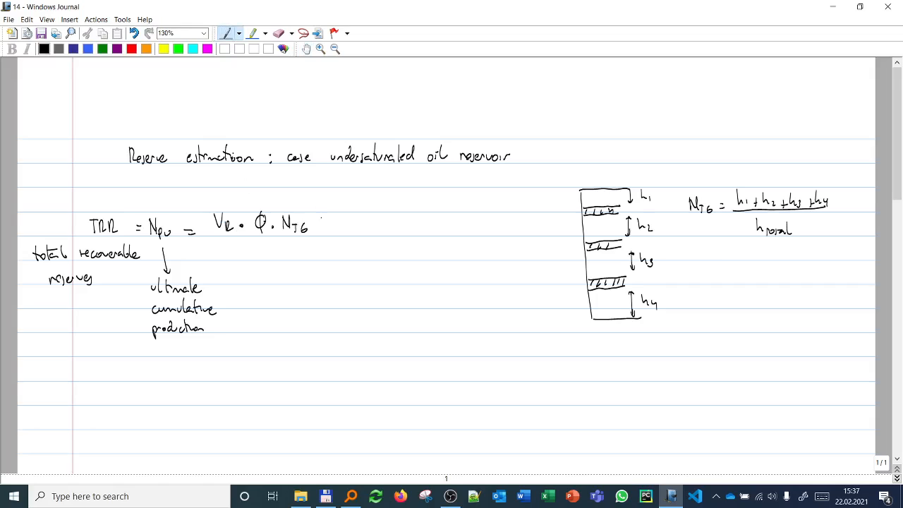
{"action": "left_click_drag", "start_coordinate": [328, 214], "coordinate": [323, 230]}
{"action": "left_click_drag", "start_coordinate": [335, 227], "coordinate": [335, 227]}
Step: Sketch three adjoining round rock grains between the TRR equation and the reservoir column
{"action": "mouse_move", "coordinate": [467, 206]}
{"action": "left_mouse_down"}
{"action": "mouse_move", "coordinate": [475, 216]}
{"action": "mouse_move", "coordinate": [468, 238]}
{"action": "left_mouse_up"}
{"action": "mouse_move", "coordinate": [497, 204]}
{"action": "left_mouse_down"}
{"action": "mouse_move", "coordinate": [499, 235]}
{"action": "mouse_move", "coordinate": [467, 263]}
{"action": "mouse_move", "coordinate": [485, 243]}
{"action": "mouse_move", "coordinate": [464, 207]}
{"action": "left_mouse_up"}
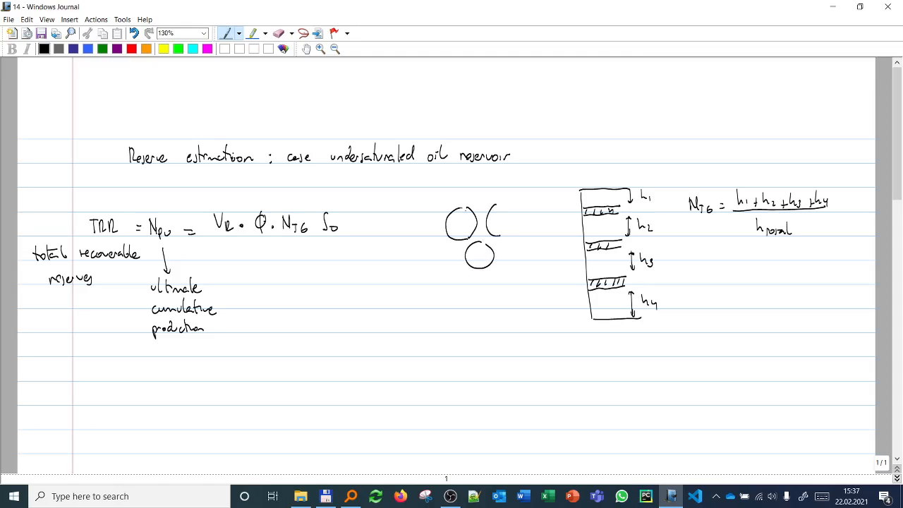
{"action": "mouse_move", "coordinate": [499, 236]}
{"action": "left_mouse_down"}
{"action": "mouse_move", "coordinate": [498, 203]}
{"action": "mouse_move", "coordinate": [476, 213]}
{"action": "mouse_move", "coordinate": [475, 236]}
{"action": "mouse_move", "coordinate": [454, 243]}
{"action": "mouse_move", "coordinate": [467, 269]}
{"action": "mouse_move", "coordinate": [482, 238]}
{"action": "left_mouse_up"}
Step: Draw blue films around the rock grains and fill the pore space between them in green
{"action": "left_click", "coordinate": [87, 48]}
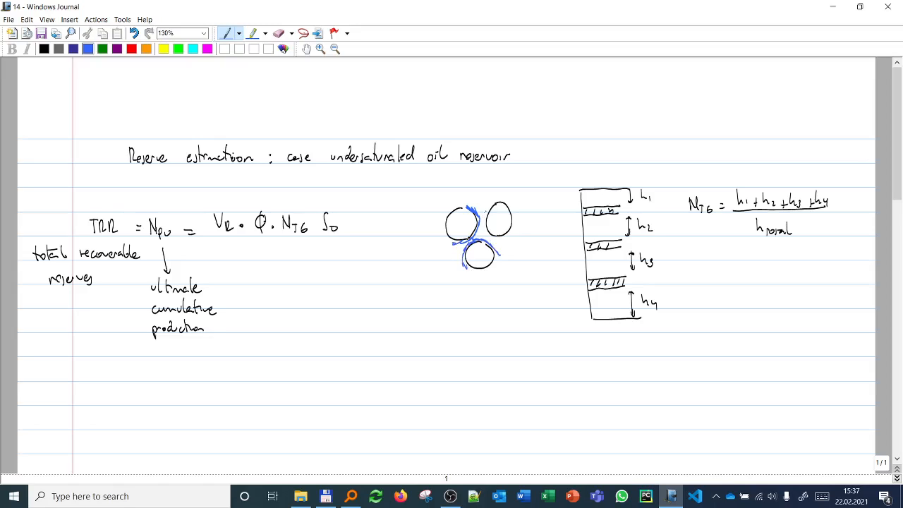
{"action": "mouse_move", "coordinate": [492, 204]}
{"action": "left_mouse_down"}
{"action": "mouse_move", "coordinate": [485, 230]}
{"action": "mouse_move", "coordinate": [497, 239]}
{"action": "left_mouse_up"}
{"action": "left_click", "coordinate": [102, 48]}
{"action": "mouse_move", "coordinate": [481, 227]}
{"action": "left_mouse_down"}
{"action": "mouse_move", "coordinate": [477, 237]}
{"action": "mouse_move", "coordinate": [485, 238]}
{"action": "left_mouse_up"}
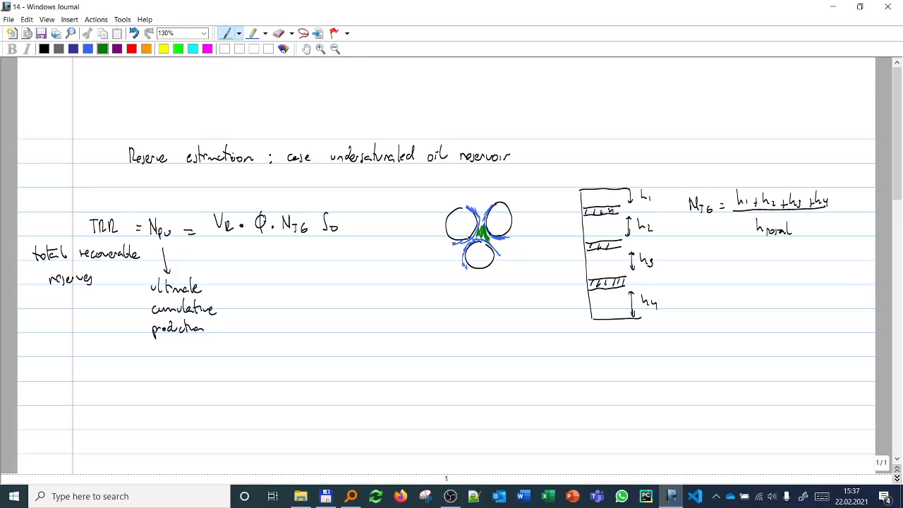
Step: Draw a black fraction bar beneath the TRR product and write Bo as its denominator
{"action": "left_click", "coordinate": [43, 49]}
{"action": "left_click_drag", "start_coordinate": [210, 235], "coordinate": [351, 235]}
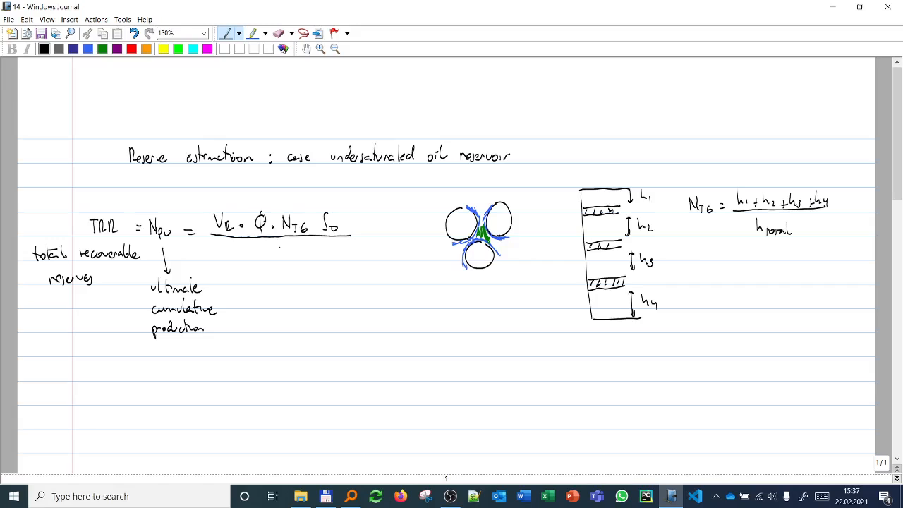
{"action": "left_click_drag", "start_coordinate": [280, 242], "coordinate": [281, 258]}
{"action": "left_click_drag", "start_coordinate": [288, 252], "coordinate": [289, 258]}
Step: Multiply the TRR expression by FRU and label that term "recovery factor" with a connecting line
{"action": "left_click_drag", "start_coordinate": [357, 217], "coordinate": [357, 233]}
{"action": "mouse_move", "coordinate": [355, 217]}
{"action": "left_mouse_down"}
{"action": "mouse_move", "coordinate": [368, 225]}
{"action": "mouse_move", "coordinate": [372, 276]}
{"action": "mouse_move", "coordinate": [389, 281]}
{"action": "left_mouse_up"}
{"action": "mouse_move", "coordinate": [387, 280]}
{"action": "left_mouse_down"}
{"action": "mouse_move", "coordinate": [421, 289]}
{"action": "mouse_move", "coordinate": [386, 306]}
{"action": "mouse_move", "coordinate": [396, 304]}
{"action": "left_mouse_up"}
{"action": "left_click_drag", "start_coordinate": [402, 299], "coordinate": [403, 305]}
{"action": "left_click_drag", "start_coordinate": [407, 298], "coordinate": [417, 303]}
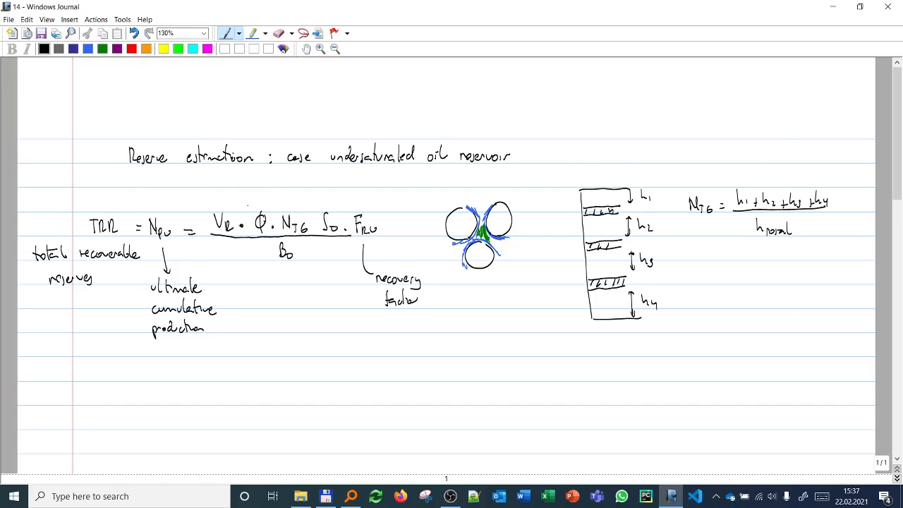
Step: Rewrite the formula Npu = VR · φ · NTg · So · FRU / Bo in the empty area farther down the page
{"action": "scroll", "coordinate": [446, 261], "scroll_direction": "down", "scroll_amount": 5}
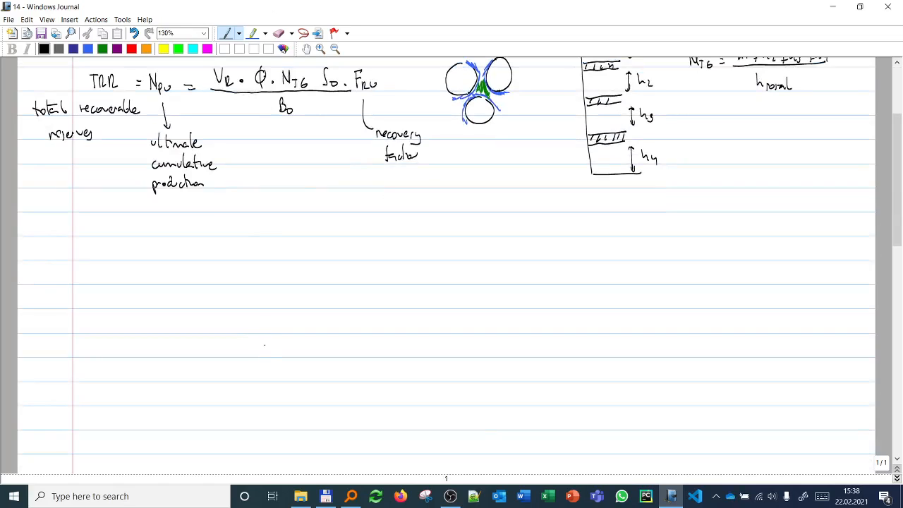
{"action": "mouse_move", "coordinate": [265, 345]}
{"action": "left_mouse_down"}
{"action": "mouse_move", "coordinate": [277, 353]}
{"action": "mouse_move", "coordinate": [317, 335]}
{"action": "mouse_move", "coordinate": [326, 344]}
{"action": "mouse_move", "coordinate": [374, 337]}
{"action": "mouse_move", "coordinate": [382, 352]}
{"action": "mouse_move", "coordinate": [430, 346]}
{"action": "mouse_move", "coordinate": [434, 334]}
{"action": "mouse_move", "coordinate": [450, 340]}
{"action": "left_mouse_up"}
{"action": "left_click", "coordinate": [394, 345]}
{"action": "left_click_drag", "start_coordinate": [315, 353], "coordinate": [447, 350]}
{"action": "mouse_move", "coordinate": [364, 362]}
{"action": "left_mouse_down"}
{"action": "mouse_move", "coordinate": [365, 374]}
{"action": "mouse_move", "coordinate": [374, 371]}
{"action": "left_mouse_up"}
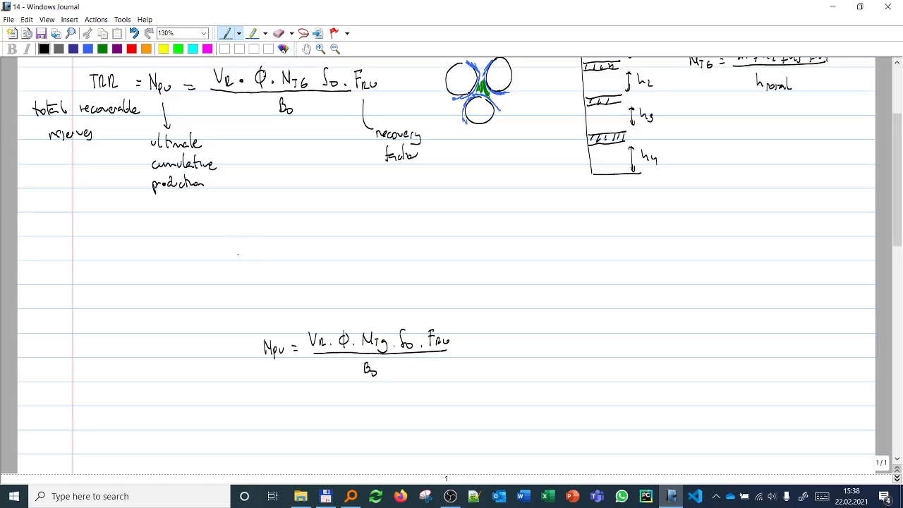
Step: Write the inputs VR, φ, NTg, So, FRU and Bo in a row above the lower formula and circle each one
{"action": "left_click_drag", "start_coordinate": [237, 248], "coordinate": [243, 245]}
{"action": "left_click_drag", "start_coordinate": [244, 247], "coordinate": [293, 246]}
{"action": "mouse_move", "coordinate": [297, 238]}
{"action": "left_mouse_down"}
{"action": "mouse_move", "coordinate": [297, 257]}
{"action": "mouse_move", "coordinate": [346, 246]}
{"action": "mouse_move", "coordinate": [354, 253]}
{"action": "left_mouse_up"}
{"action": "mouse_move", "coordinate": [359, 249]}
{"action": "left_mouse_down"}
{"action": "mouse_move", "coordinate": [357, 259]}
{"action": "mouse_move", "coordinate": [391, 257]}
{"action": "left_mouse_up"}
{"action": "left_click", "coordinate": [391, 256]}
{"action": "mouse_move", "coordinate": [399, 251]}
{"action": "left_mouse_down"}
{"action": "mouse_move", "coordinate": [438, 257]}
{"action": "mouse_move", "coordinate": [444, 247]}
{"action": "left_mouse_up"}
{"action": "left_click_drag", "start_coordinate": [446, 249], "coordinate": [500, 253]}
{"action": "mouse_move", "coordinate": [500, 240]}
{"action": "left_mouse_down"}
{"action": "mouse_move", "coordinate": [502, 254]}
{"action": "mouse_move", "coordinate": [510, 252]}
{"action": "left_mouse_up"}
{"action": "mouse_move", "coordinate": [249, 229]}
{"action": "left_mouse_down"}
{"action": "mouse_move", "coordinate": [223, 241]}
{"action": "mouse_move", "coordinate": [255, 231]}
{"action": "mouse_move", "coordinate": [285, 266]}
{"action": "mouse_move", "coordinate": [302, 225]}
{"action": "mouse_move", "coordinate": [368, 232]}
{"action": "mouse_move", "coordinate": [405, 225]}
{"action": "mouse_move", "coordinate": [426, 244]}
{"action": "mouse_move", "coordinate": [452, 226]}
{"action": "left_mouse_up"}
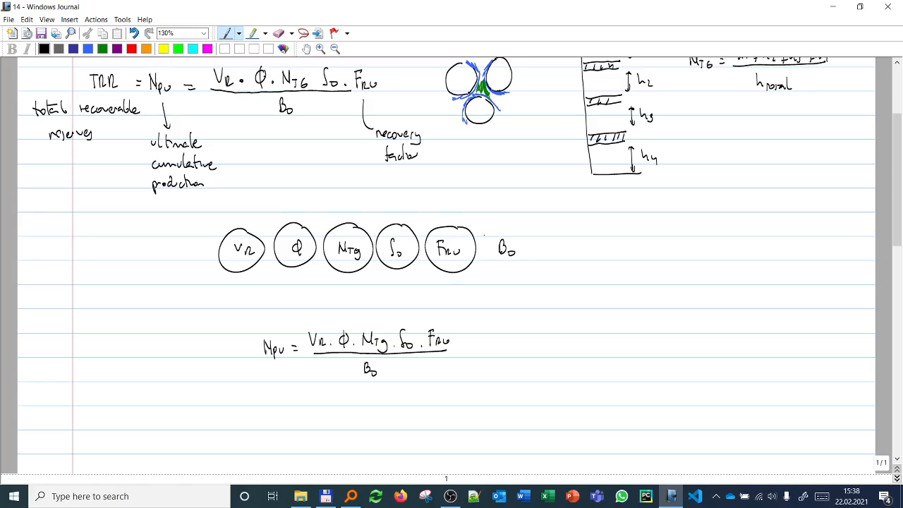
{"action": "mouse_move", "coordinate": [510, 227]}
{"action": "left_mouse_down"}
{"action": "mouse_move", "coordinate": [488, 255]}
{"action": "mouse_move", "coordinate": [510, 227]}
{"action": "left_mouse_up"}
Step: Connect the six circled variables with arrows to the ellipse-enclosed Npu formula and on to an Npu output below it
{"action": "left_click_drag", "start_coordinate": [243, 273], "coordinate": [280, 305]}
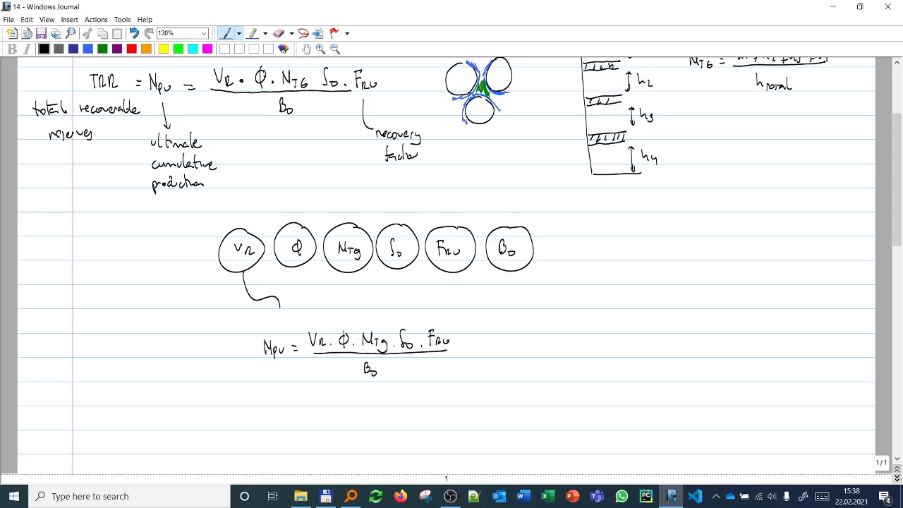
{"action": "mouse_move", "coordinate": [297, 268]}
{"action": "left_mouse_down"}
{"action": "mouse_move", "coordinate": [311, 312]}
{"action": "mouse_move", "coordinate": [287, 311]}
{"action": "left_mouse_up"}
{"action": "left_click_drag", "start_coordinate": [342, 273], "coordinate": [353, 302]}
{"action": "left_click_drag", "start_coordinate": [396, 271], "coordinate": [407, 302]}
{"action": "left_click_drag", "start_coordinate": [452, 274], "coordinate": [455, 314]}
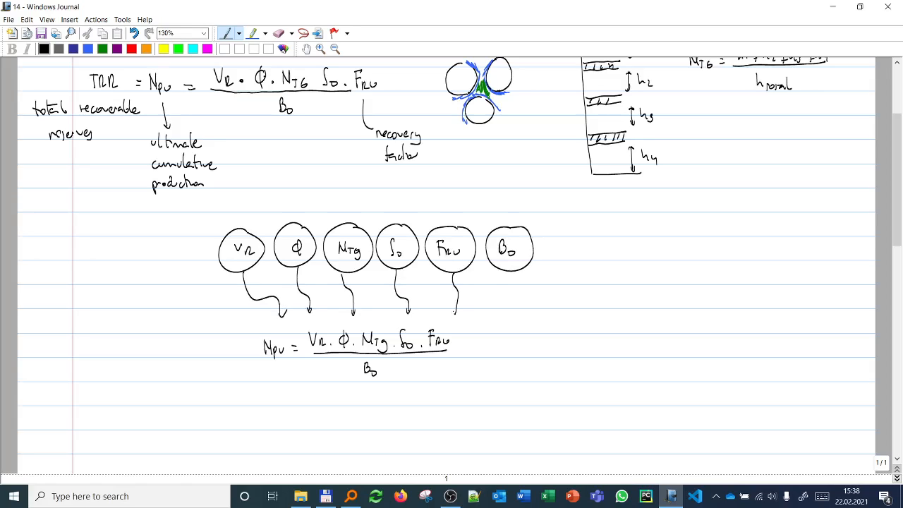
{"action": "mouse_move", "coordinate": [503, 272]}
{"action": "left_mouse_down"}
{"action": "mouse_move", "coordinate": [487, 323]}
{"action": "mouse_move", "coordinate": [271, 325]}
{"action": "mouse_move", "coordinate": [406, 397]}
{"action": "mouse_move", "coordinate": [473, 344]}
{"action": "left_mouse_up"}
{"action": "mouse_move", "coordinate": [364, 399]}
{"action": "left_mouse_down"}
{"action": "mouse_move", "coordinate": [358, 434]}
{"action": "mouse_move", "coordinate": [373, 443]}
{"action": "left_mouse_up"}
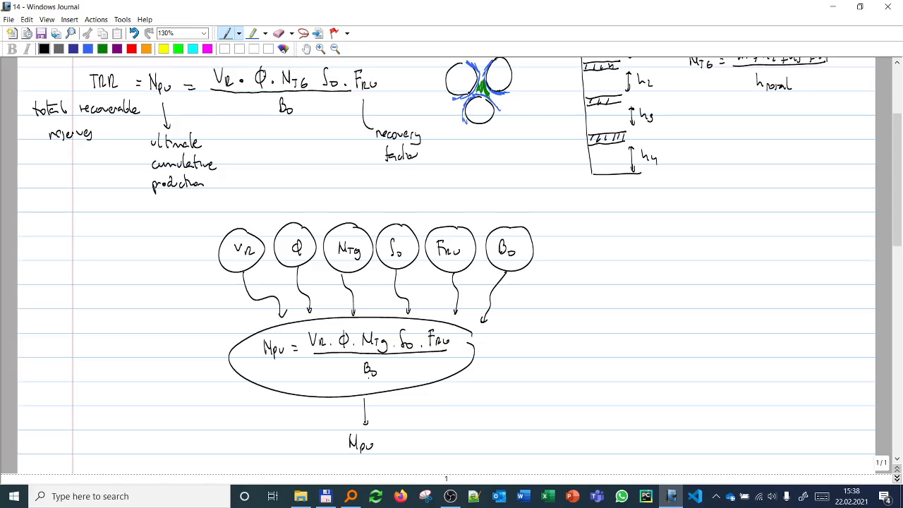
Step: Open the spreadsheet Reserve_estimation_of_reserves_Monte_carlo_triangular from the lecture folder 14 in Total Commander
{"action": "left_click", "coordinate": [325, 496]}
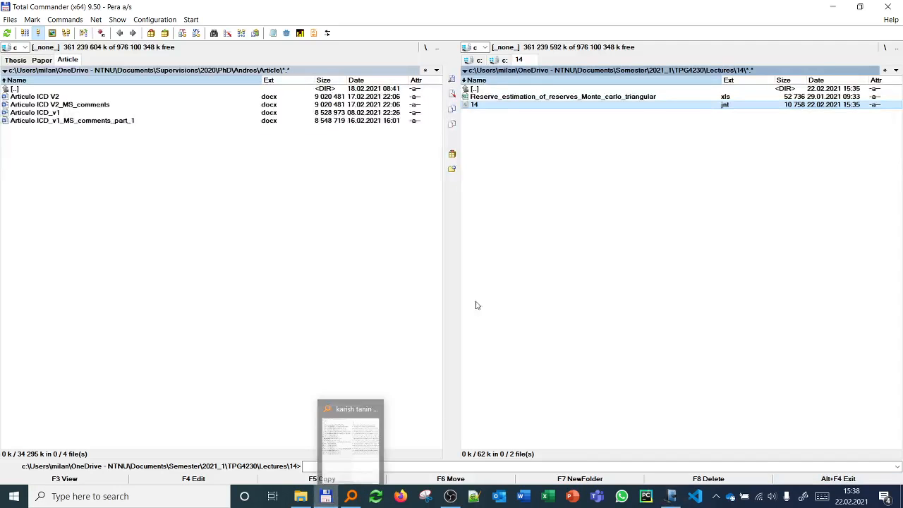
{"action": "double_click", "coordinate": [492, 96]}
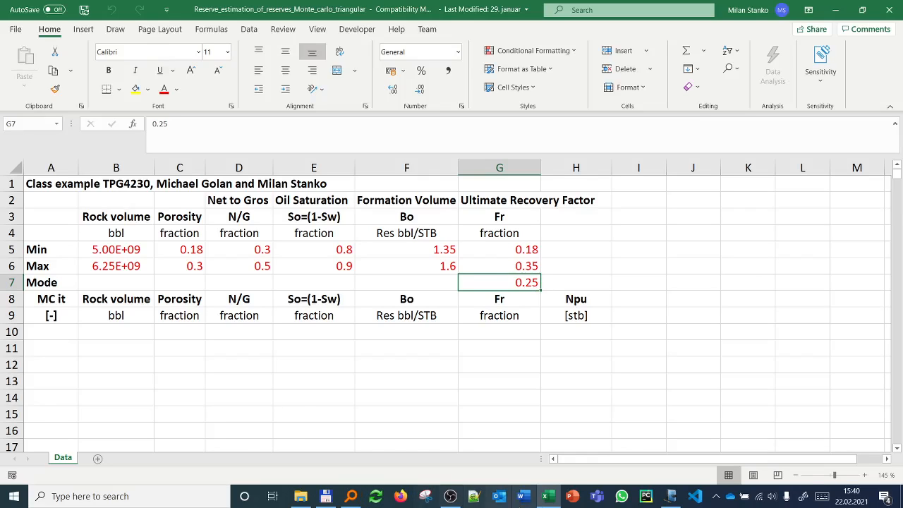
Step: Switch back to the Windows Journal note and write "VR, φ, NTg, So, Bo have a uniform pdf" beside the diagram
{"action": "left_click", "coordinate": [670, 497]}
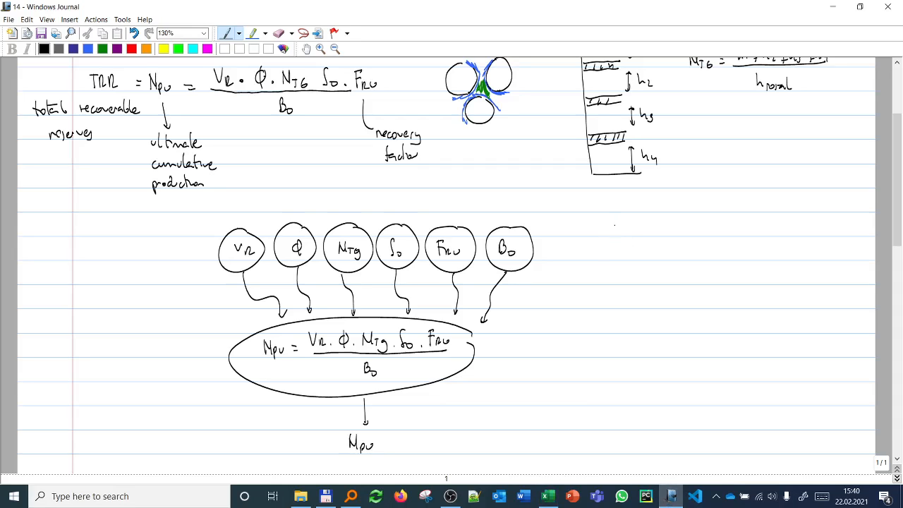
{"action": "left_click_drag", "start_coordinate": [608, 220], "coordinate": [615, 221]}
{"action": "left_click_drag", "start_coordinate": [617, 224], "coordinate": [635, 225]}
{"action": "mouse_move", "coordinate": [638, 217]}
{"action": "left_mouse_down"}
{"action": "mouse_move", "coordinate": [636, 236]}
{"action": "mouse_move", "coordinate": [667, 234]}
{"action": "left_mouse_up"}
{"action": "mouse_move", "coordinate": [669, 227]}
{"action": "left_mouse_down"}
{"action": "mouse_move", "coordinate": [674, 236]}
{"action": "mouse_move", "coordinate": [664, 240]}
{"action": "left_mouse_up"}
{"action": "mouse_move", "coordinate": [699, 216]}
{"action": "left_mouse_down"}
{"action": "mouse_move", "coordinate": [696, 233]}
{"action": "mouse_move", "coordinate": [807, 235]}
{"action": "left_mouse_up"}
{"action": "mouse_move", "coordinate": [603, 252]}
{"action": "left_mouse_down"}
{"action": "mouse_move", "coordinate": [624, 261]}
{"action": "mouse_move", "coordinate": [679, 248]}
{"action": "left_mouse_up"}
{"action": "left_click_drag", "start_coordinate": [686, 240], "coordinate": [683, 261]}
Step: Sketch a rectangular uniform distribution below that note, labelling its axes "pdf" and "variable"
{"action": "mouse_move", "coordinate": [622, 279]}
{"action": "left_mouse_down"}
{"action": "mouse_move", "coordinate": [622, 346]}
{"action": "mouse_move", "coordinate": [786, 351]}
{"action": "left_mouse_up"}
{"action": "mouse_move", "coordinate": [625, 302]}
{"action": "left_mouse_down"}
{"action": "mouse_move", "coordinate": [751, 305]}
{"action": "mouse_move", "coordinate": [752, 349]}
{"action": "left_mouse_up"}
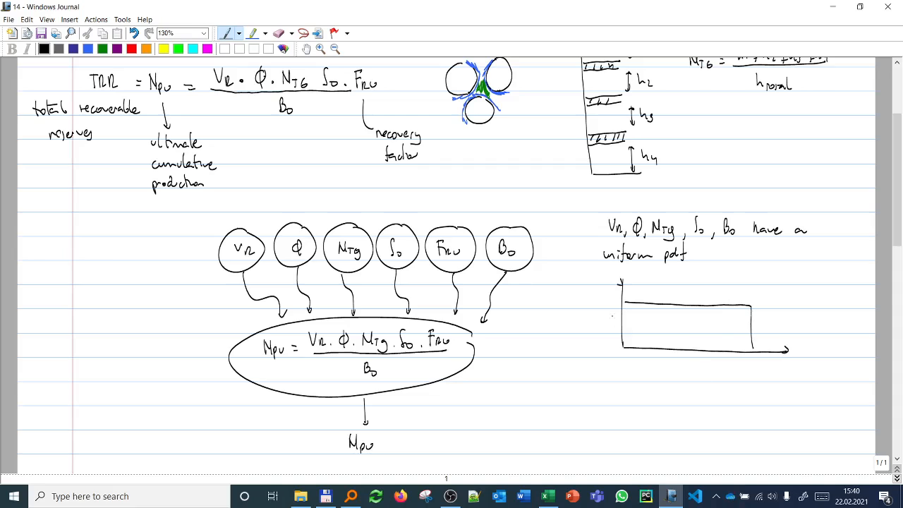
{"action": "left_click_drag", "start_coordinate": [595, 295], "coordinate": [608, 303]}
{"action": "left_click_drag", "start_coordinate": [604, 294], "coordinate": [612, 293]}
{"action": "left_click_drag", "start_coordinate": [715, 363], "coordinate": [758, 372]}
Step: Draw a second set of axes headed FRU below the uniform distribution, labelling them "pdf" and "FRU"
{"action": "scroll", "coordinate": [763, 371], "scroll_direction": "down", "scroll_amount": 2}
{"action": "mouse_move", "coordinate": [612, 341]}
{"action": "left_mouse_down"}
{"action": "mouse_move", "coordinate": [612, 356]}
{"action": "mouse_move", "coordinate": [619, 340]}
{"action": "mouse_move", "coordinate": [631, 349]}
{"action": "mouse_move", "coordinate": [617, 448]}
{"action": "left_mouse_up"}
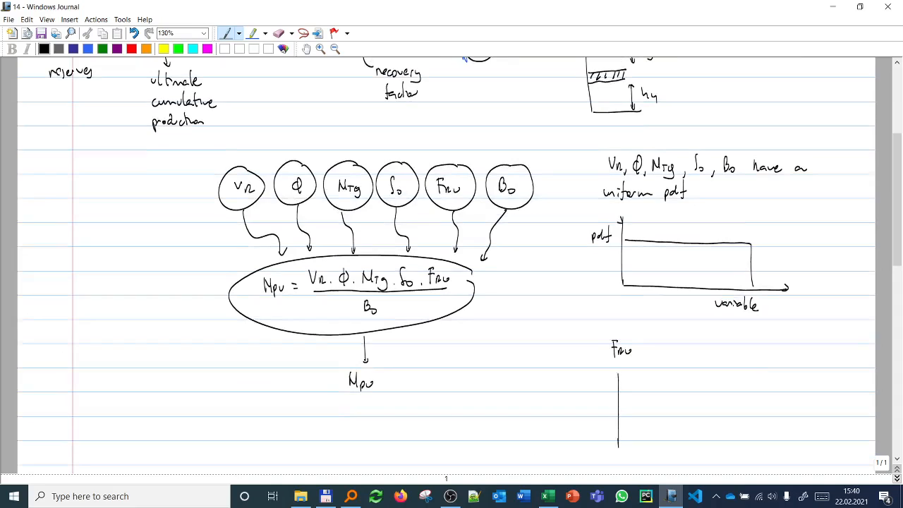
{"action": "left_click_drag", "start_coordinate": [614, 377], "coordinate": [620, 371]}
{"action": "left_click_drag", "start_coordinate": [618, 446], "coordinate": [791, 443]}
{"action": "left_click_drag", "start_coordinate": [701, 456], "coordinate": [701, 467]}
{"action": "left_click_drag", "start_coordinate": [698, 456], "coordinate": [706, 455]}
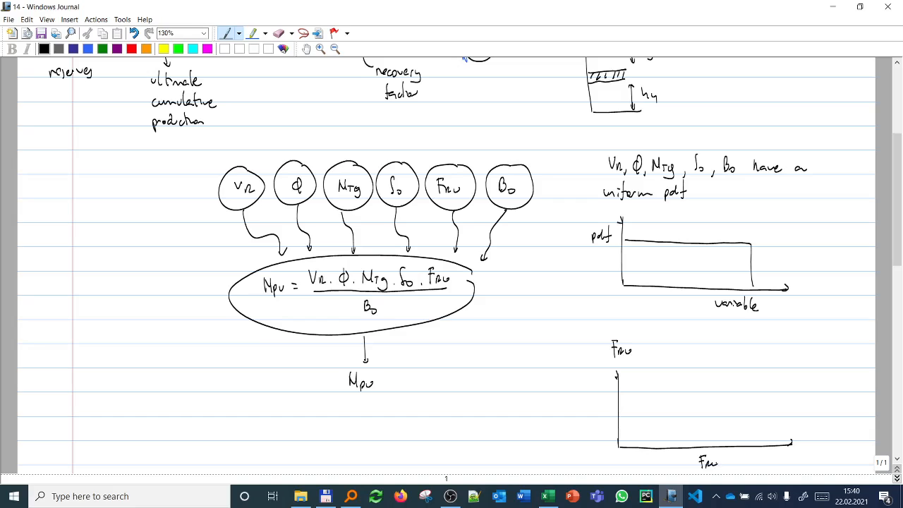
{"action": "left_click_drag", "start_coordinate": [583, 396], "coordinate": [584, 405]}
Step: Draw a triangular distribution on the FRU axes and label its corners "min", "mode" and "max"
{"action": "mouse_move", "coordinate": [632, 446]}
{"action": "left_mouse_down"}
{"action": "mouse_move", "coordinate": [688, 386]}
{"action": "mouse_move", "coordinate": [770, 443]}
{"action": "left_mouse_up"}
{"action": "left_click_drag", "start_coordinate": [689, 374], "coordinate": [709, 374]}
{"action": "left_click_drag", "start_coordinate": [763, 454], "coordinate": [779, 454]}
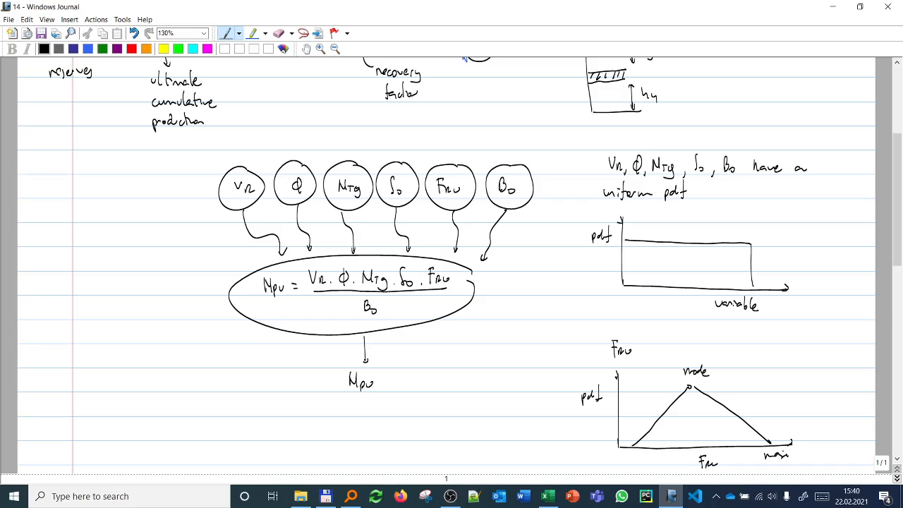
{"action": "left_click_drag", "start_coordinate": [628, 464], "coordinate": [641, 463]}
{"action": "left_click", "coordinate": [307, 49]}
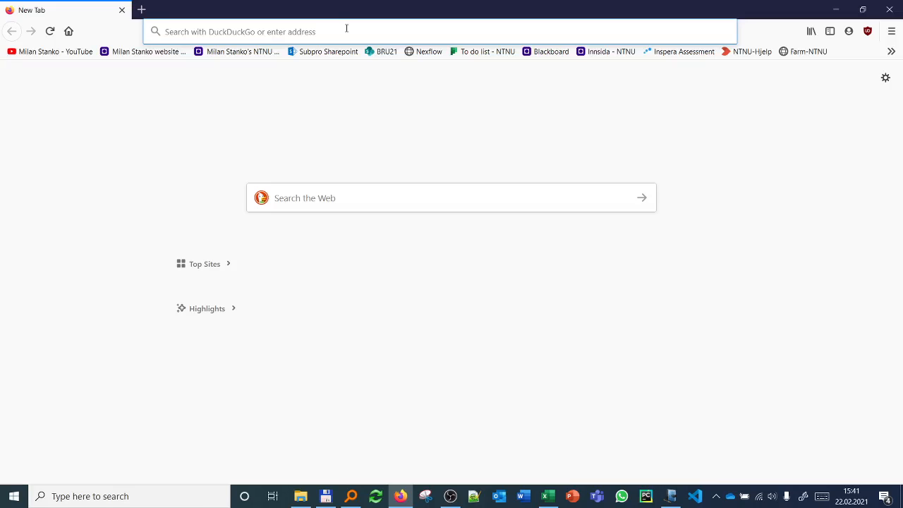
Step: Look up the Real Statistics page on Triangular Distribution in Firefox, examine its pdf, cdf and inverse formulas, and return to the Windows Journal note
{"action": "type", "text": "triaqngu"}
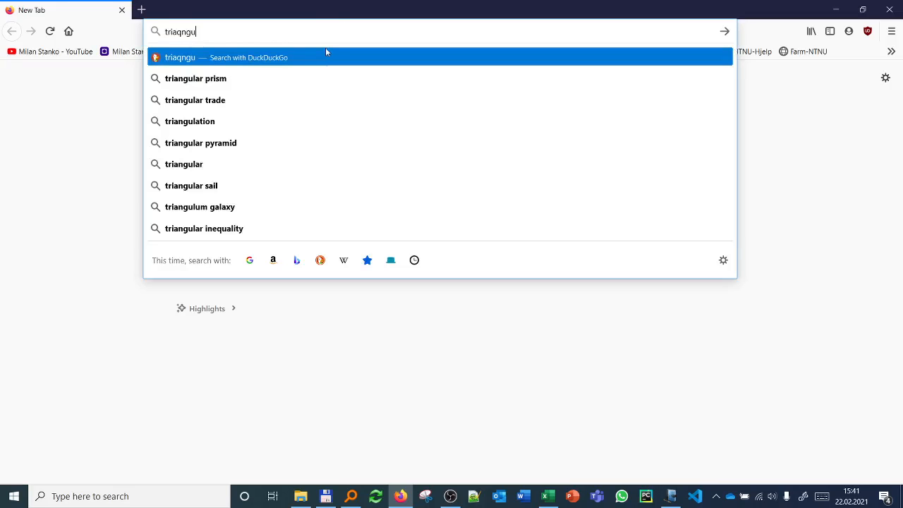
{"action": "key", "text": "BackSpace"}
{"action": "key", "text": "BackSpace"}
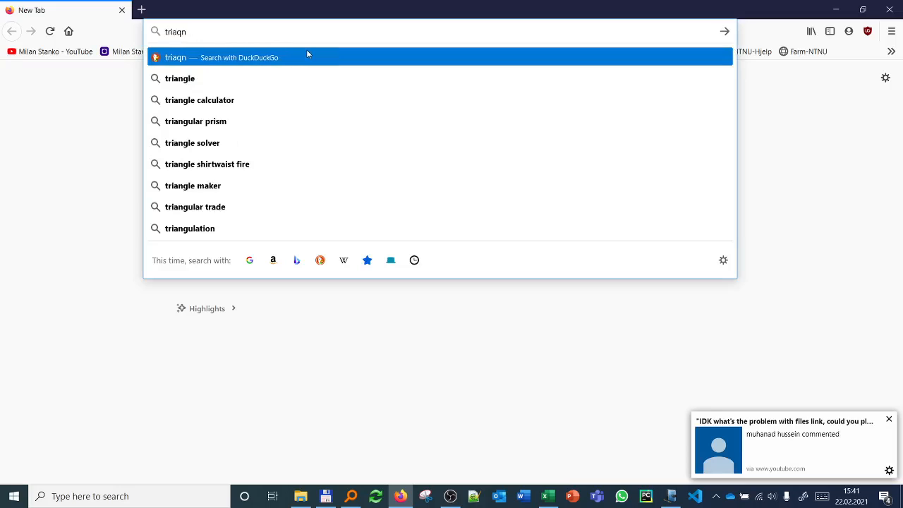
{"action": "key", "text": "BackSpace"}
{"action": "key", "text": "BackSpace"}
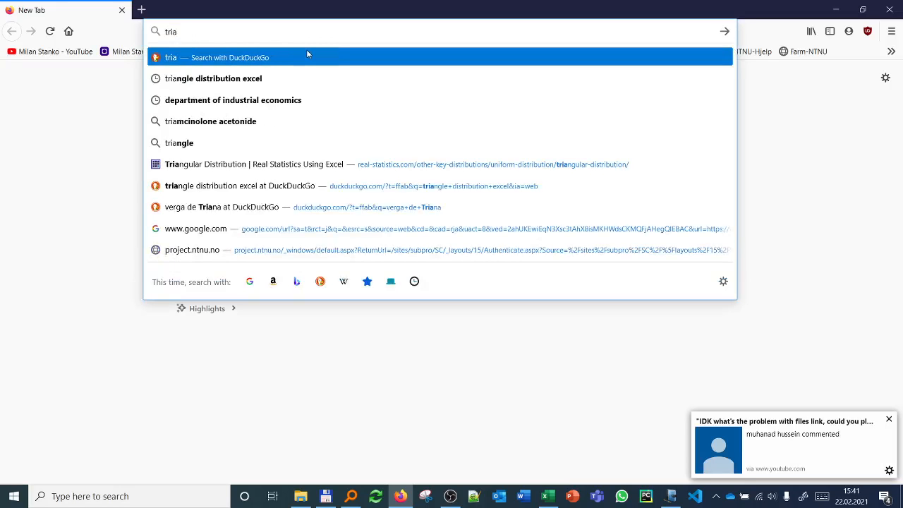
{"action": "type", "text": "ngu"}
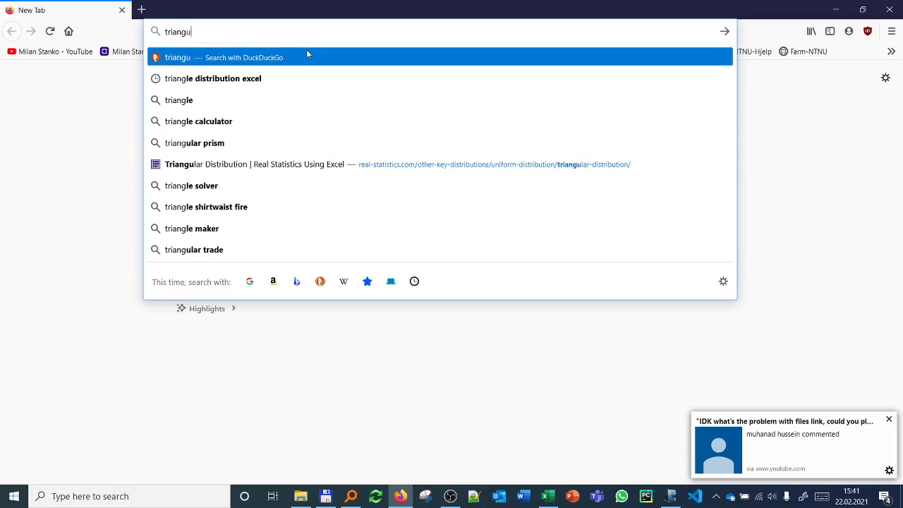
{"action": "type", "text": "lar di"}
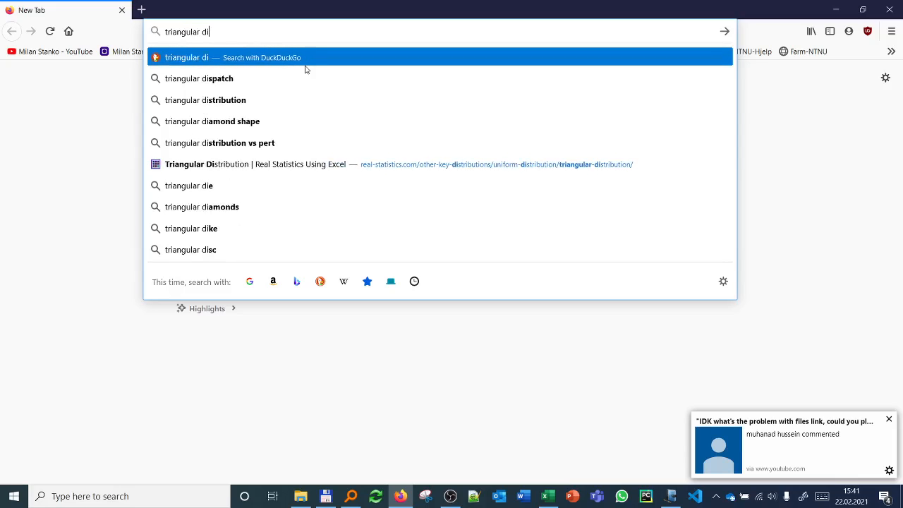
{"action": "left_click", "coordinate": [297, 165]}
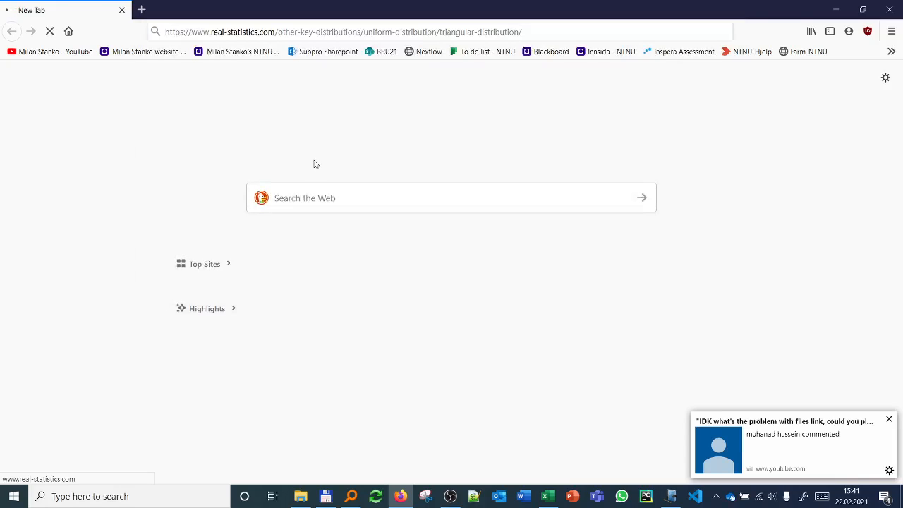
{"action": "left_click", "coordinate": [890, 420]}
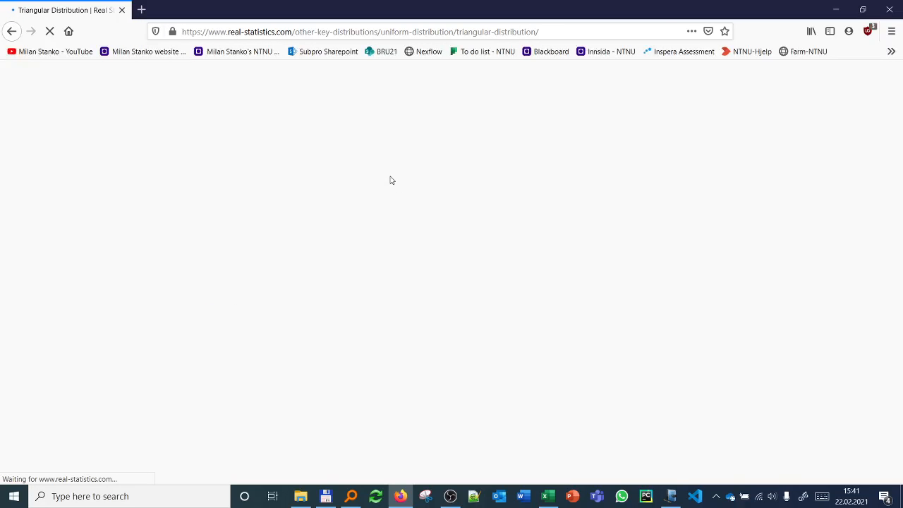
{"action": "scroll", "coordinate": [319, 241], "scroll_direction": "down", "scroll_amount": 5}
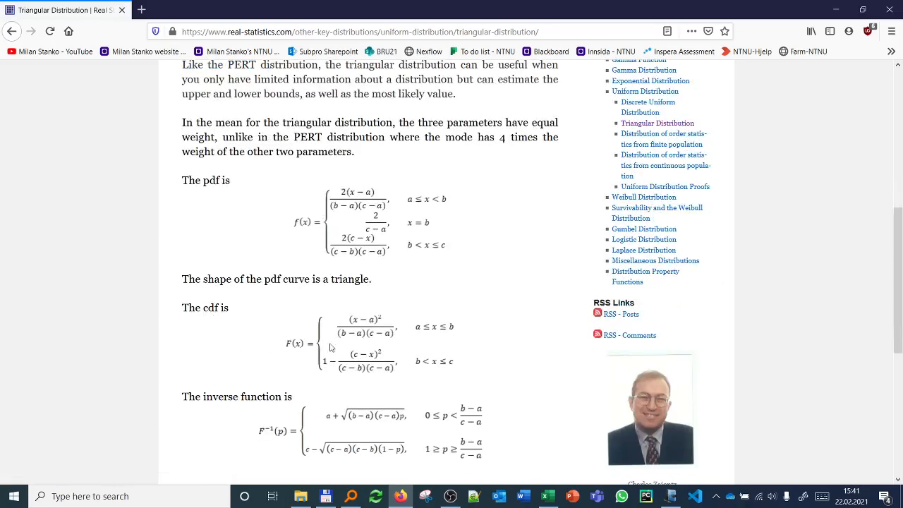
{"action": "left_click", "coordinate": [828, 17]}
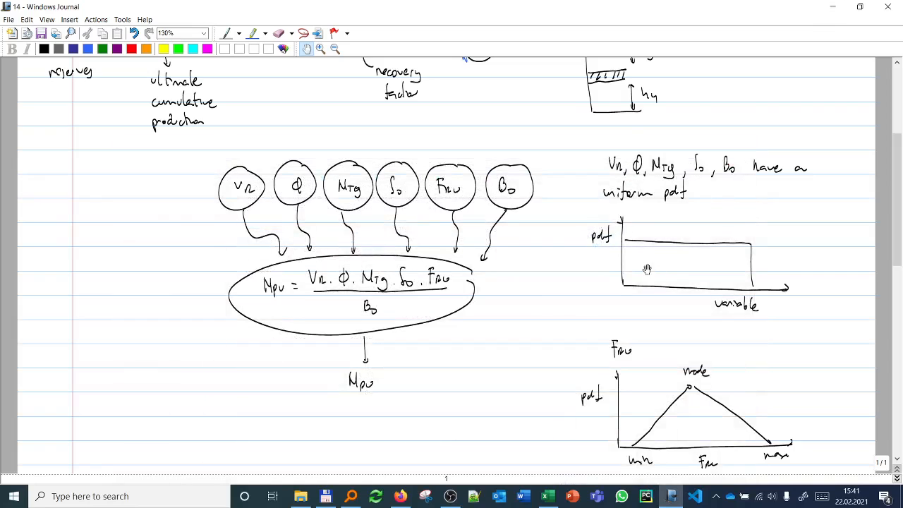
{"action": "scroll", "coordinate": [643, 275], "scroll_direction": "down", "scroll_amount": 4}
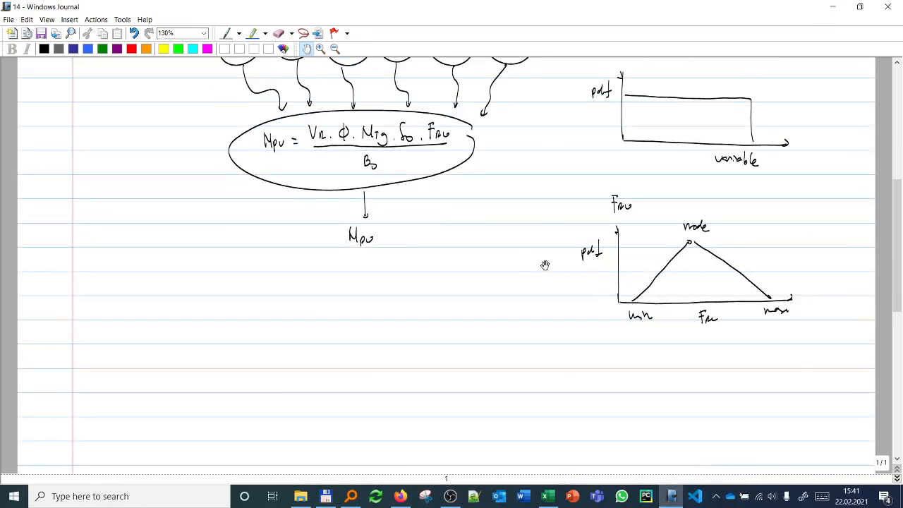
{"action": "scroll", "coordinate": [524, 270], "scroll_direction": "down", "scroll_amount": 1}
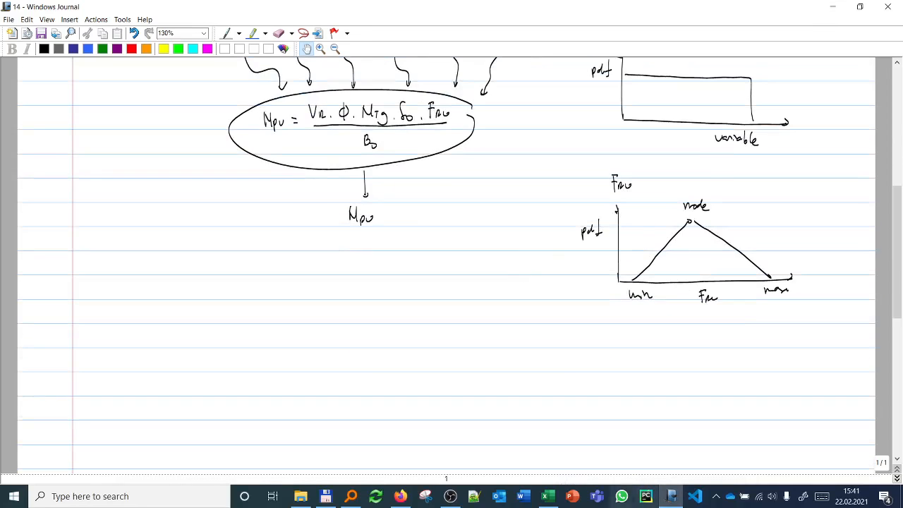
Step: Switch to the Excel reserve spreadsheet and enter the first Monte Carlo iteration numbers, 1 in A10 and 2 in A11
{"action": "left_click", "coordinate": [546, 496]}
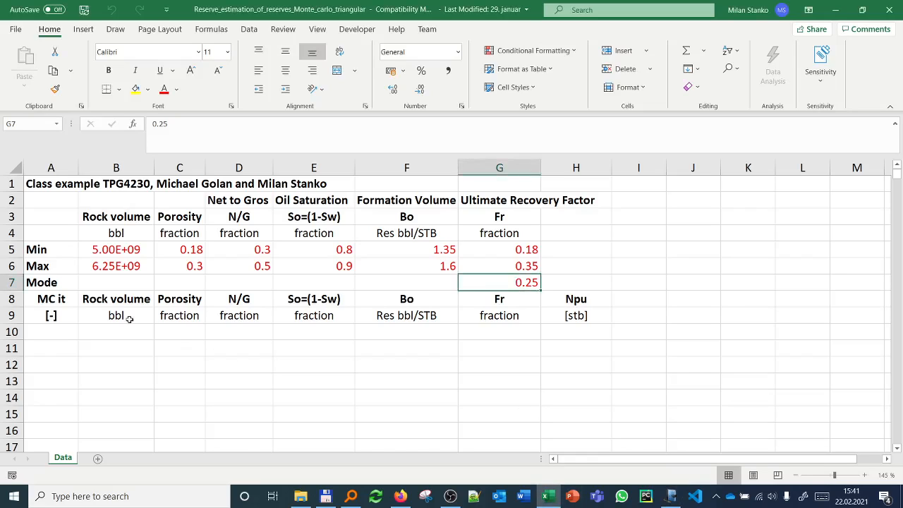
{"action": "left_click", "coordinate": [57, 334]}
{"action": "type", "text": "1"}
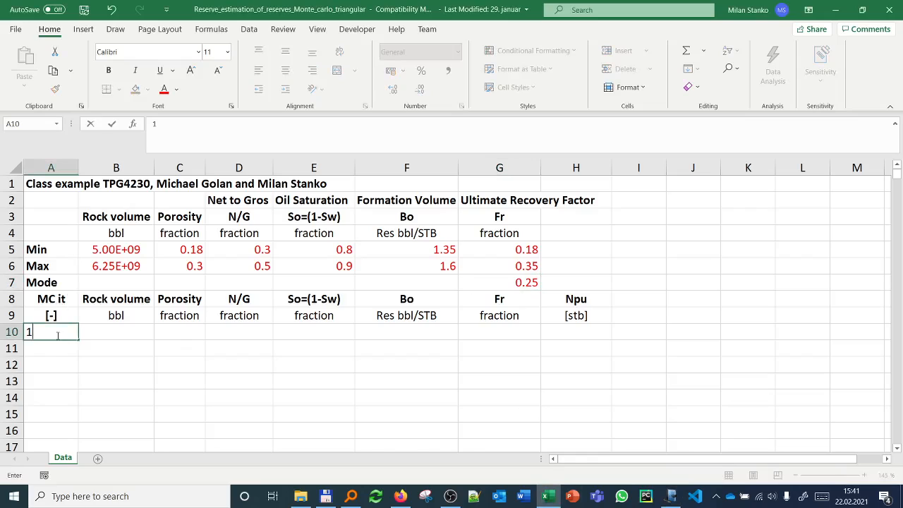
{"action": "key", "text": "Return"}
{"action": "type", "text": "2"}
{"action": "key", "text": "Return"}
{"action": "left_click_drag", "start_coordinate": [57, 334], "coordinate": [60, 347]}
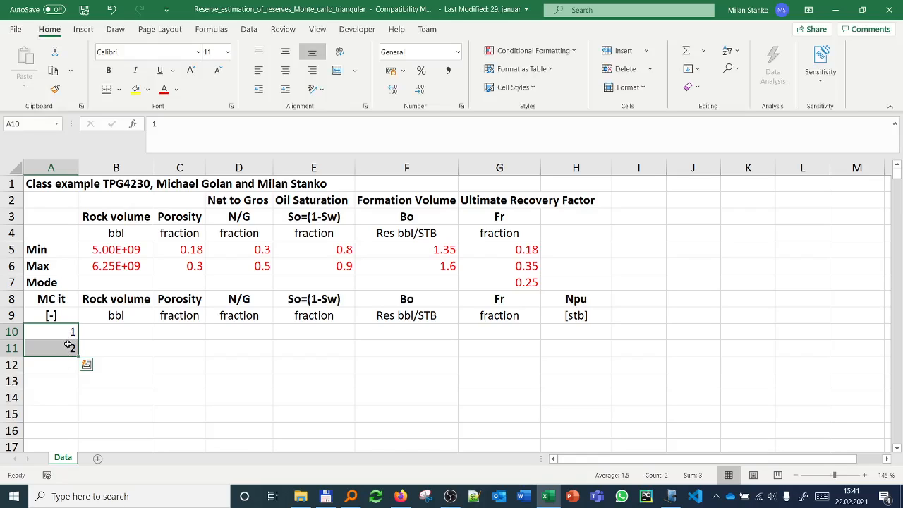
Step: Fill column A from A10 downward with a linear series of iteration numbers up to 500, using a step value of 1
{"action": "left_click", "coordinate": [63, 333]}
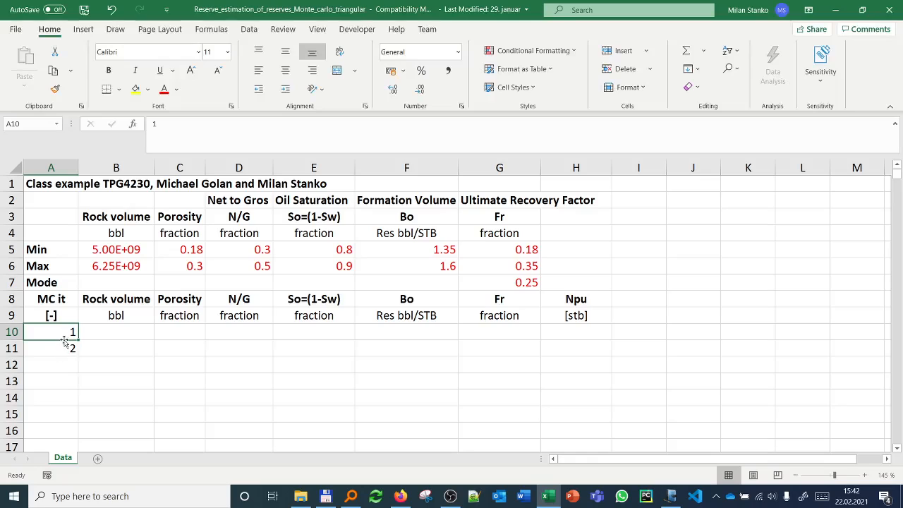
{"action": "left_click", "coordinate": [644, 51]}
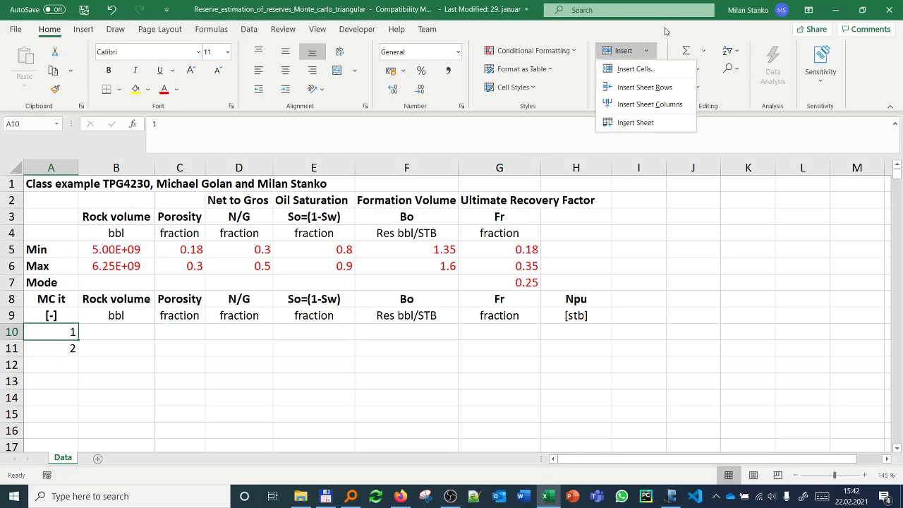
{"action": "left_click", "coordinate": [672, 33]}
{"action": "left_click", "coordinate": [701, 70]}
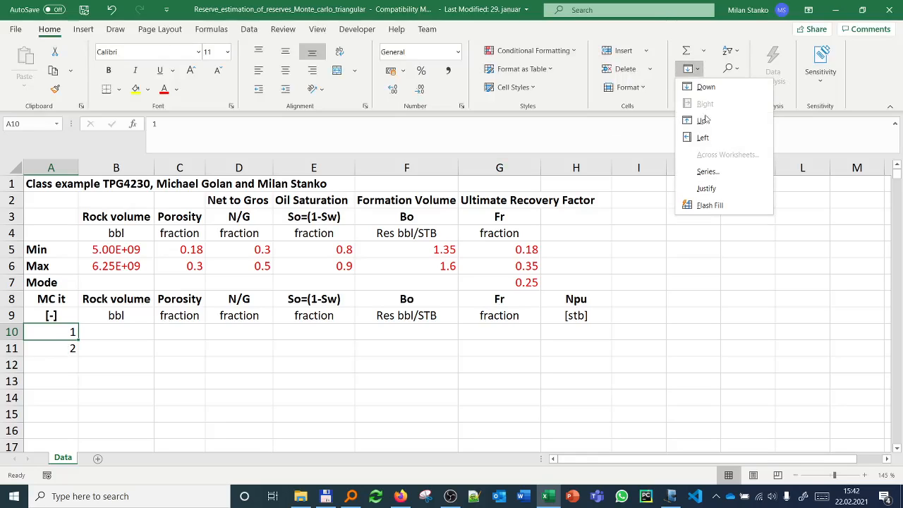
{"action": "left_click", "coordinate": [707, 171]}
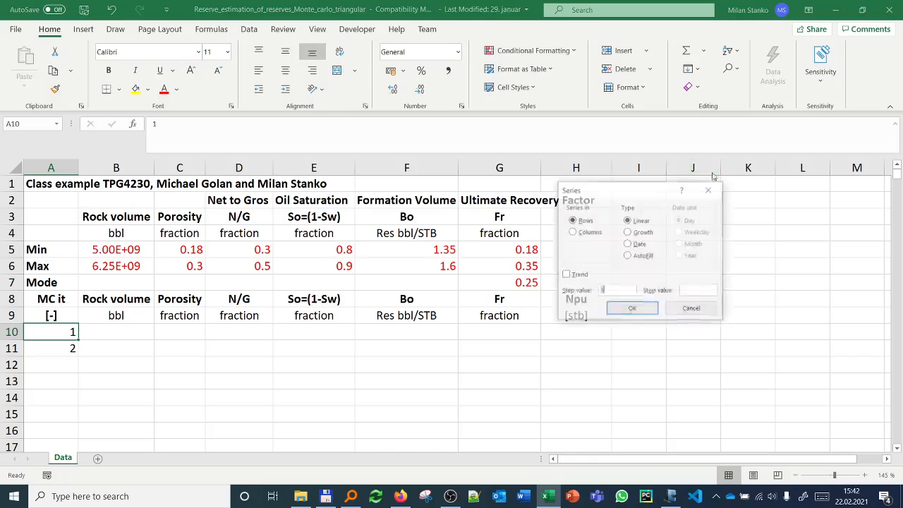
{"action": "left_click", "coordinate": [582, 232]}
{"action": "left_click", "coordinate": [694, 289]}
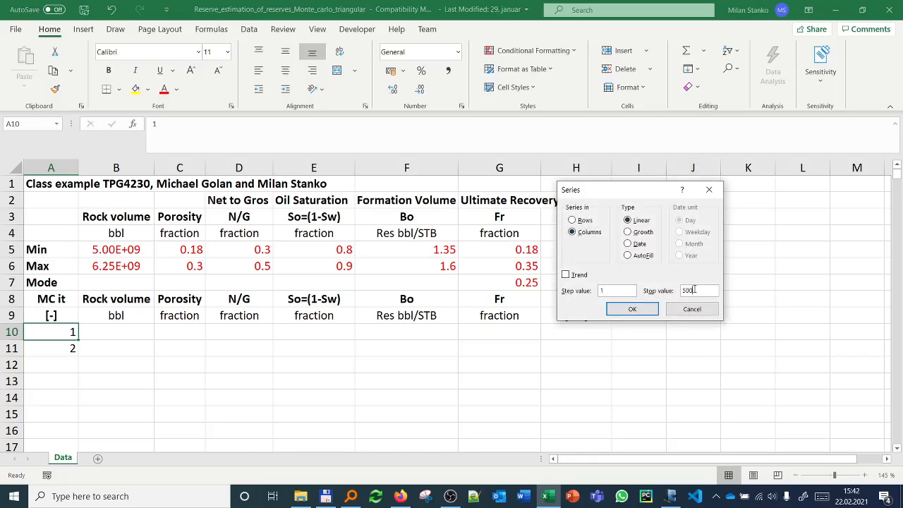
{"action": "left_click", "coordinate": [642, 310]}
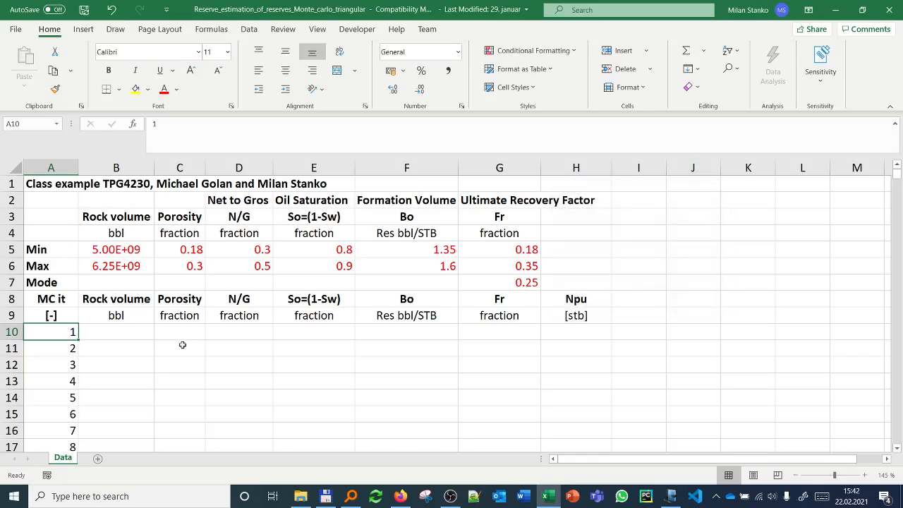
{"action": "scroll", "coordinate": [62, 346], "scroll_direction": "down", "scroll_amount": 20}
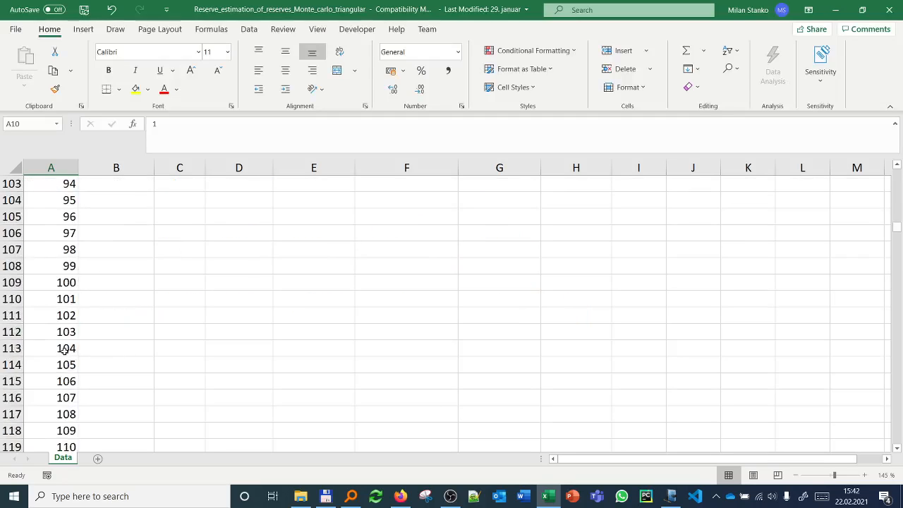
{"action": "scroll", "coordinate": [65, 349], "scroll_direction": "down", "scroll_amount": 20}
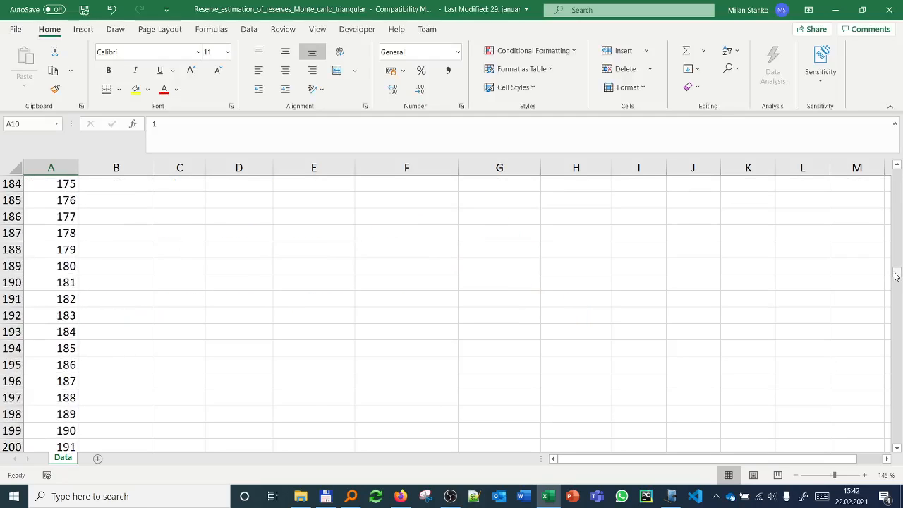
{"action": "left_click_drag", "start_coordinate": [895, 275], "coordinate": [899, 449]}
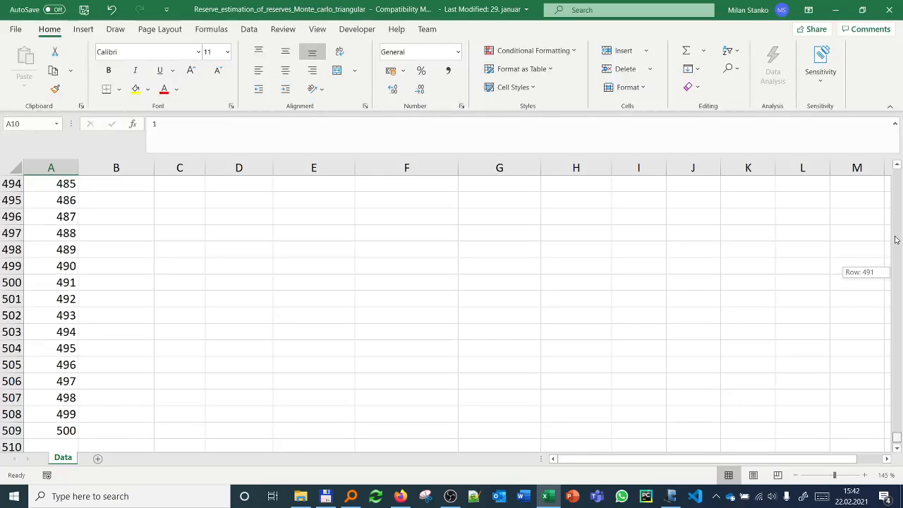
{"action": "left_click_drag", "start_coordinate": [895, 216], "coordinate": [896, 175]}
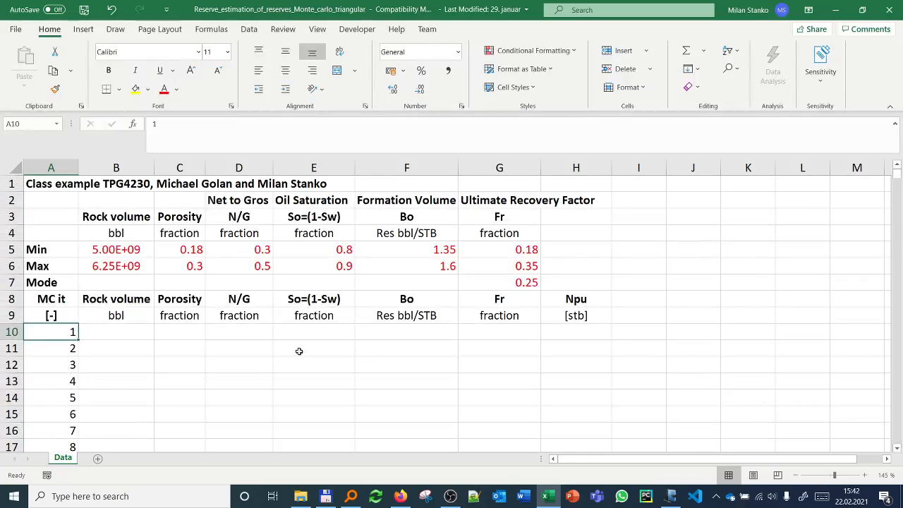
Step: Switch to the Windows Journal note and draw a new set of axes below the Npu diagram, labelling the vertical axis "cdf"
{"action": "left_click", "coordinate": [671, 497]}
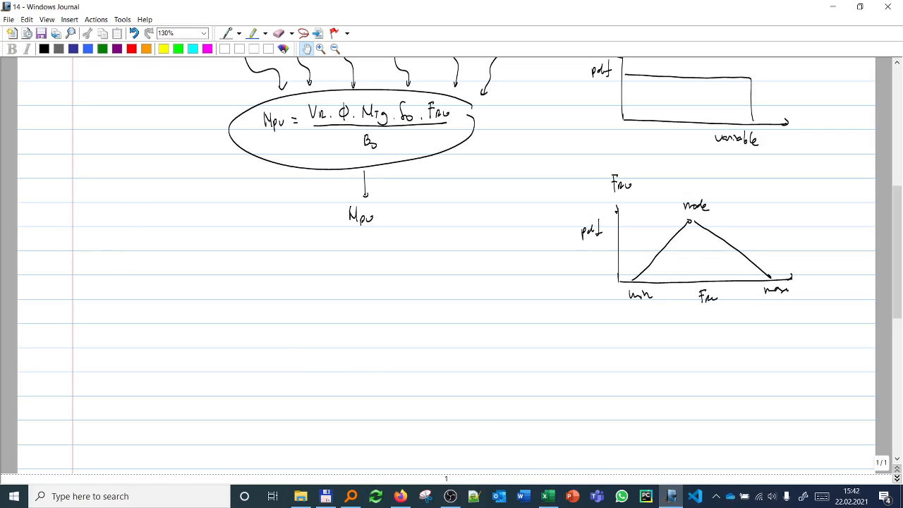
{"action": "left_click", "coordinate": [227, 36]}
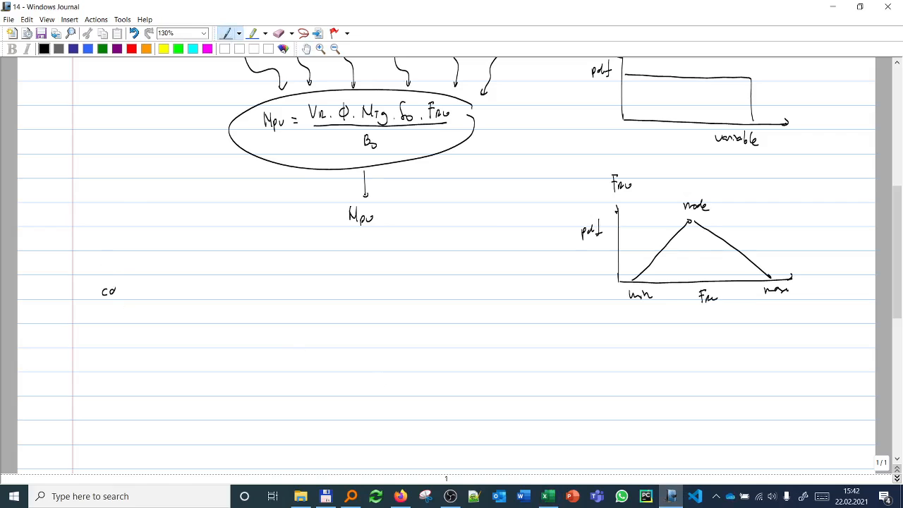
{"action": "left_click_drag", "start_coordinate": [116, 284], "coordinate": [115, 295]}
{"action": "mouse_move", "coordinate": [126, 278]}
{"action": "left_mouse_down"}
{"action": "mouse_move", "coordinate": [121, 300]}
{"action": "mouse_move", "coordinate": [145, 395]}
{"action": "mouse_move", "coordinate": [365, 387]}
{"action": "left_mouse_up"}
{"action": "scroll", "coordinate": [379, 378], "scroll_direction": "up", "scroll_amount": 1}
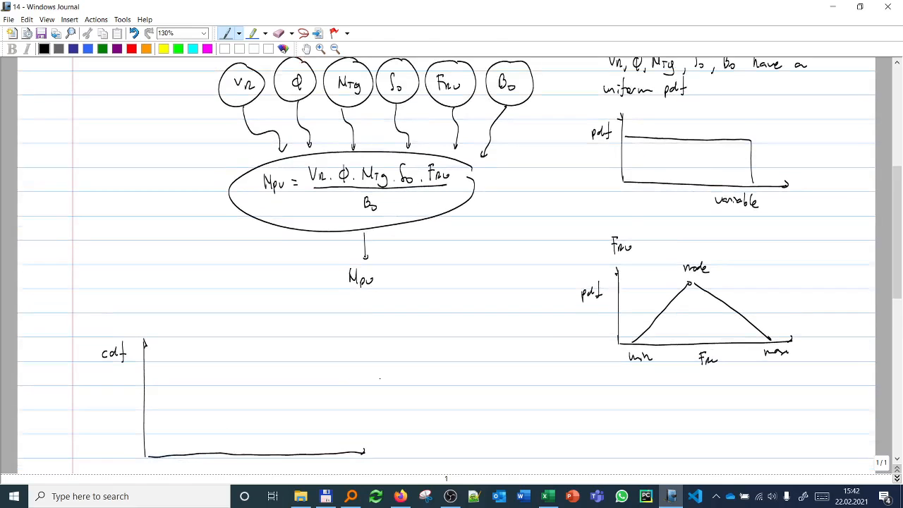
{"action": "scroll", "coordinate": [379, 381], "scroll_direction": "down", "scroll_amount": 2}
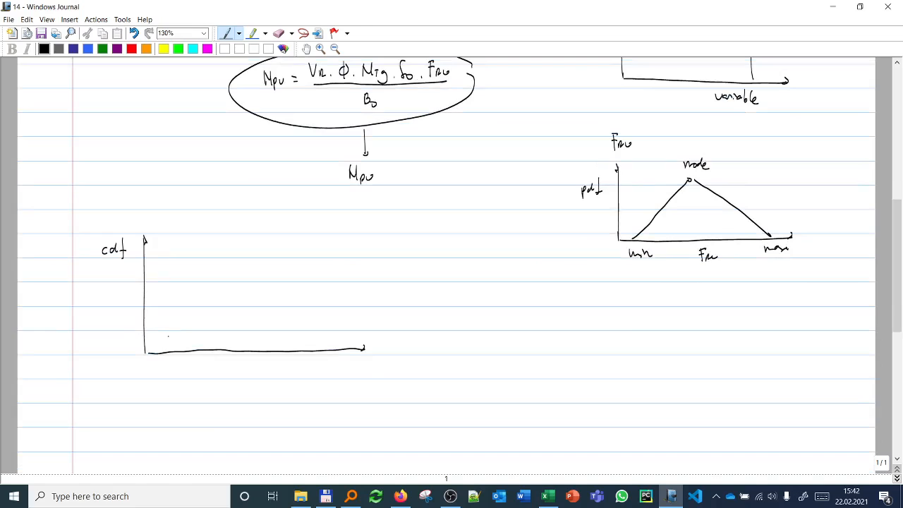
Step: Draw a rising uniform cdf line between "min" and "max" and trace a "random" value across it down to φ*
{"action": "left_click_drag", "start_coordinate": [155, 350], "coordinate": [299, 254]}
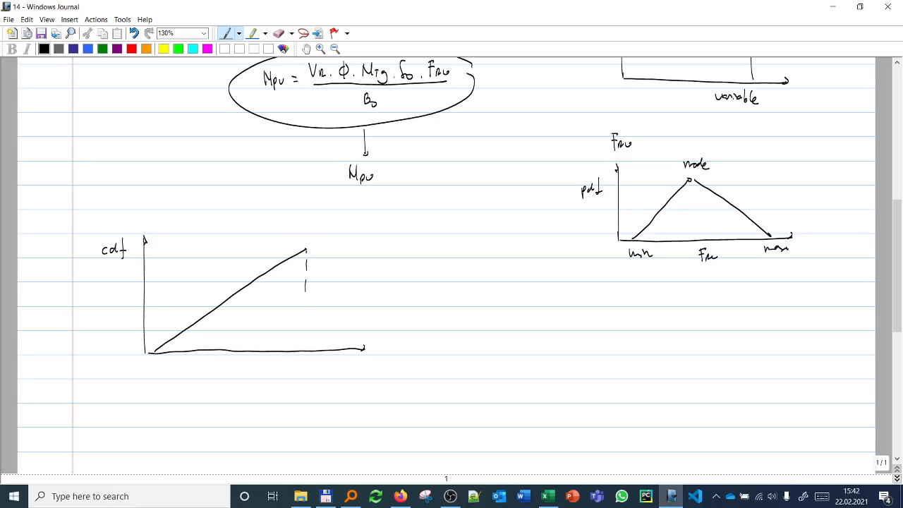
{"action": "left_click_drag", "start_coordinate": [305, 302], "coordinate": [305, 340]}
{"action": "left_click_drag", "start_coordinate": [306, 336], "coordinate": [306, 350]}
{"action": "left_click_drag", "start_coordinate": [148, 365], "coordinate": [159, 368]}
{"action": "mouse_move", "coordinate": [144, 286]}
{"action": "left_mouse_down"}
{"action": "mouse_move", "coordinate": [238, 288]}
{"action": "mouse_move", "coordinate": [237, 347]}
{"action": "left_mouse_up"}
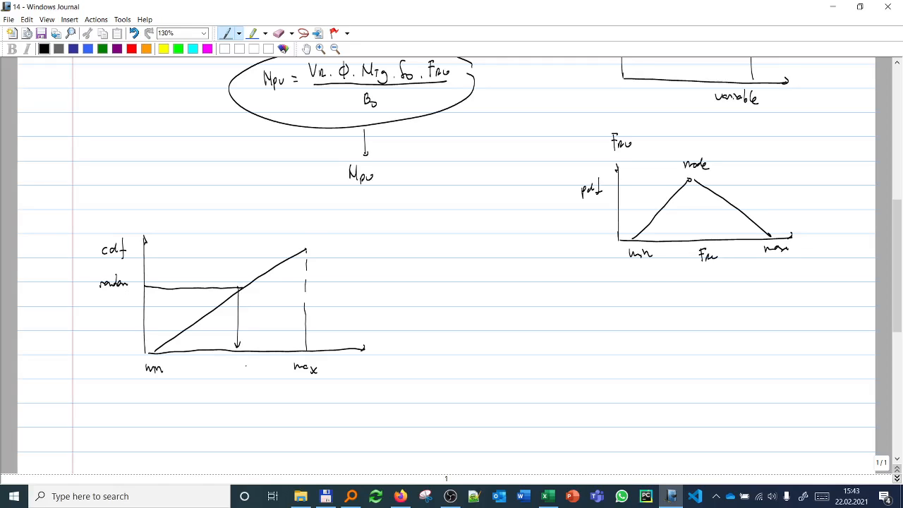
{"action": "left_click_drag", "start_coordinate": [234, 369], "coordinate": [237, 377]}
Step: Switch back to Excel, open the Visual Basic editor and examine the x_uniform function in Module1
{"action": "left_click", "coordinate": [547, 497]}
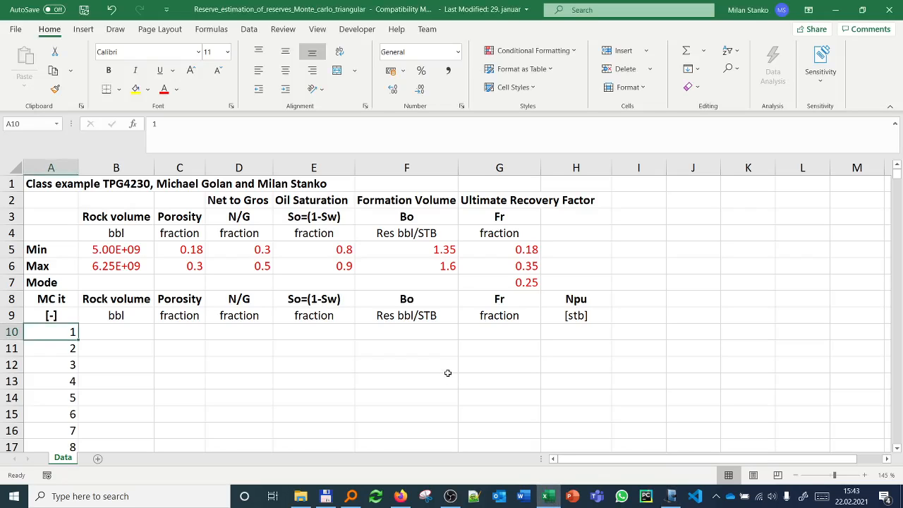
{"action": "key", "text": "alt+F11"}
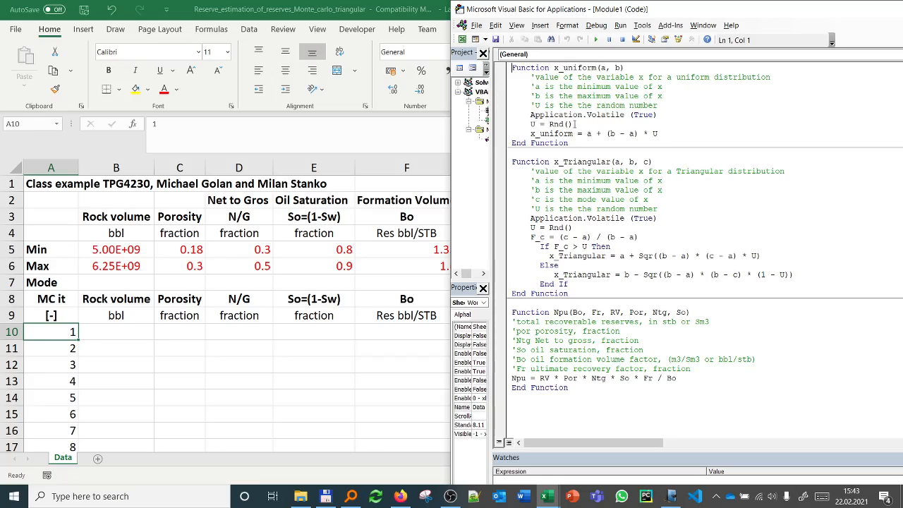
{"action": "left_click_drag", "start_coordinate": [573, 125], "coordinate": [504, 117]}
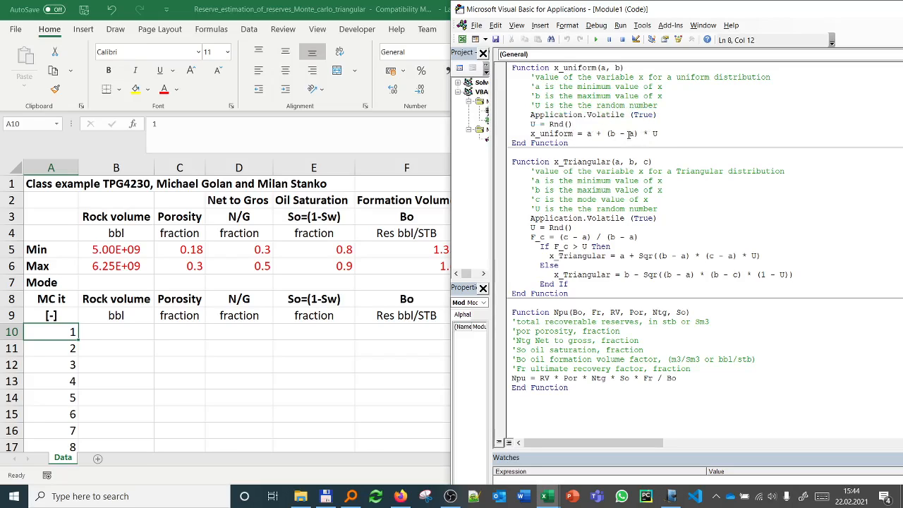
Step: Switch to the Windows Journal note to review the uniform cdf sketch, and minimize it to return to Excel
{"action": "left_click", "coordinate": [670, 496]}
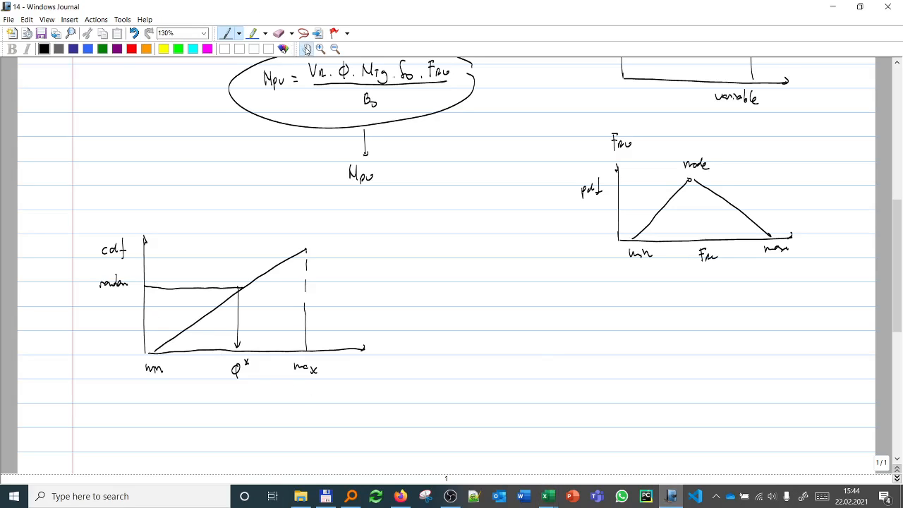
{"action": "left_click", "coordinate": [305, 48]}
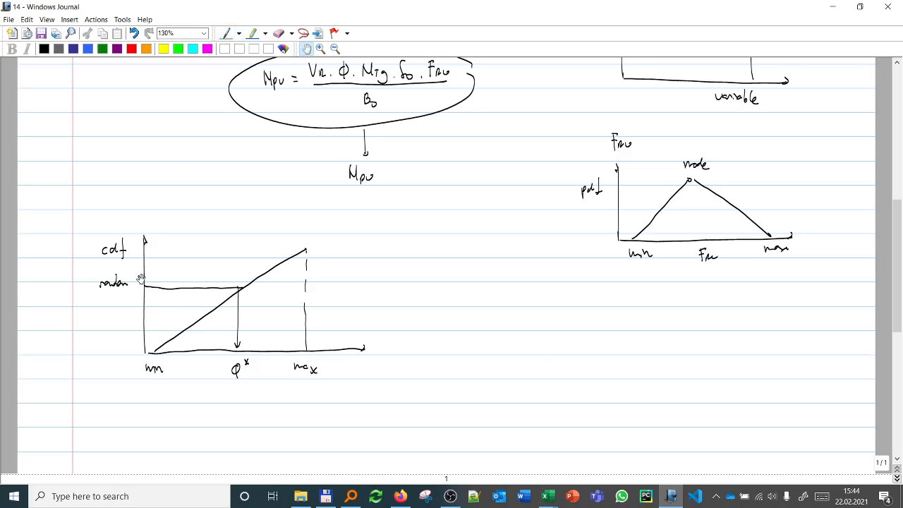
{"action": "left_click", "coordinate": [832, 6]}
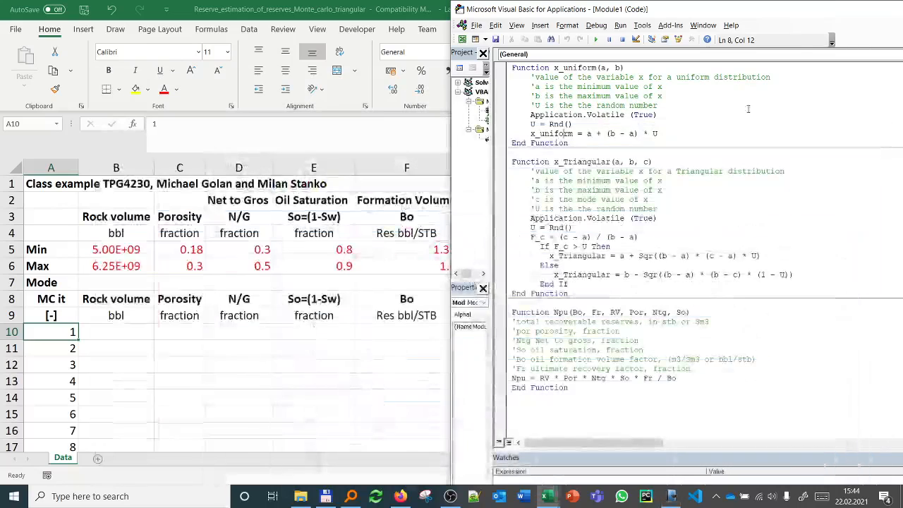
Step: In B10, enter =x_uniform(B5;B6) to sample the rock volume between its minimum and maximum
{"action": "left_click", "coordinate": [132, 336]}
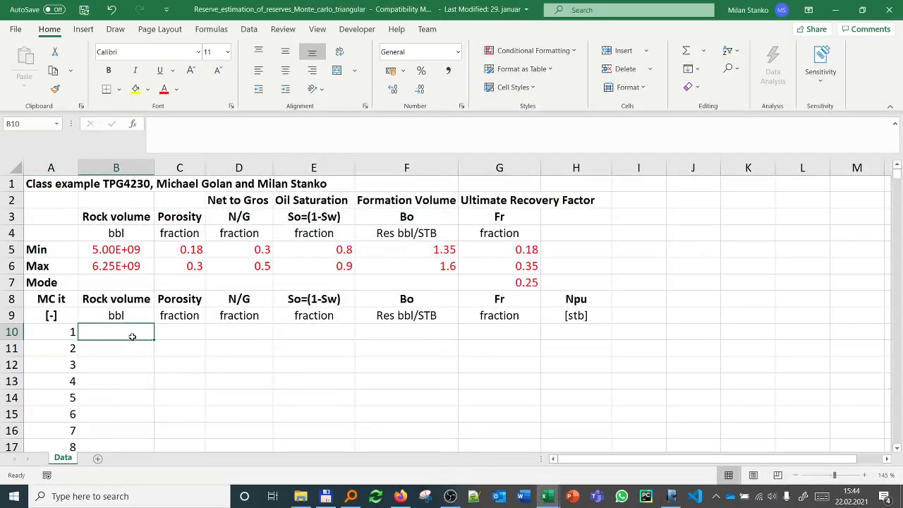
{"action": "type", "text": "="}
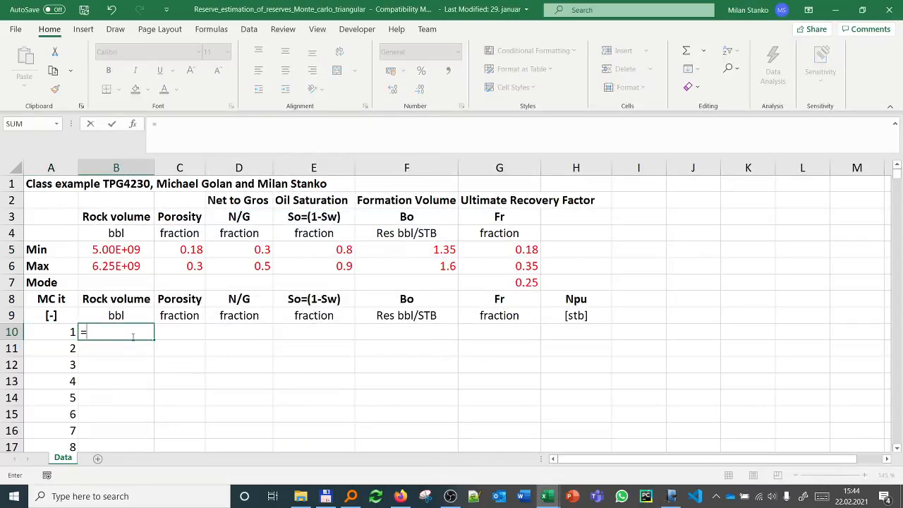
{"action": "type", "text": "xun"}
{"action": "key", "text": "BackSpace"}
{"action": "key", "text": "BackSpace"}
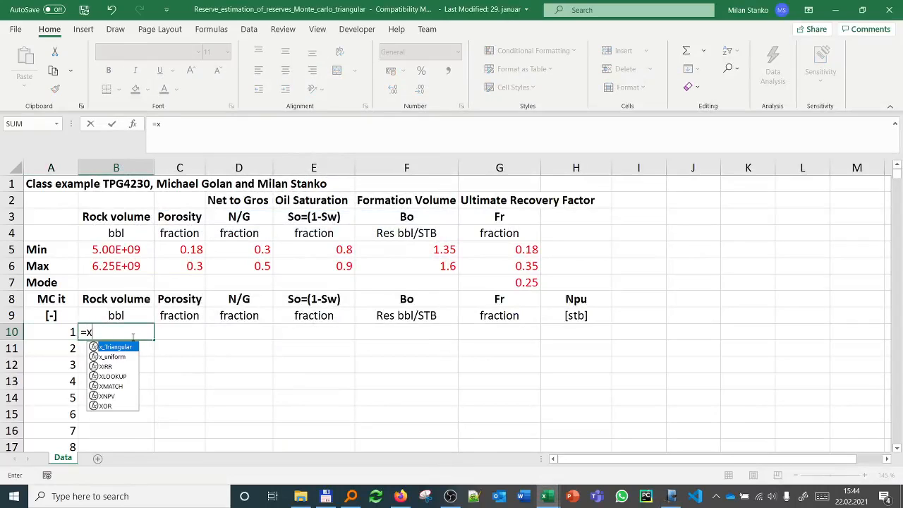
{"action": "type", "text": "_"}
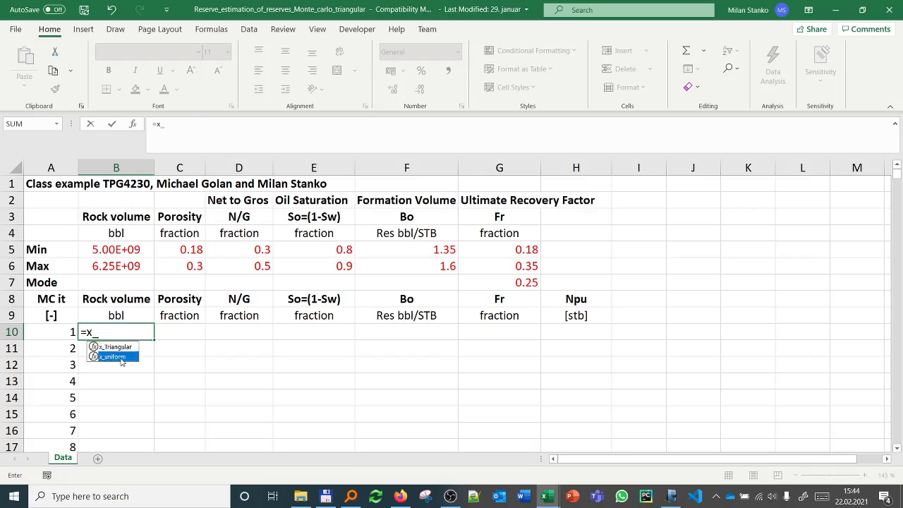
{"action": "double_click", "coordinate": [116, 357]}
{"action": "left_click", "coordinate": [127, 250]}
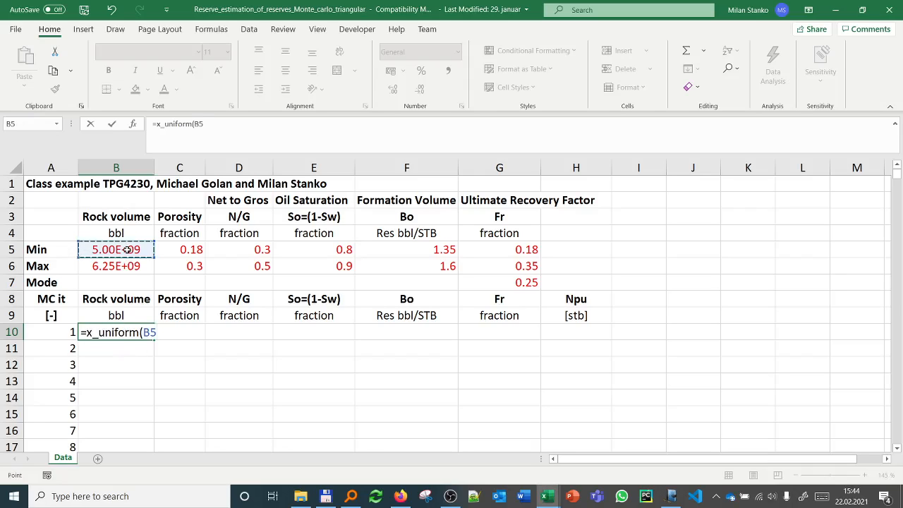
{"action": "type", "text": ";"}
{"action": "left_click", "coordinate": [123, 265]}
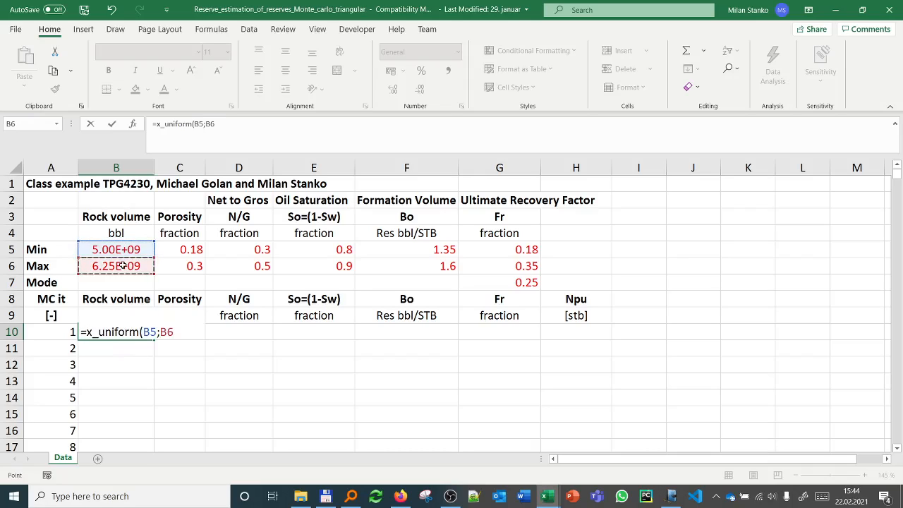
{"action": "type", "text": ")"}
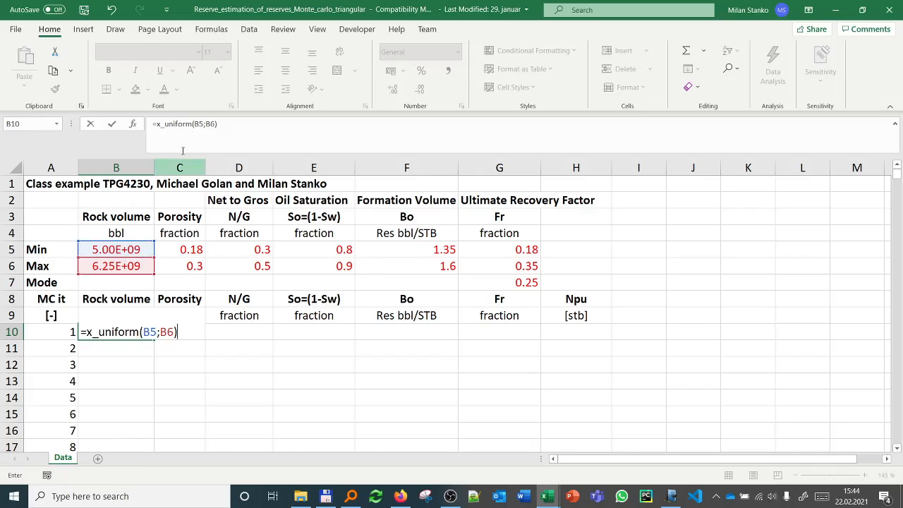
Step: Lock only the row references in the B10 formula so it reads =x_uniform(B$5;B$6), and confirm it
{"action": "left_click", "coordinate": [198, 124]}
{"action": "key", "text": "F4"}
{"action": "key", "text": "F4"}
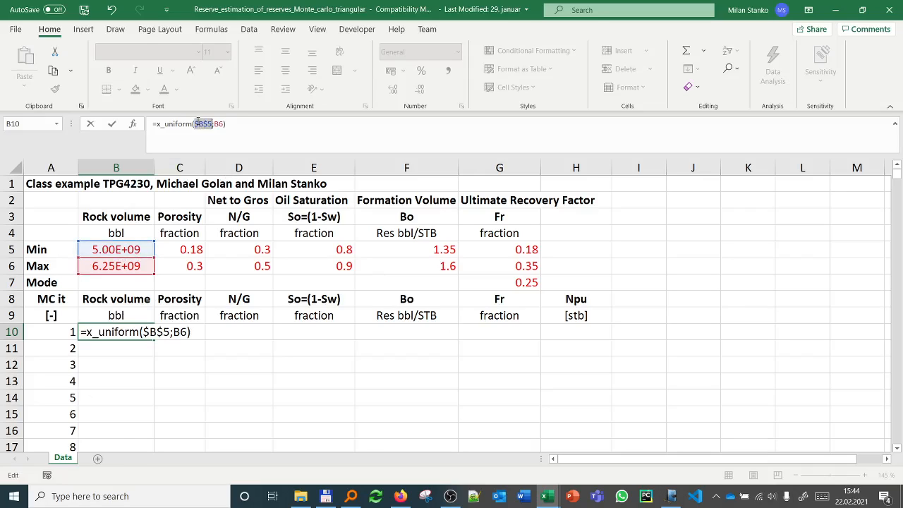
{"action": "left_click", "coordinate": [219, 124]}
{"action": "key", "text": "F4"}
{"action": "key", "text": "F4"}
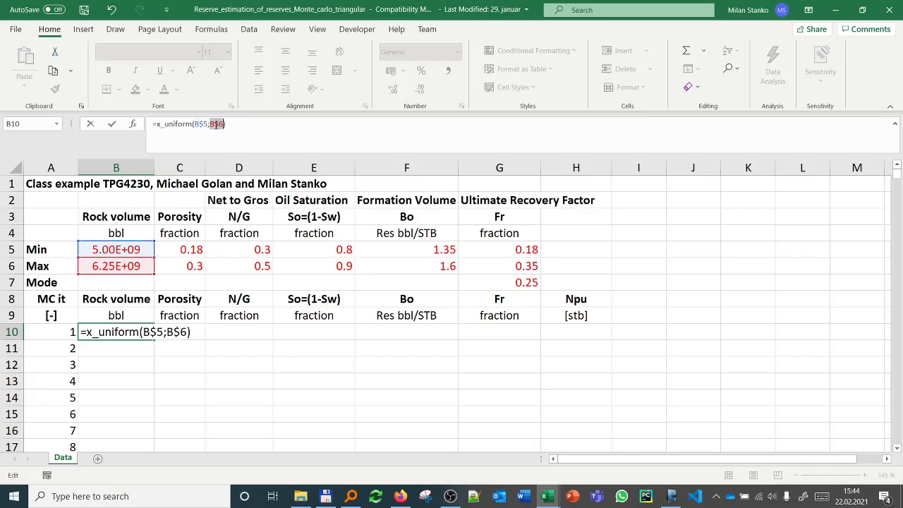
{"action": "key", "text": "Return"}
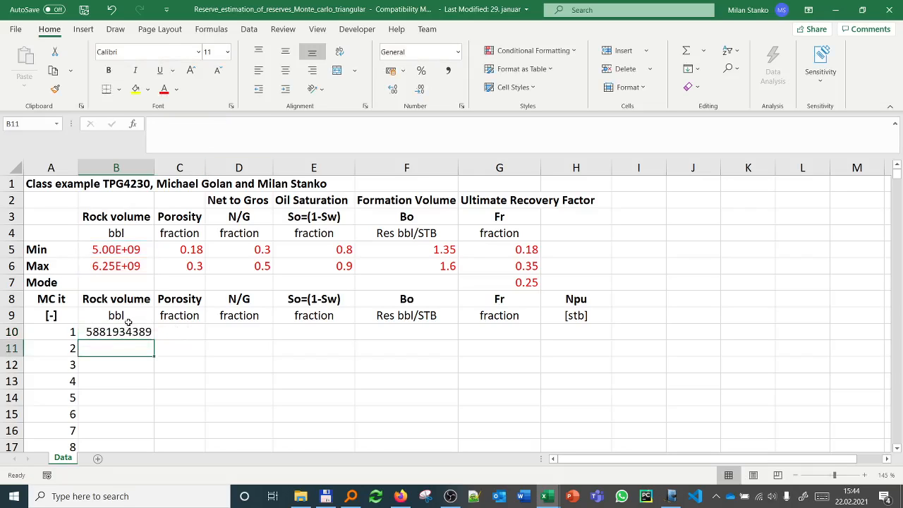
Step: Copy the B10 formula down to B11 as a test and check its cell references
{"action": "left_click", "coordinate": [128, 329]}
{"action": "left_click_drag", "start_coordinate": [156, 340], "coordinate": [150, 360]}
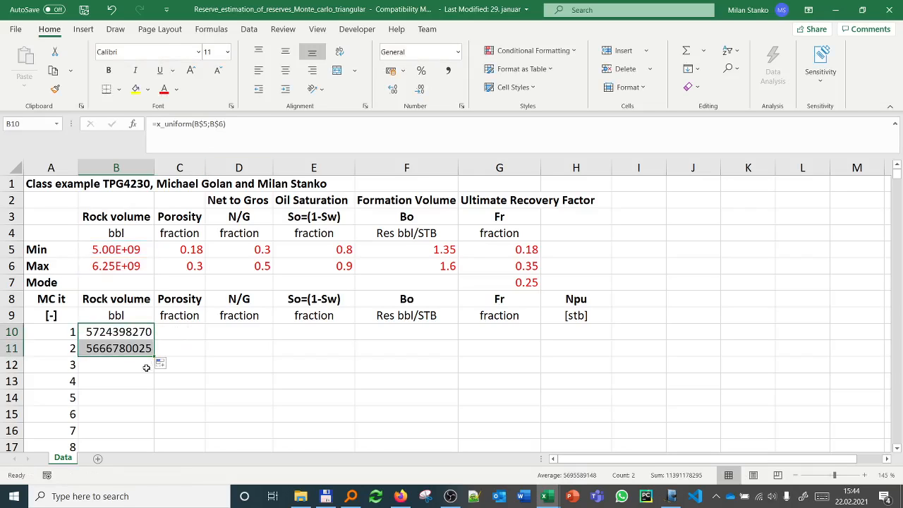
{"action": "left_click", "coordinate": [139, 354]}
{"action": "left_click", "coordinate": [221, 138]}
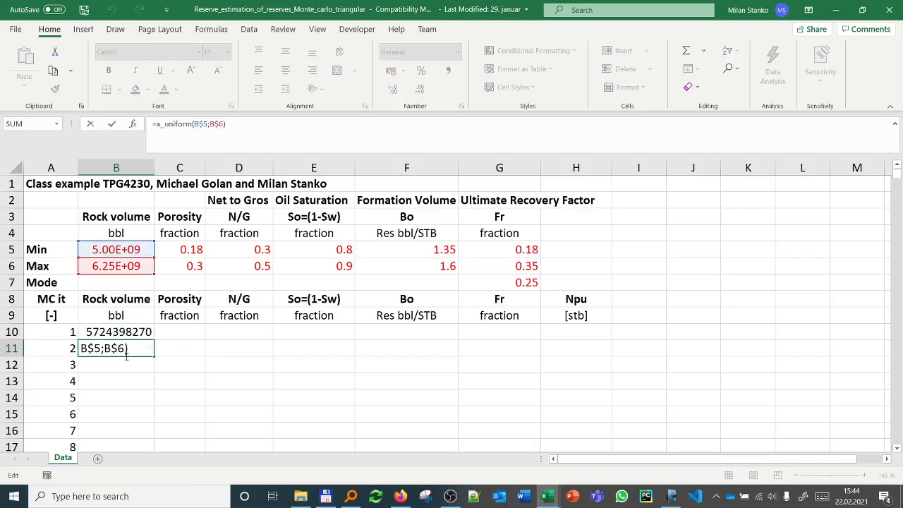
{"action": "key", "text": "Escape"}
Step: Fill the B10 sampling formula across row 10 through G10 to cover all remaining variables
{"action": "key", "text": "Up"}
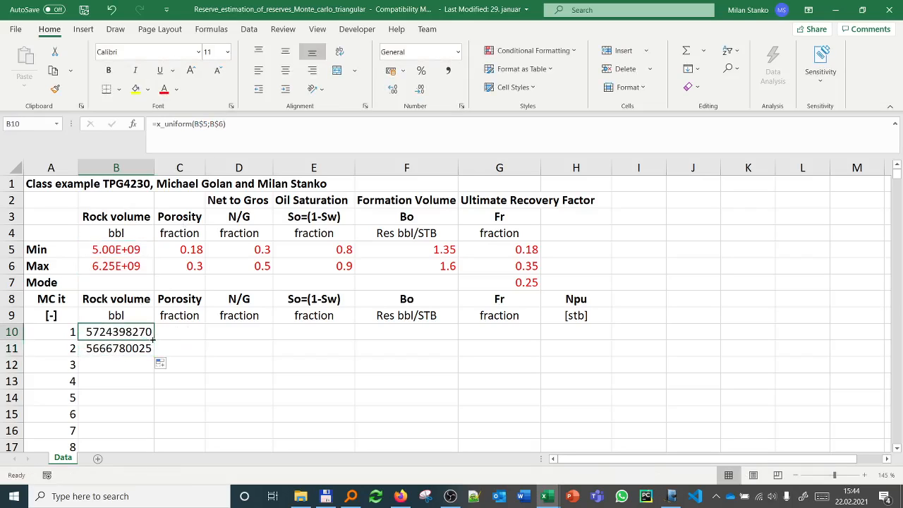
{"action": "left_click_drag", "start_coordinate": [154, 339], "coordinate": [497, 335]}
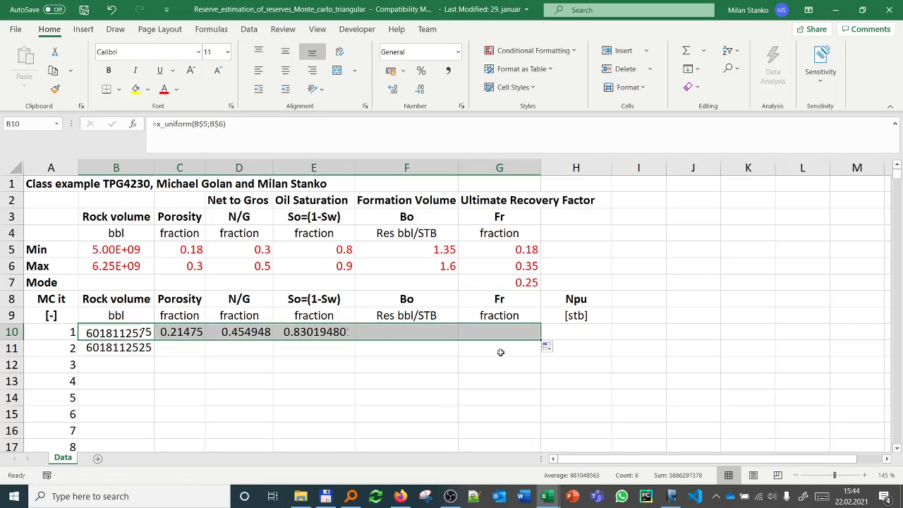
{"action": "left_click", "coordinate": [393, 389]}
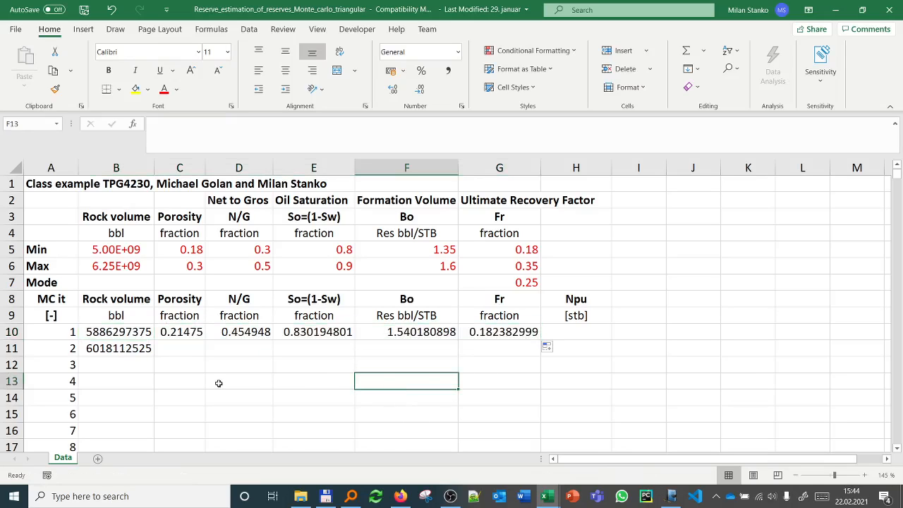
Step: Apply the Scientific number format to the rock volume sample in B10
{"action": "left_click", "coordinate": [126, 334]}
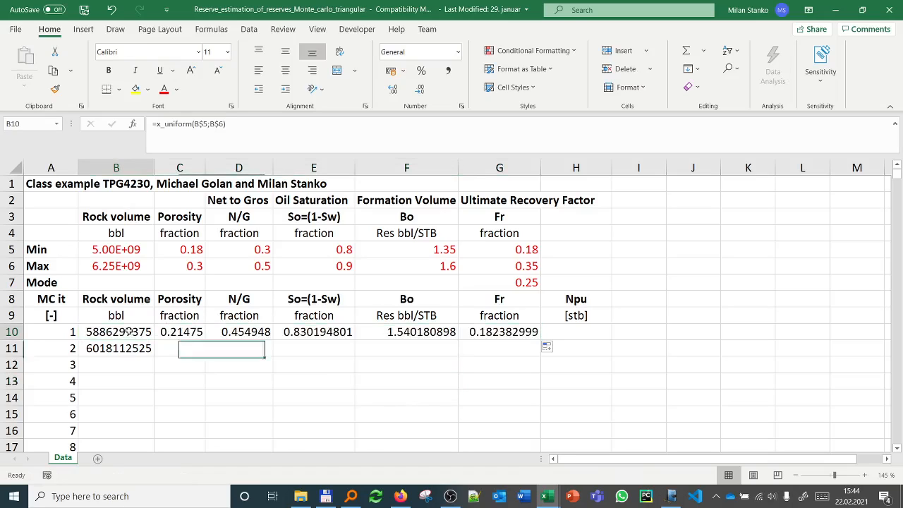
{"action": "left_click", "coordinate": [456, 55]}
{"action": "left_click", "coordinate": [454, 333]}
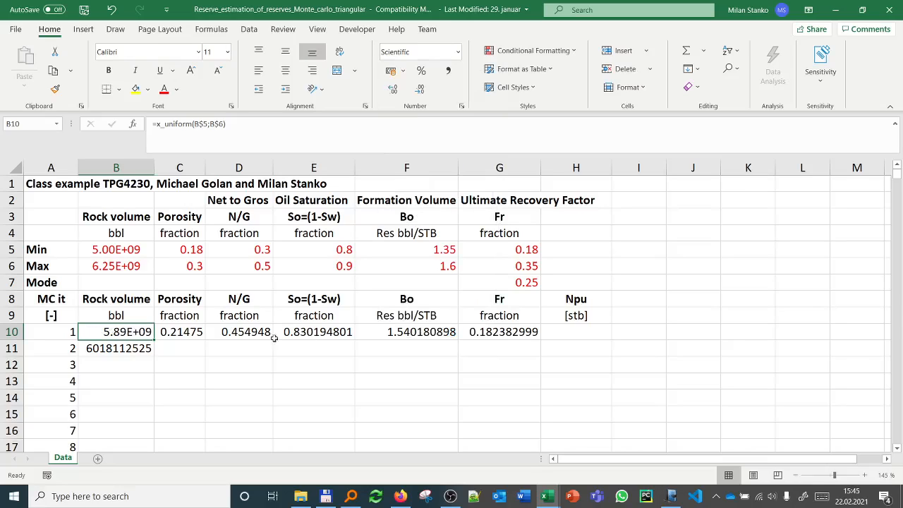
Step: Reduce the sampled values in C10 through G10 to two decimal places
{"action": "left_click", "coordinate": [184, 334]}
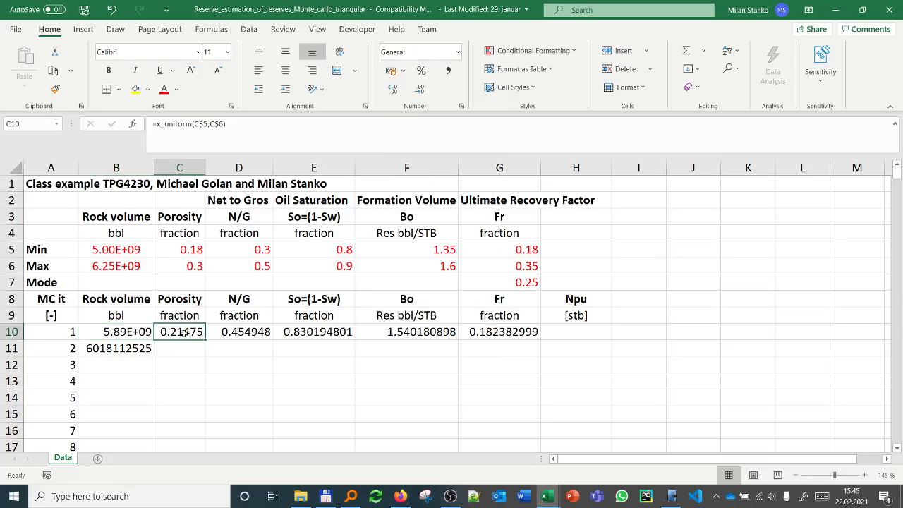
{"action": "left_click", "coordinate": [420, 89]}
{"action": "left_click", "coordinate": [420, 89]}
{"action": "left_click", "coordinate": [420, 89]}
{"action": "left_click", "coordinate": [253, 333]}
{"action": "left_click_drag", "start_coordinate": [252, 333], "coordinate": [515, 332]}
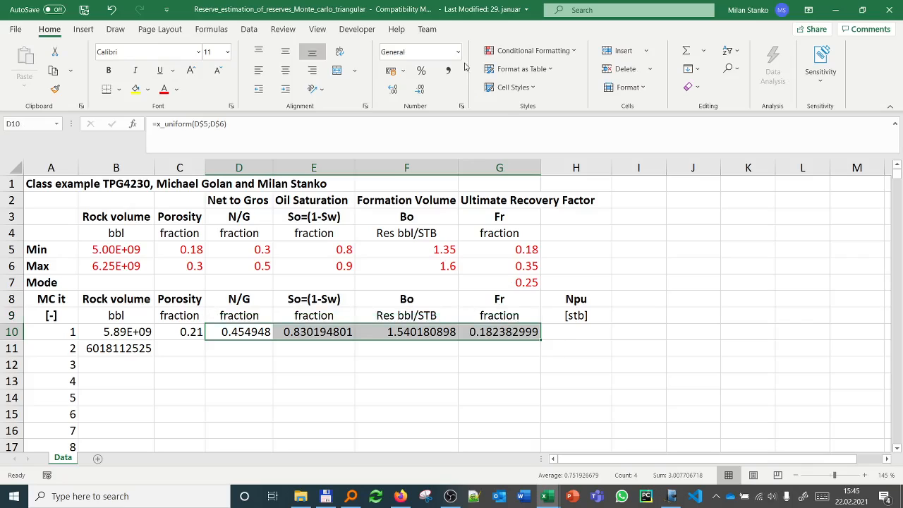
{"action": "left_click", "coordinate": [419, 90]}
{"action": "left_click", "coordinate": [419, 90]}
{"action": "left_click", "coordinate": [419, 90]}
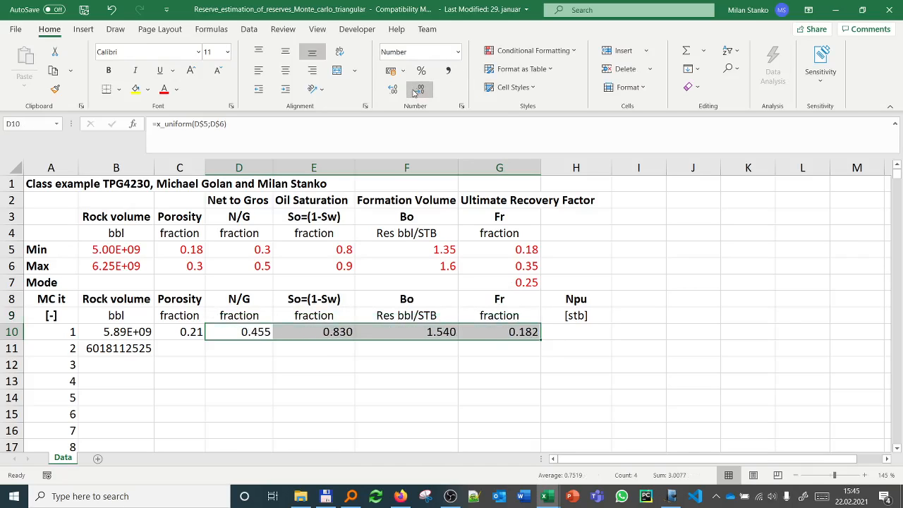
{"action": "left_click", "coordinate": [419, 90]}
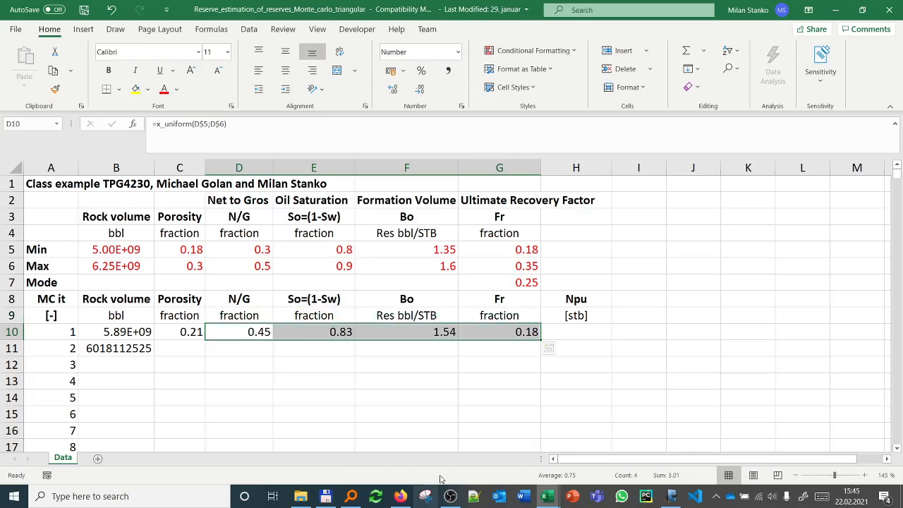
Step: Change the font colour of the sampled values in B10:G10 to blue from the standard colour palette
{"action": "left_click_drag", "start_coordinate": [119, 331], "coordinate": [521, 333]}
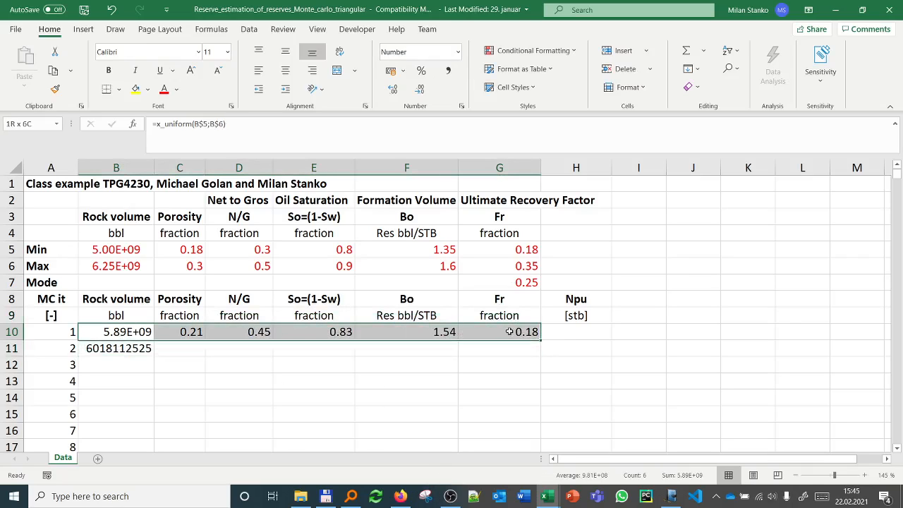
{"action": "left_click", "coordinate": [176, 90]}
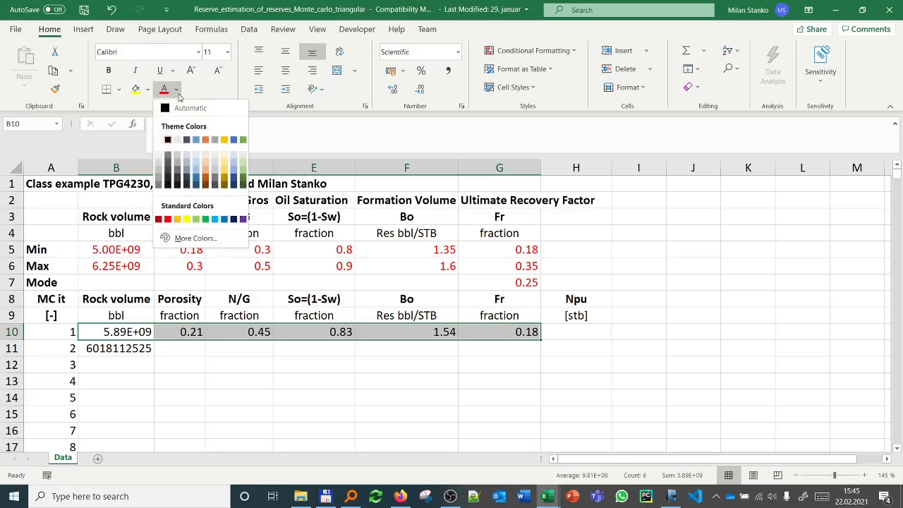
{"action": "left_click", "coordinate": [192, 237]}
{"action": "left_click", "coordinate": [615, 215]}
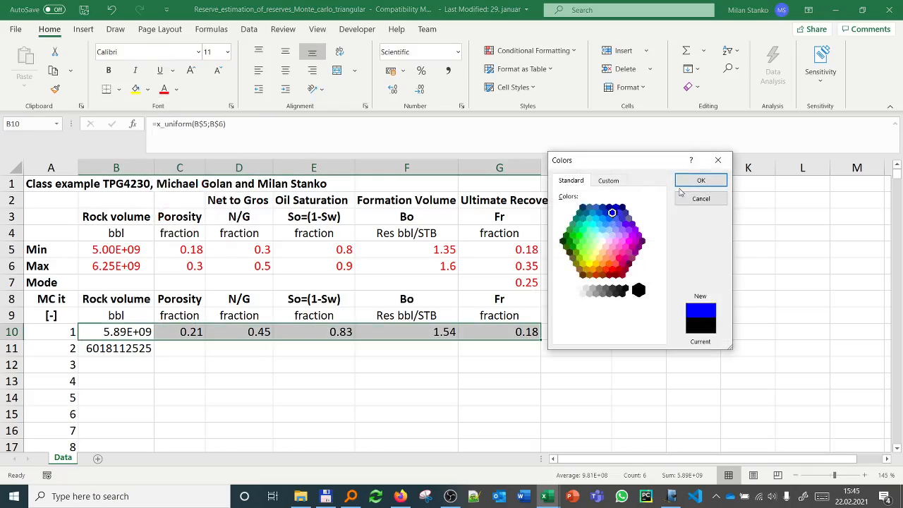
{"action": "left_click", "coordinate": [700, 181]}
{"action": "left_click", "coordinate": [444, 352]}
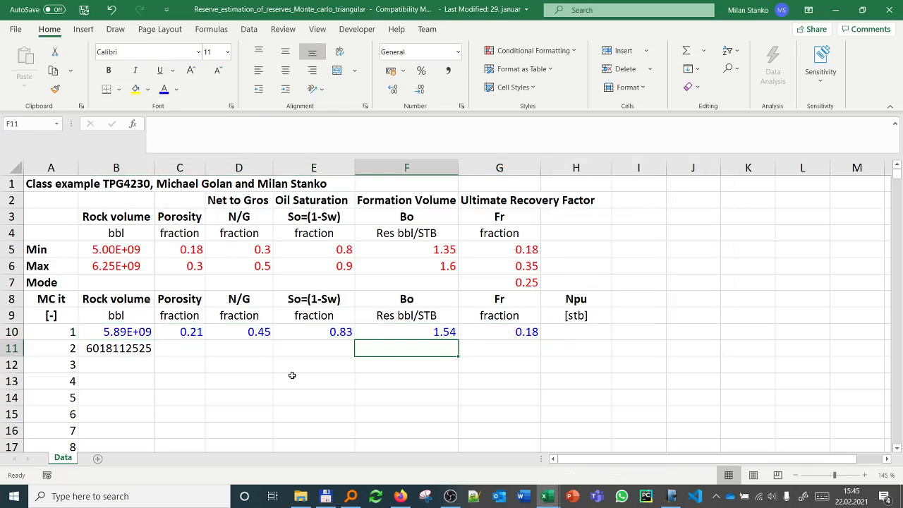
Step: Clear the test formula from B11 and re-enter the B10 formula twice to resample the values in row 10
{"action": "left_click", "coordinate": [140, 348]}
{"action": "key", "text": "Delete"}
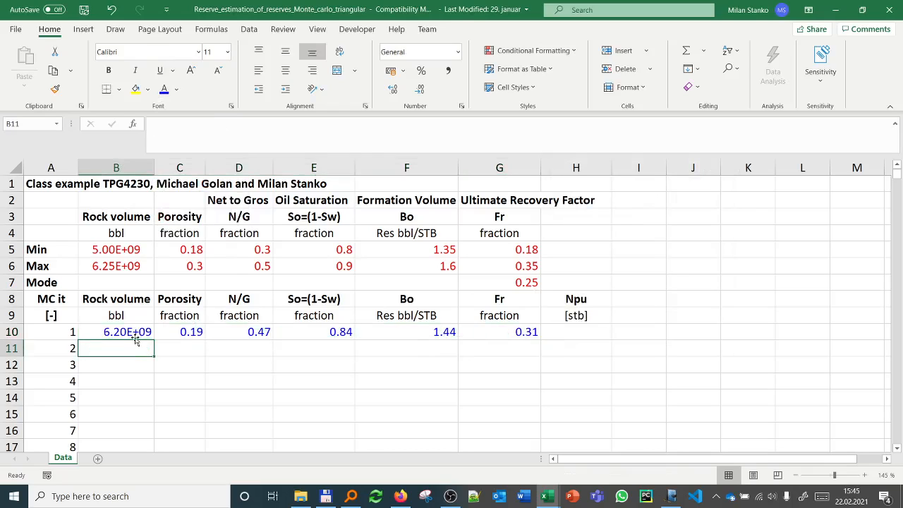
{"action": "left_click", "coordinate": [135, 329]}
{"action": "left_click", "coordinate": [256, 136]}
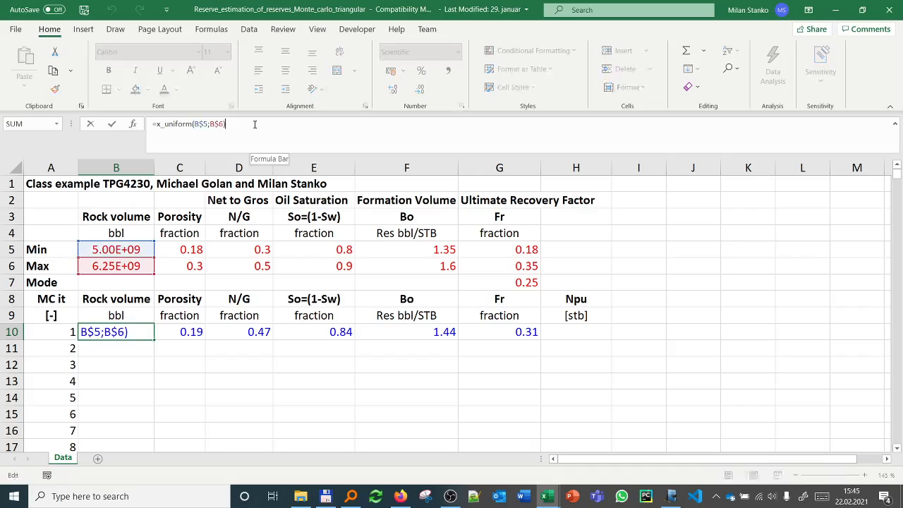
{"action": "key", "text": "Return"}
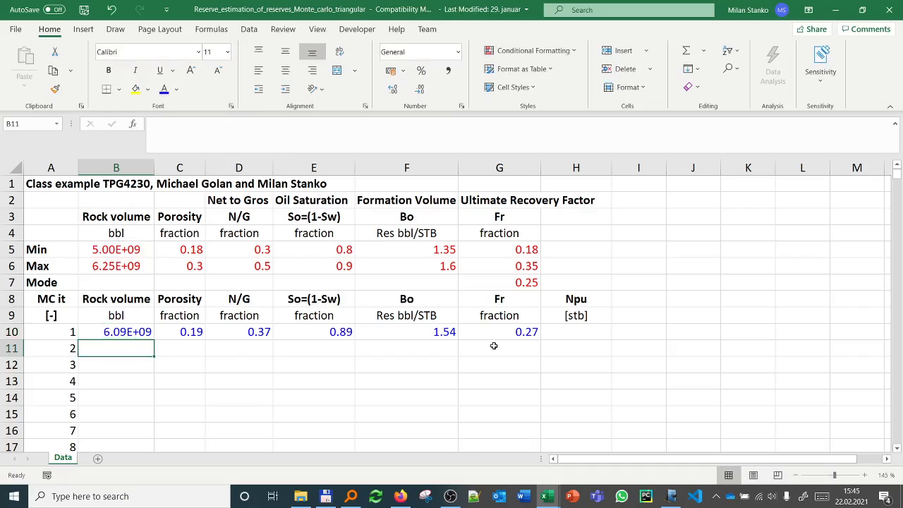
{"action": "left_click", "coordinate": [141, 332]}
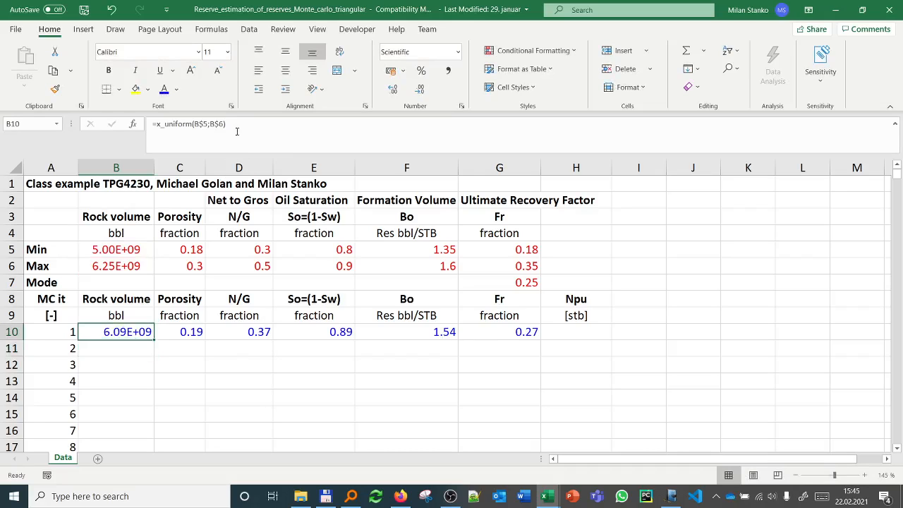
{"action": "left_click", "coordinate": [237, 132]}
{"action": "key", "text": "Return"}
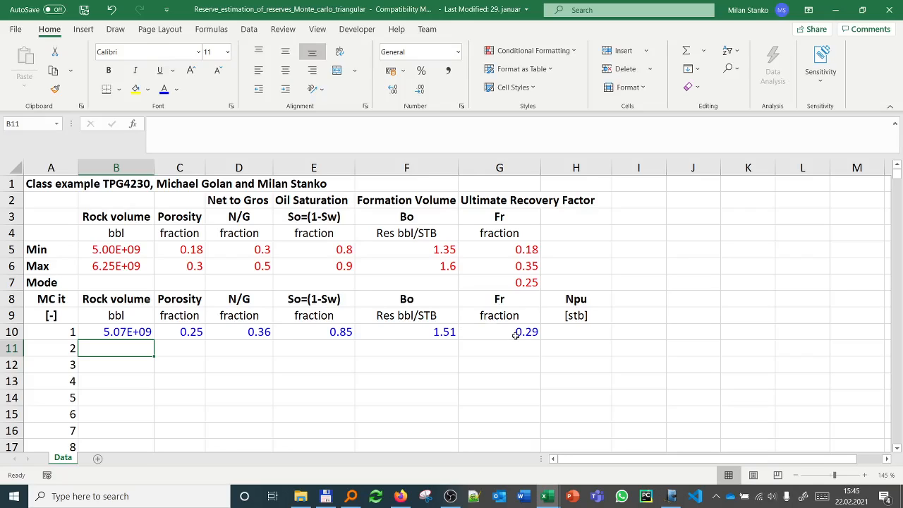
Step: Review the Npu function and its argument order in the Visual Basic editor, and return to the Data worksheet
{"action": "left_click", "coordinate": [568, 331]}
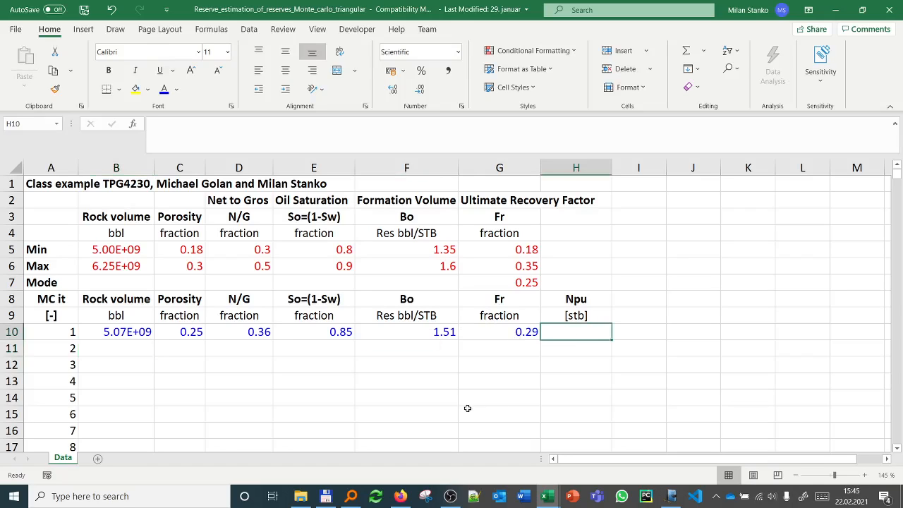
{"action": "key", "text": "alt+F11"}
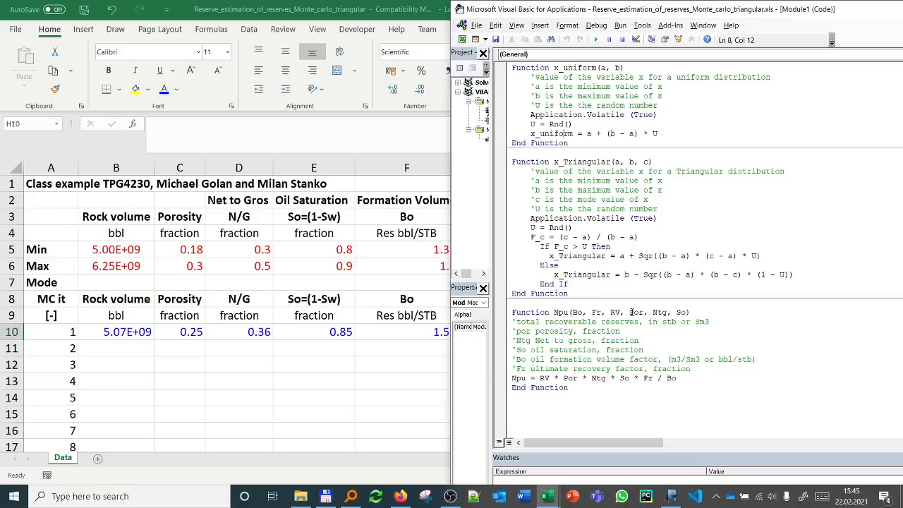
{"action": "left_click", "coordinate": [421, 384]}
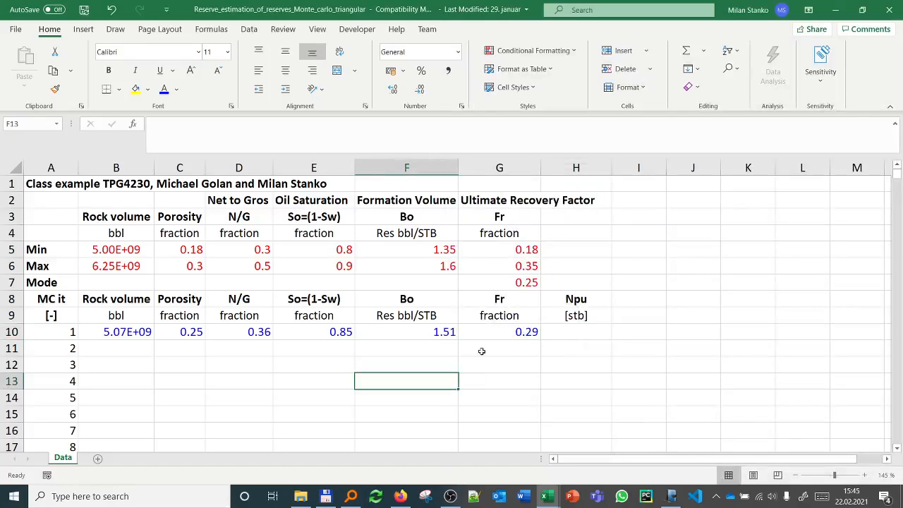
{"action": "mouse_move", "coordinate": [545, 496]}
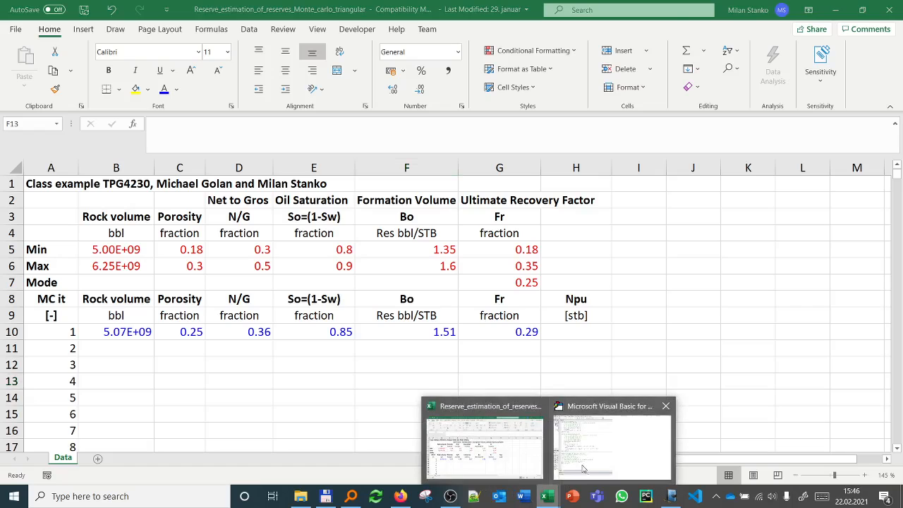
{"action": "left_click", "coordinate": [599, 457]}
{"action": "left_click", "coordinate": [412, 385]}
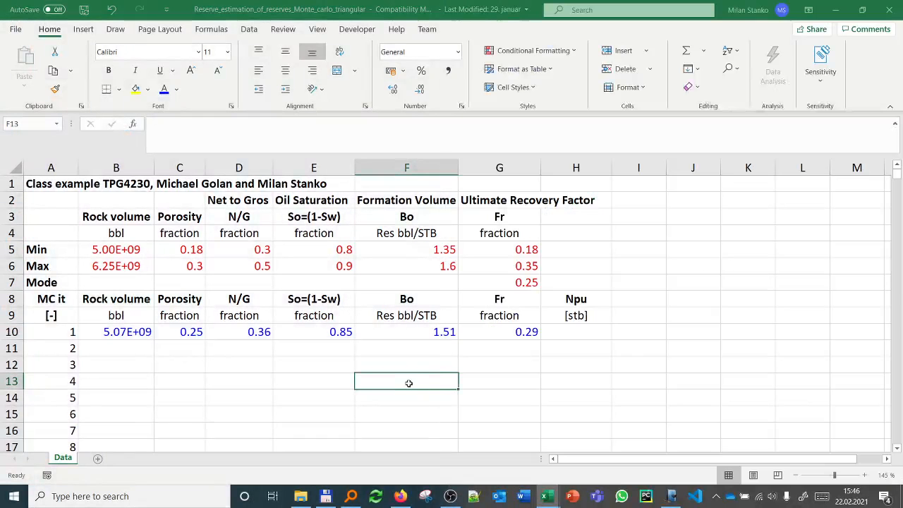
Step: Start an npu formula in H10 with the Function Arguments dialog and assign F10 to the Bo argument
{"action": "left_click", "coordinate": [576, 331]}
{"action": "type", "text": "=npu("}
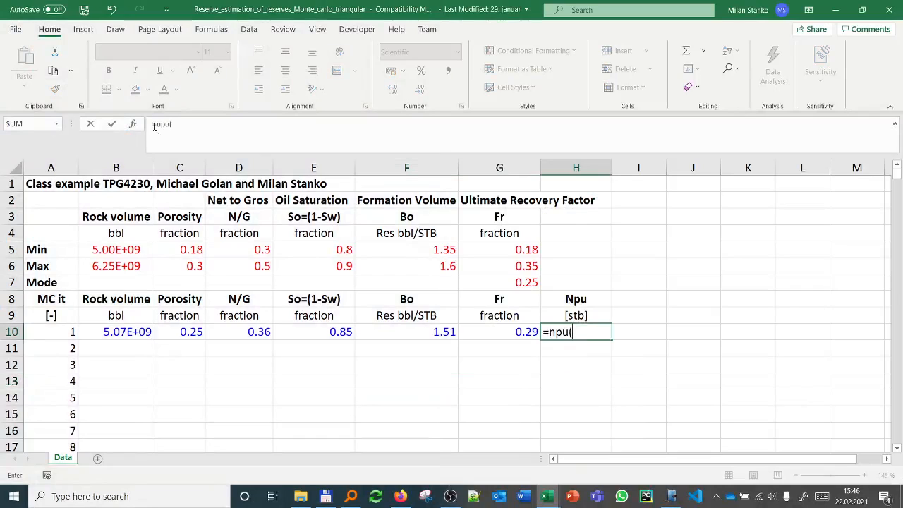
{"action": "left_click", "coordinate": [134, 125]}
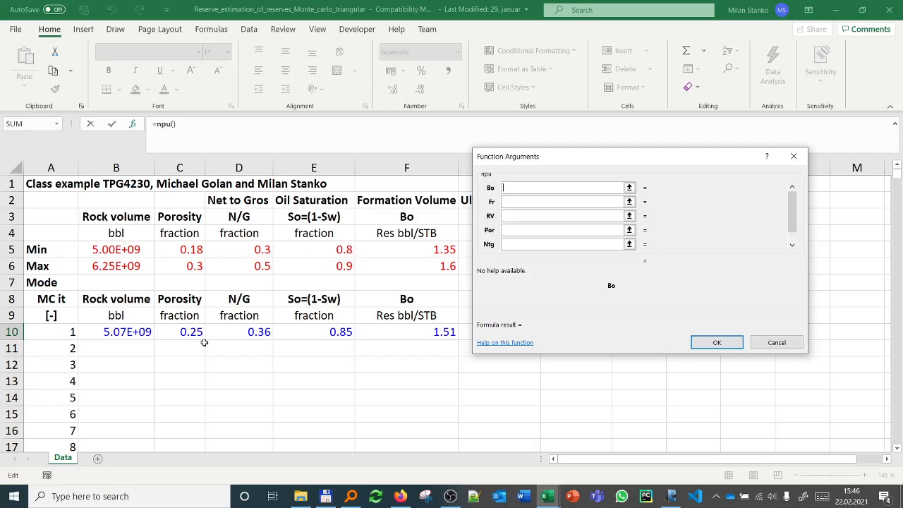
{"action": "left_click", "coordinate": [423, 332]}
Step: Assign G10 to the Fr argument, B10 to RV and C10 to Por in the npu formula
{"action": "left_click", "coordinate": [514, 203]}
{"action": "left_click_drag", "start_coordinate": [545, 161], "coordinate": [379, 74]}
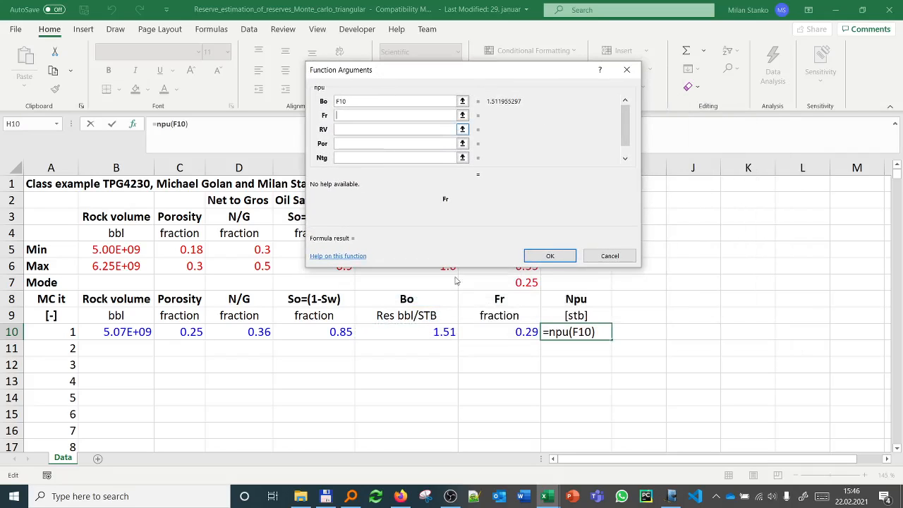
{"action": "left_click", "coordinate": [509, 337]}
{"action": "left_click", "coordinate": [349, 129]}
{"action": "left_click", "coordinate": [123, 336]}
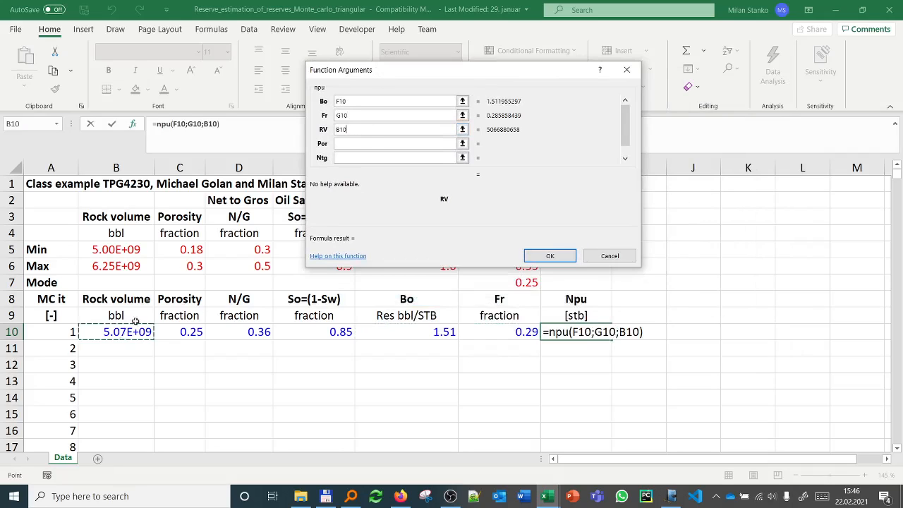
{"action": "left_click", "coordinate": [355, 143]}
{"action": "left_click", "coordinate": [186, 334]}
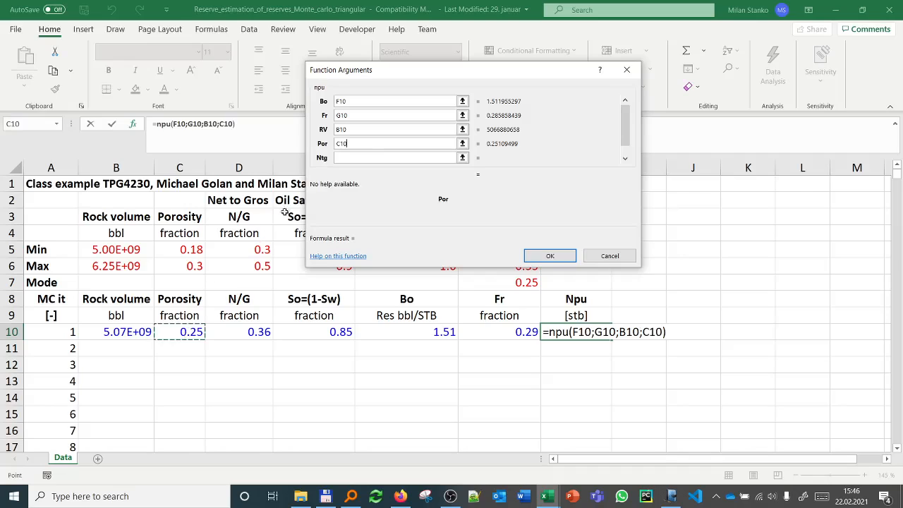
Step: Assign D10 to the Ntg argument and E10 to So, and accept the npu formula in H10
{"action": "key", "text": "Tab"}
{"action": "left_click", "coordinate": [232, 331]}
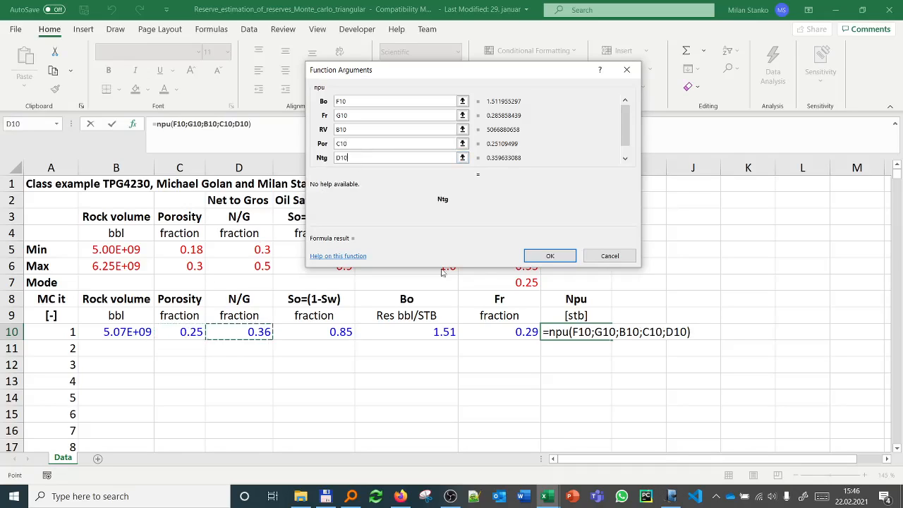
{"action": "key", "text": "Tab"}
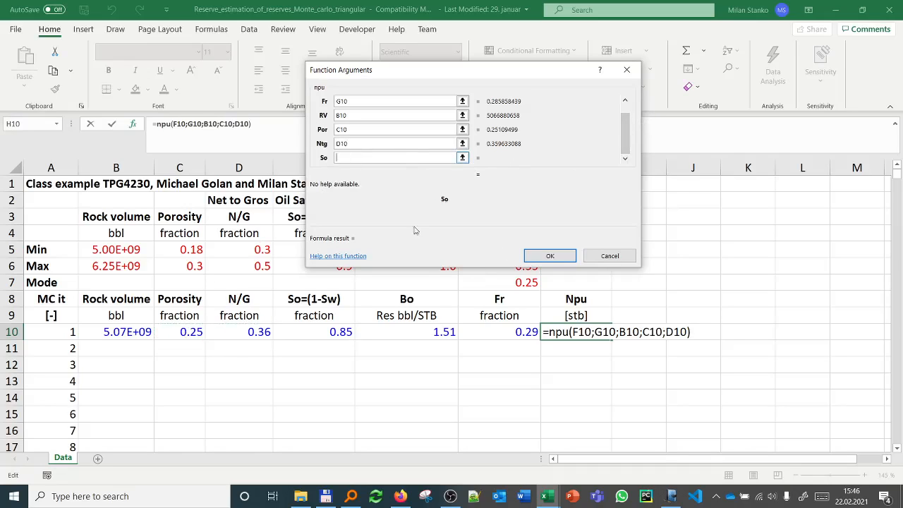
{"action": "left_click", "coordinate": [309, 331]}
{"action": "left_click", "coordinate": [548, 256]}
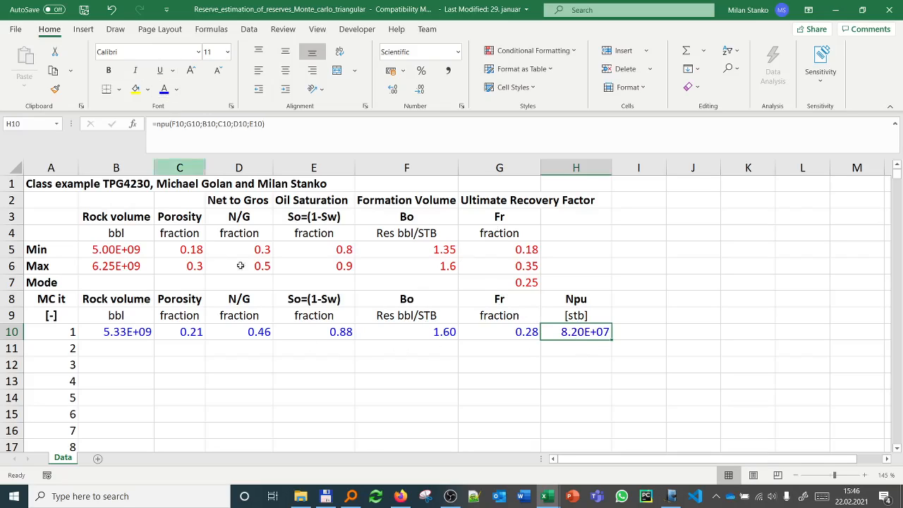
Step: Fill the row 10 formulas in B10:H10 down through all 500 Monte Carlo iterations
{"action": "left_click_drag", "start_coordinate": [142, 331], "coordinate": [586, 332]}
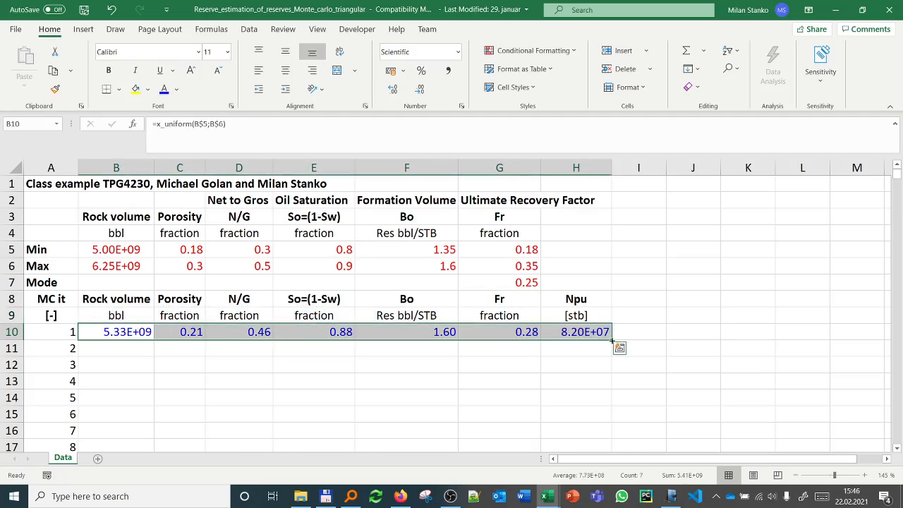
{"action": "double_click", "coordinate": [612, 340]}
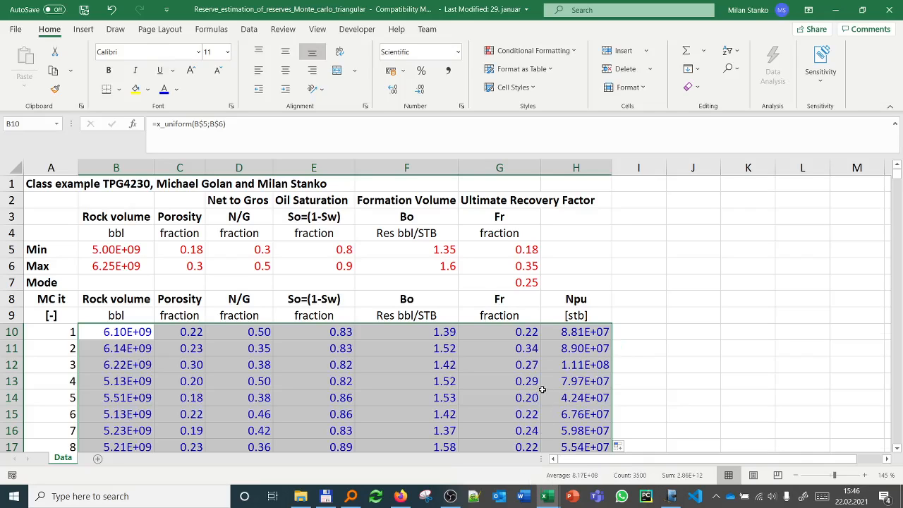
{"action": "scroll", "coordinate": [543, 395], "scroll_direction": "down", "scroll_amount": 10}
{"action": "scroll", "coordinate": [542, 389], "scroll_direction": "up", "scroll_amount": 6}
{"action": "scroll", "coordinate": [541, 389], "scroll_direction": "up", "scroll_amount": 4}
{"action": "scroll", "coordinate": [575, 373], "scroll_direction": "down", "scroll_amount": 5}
{"action": "scroll", "coordinate": [575, 373], "scroll_direction": "up", "scroll_amount": 5}
Step: Open a new blank workbook in a second Excel window
{"action": "left_click", "coordinate": [554, 499]}
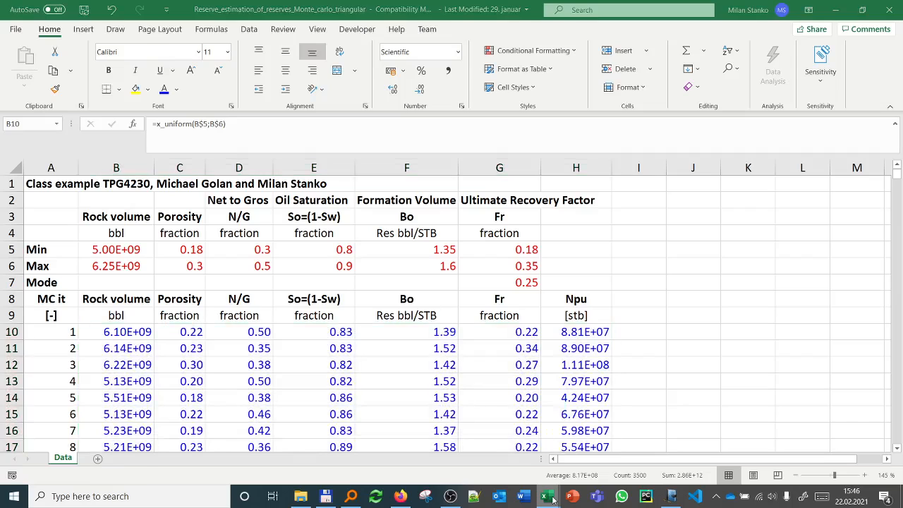
{"action": "right_click", "coordinate": [554, 500]}
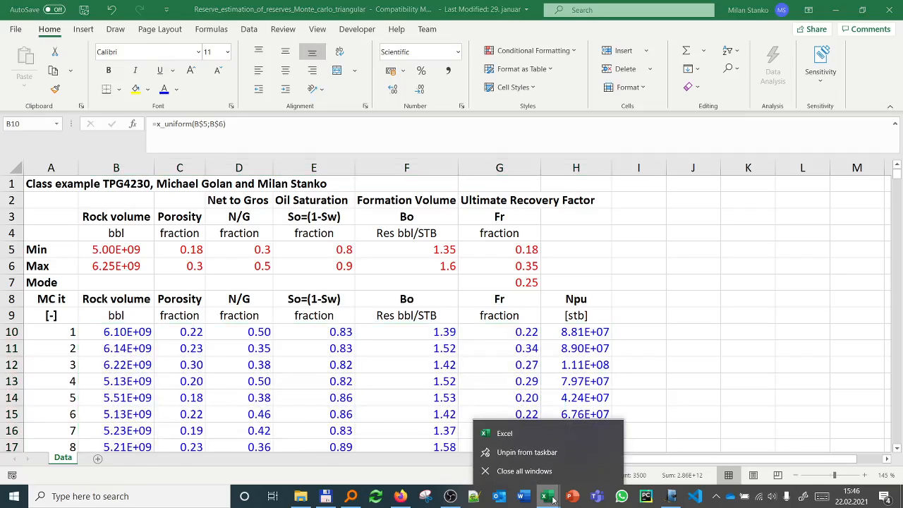
{"action": "left_click", "coordinate": [522, 433]}
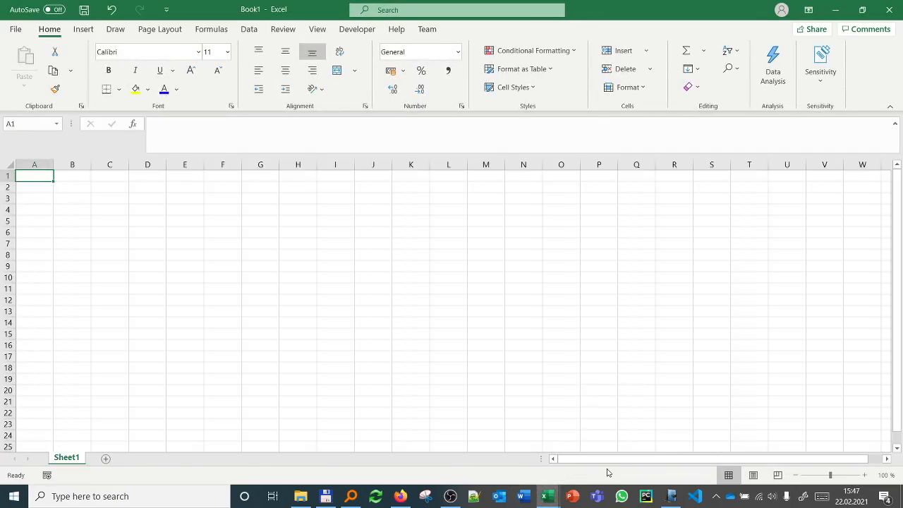
Step: Copy the Npu column H8:H509 from the reserves workbook and paste it as values into Book1 starting at A1
{"action": "mouse_move", "coordinate": [547, 496]}
{"action": "left_click", "coordinate": [418, 406]}
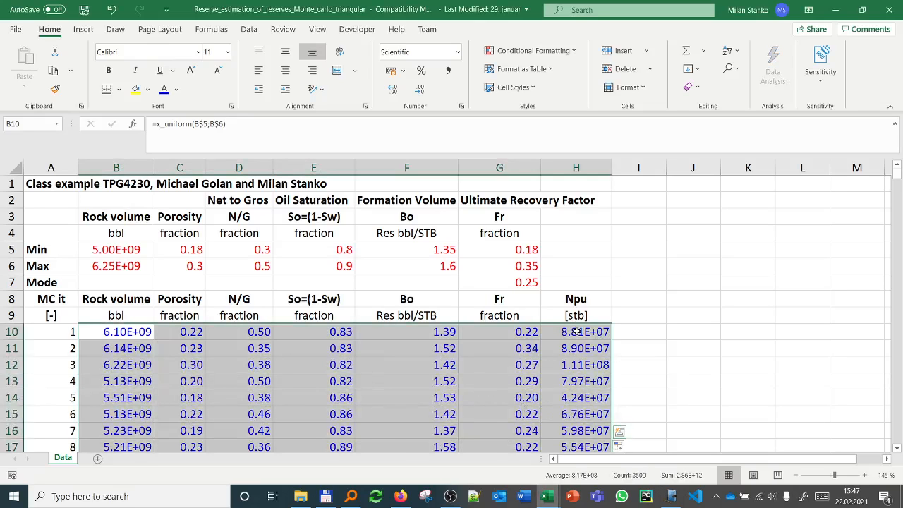
{"action": "left_click", "coordinate": [578, 297]}
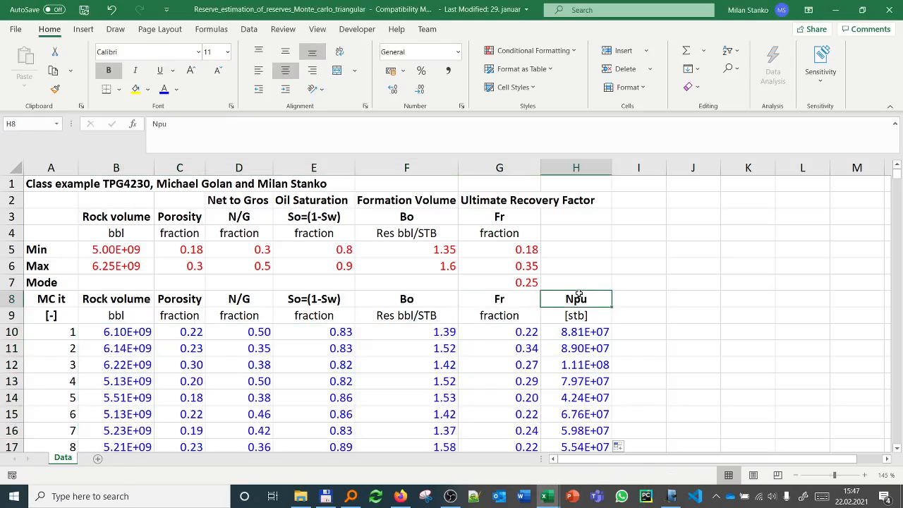
{"action": "key", "text": "ctrl+shift+Down"}
{"action": "key", "text": "ctrl+c"}
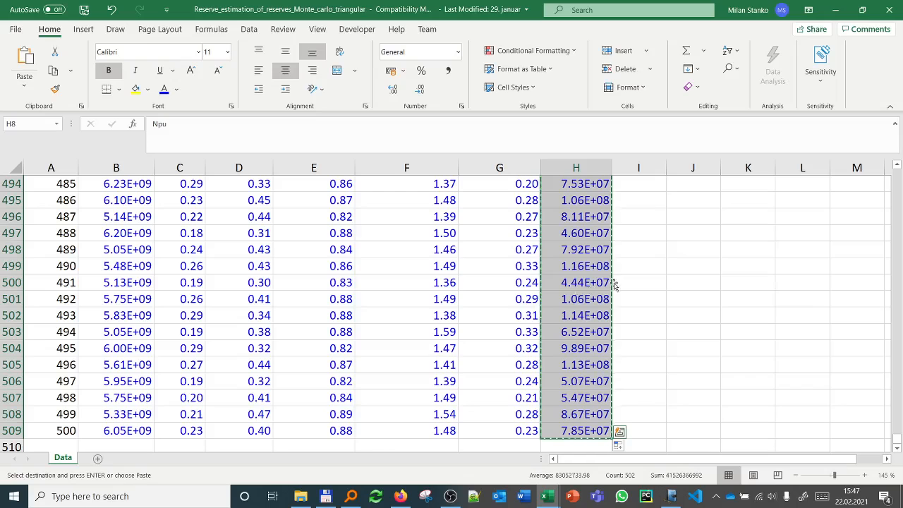
{"action": "key", "text": "ctrl+n"}
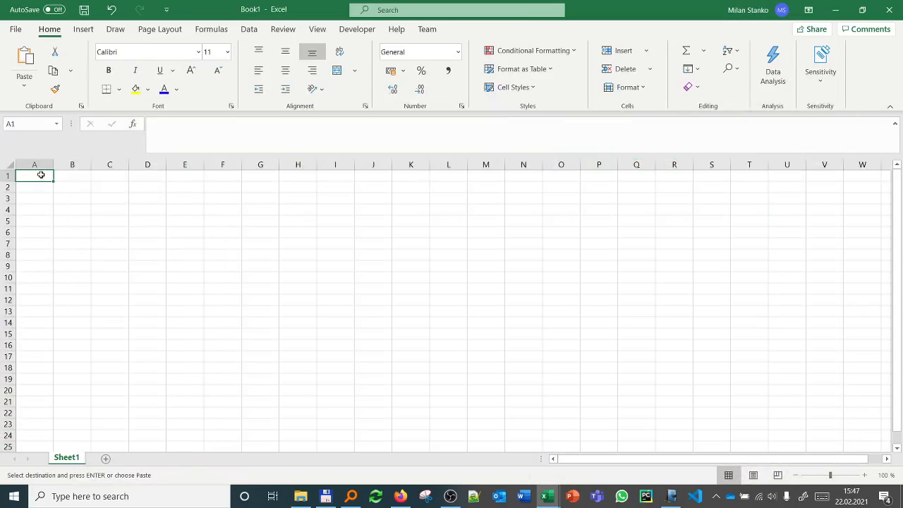
{"action": "left_click", "coordinate": [24, 85]}
{"action": "left_click", "coordinate": [21, 179]}
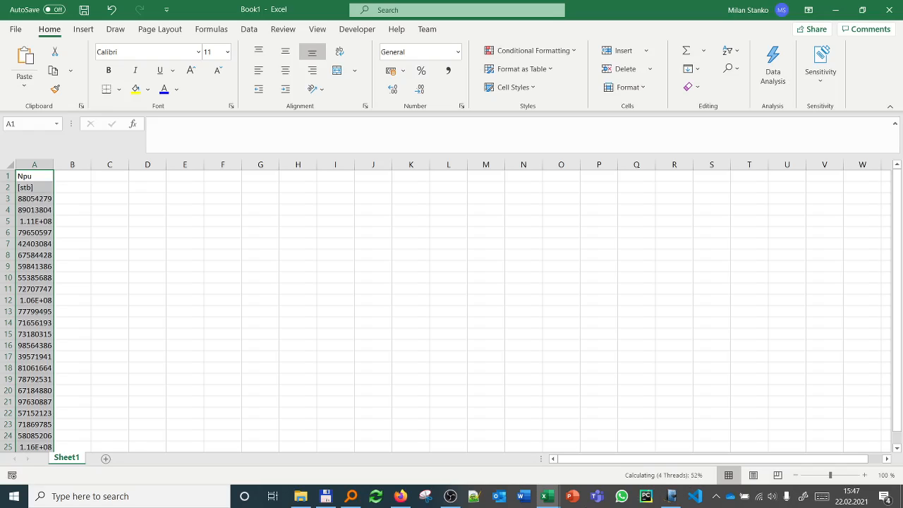
Step: Close the Reserve_estimation_of_reserves_Monte_carlo_triangular workbook without saving changes or keeping the clipboard contents
{"action": "left_click", "coordinate": [545, 500]}
{"action": "left_click", "coordinate": [423, 441]}
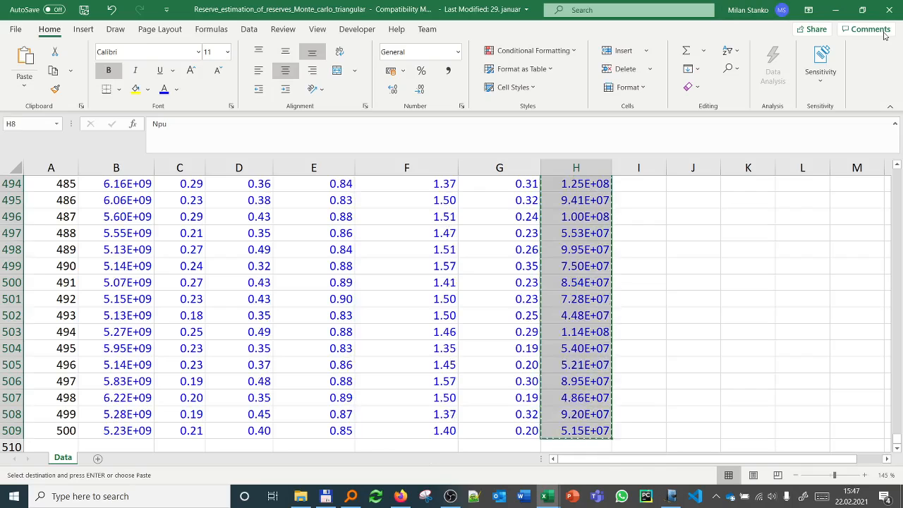
{"action": "left_click", "coordinate": [889, 9]}
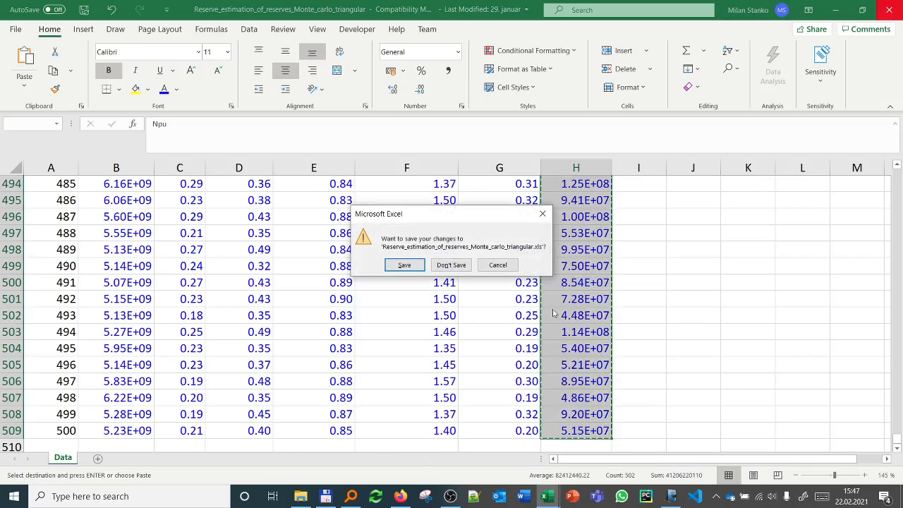
{"action": "left_click", "coordinate": [452, 265]}
{"action": "left_click", "coordinate": [454, 286]}
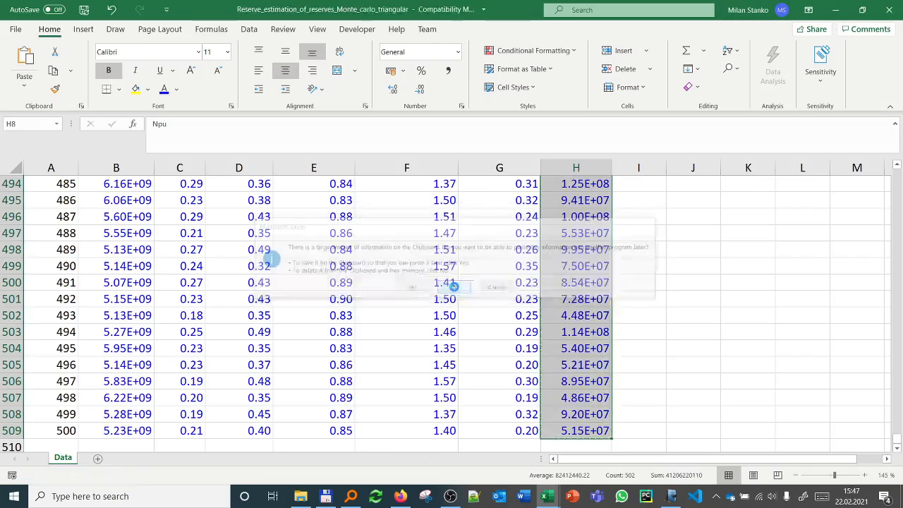
Step: Make the Npu and [stb] headings in A1:A2 bold and centred
{"action": "left_click_drag", "start_coordinate": [38, 180], "coordinate": [33, 187]}
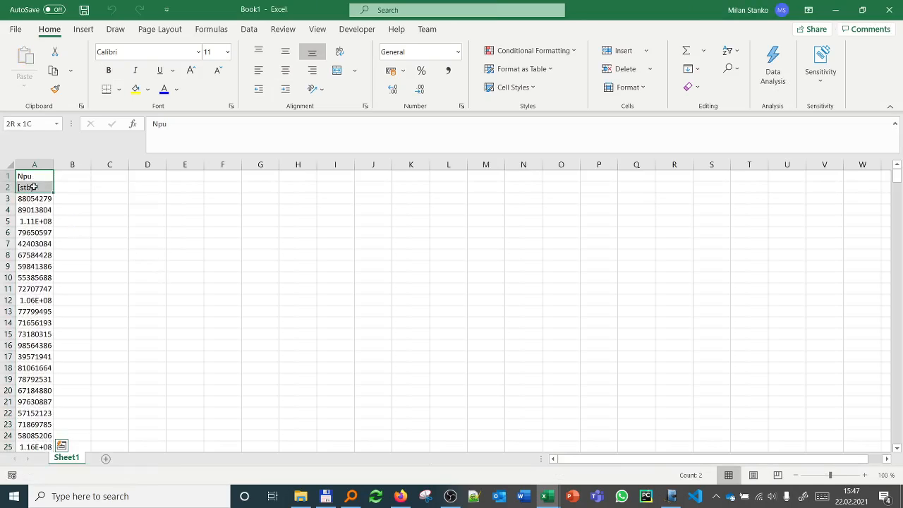
{"action": "left_click", "coordinate": [110, 71]}
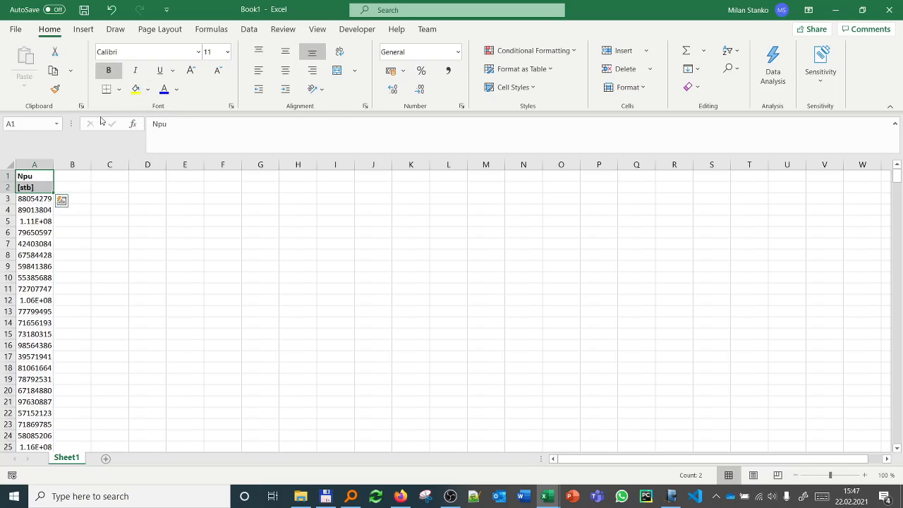
{"action": "left_click", "coordinate": [285, 71]}
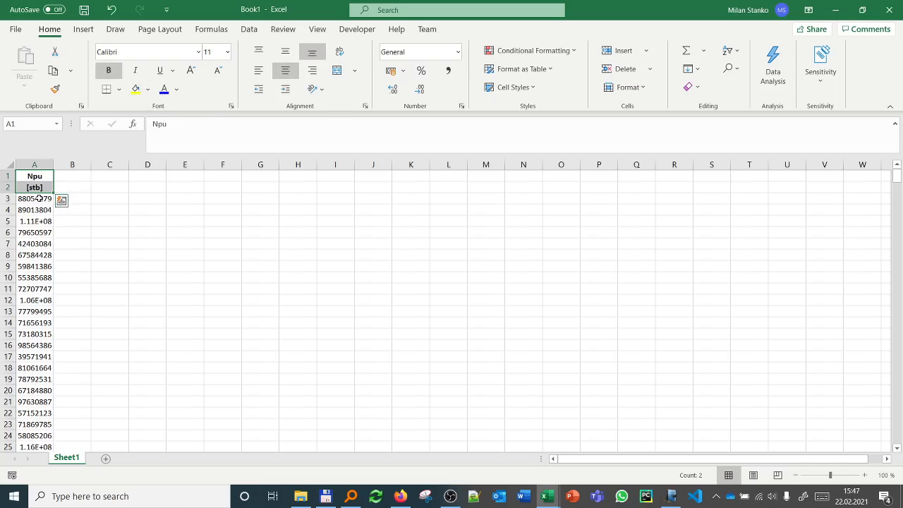
Step: Apply the Scientific number format to the Npu values in A3:A502
{"action": "left_click", "coordinate": [38, 198]}
{"action": "key", "text": "ctrl+shift+Down"}
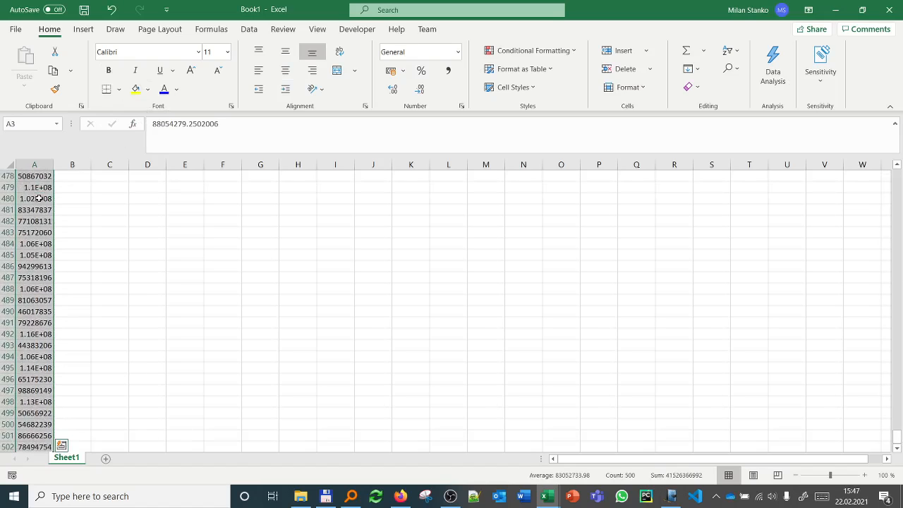
{"action": "left_click", "coordinate": [457, 52]}
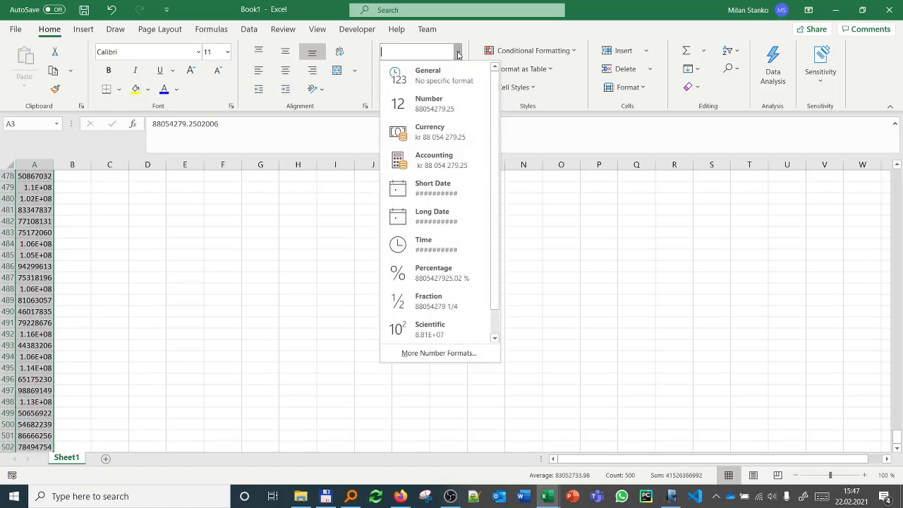
{"action": "left_click", "coordinate": [451, 332]}
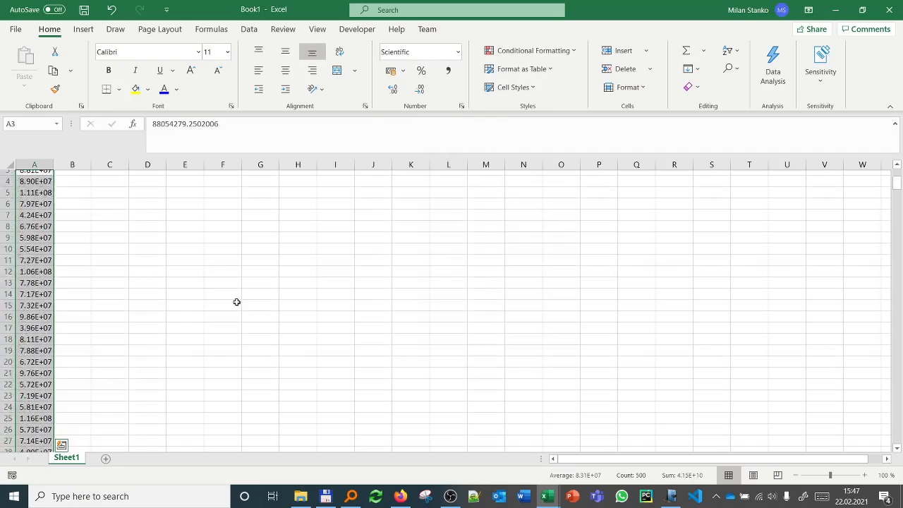
Step: Enter the labels min, max, n bins and delta in cells C1:C4
{"action": "left_click", "coordinate": [113, 176]}
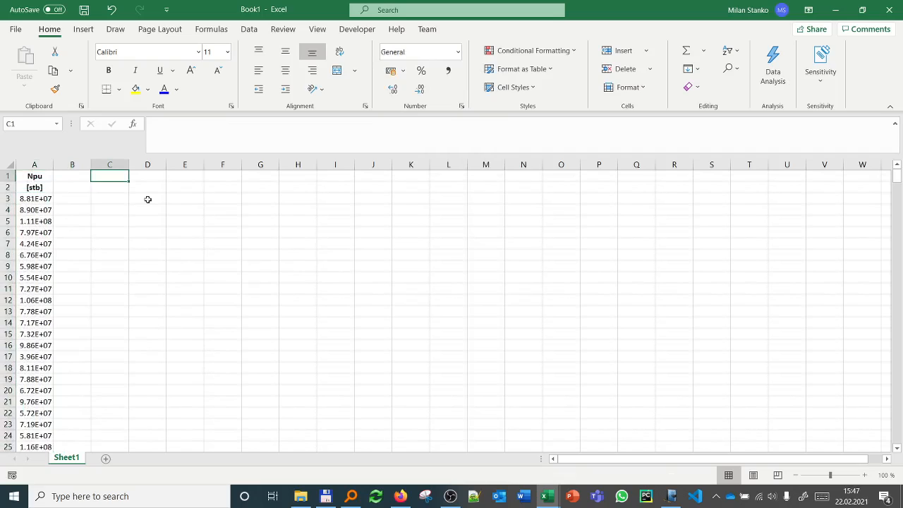
{"action": "type", "text": "min"}
{"action": "key", "text": "Return"}
{"action": "type", "text": "max"}
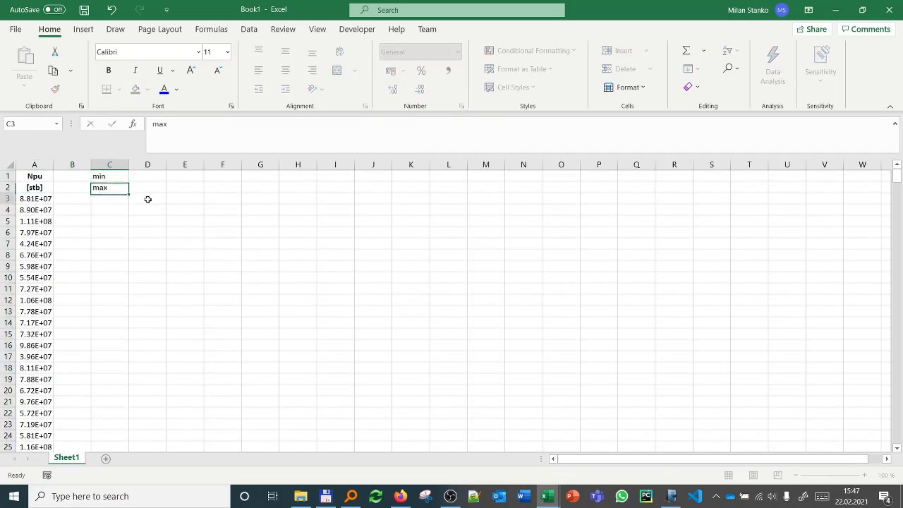
{"action": "key", "text": "Return"}
{"action": "type", "text": "n"}
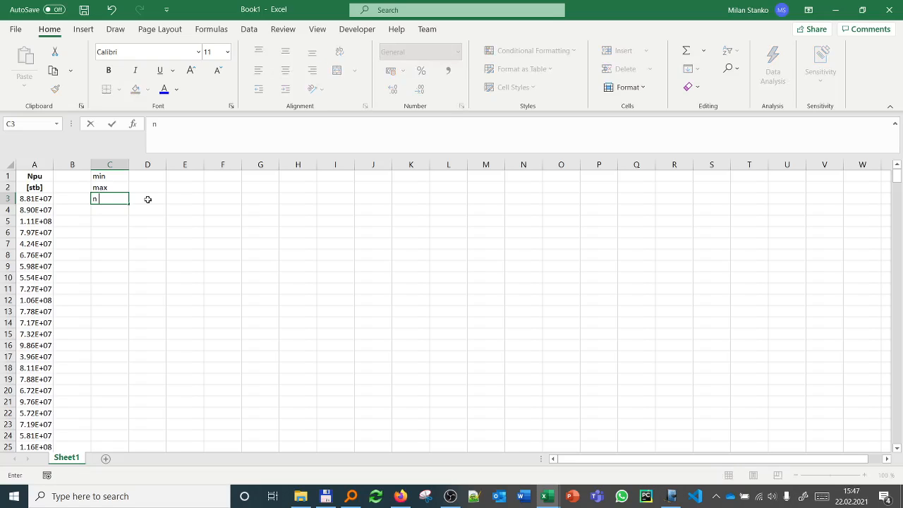
{"action": "type", "text": " bins"}
{"action": "key", "text": "Return"}
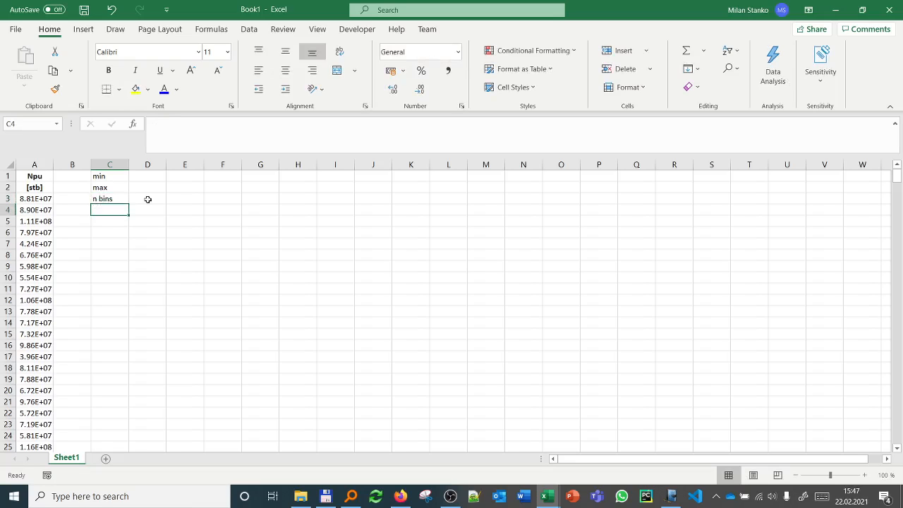
{"action": "type", "text": "delta"}
{"action": "key", "text": "Return"}
Step: Compute the minimum of the Npu values A3:A502 in D1 with the MIN function
{"action": "key", "text": "Right"}
{"action": "key", "text": "Up"}
{"action": "key", "text": "Up"}
{"action": "key", "text": "Up"}
{"action": "key", "text": "Up"}
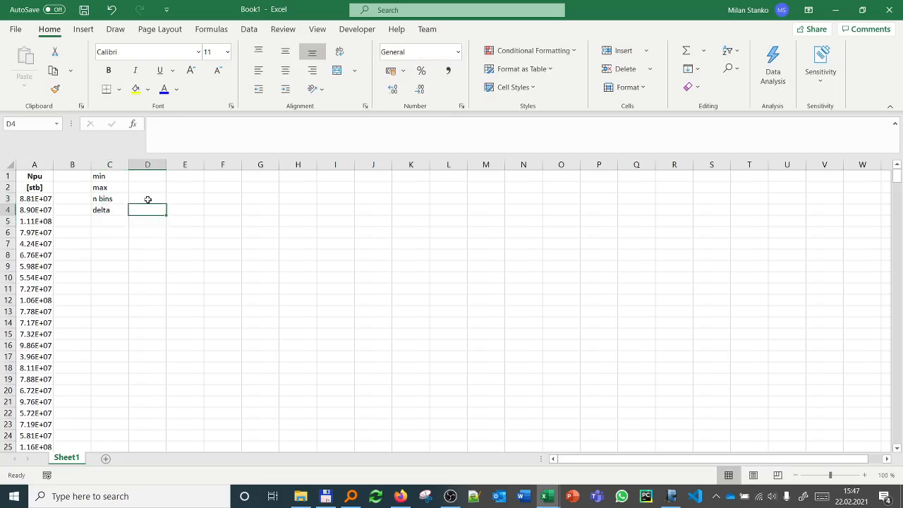
{"action": "type", "text": "=ma"}
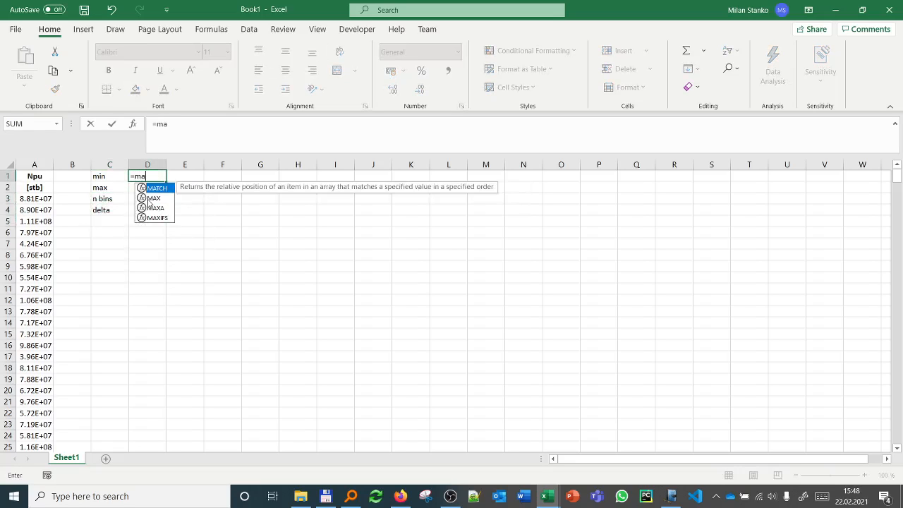
{"action": "key", "text": "BackSpace"}
{"action": "type", "text": "in("}
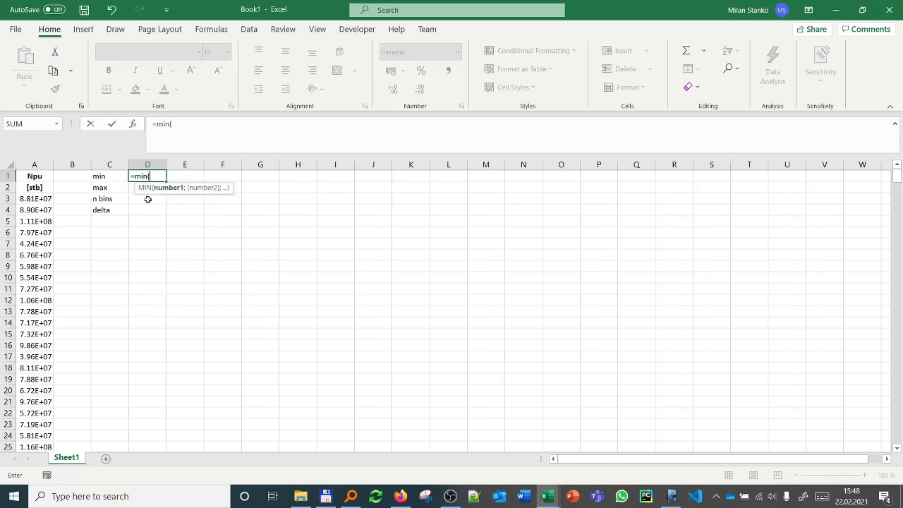
{"action": "key", "text": "Left"}
{"action": "key", "text": "Left"}
{"action": "key", "text": "Left"}
{"action": "key", "text": "Down"}
{"action": "key", "text": "Down"}
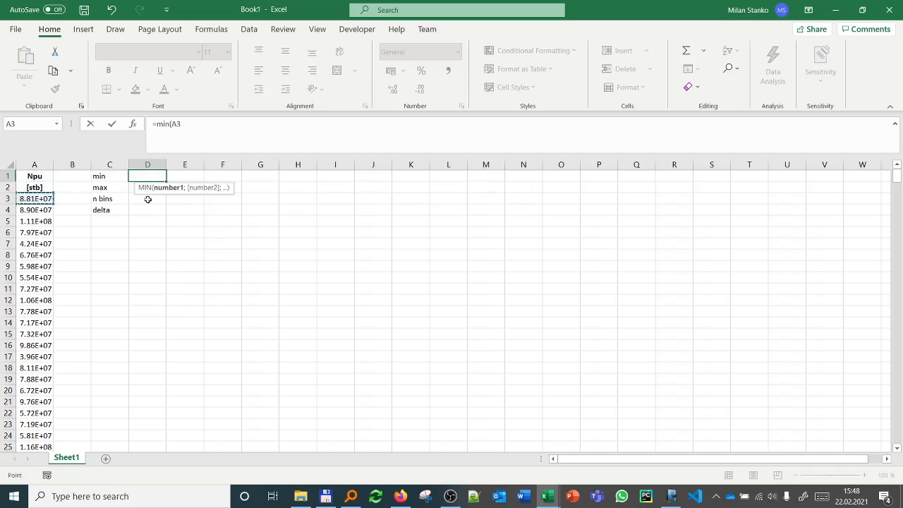
{"action": "key", "text": "ctrl+shift+Down"}
{"action": "key", "text": "Return"}
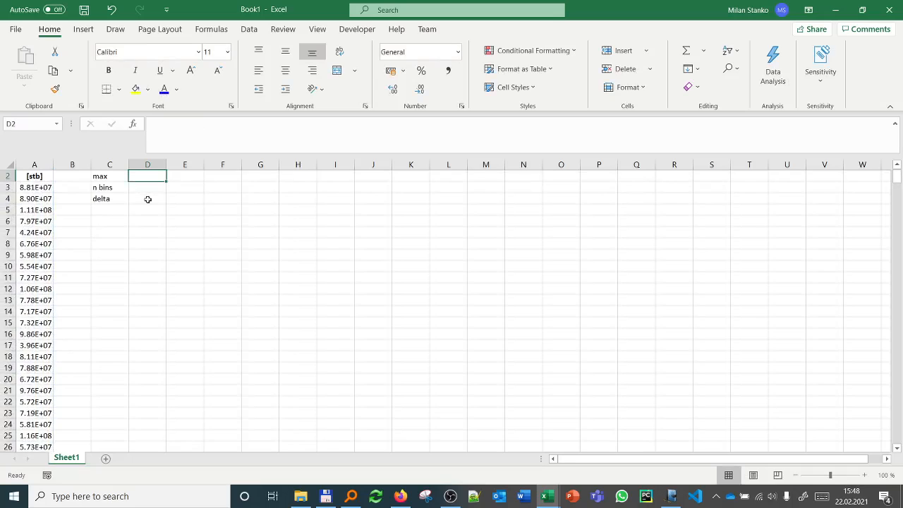
Step: Compute the maximum of the Npu values A3:A502 in D2 with the MAX function
{"action": "type", "text": "=max"}
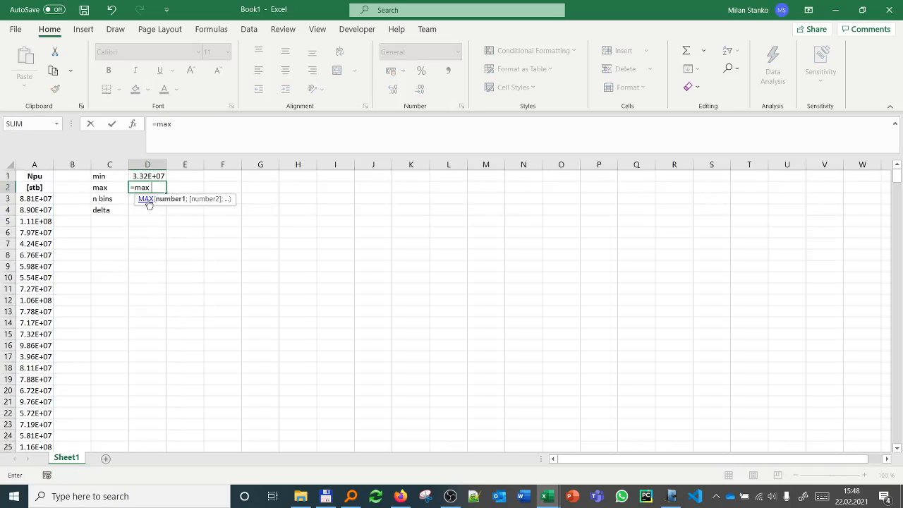
{"action": "type", "text": "("}
{"action": "key", "text": "Left"}
{"action": "key", "text": "Left"}
{"action": "key", "text": "Left"}
{"action": "key", "text": "Down"}
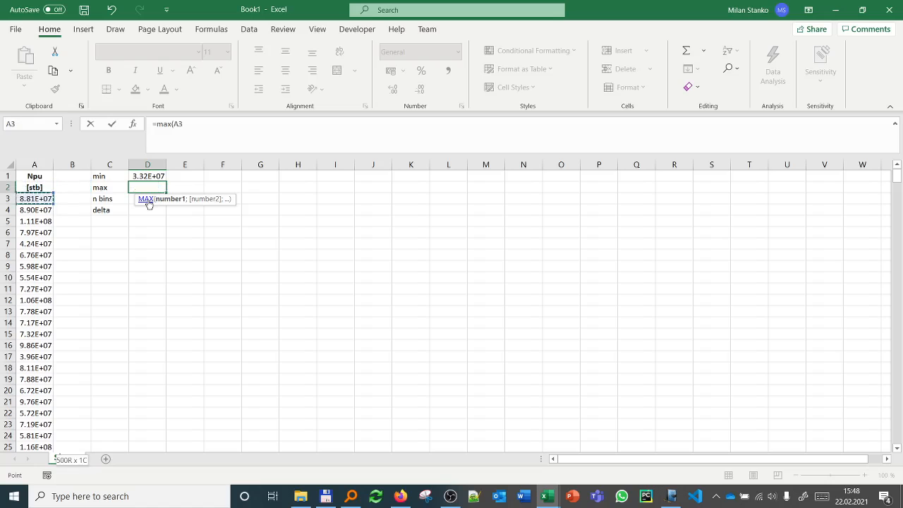
{"action": "key", "text": "ctrl+shift+Down"}
{"action": "key", "text": "Return"}
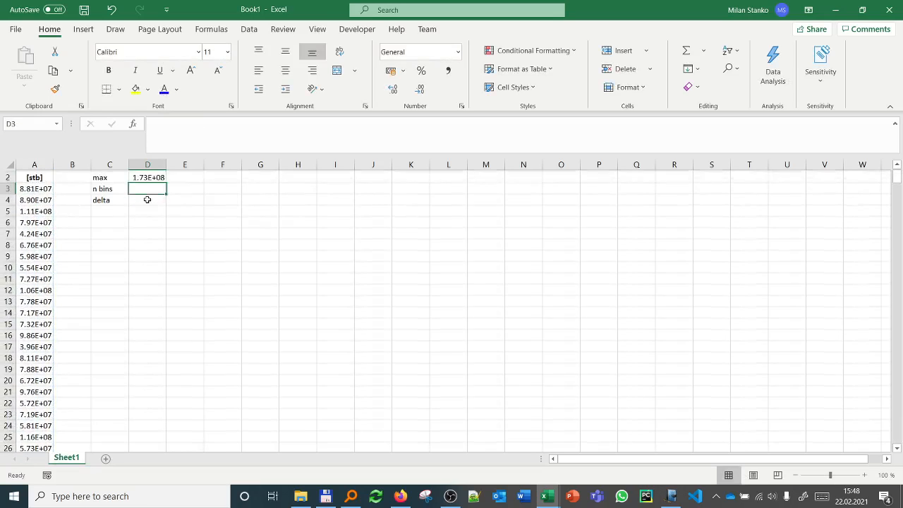
Step: Enter the headings Npu in B1 and [1E06 stb] in B2
{"action": "left_click", "coordinate": [44, 185]}
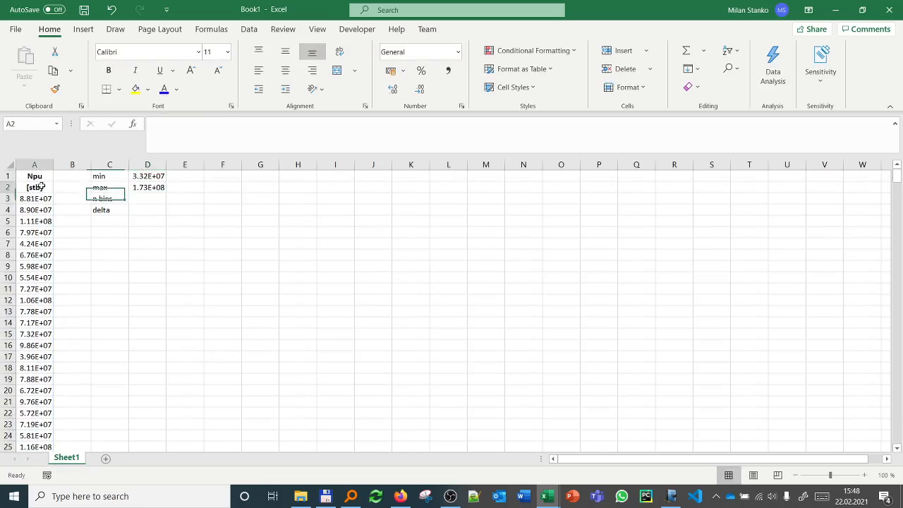
{"action": "left_click", "coordinate": [81, 172]}
{"action": "type", "text": "Npu"}
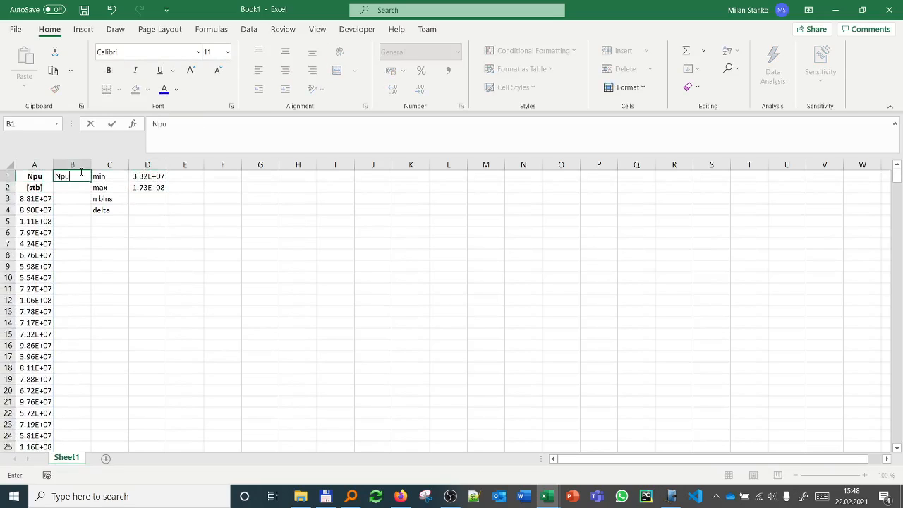
{"action": "key", "text": "Return"}
{"action": "type", "text": "[1E06"}
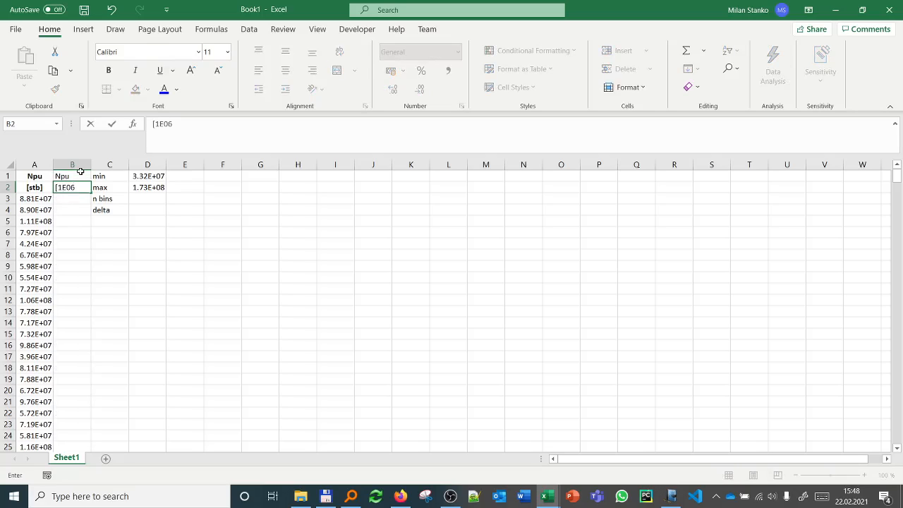
{"action": "type", "text": " stb]"}
{"action": "key", "text": "Return"}
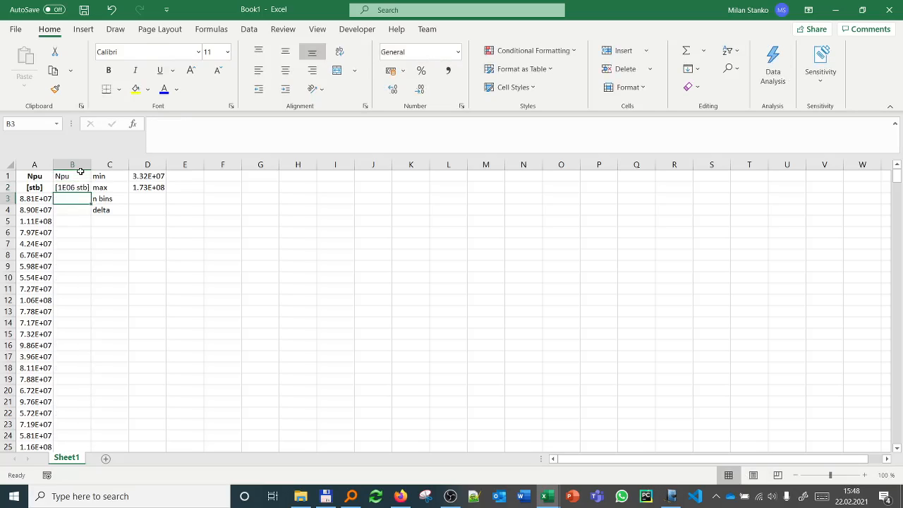
Step: Make the headings in B1:B2 bold and auto-fit the width of column B
{"action": "left_click_drag", "start_coordinate": [80, 172], "coordinate": [79, 187]}
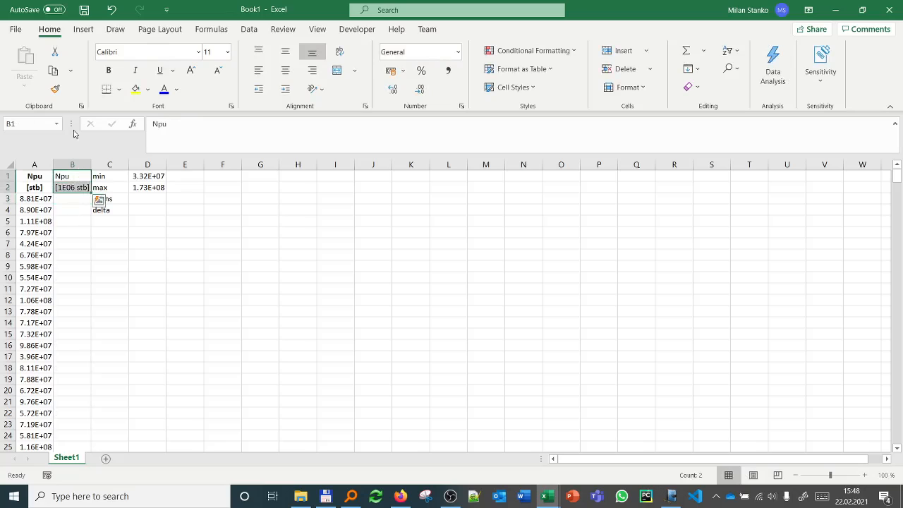
{"action": "left_click", "coordinate": [107, 71]}
{"action": "double_click", "coordinate": [91, 164]}
Step: Enter the formula =A3/1000000 in B3 and fill it down through B502
{"action": "left_click", "coordinate": [68, 205]}
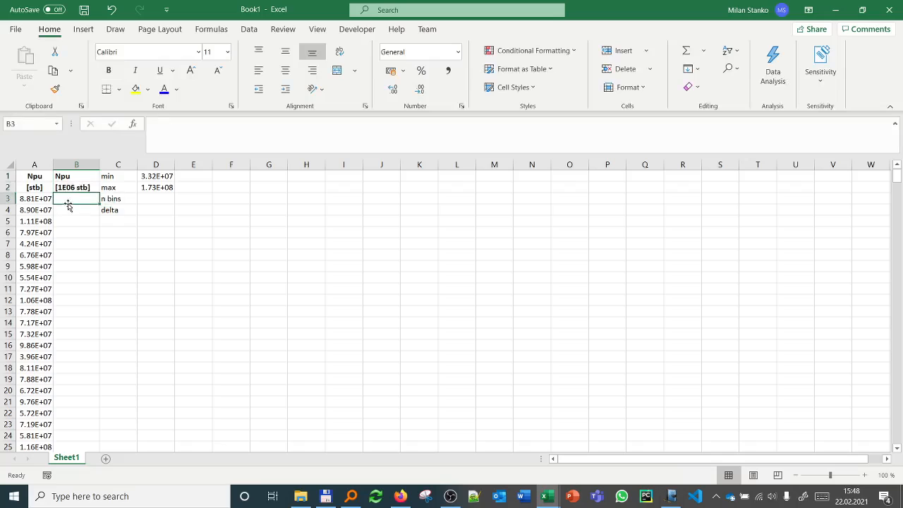
{"action": "type", "text": "="}
{"action": "key", "text": "Left"}
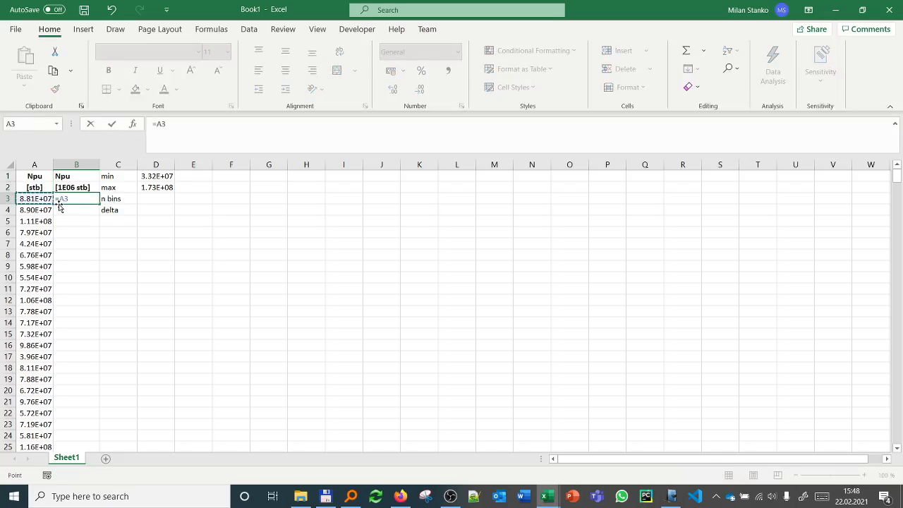
{"action": "type", "text": "/100"}
{"action": "key", "text": "Return"}
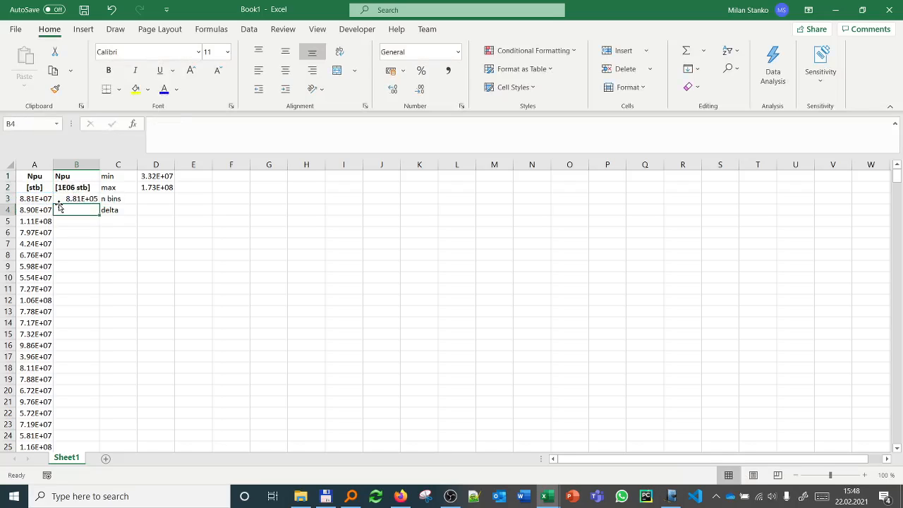
{"action": "left_click", "coordinate": [85, 198]}
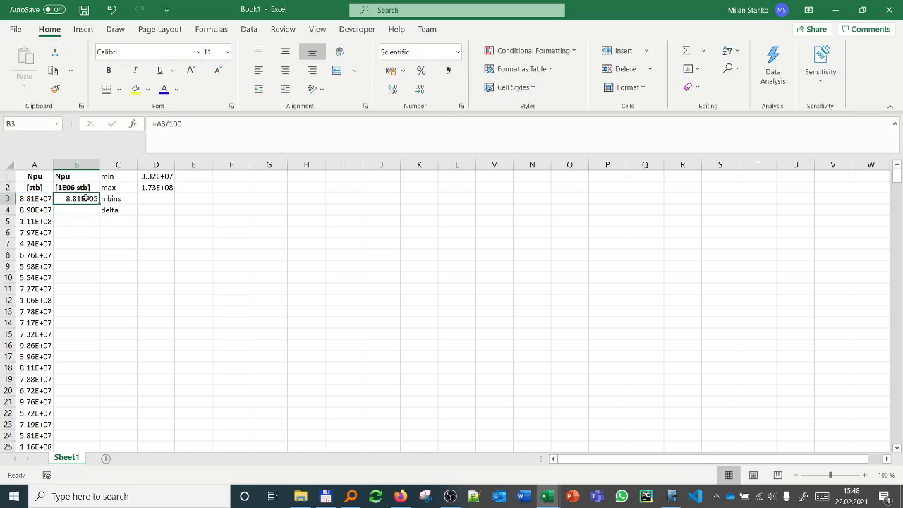
{"action": "left_click", "coordinate": [182, 123]}
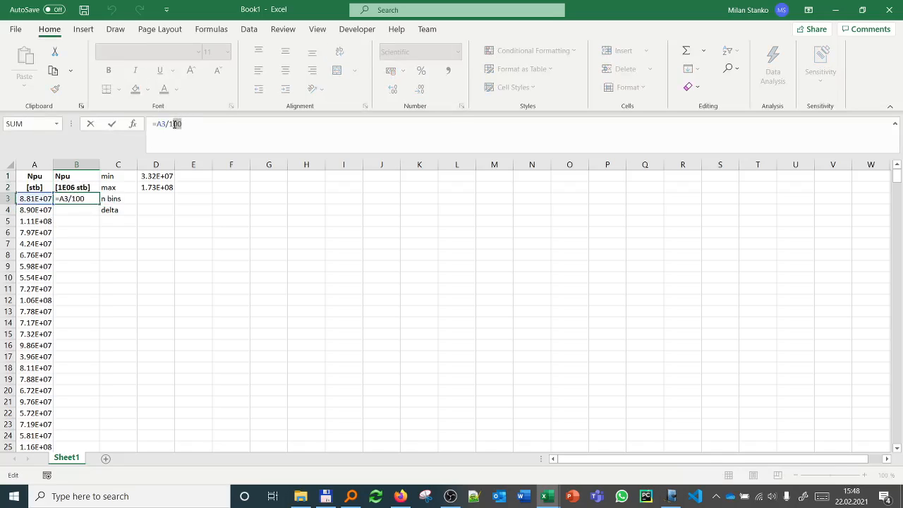
{"action": "type", "text": "E6"}
{"action": "key", "text": "Return"}
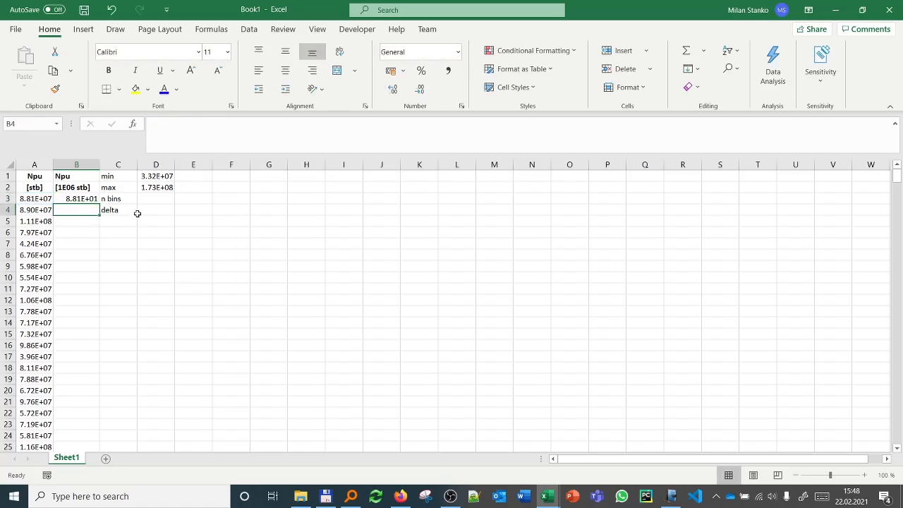
{"action": "left_click", "coordinate": [91, 199]}
{"action": "double_click", "coordinate": [100, 202]}
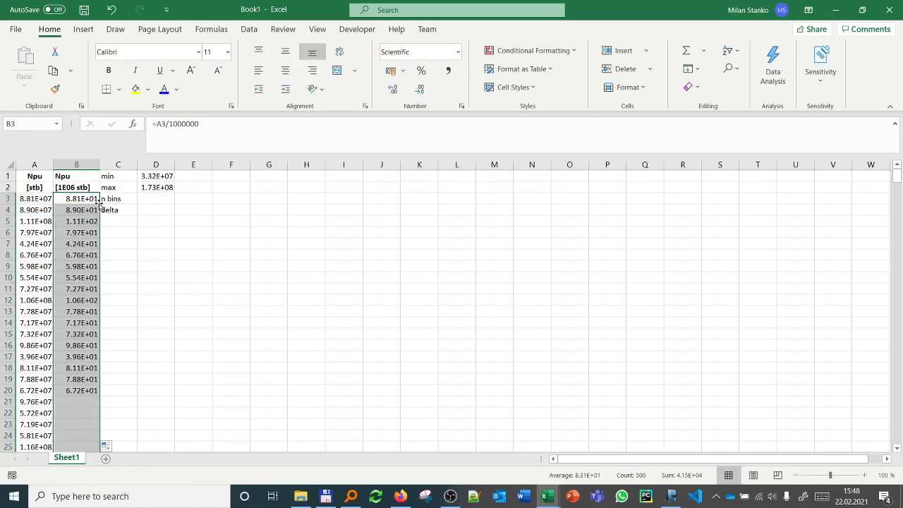
Step: Change the column B values from Scientific to plain numbers with no decimal places
{"action": "left_click", "coordinate": [456, 53]}
{"action": "left_click", "coordinate": [425, 78]}
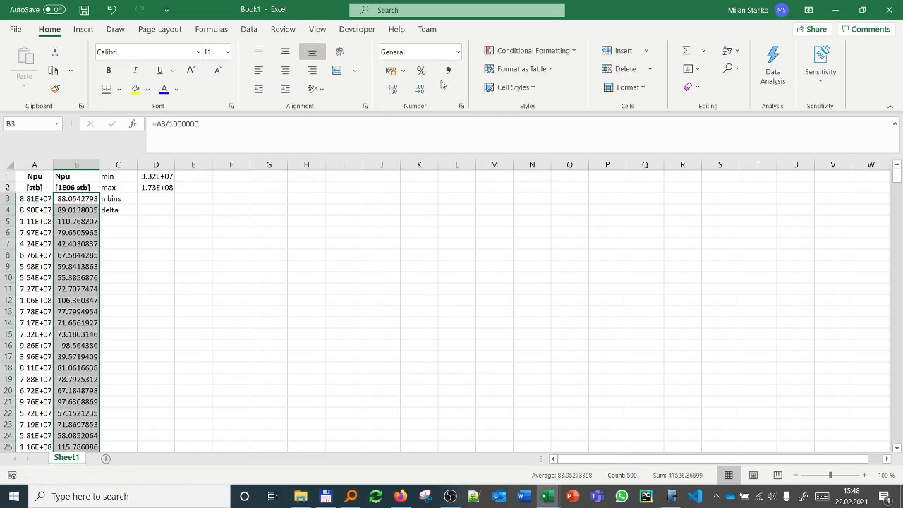
{"action": "left_click", "coordinate": [421, 90]}
{"action": "left_click", "coordinate": [420, 89]}
{"action": "left_click", "coordinate": [420, 89]}
{"action": "left_click", "coordinate": [421, 90]}
{"action": "left_click", "coordinate": [420, 90]}
{"action": "left_click", "coordinate": [420, 90]}
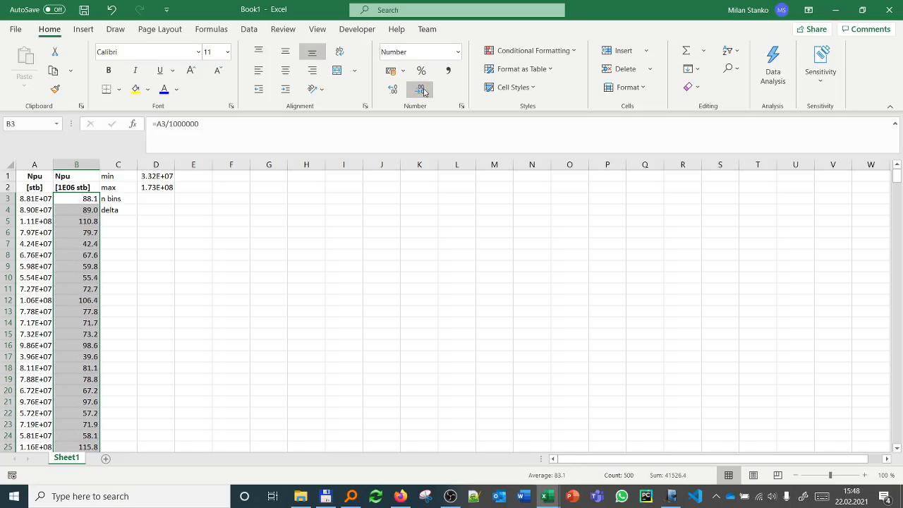
{"action": "left_click", "coordinate": [420, 90]}
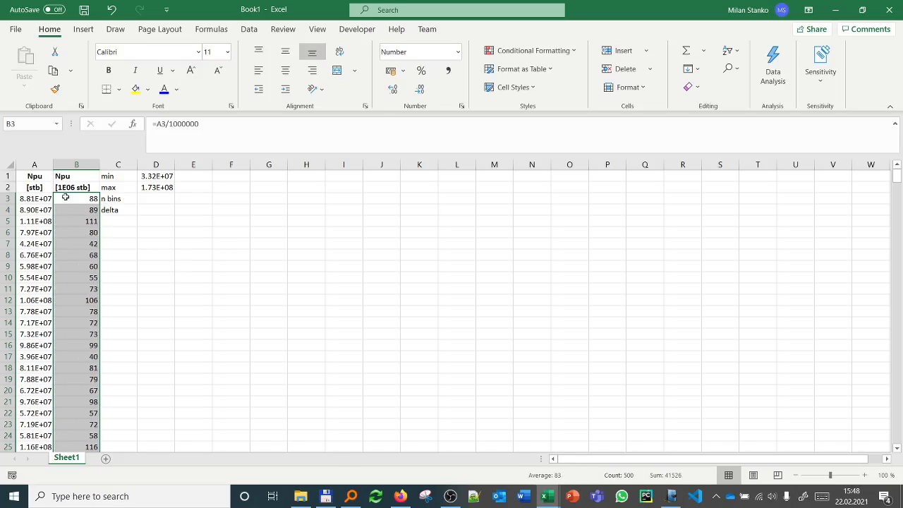
Step: Change the MIN and MAX formulas in D1:D2 to reference B3:B502
{"action": "left_click", "coordinate": [36, 175]}
{"action": "left_click", "coordinate": [145, 177]}
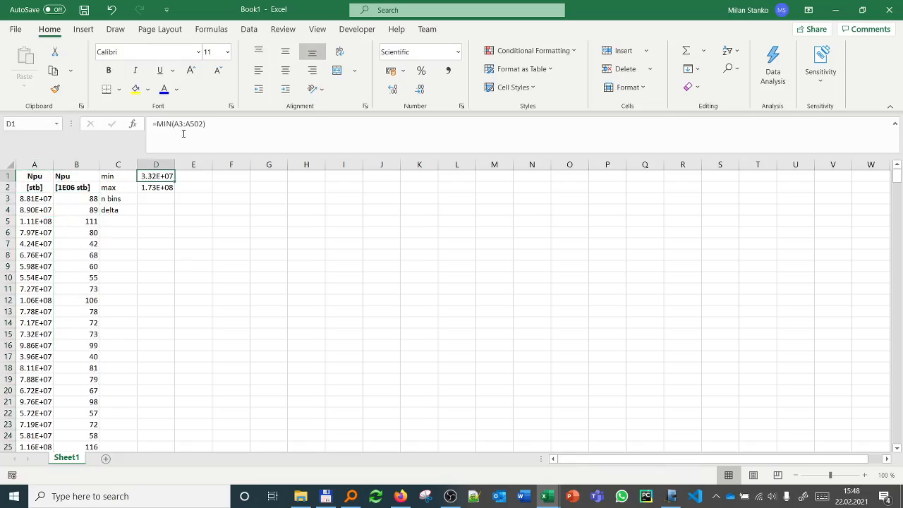
{"action": "left_click", "coordinate": [182, 131]}
{"action": "left_click_drag", "start_coordinate": [52, 196], "coordinate": [86, 197]}
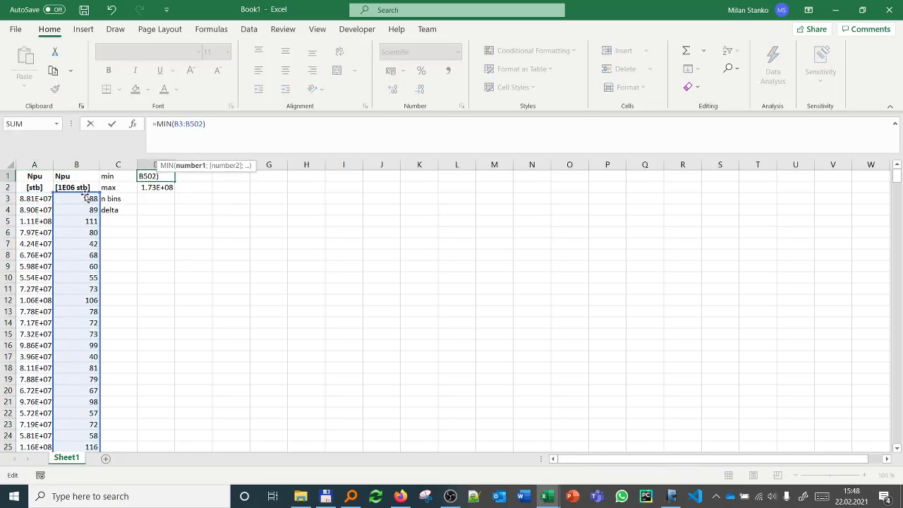
{"action": "key", "text": "Return"}
{"action": "left_click", "coordinate": [182, 131]}
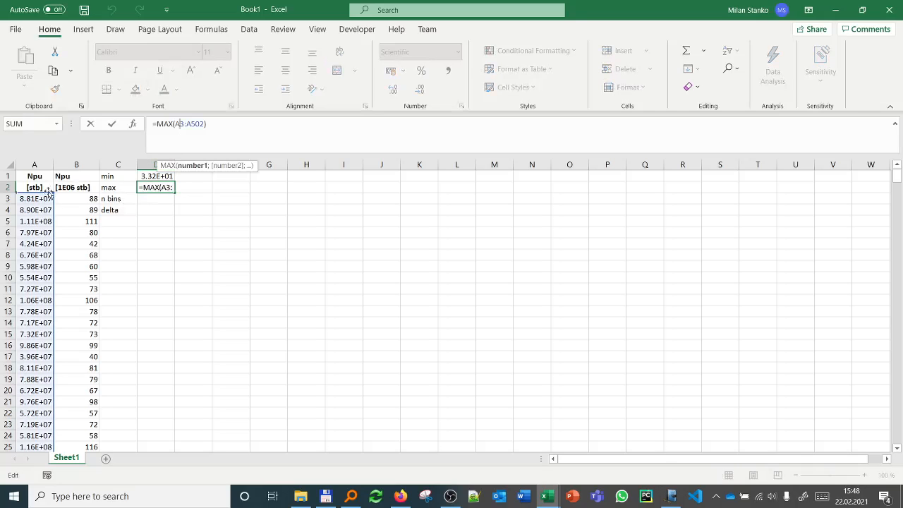
{"action": "left_click_drag", "start_coordinate": [53, 196], "coordinate": [83, 197]}
{"action": "key", "text": "Return"}
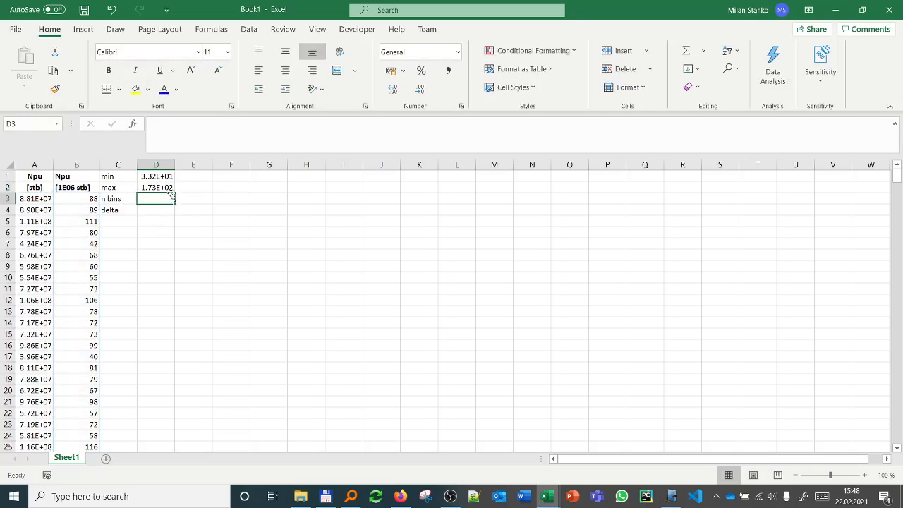
Step: Move the block C1:D4 to D1:E4 and format E1:E4 as plain numbers with no decimal places
{"action": "left_click_drag", "start_coordinate": [158, 176], "coordinate": [191, 218]}
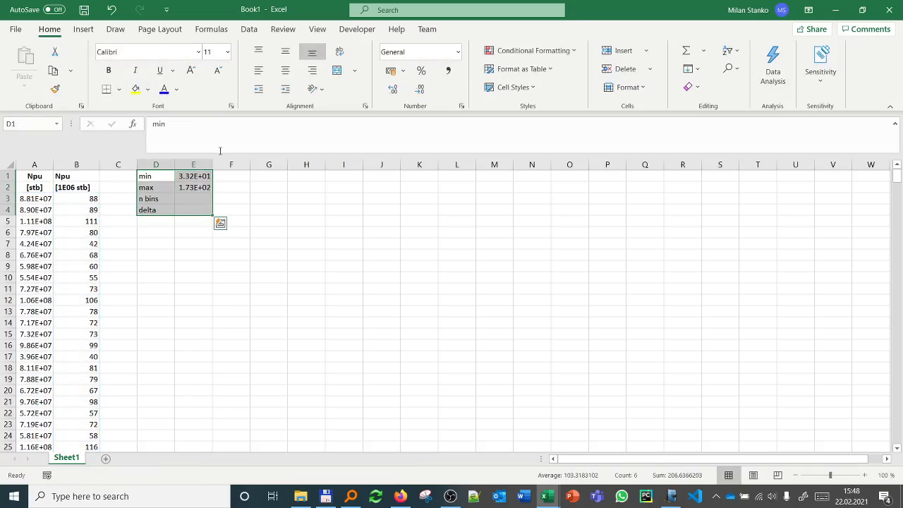
{"action": "left_click_drag", "start_coordinate": [202, 175], "coordinate": [202, 209]}
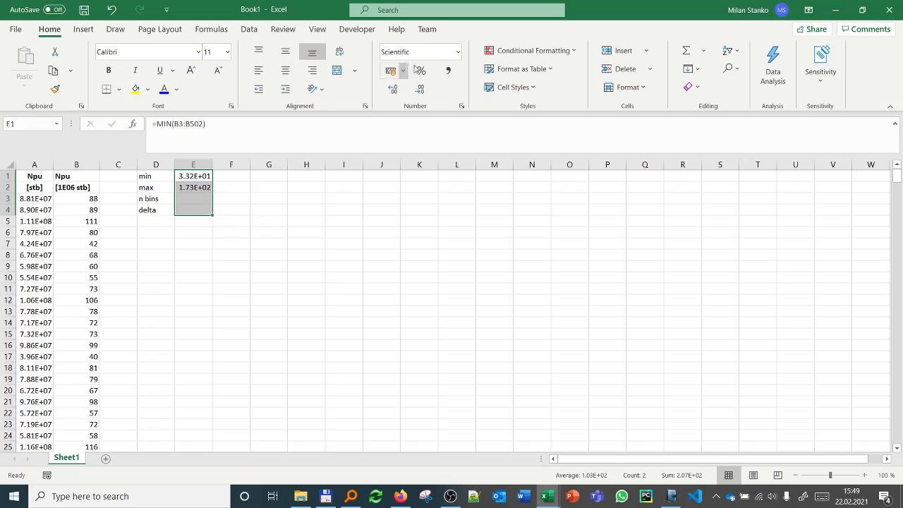
{"action": "left_click", "coordinate": [457, 52]}
{"action": "left_click", "coordinate": [429, 76]}
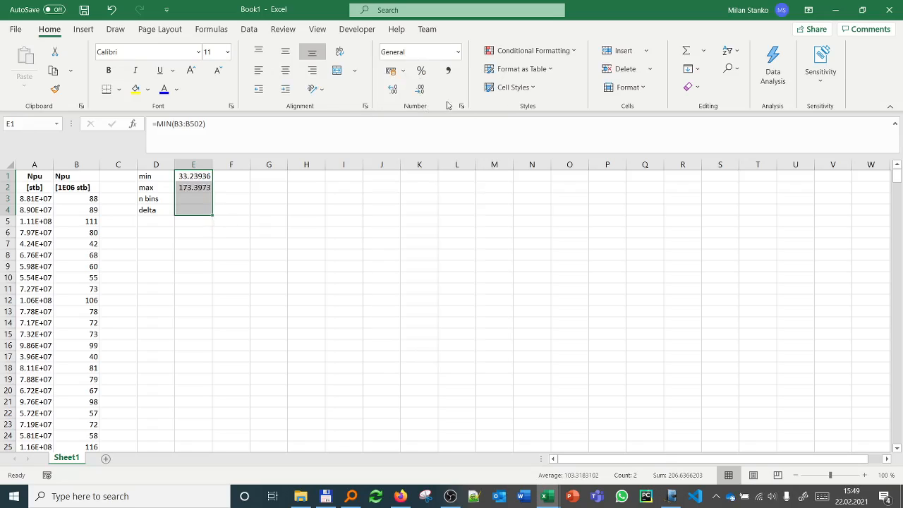
{"action": "left_click", "coordinate": [420, 90]}
{"action": "left_click", "coordinate": [421, 91]}
{"action": "left_click", "coordinate": [420, 90]}
{"action": "left_click", "coordinate": [420, 90]}
{"action": "left_click", "coordinate": [420, 90]}
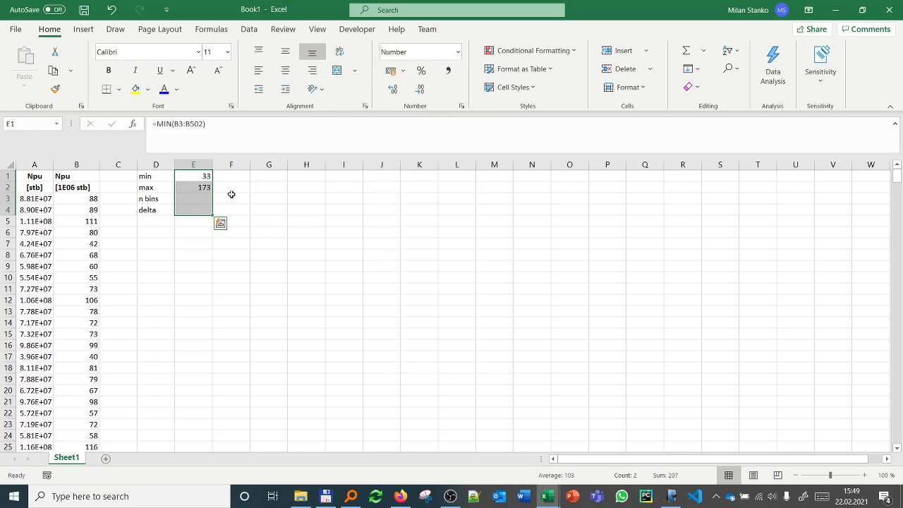
Step: Set the number of bins in E3 to 15
{"action": "left_click", "coordinate": [199, 199]}
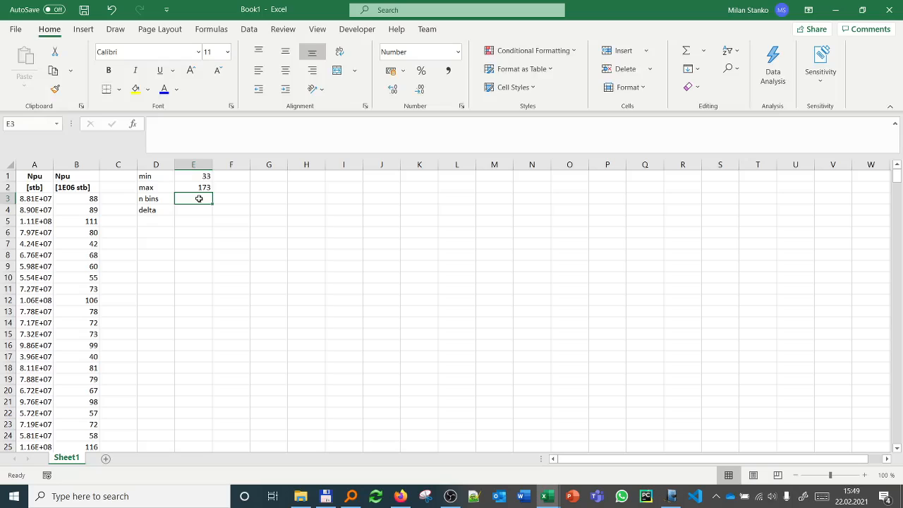
{"action": "type", "text": "15"}
{"action": "key", "text": "Return"}
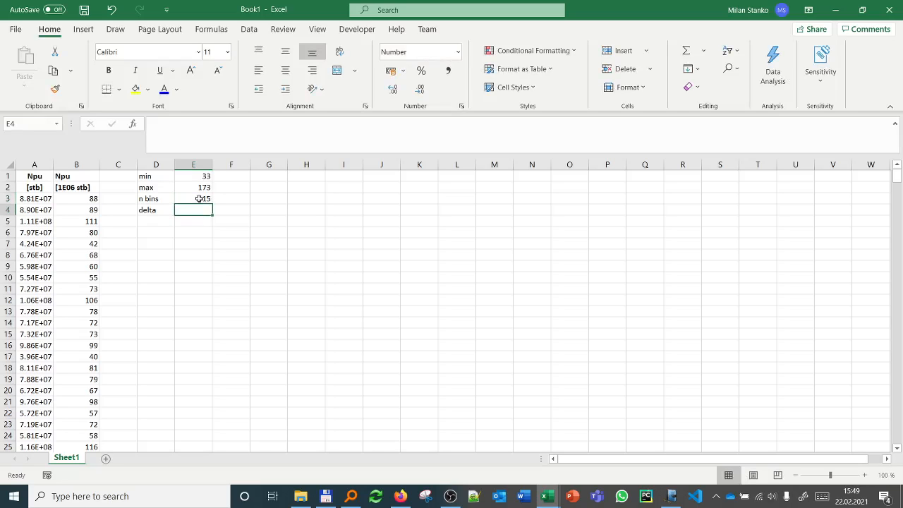
Step: Enter the bin width formula =(E2-E1)/(E3-1) in E4 and check it
{"action": "type", "text": "="}
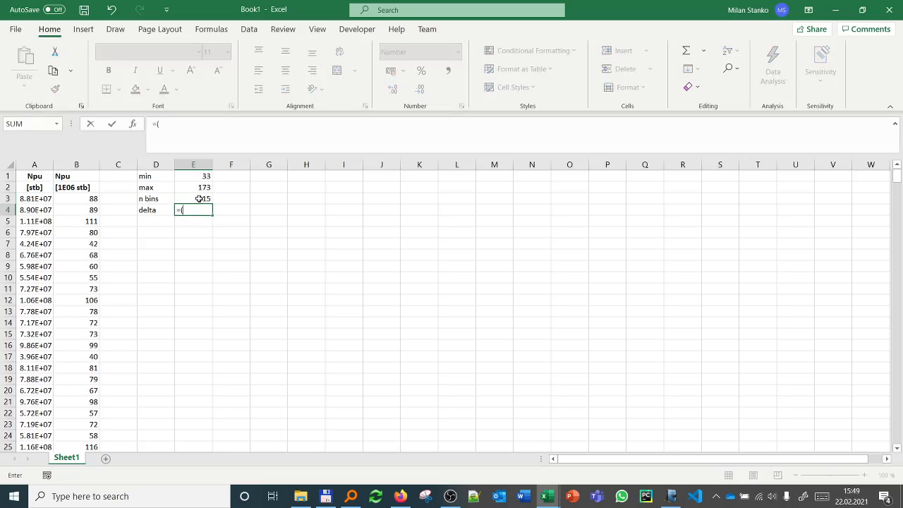
{"action": "type", "text": "("}
{"action": "key", "text": "Up"}
{"action": "key", "text": "Up"}
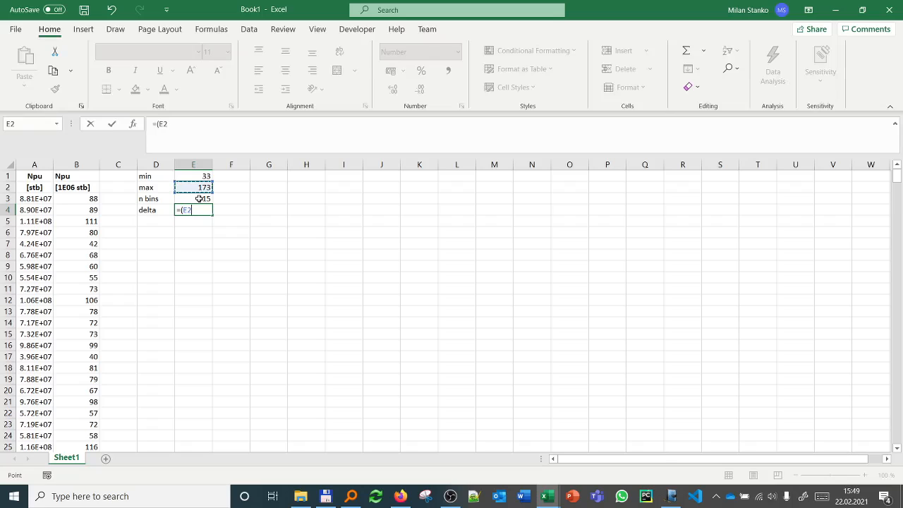
{"action": "type", "text": "-"}
{"action": "key", "text": "Up"}
{"action": "key", "text": "Up"}
{"action": "key", "text": "Up"}
{"action": "type", "text": ")"}
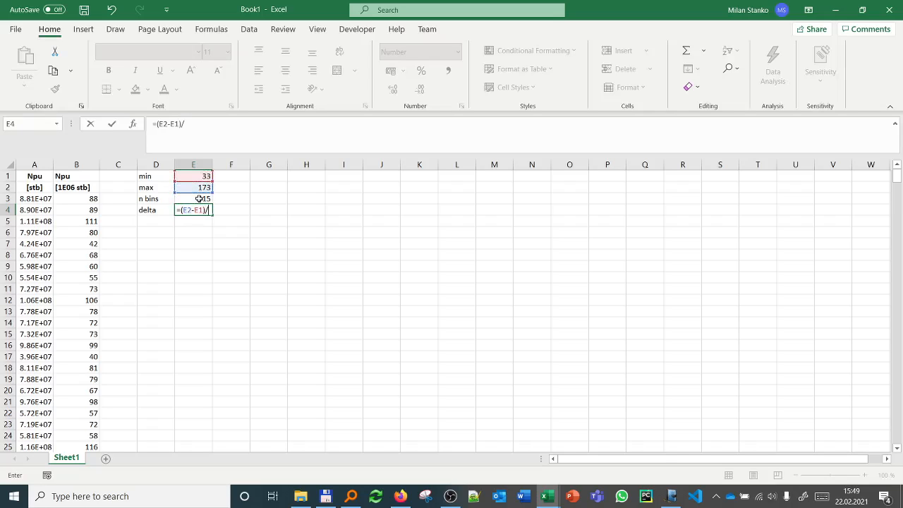
{"action": "type", "text": "/("}
{"action": "key", "text": "Up"}
{"action": "type", "text": "-1"}
{"action": "key", "text": "Return"}
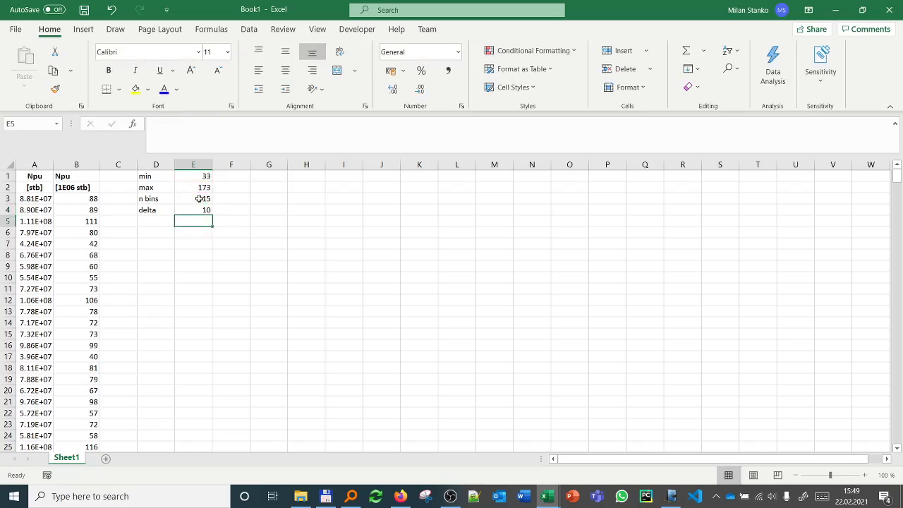
{"action": "left_click", "coordinate": [169, 235]}
{"action": "left_click", "coordinate": [194, 210]}
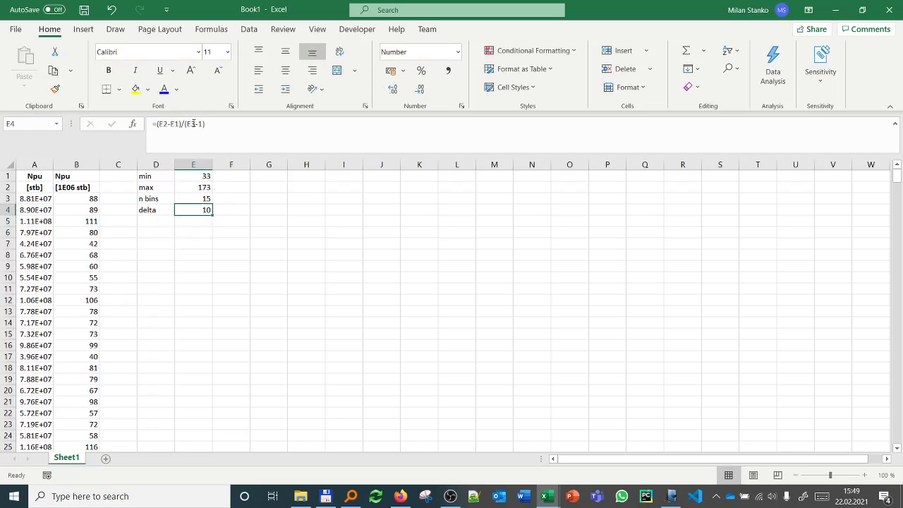
{"action": "left_click", "coordinate": [194, 124]}
{"action": "key", "text": "Escape"}
Step: Add the header Npu in D6 and link the first bin value in D7 to the minimum with =E1
{"action": "left_click", "coordinate": [162, 232]}
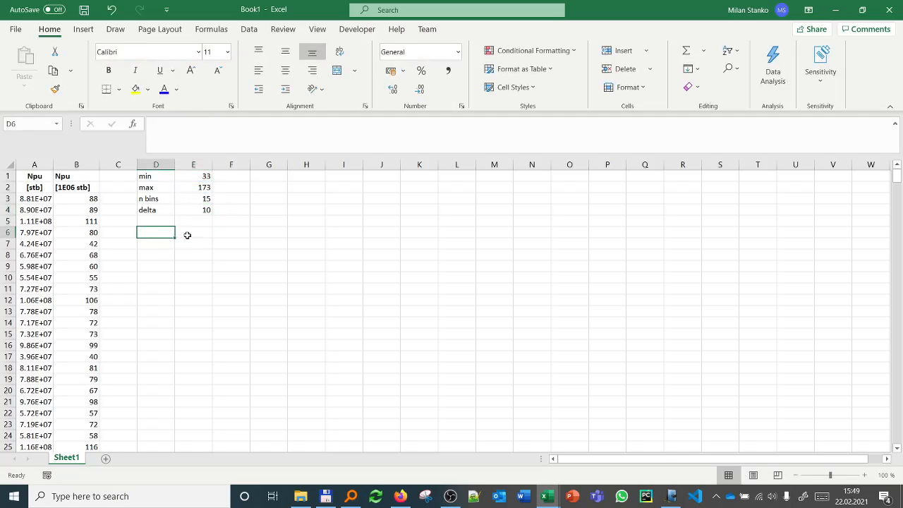
{"action": "type", "text": "Npu"}
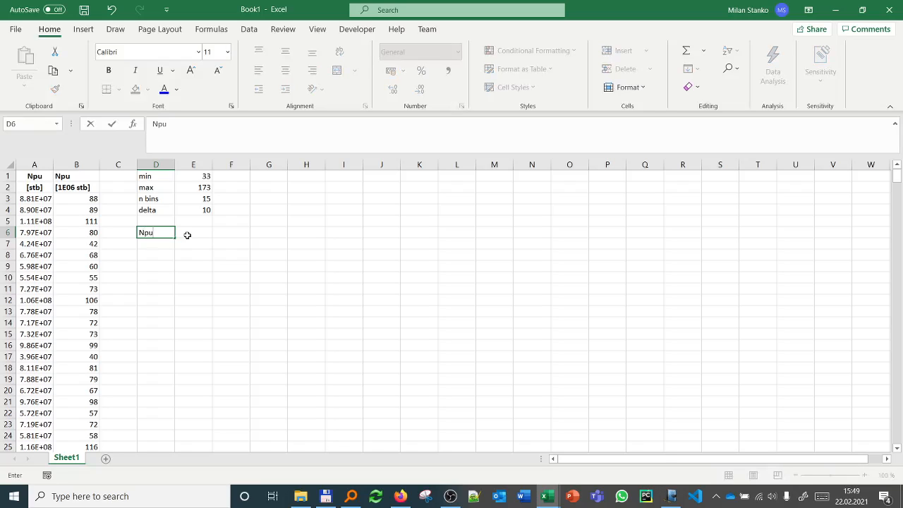
{"action": "key", "text": "Return"}
{"action": "type", "text": "="}
{"action": "key", "text": "Up"}
{"action": "key", "text": "Up"}
{"action": "key", "text": "Up"}
{"action": "key", "text": "Up"}
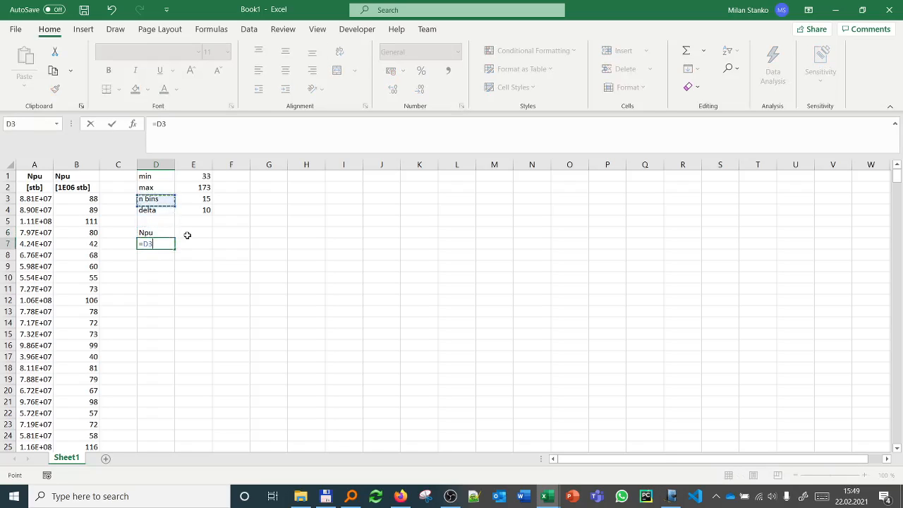
{"action": "key", "text": "Up"}
{"action": "key", "text": "Up"}
{"action": "key", "text": "Right"}
{"action": "key", "text": "Return"}
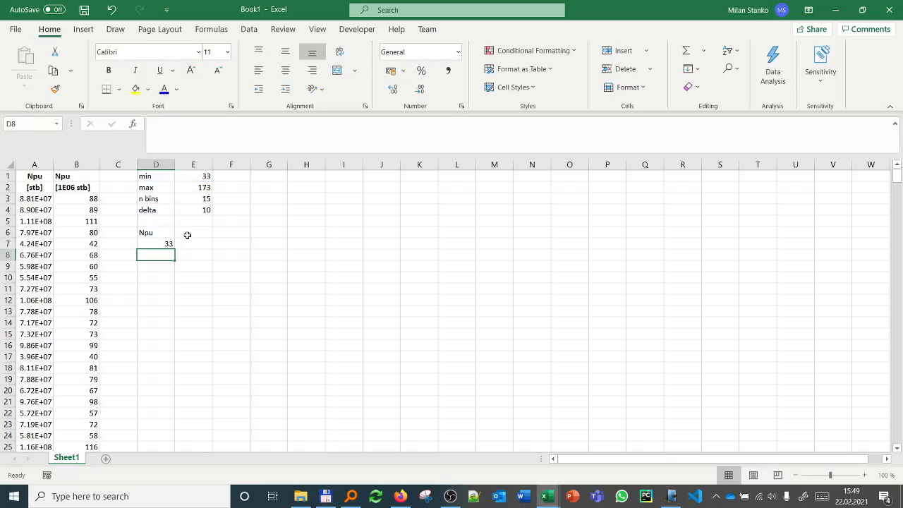
Step: Enter the formula =D7+$E$4 in D8 and fill it down through D21
{"action": "type", "text": "="}
{"action": "key", "text": "Up"}
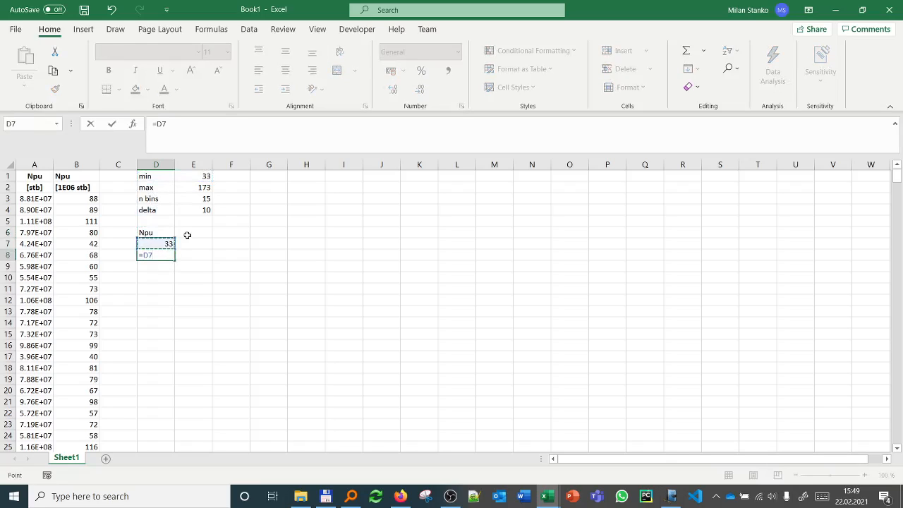
{"action": "type", "text": "+"}
{"action": "key", "text": "Up"}
{"action": "key", "text": "Up"}
{"action": "key", "text": "Up"}
{"action": "key", "text": "Up"}
{"action": "key", "text": "Right"}
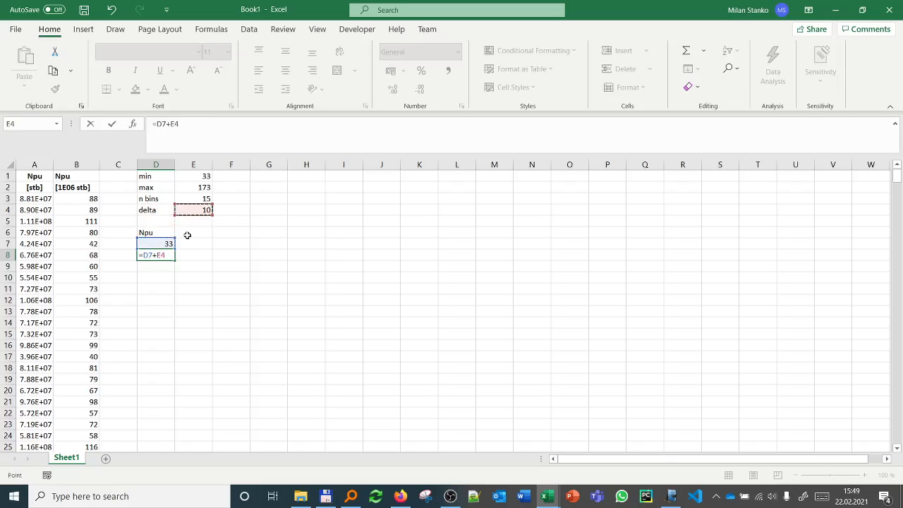
{"action": "key", "text": "Return"}
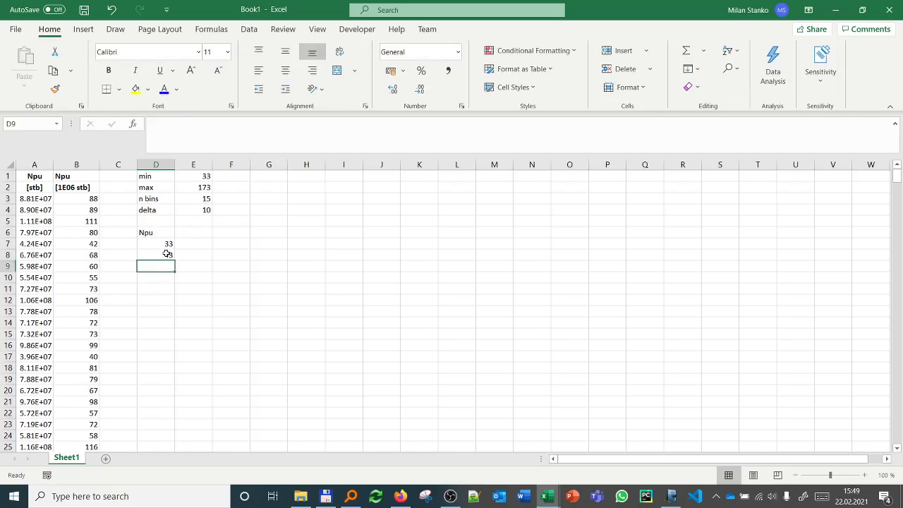
{"action": "left_click", "coordinate": [168, 253]}
{"action": "left_click_drag", "start_coordinate": [174, 260], "coordinate": [171, 407]}
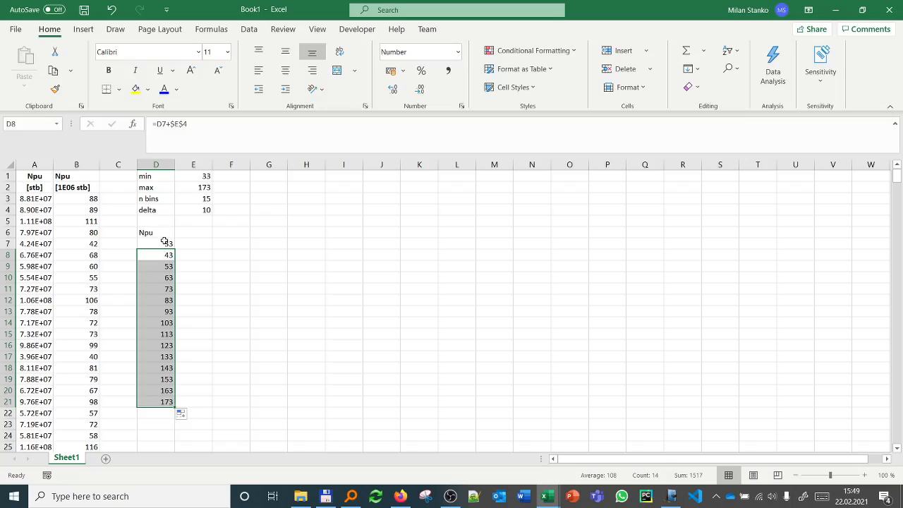
{"action": "left_click_drag", "start_coordinate": [164, 241], "coordinate": [164, 402]}
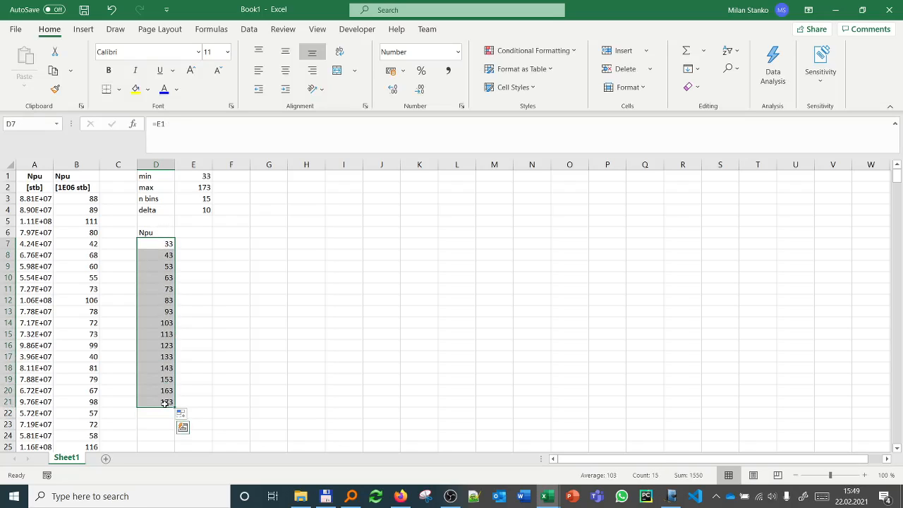
{"action": "left_click", "coordinate": [148, 233]}
Step: Change the font color of the calculated values in B3:B502, E1:E2 and E4 to blue
{"action": "left_click", "coordinate": [81, 199]}
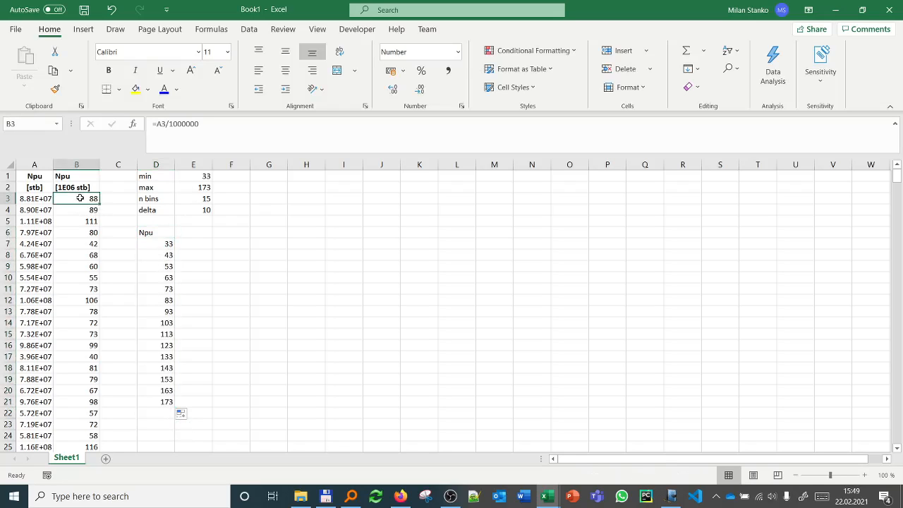
{"action": "key", "text": "ctrl+shift+Down"}
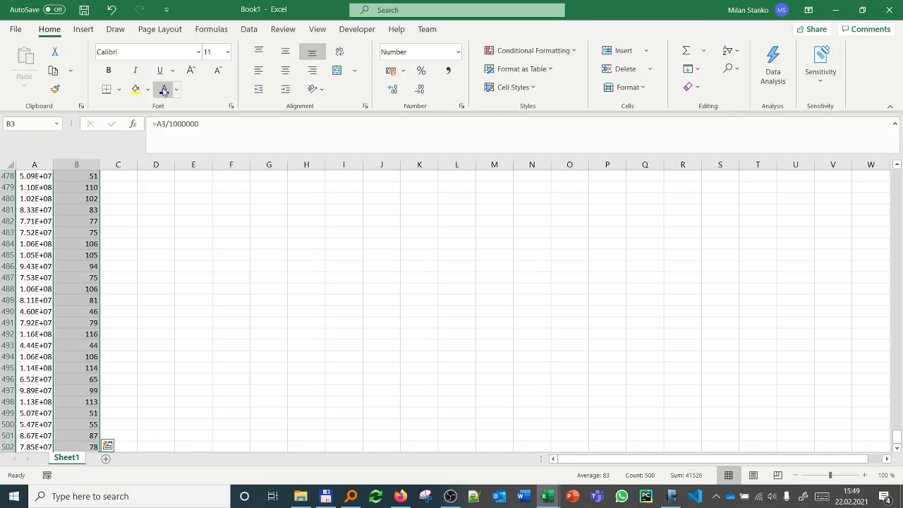
{"action": "key", "text": "ctrl+BackSpace"}
{"action": "left_click", "coordinate": [198, 177]}
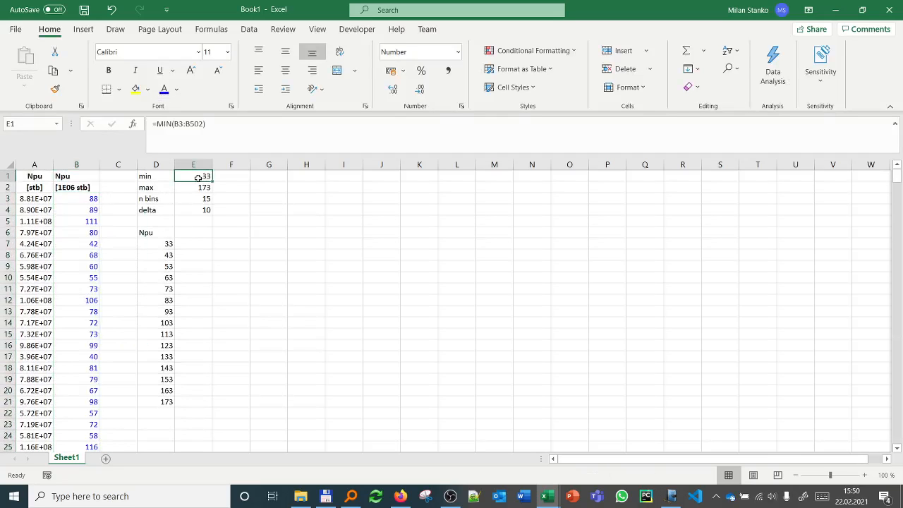
{"action": "left_click_drag", "start_coordinate": [198, 177], "coordinate": [198, 188]}
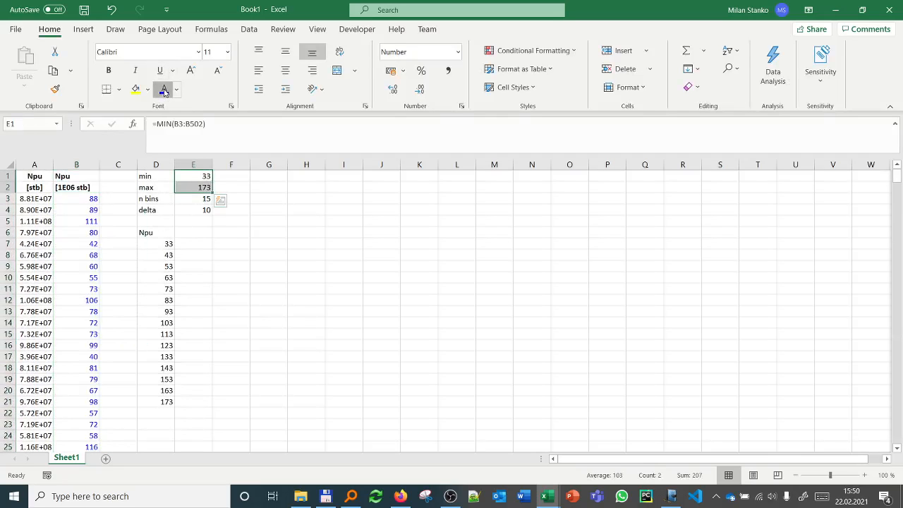
{"action": "left_click", "coordinate": [199, 210]}
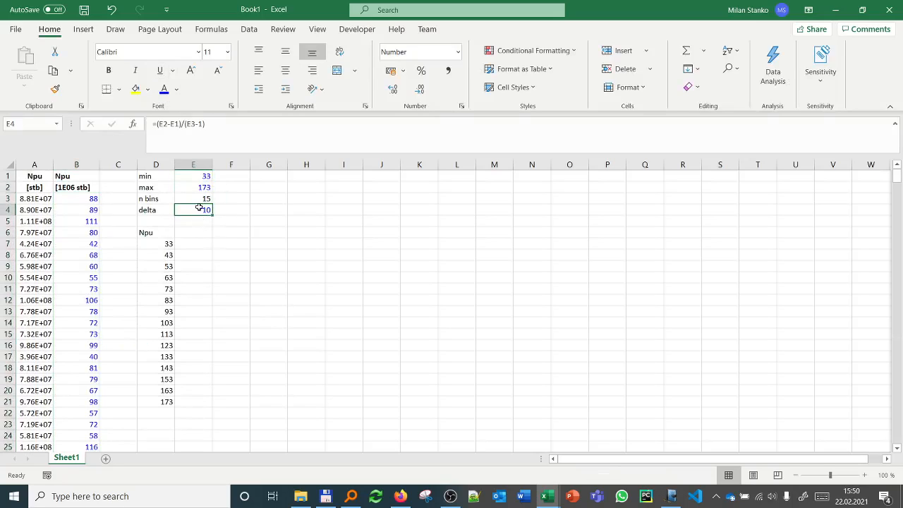
Step: Change the font color of the number of bins in E3 to red
{"action": "left_click", "coordinate": [198, 200]}
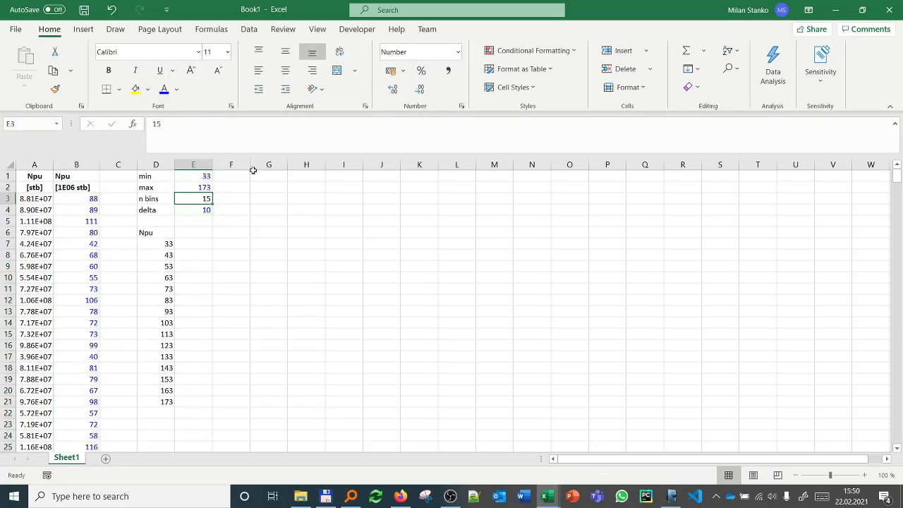
{"action": "left_click", "coordinate": [177, 89]}
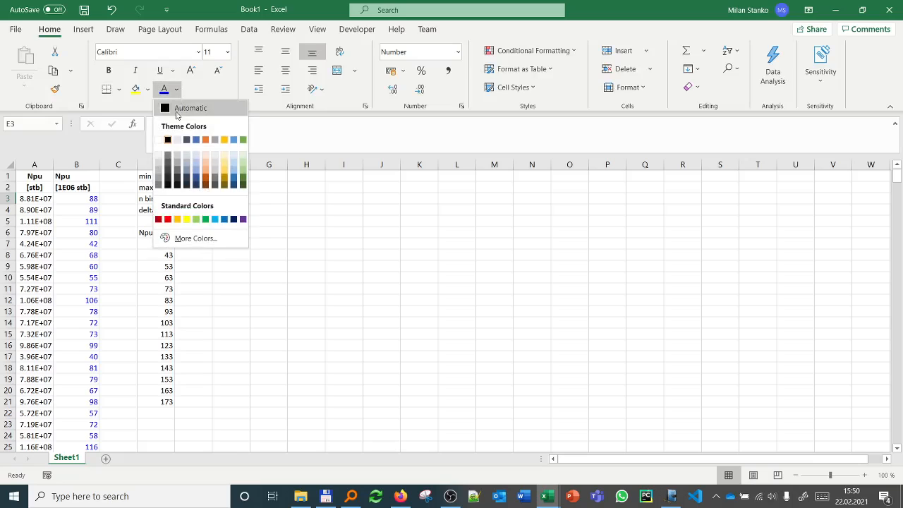
{"action": "left_click", "coordinate": [168, 218]}
Step: Make the Npu header in D6 bold and move the bin values D7:D21 down one row to D8:D22
{"action": "left_click", "coordinate": [153, 229]}
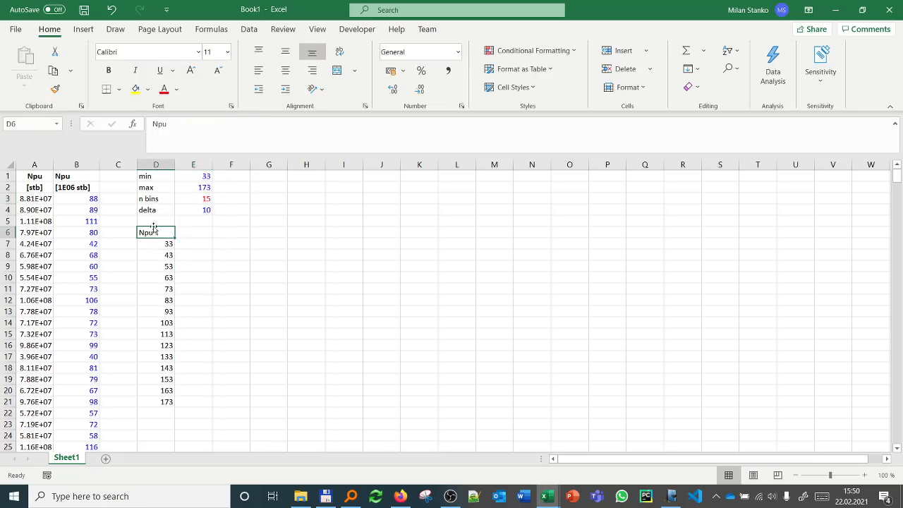
{"action": "left_click", "coordinate": [108, 70]}
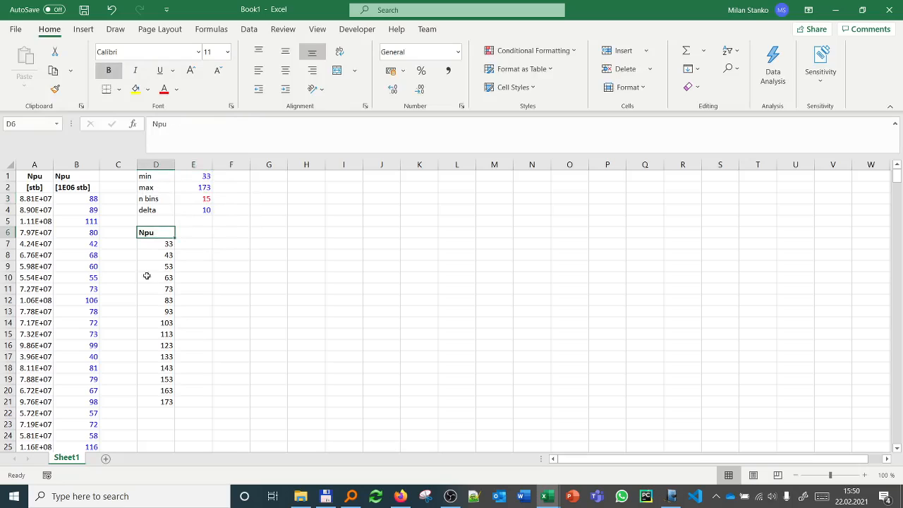
{"action": "left_click_drag", "start_coordinate": [159, 242], "coordinate": [165, 416]}
{"action": "left_click", "coordinate": [158, 242]}
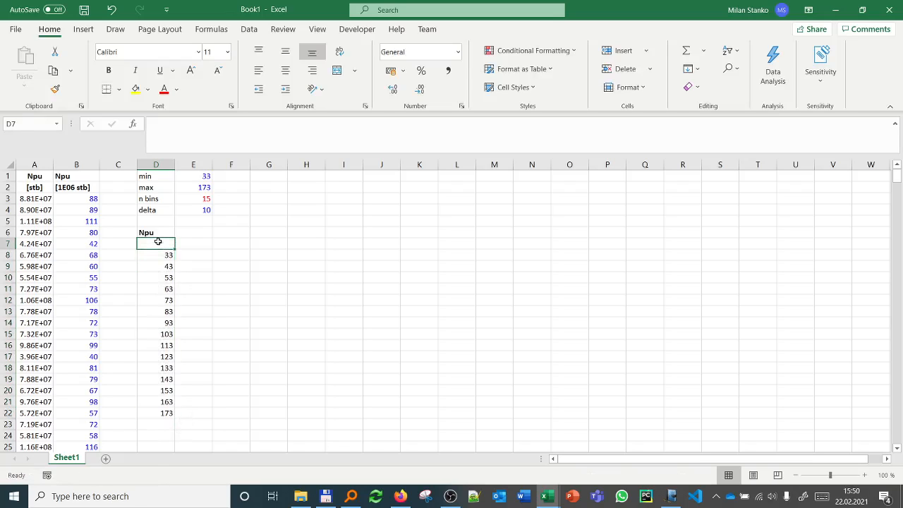
Step: Copy the unit label [1E06 stb] from B2 into D7, below the Npu header
{"action": "type", "text": "["}
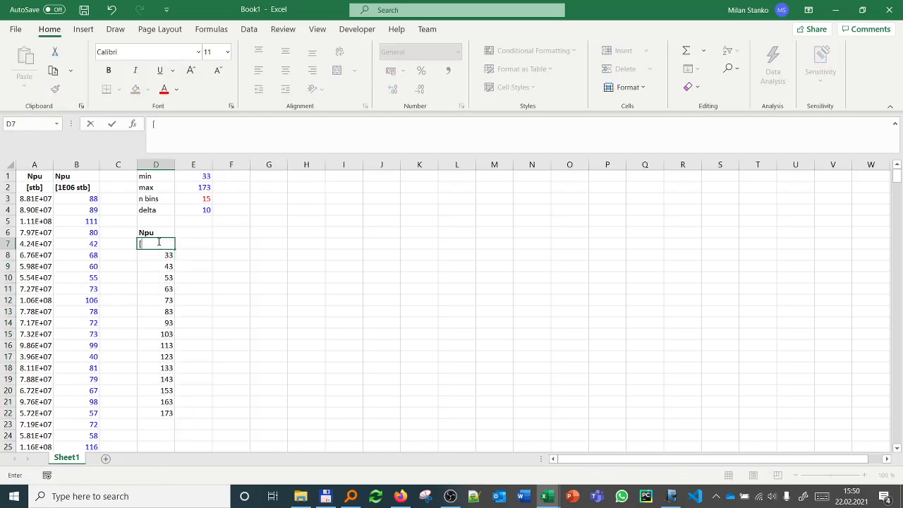
{"action": "key", "text": "Escape"}
{"action": "left_click", "coordinate": [76, 189]}
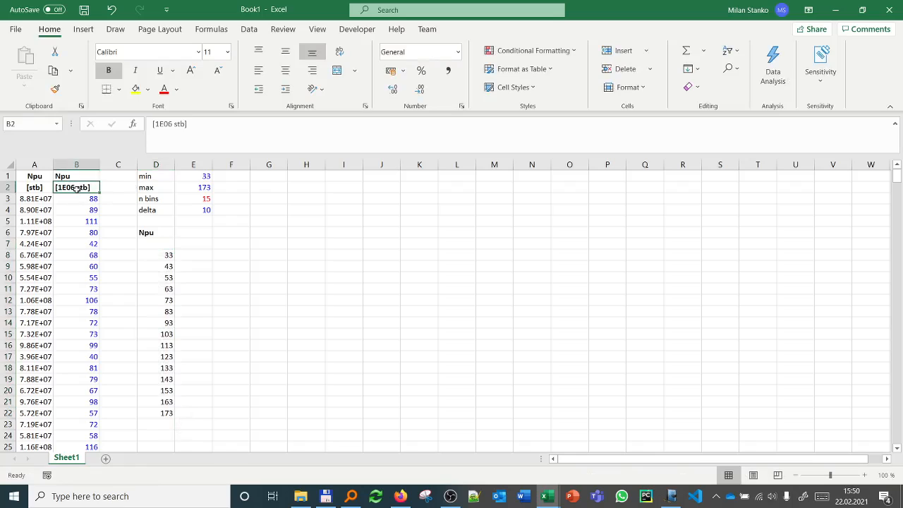
{"action": "key", "text": "ctrl+c"}
{"action": "left_click", "coordinate": [157, 244]}
{"action": "key", "text": "ctrl+v"}
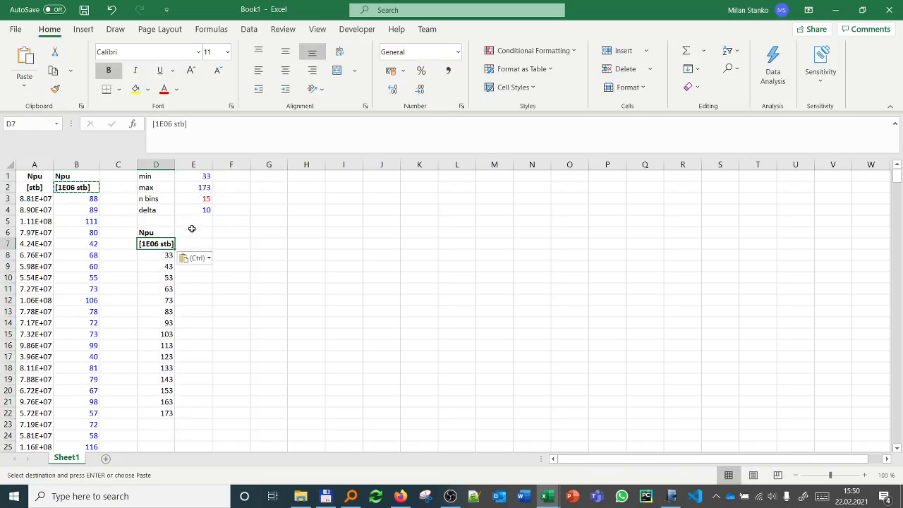
Step: Enter the header count in E6, beside the Npu bin header
{"action": "left_click", "coordinate": [198, 235]}
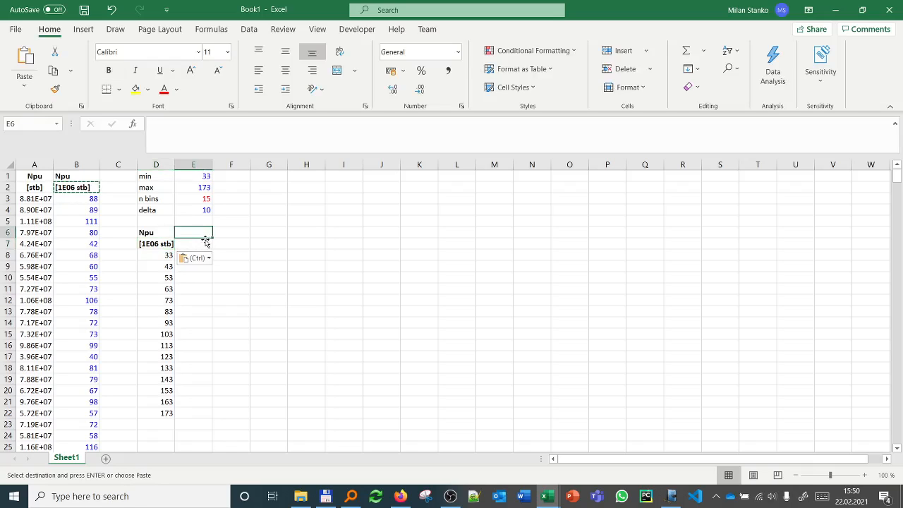
{"action": "type", "text": "co"}
{"action": "key", "text": "Return"}
{"action": "key", "text": "Return"}
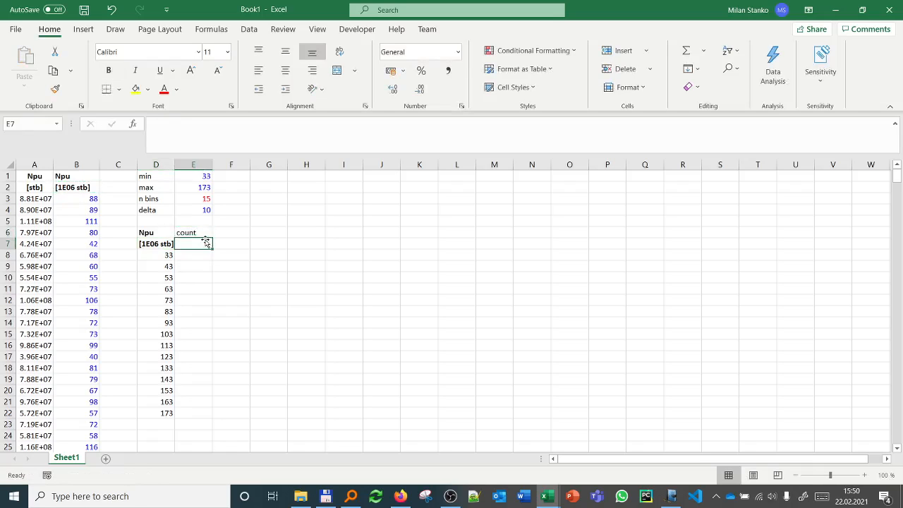
Step: Fill E8:E22 with the array formula =FREQUENCY(B3:B502;D8:D22) to count the Npu values in each bin
{"action": "key", "text": "ctrl+shift+Down"}
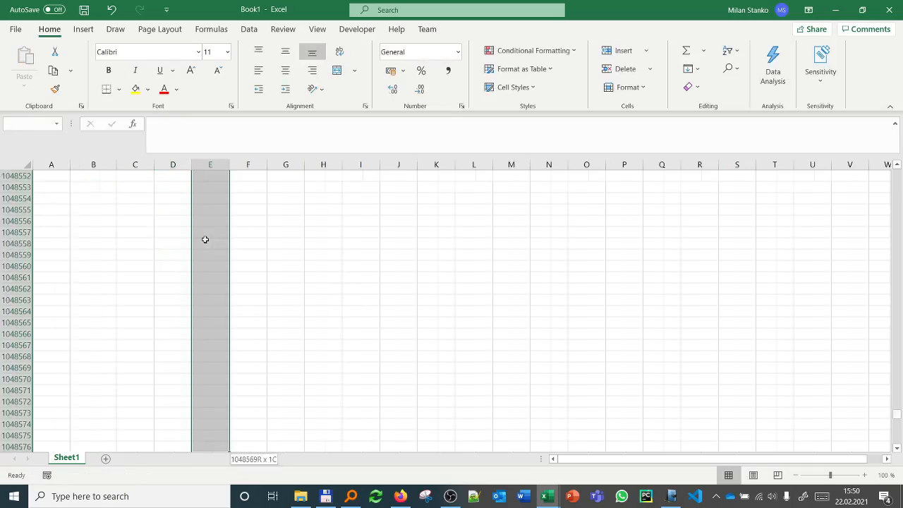
{"action": "key", "text": "ctrl+shift+Up"}
{"action": "key", "text": "shift+Down"}
{"action": "key", "text": "shift+Down"}
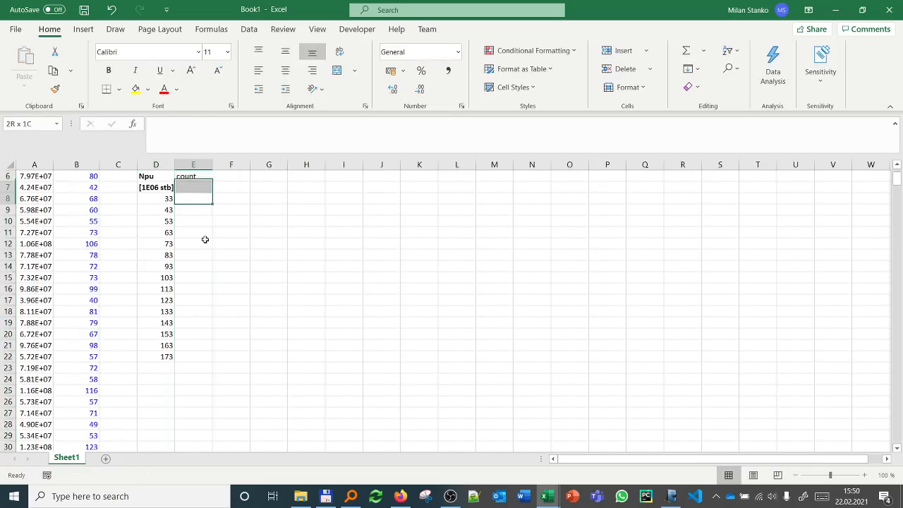
{"action": "key", "text": "shift+Down"}
{"action": "key", "text": "shift+Down"}
{"action": "key", "text": "shift+Down"}
{"action": "key", "text": "shift+Down"}
{"action": "key", "text": "shift+Down"}
{"action": "key", "text": "shift+Down"}
{"action": "key", "text": "shift+Down"}
{"action": "key", "text": "shift+Down"}
{"action": "key", "text": "shift+Down"}
{"action": "key", "text": "shift+Down"}
{"action": "key", "text": "shift+Down"}
{"action": "key", "text": "shift+Down"}
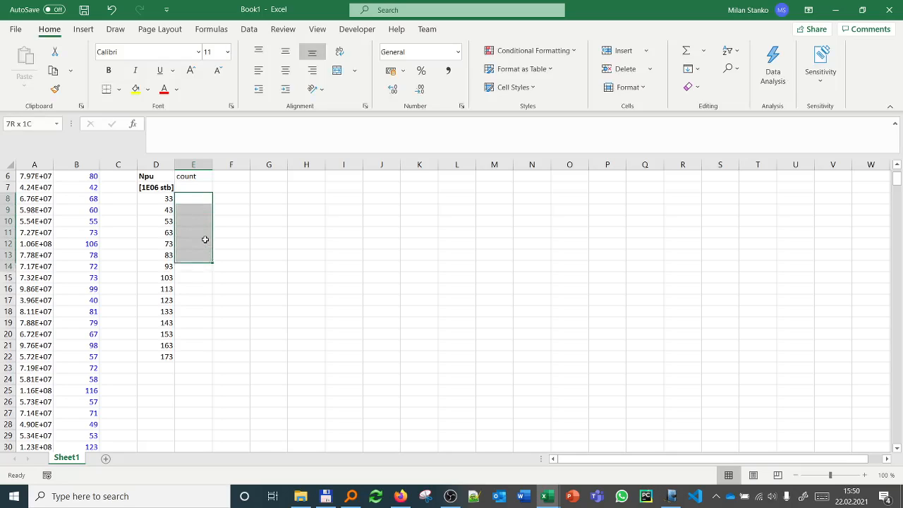
{"action": "key", "text": "shift+Down"}
{"action": "key", "text": "shift+Down"}
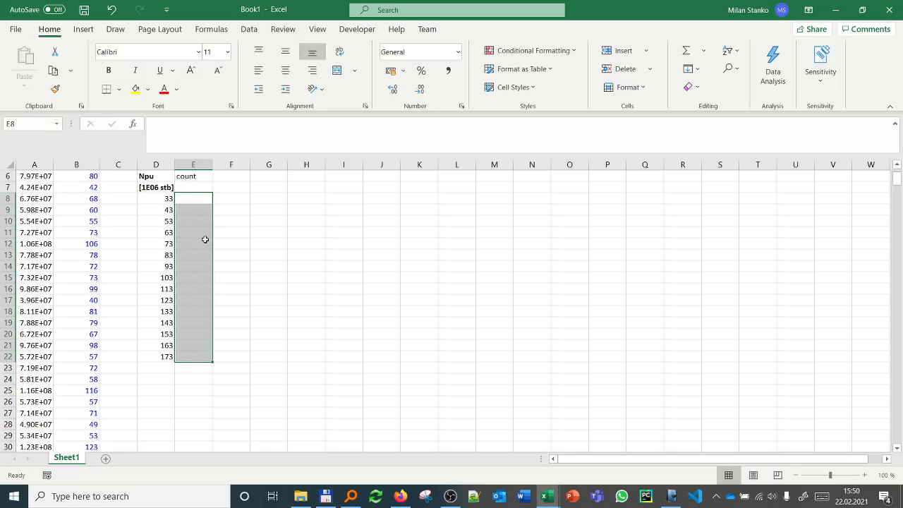
{"action": "type", "text": "=frequ"}
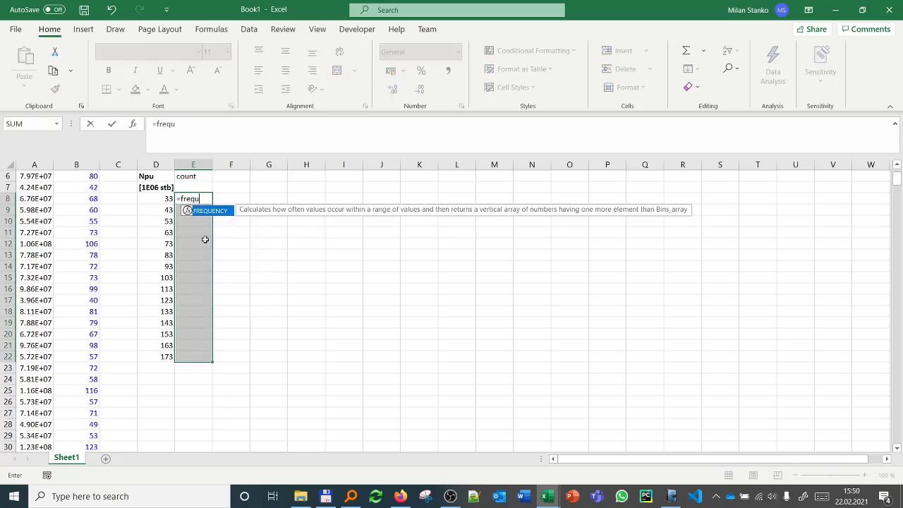
{"action": "type", "text": "ency("}
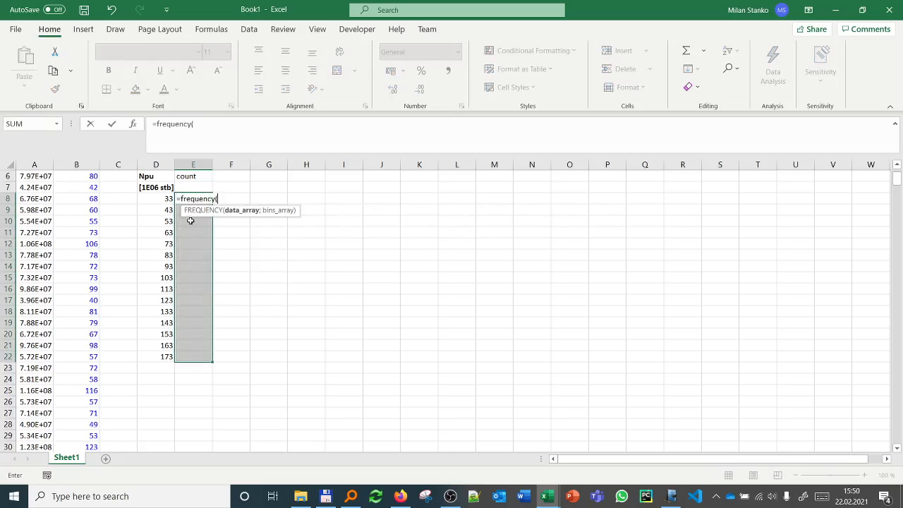
{"action": "scroll", "coordinate": [83, 209], "scroll_direction": "up", "scroll_amount": 2}
{"action": "left_click", "coordinate": [89, 194]}
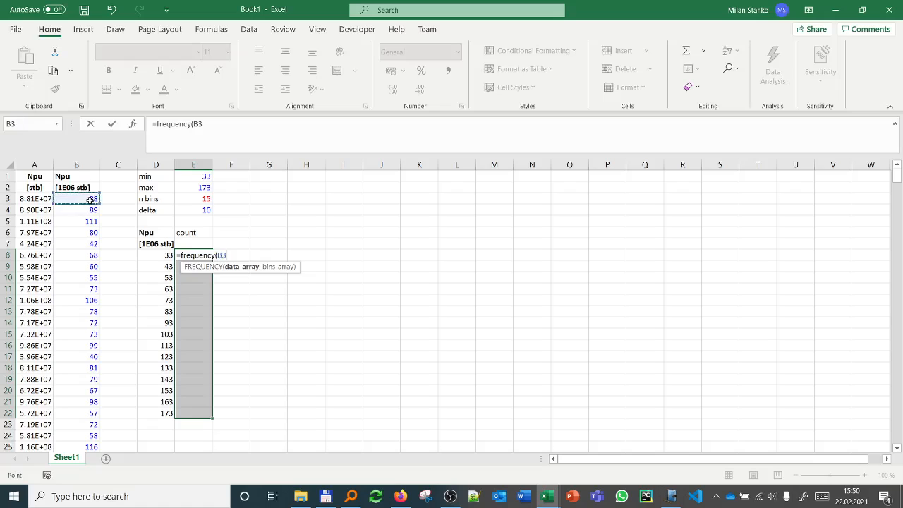
{"action": "key", "text": "ctrl+shift+Down"}
{"action": "type", "text": ";"}
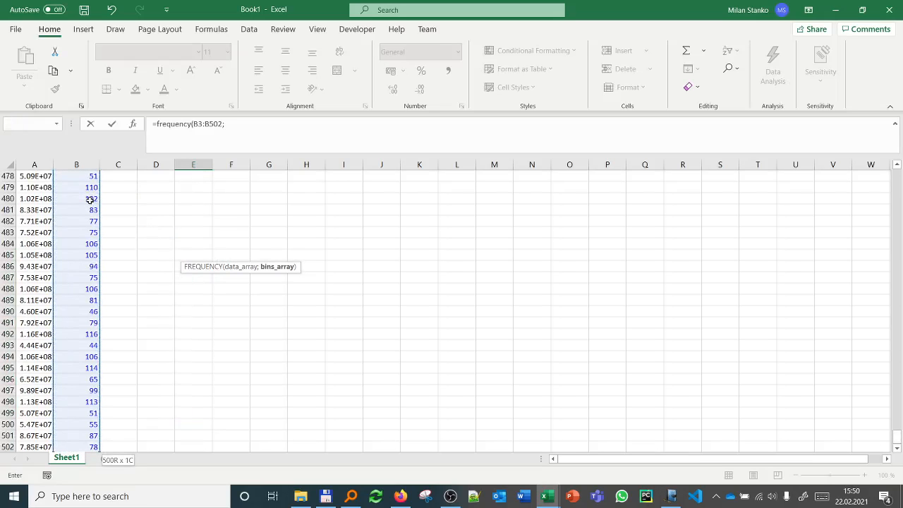
{"action": "scroll", "coordinate": [207, 305], "scroll_direction": "up", "scroll_amount": 11}
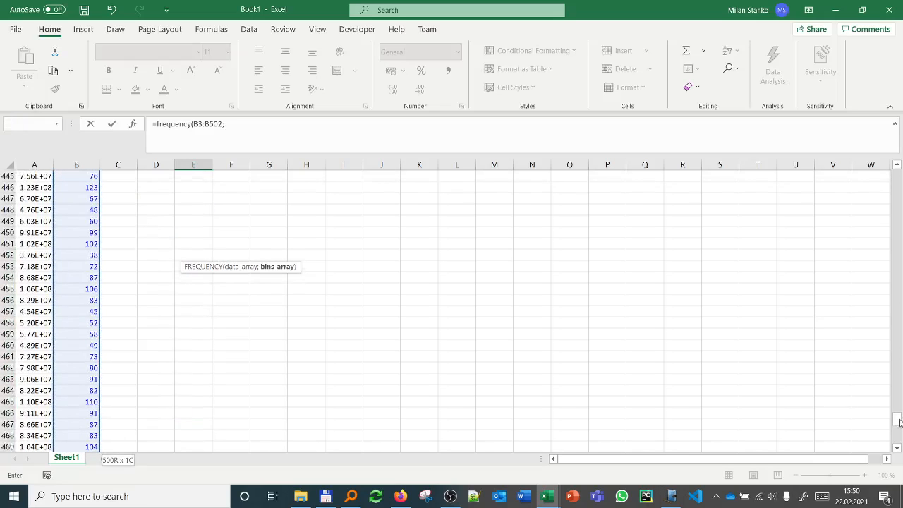
{"action": "left_click_drag", "start_coordinate": [899, 422], "coordinate": [878, 162]}
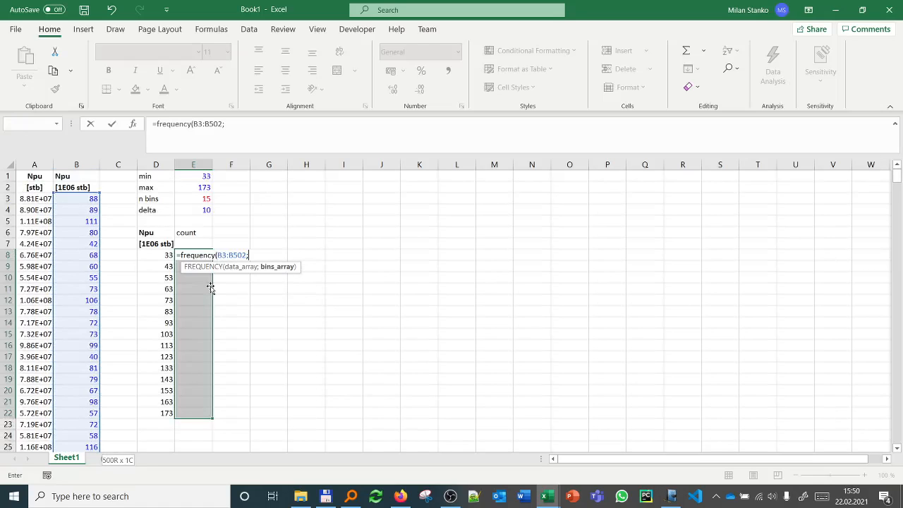
{"action": "left_click_drag", "start_coordinate": [163, 255], "coordinate": [155, 414]}
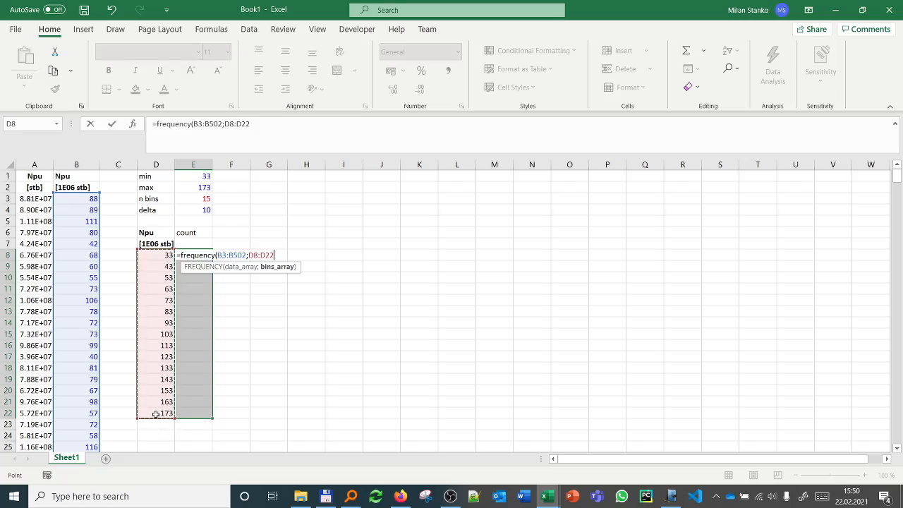
{"action": "type", "text": ")"}
{"action": "key", "text": "ctrl+shift+Return"}
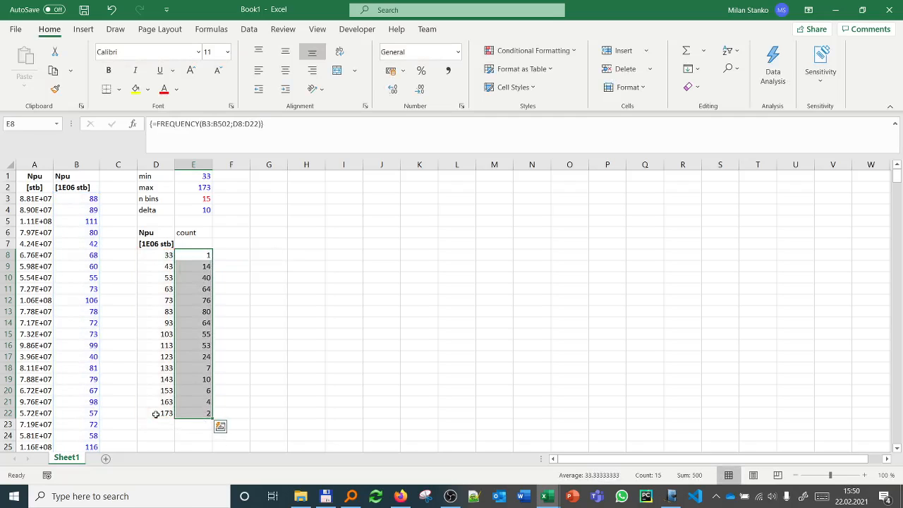
Step: Sum the bin counts E8:E22 in E23, directly below the count column
{"action": "left_click", "coordinate": [193, 423]}
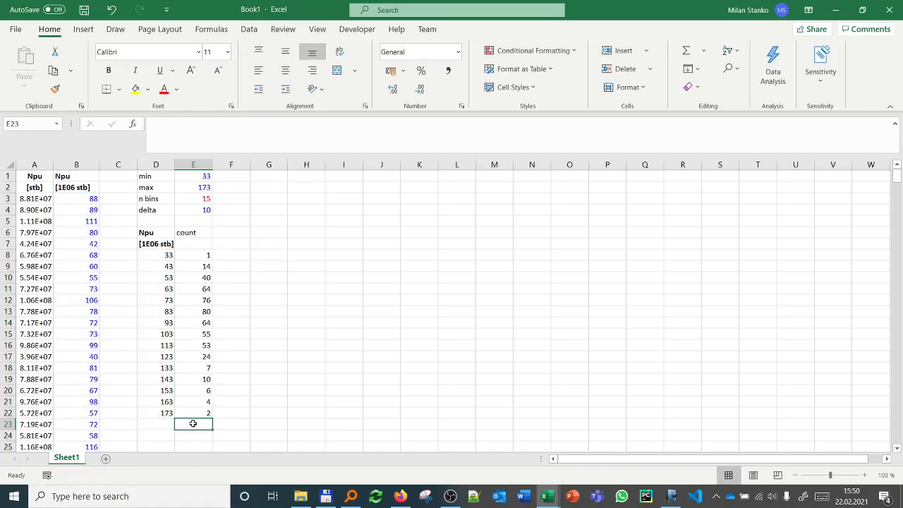
{"action": "type", "text": "=sum("}
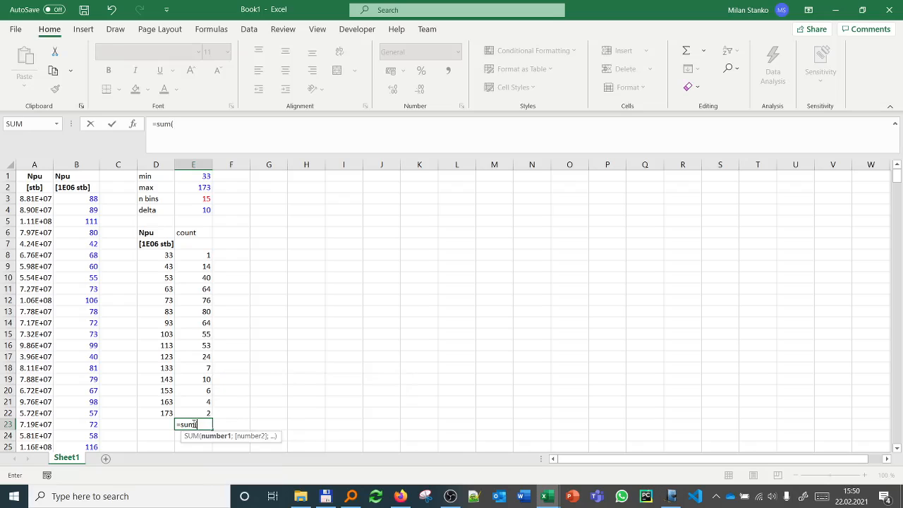
{"action": "key", "text": "Up"}
{"action": "key", "text": "ctrl+shift+Up"}
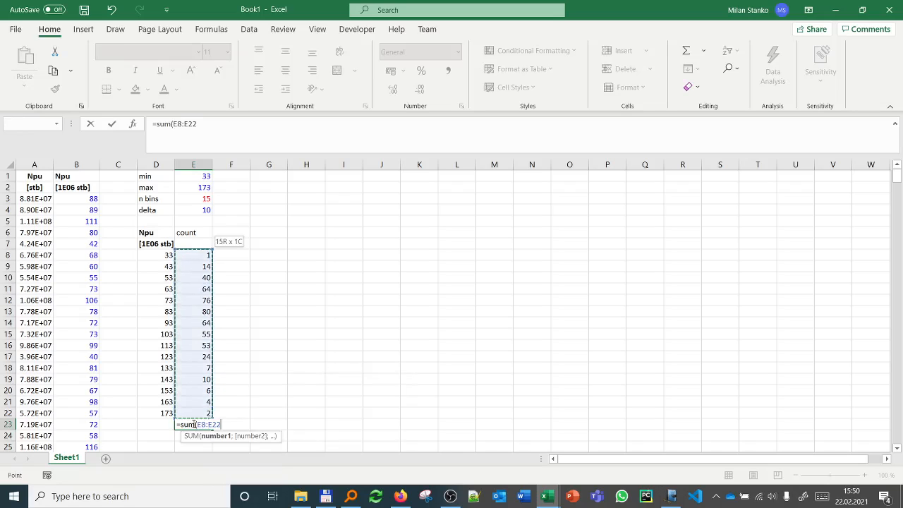
{"action": "key", "text": "Return"}
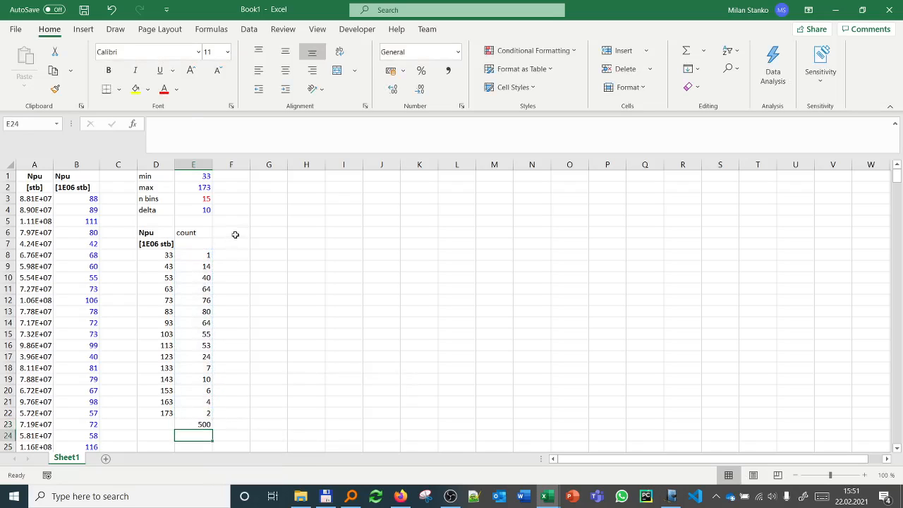
Step: Enter a column header starting with "ref" in F6, beside the count header
{"action": "left_click", "coordinate": [239, 235]}
{"action": "type", "text": "ref"}
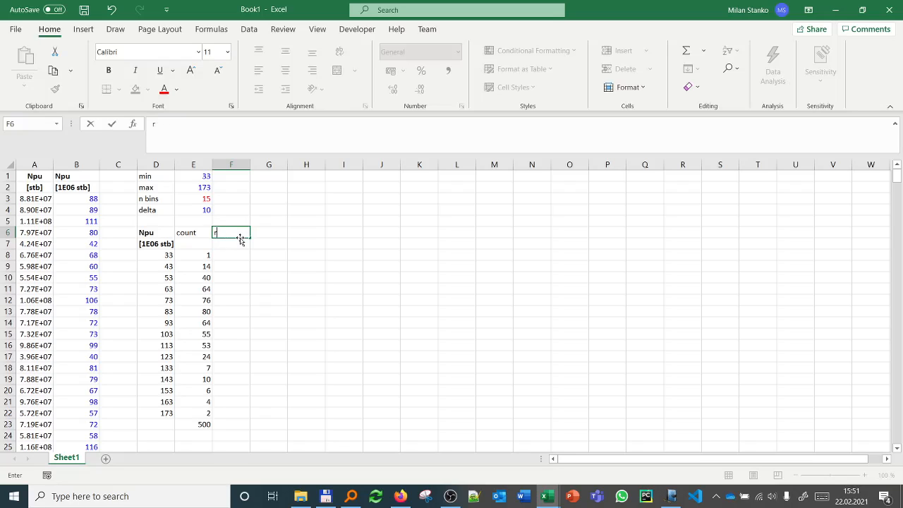
Step: Enter the header probability in F6 and widen column F slightly to fit it
{"action": "type", "text": "obability"}
{"action": "key", "text": "Return"}
{"action": "left_click_drag", "start_coordinate": [246, 167], "coordinate": [254, 166]}
Step: Calculate the first bin's probability in F8 with =E8/$E$23
{"action": "left_click", "coordinate": [242, 257]}
{"action": "type", "text": "="}
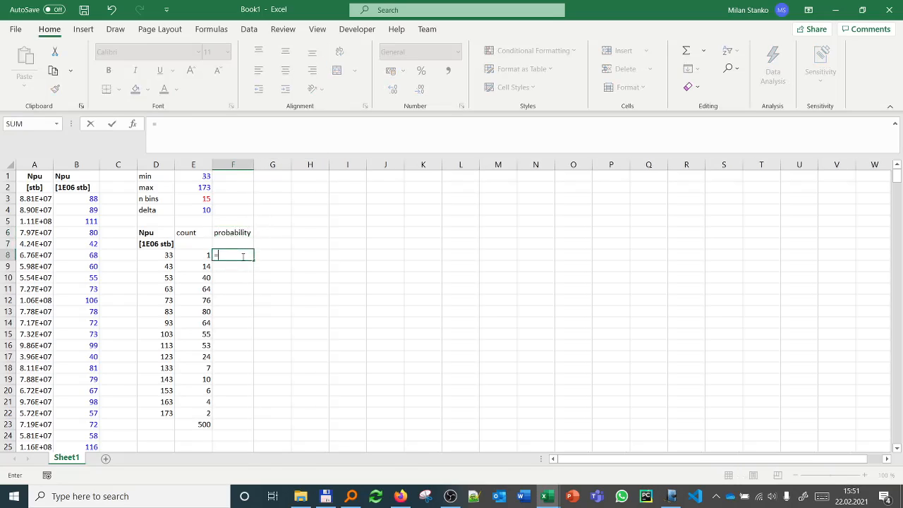
{"action": "key", "text": "Left"}
{"action": "type", "text": "/"}
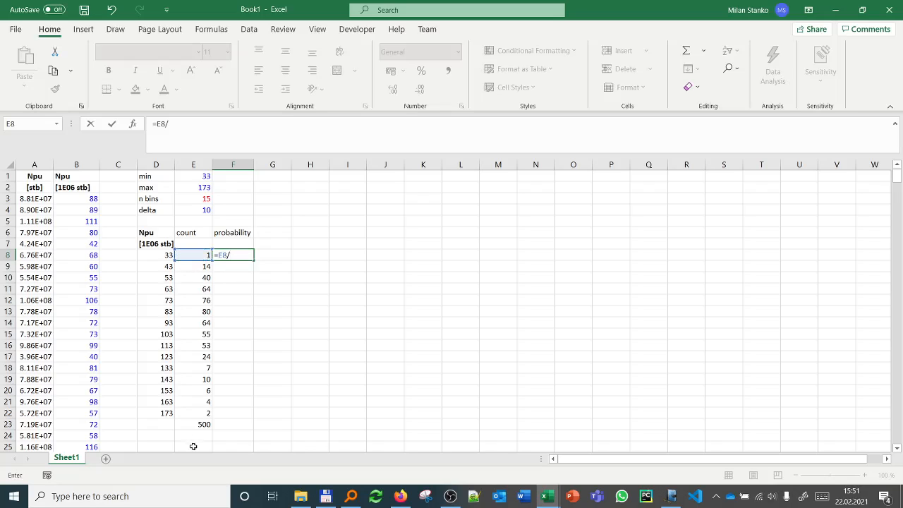
{"action": "left_click", "coordinate": [196, 422]}
{"action": "key", "text": "F4"}
{"action": "key", "text": "Return"}
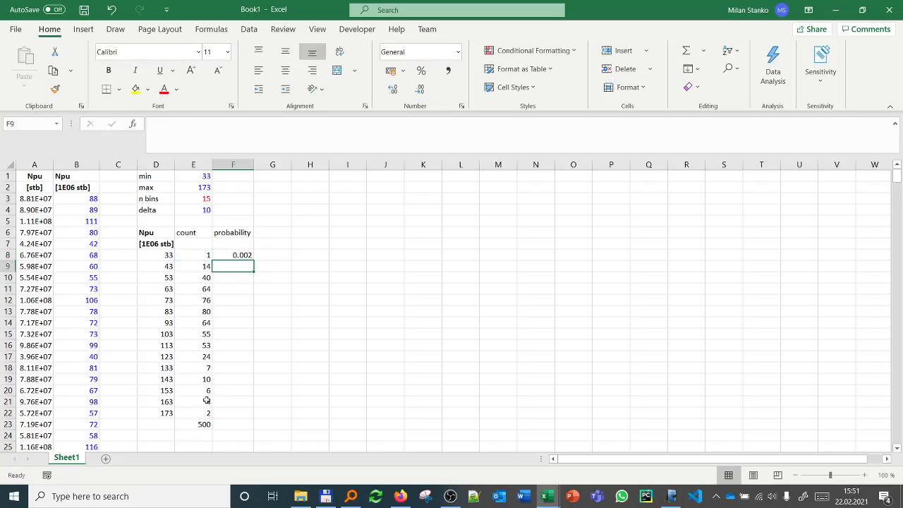
Step: Fill the F8 formula down to F22 and format the probabilities with three decimals
{"action": "left_click", "coordinate": [239, 253]}
{"action": "double_click", "coordinate": [254, 260]}
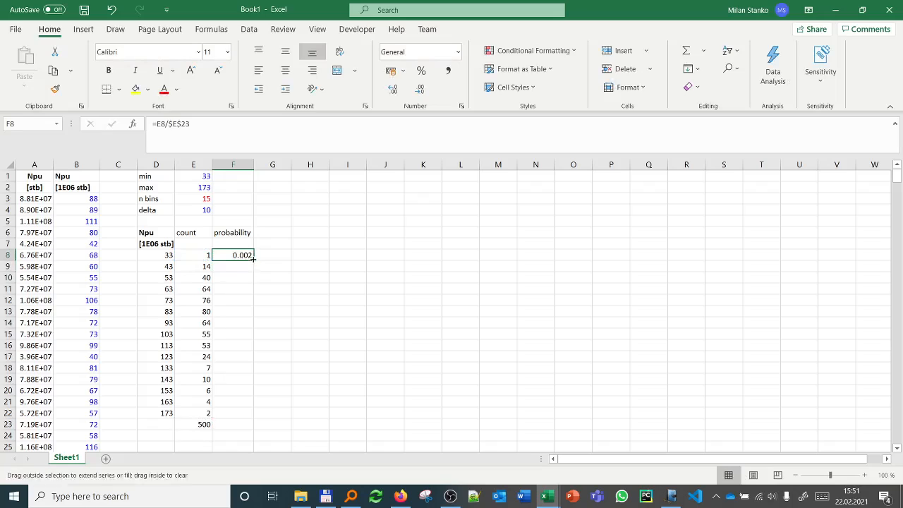
{"action": "left_click", "coordinate": [420, 90]}
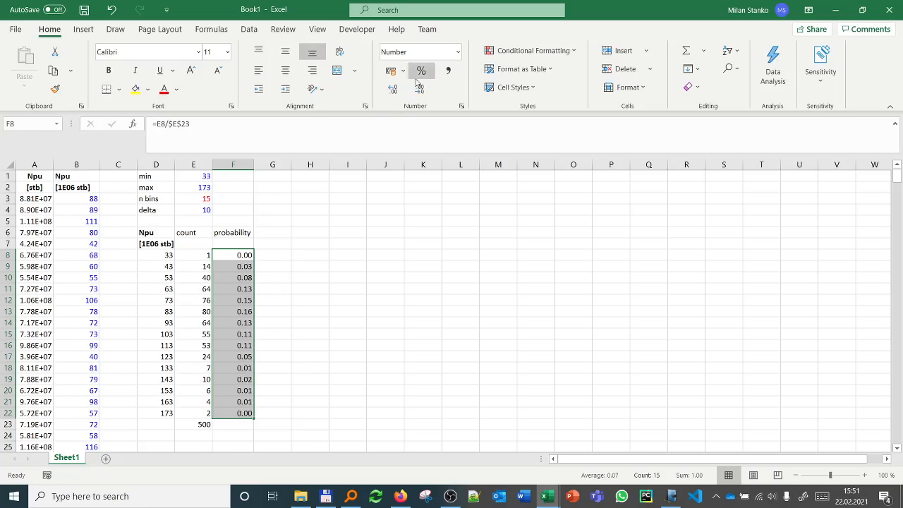
{"action": "left_click", "coordinate": [392, 90]}
Step: Label the columns pdf in F6, cdf in G6 and inv cdf in H6
{"action": "left_click", "coordinate": [276, 229]}
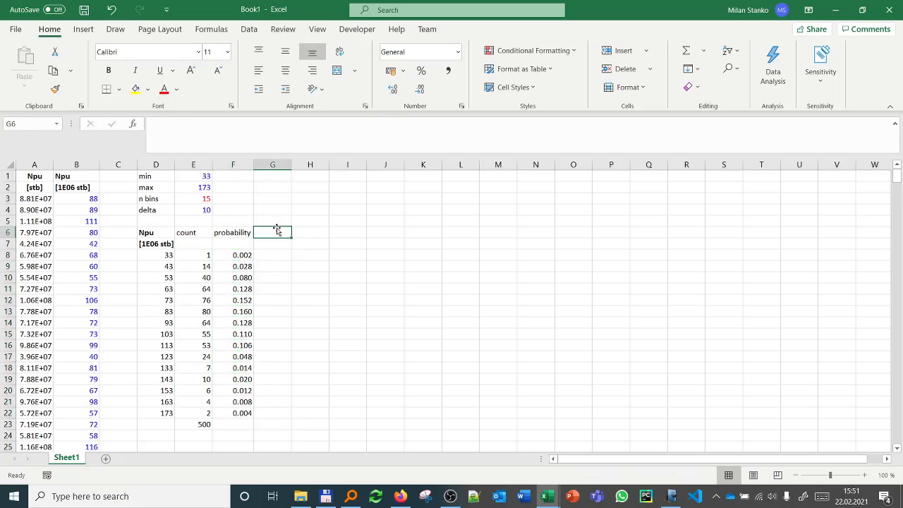
{"action": "type", "text": "cu"}
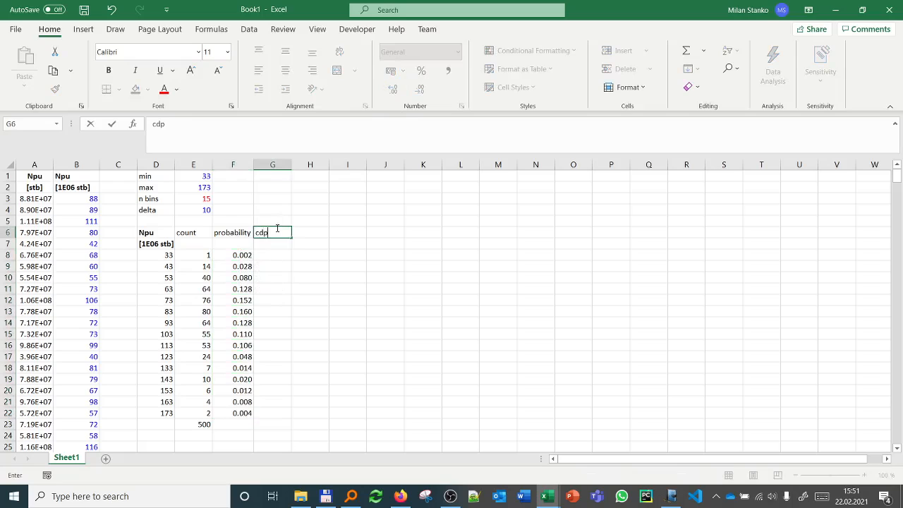
{"action": "key", "text": "Left"}
{"action": "type", "text": "pdf"}
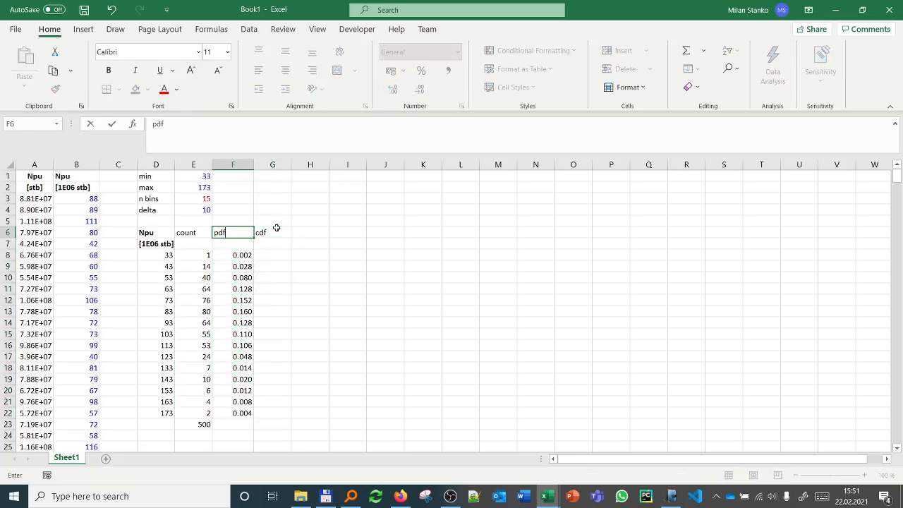
{"action": "key", "text": "Return"}
{"action": "left_click", "coordinate": [276, 228]}
{"action": "key", "text": "Right"}
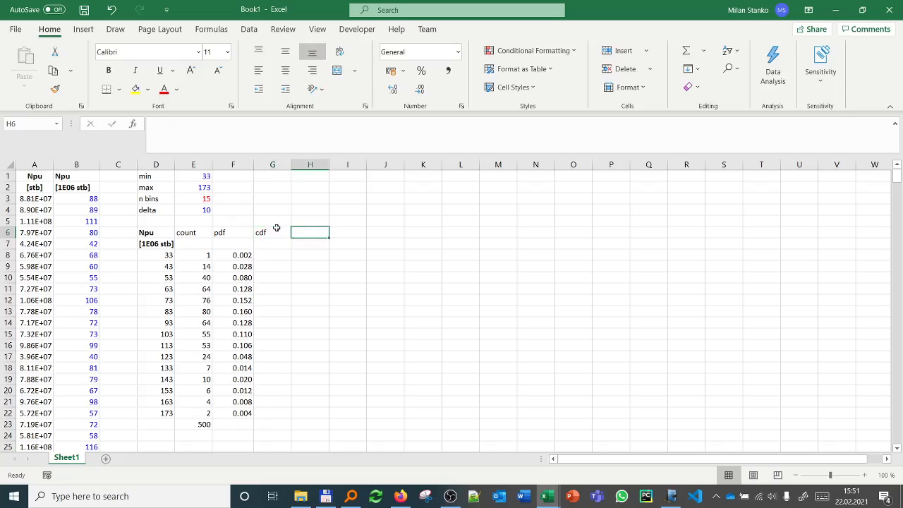
{"action": "type", "text": "inv cdf"}
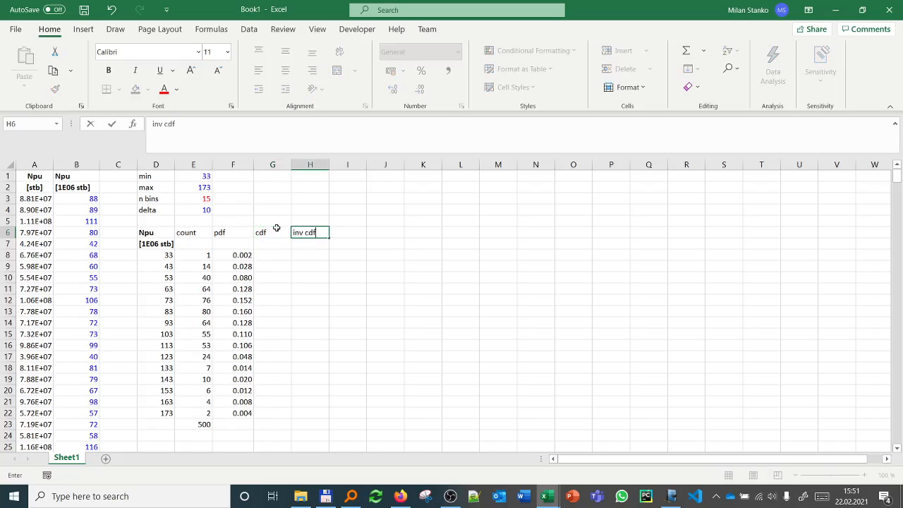
{"action": "key", "text": "Return"}
Step: Make the header cells E6:H7 bold and centred
{"action": "left_click_drag", "start_coordinate": [204, 230], "coordinate": [299, 240]}
{"action": "left_click", "coordinate": [108, 70]}
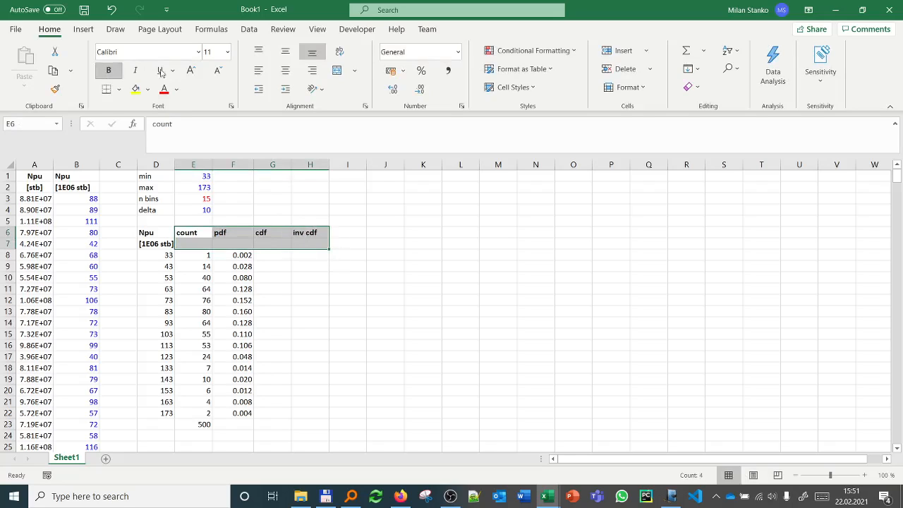
{"action": "left_click", "coordinate": [285, 70]}
Step: Set the first cdf value in G8 with the formula =F8
{"action": "left_click", "coordinate": [273, 254]}
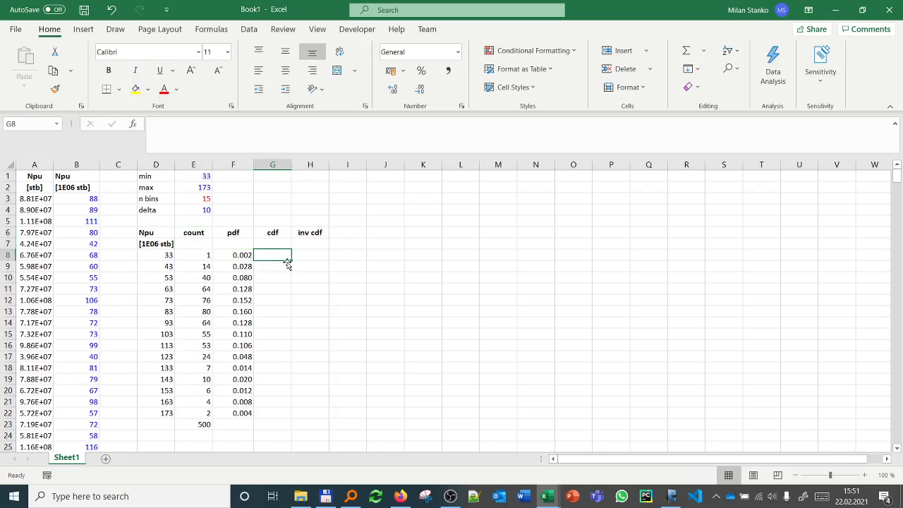
{"action": "type", "text": "="}
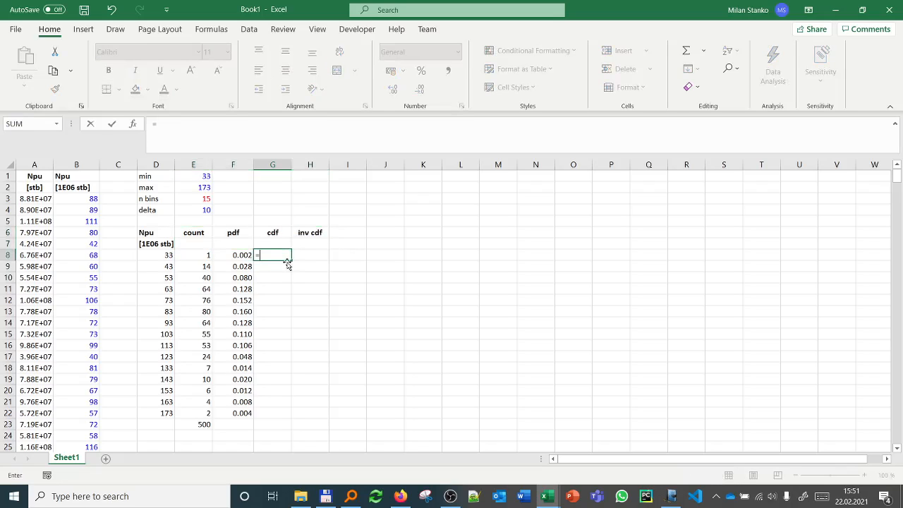
{"action": "key", "text": "Left"}
{"action": "key", "text": "Return"}
Step: Enter the cumulative formula =G8+F9 in G9 and fill it down to G22
{"action": "type", "text": "="}
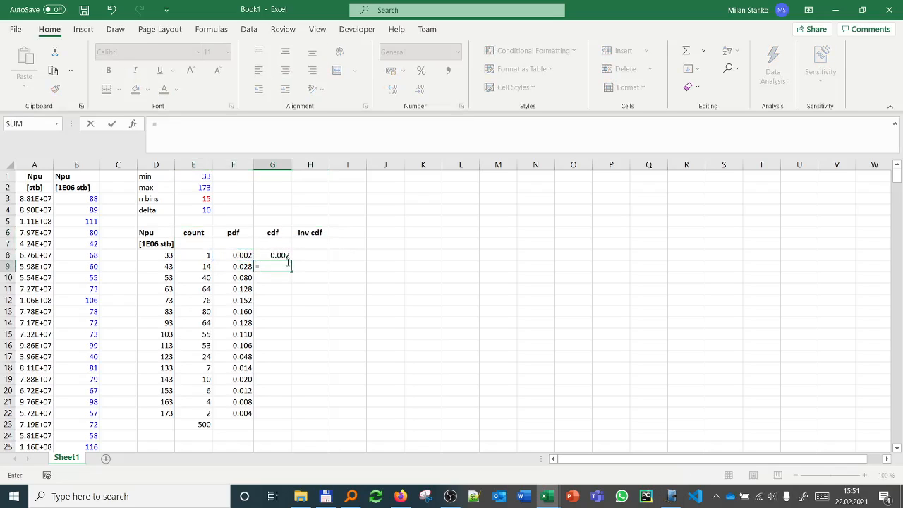
{"action": "key", "text": "Up"}
{"action": "type", "text": "+"}
{"action": "key", "text": "Left"}
{"action": "key", "text": "Down"}
{"action": "key", "text": "Up"}
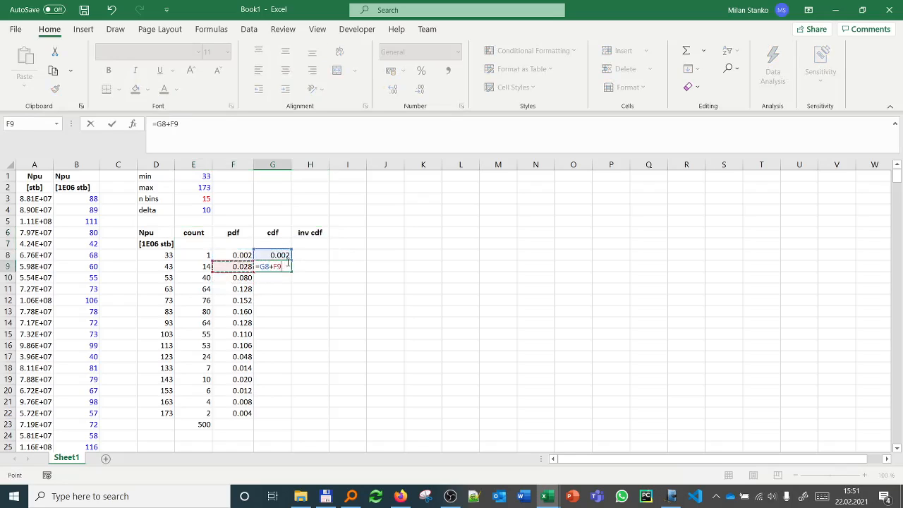
{"action": "key", "text": "Return"}
{"action": "left_click", "coordinate": [286, 266]}
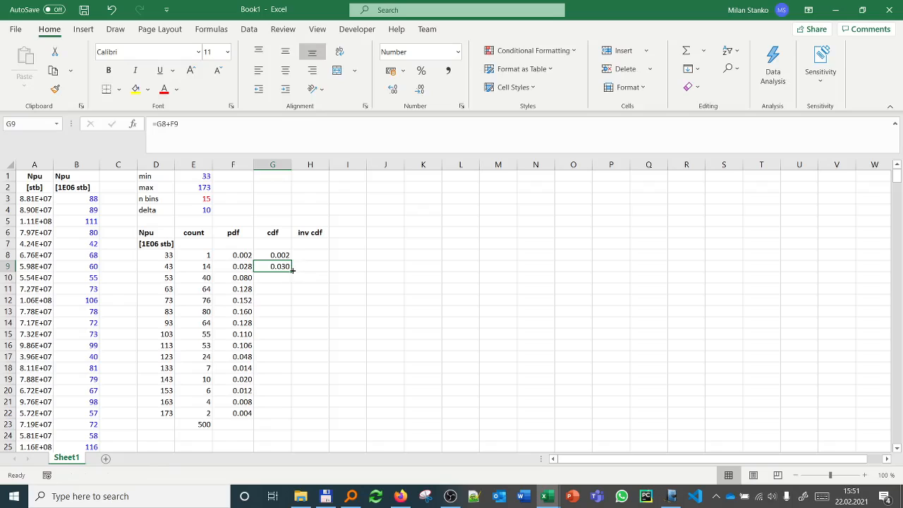
{"action": "left_click_drag", "start_coordinate": [292, 269], "coordinate": [282, 412]}
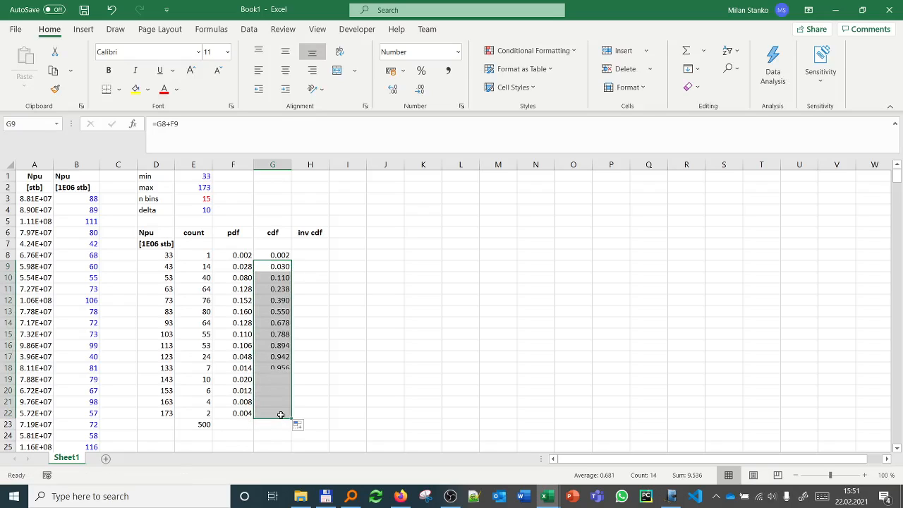
{"action": "left_click", "coordinate": [311, 263]}
{"action": "left_click", "coordinate": [315, 254]}
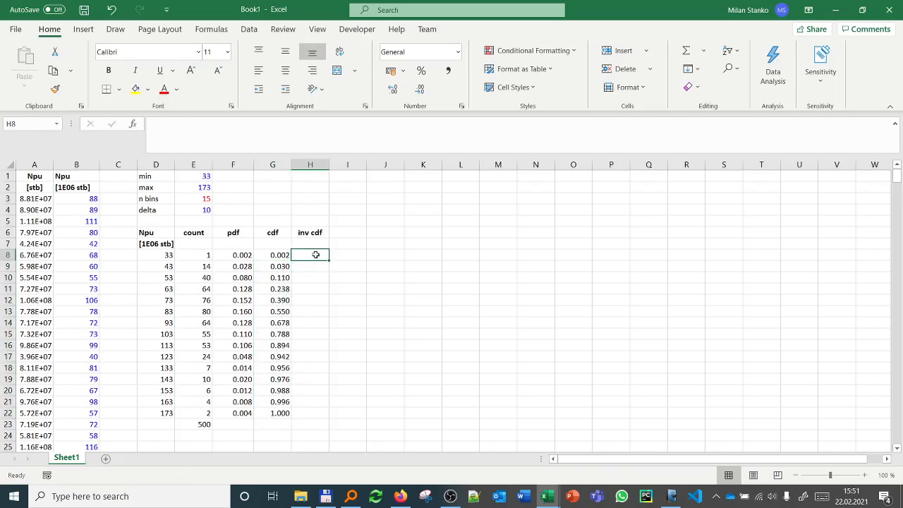
{"action": "type", "text": "="}
{"action": "key", "text": "Escape"}
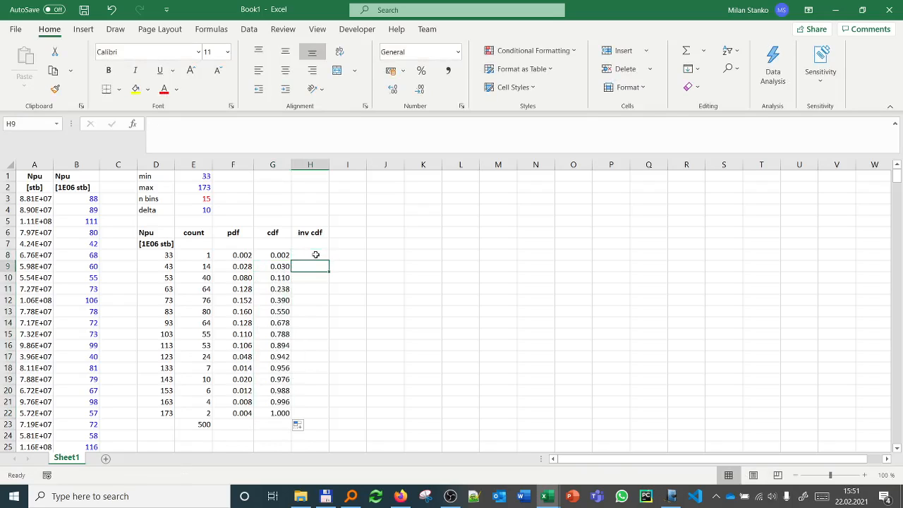
Step: Start the inv cdf column from the last bin by entering =F22 in H22
{"action": "key", "text": "Down"}
{"action": "key", "text": "Down"}
{"action": "key", "text": "Down"}
{"action": "key", "text": "Down"}
{"action": "key", "text": "Down"}
{"action": "key", "text": "Down"}
{"action": "key", "text": "Down"}
{"action": "key", "text": "Down"}
{"action": "key", "text": "Down"}
{"action": "key", "text": "Down"}
{"action": "key", "text": "Down"}
{"action": "key", "text": "Down"}
{"action": "key", "text": "Down"}
{"action": "key", "text": "Down"}
{"action": "key", "text": "Down"}
{"action": "type", "text": "="}
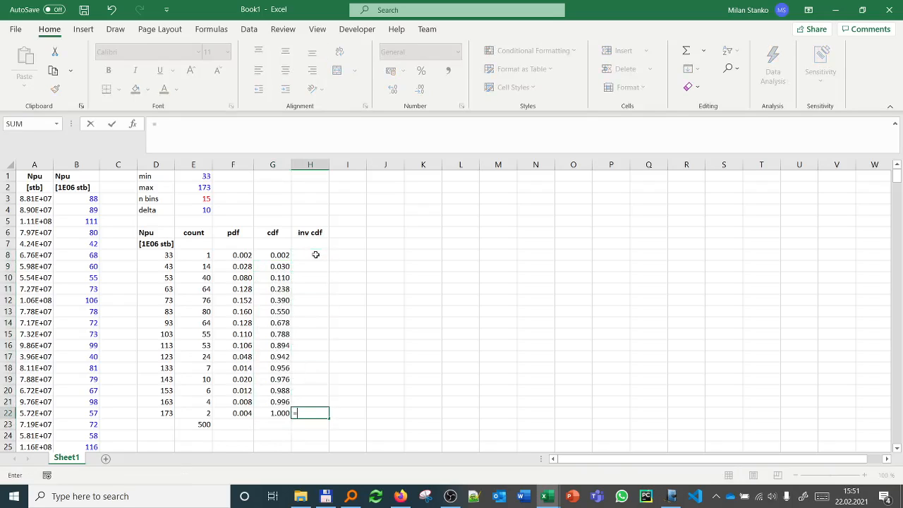
{"action": "key", "text": "Up"}
{"action": "key", "text": "Left"}
Step: Enter the reverse cumulative formula =H22+F21 in H21 and fill it up to H8
{"action": "key", "text": "Left"}
{"action": "key", "text": "Up"}
{"action": "key", "text": "Up"}
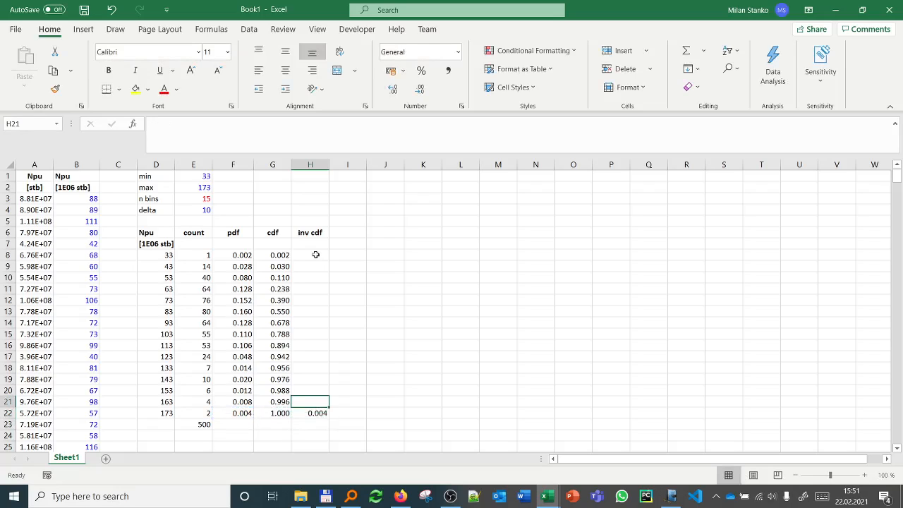
{"action": "type", "text": "="}
{"action": "key", "text": "Down"}
{"action": "type", "text": "+"}
{"action": "key", "text": "Left"}
{"action": "key", "text": "Left"}
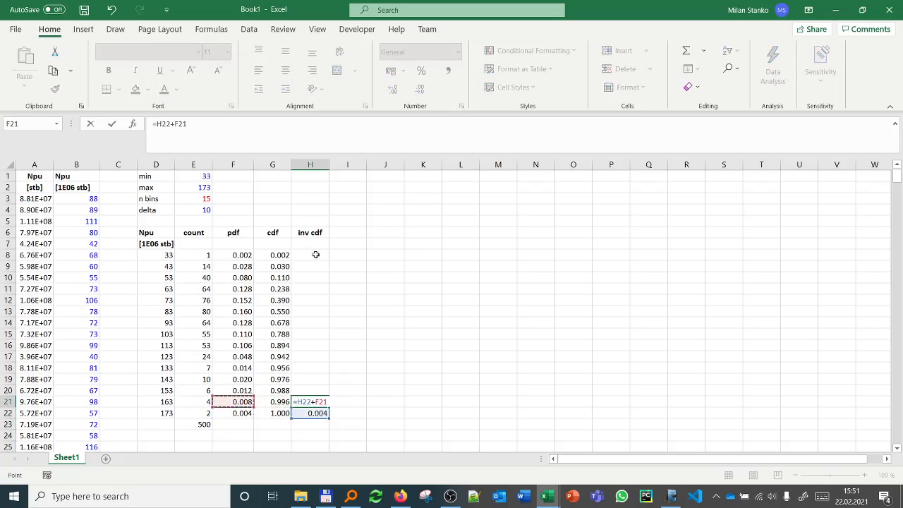
{"action": "key", "text": "Return"}
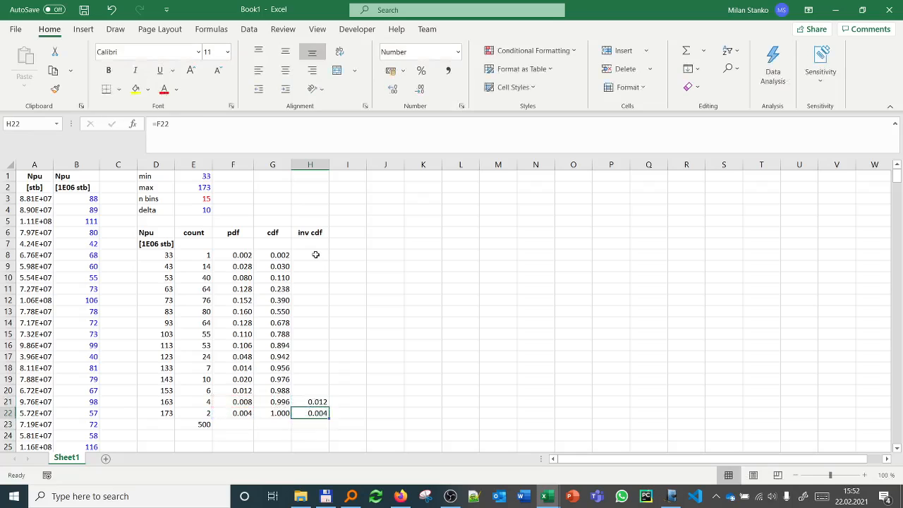
{"action": "left_click", "coordinate": [323, 403]}
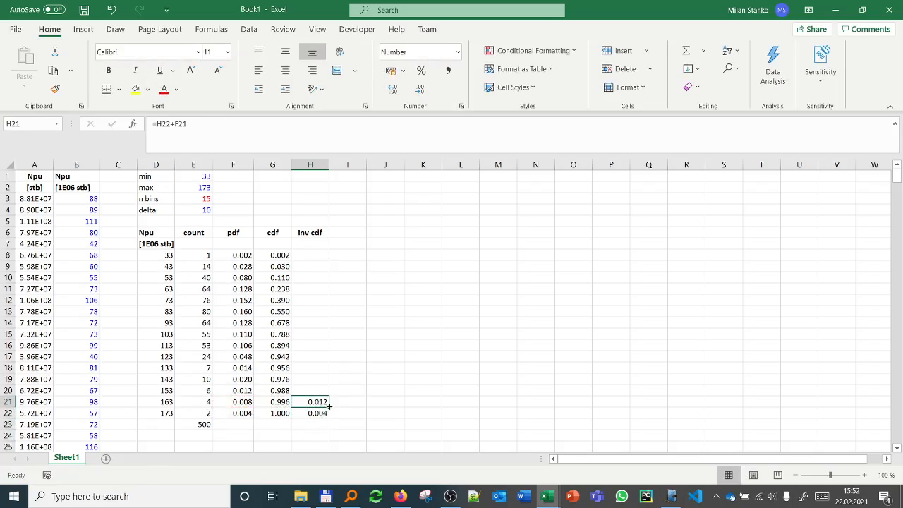
{"action": "left_click_drag", "start_coordinate": [329, 407], "coordinate": [324, 254]}
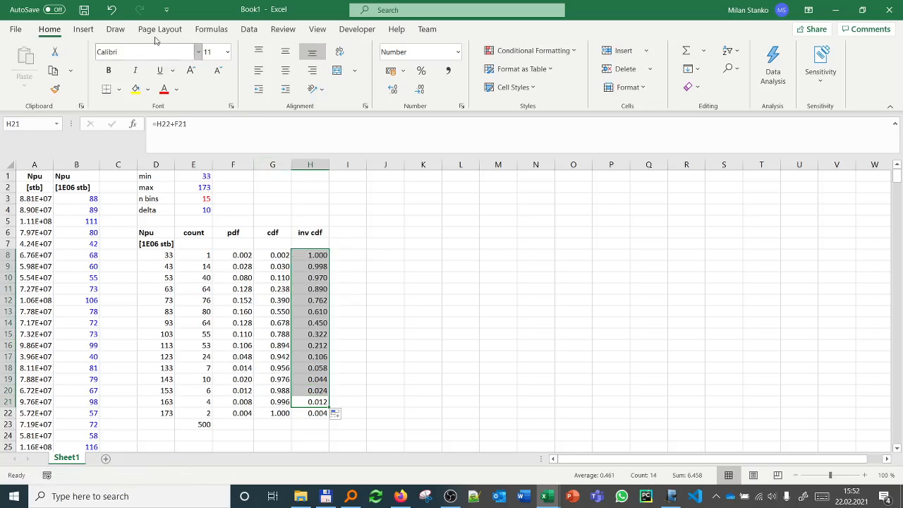
Step: Insert a 2-D clustered column chart and move it to the empty cells beside the table
{"action": "left_click", "coordinate": [83, 29]}
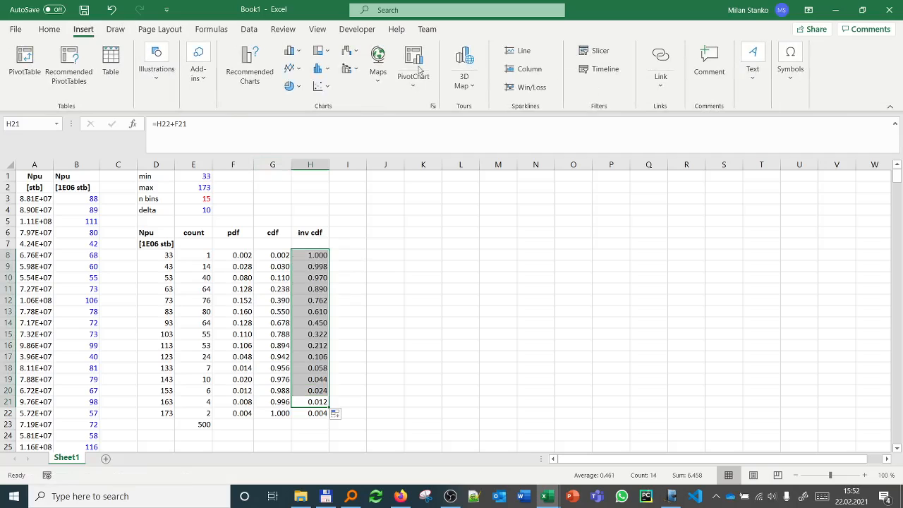
{"action": "left_click", "coordinate": [325, 71]}
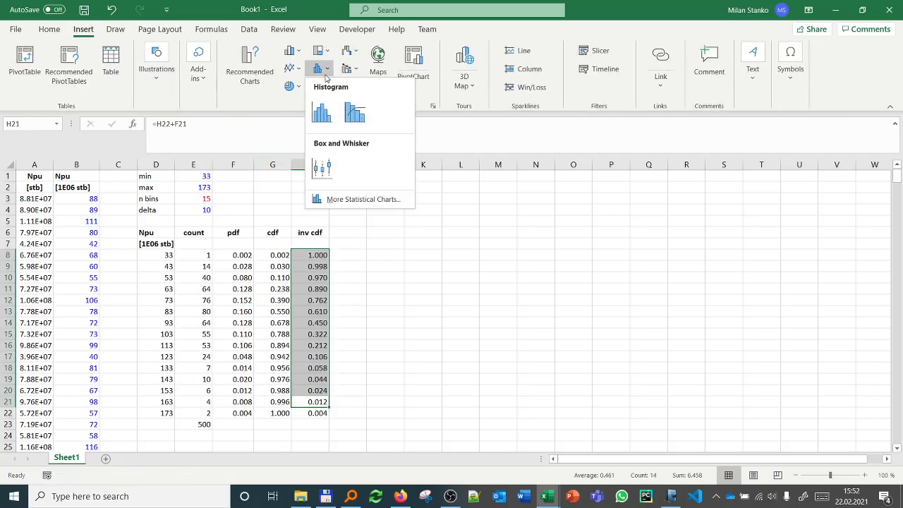
{"action": "left_click", "coordinate": [296, 54]}
{"action": "left_click", "coordinate": [297, 54]}
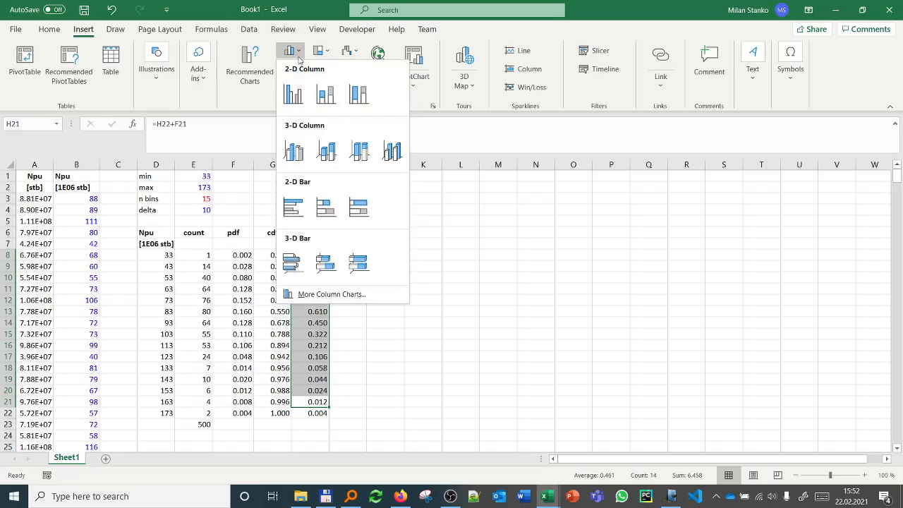
{"action": "left_click", "coordinate": [299, 95]}
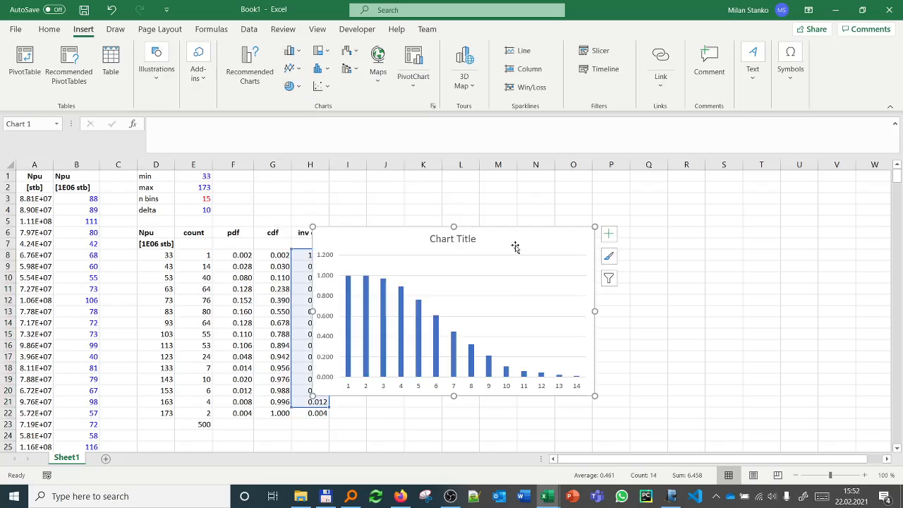
{"action": "left_click_drag", "start_coordinate": [515, 246], "coordinate": [576, 234]}
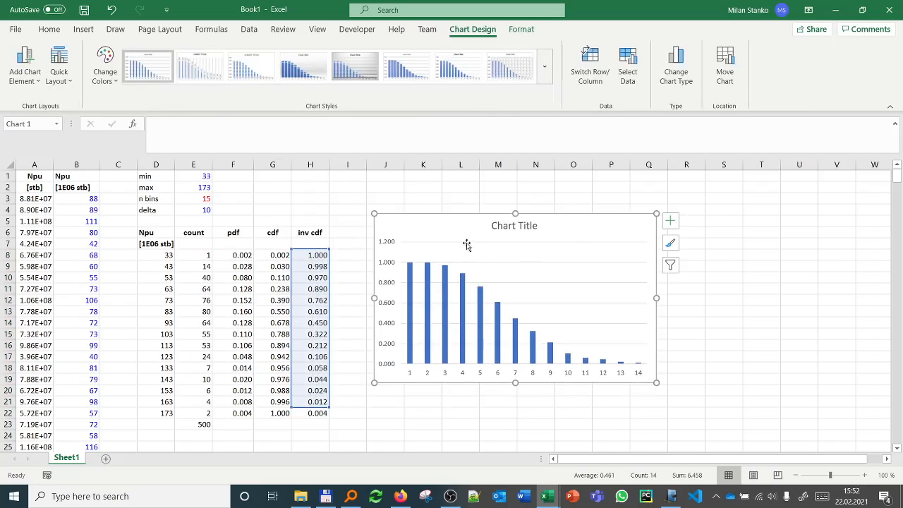
Step: Change the chart's series values to the pdf range F8:F22
{"action": "right_click", "coordinate": [466, 245]}
{"action": "left_click", "coordinate": [500, 300]}
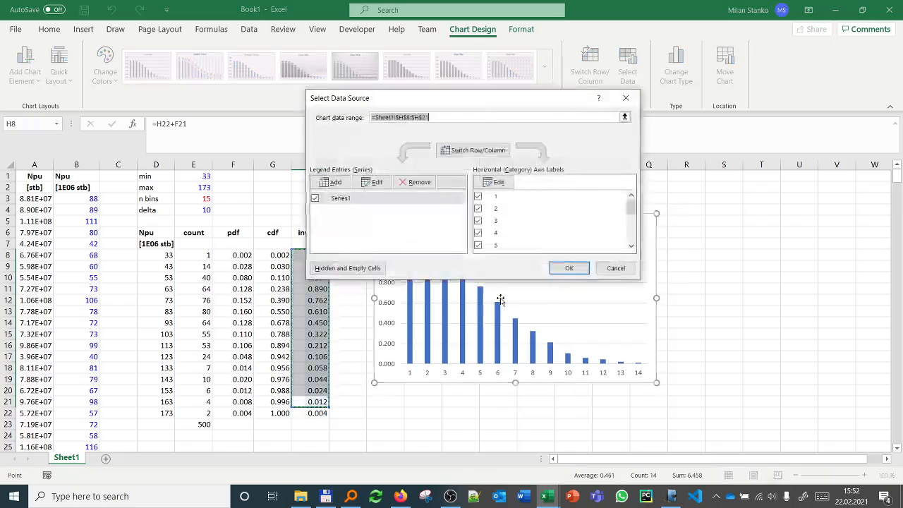
{"action": "left_click", "coordinate": [374, 182]}
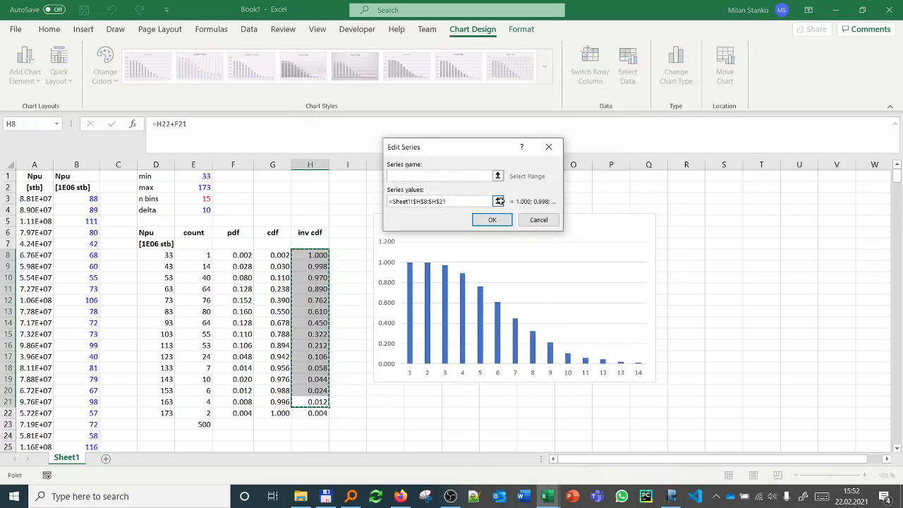
{"action": "left_click", "coordinate": [499, 202]}
{"action": "left_click_drag", "start_coordinate": [233, 256], "coordinate": [233, 415]}
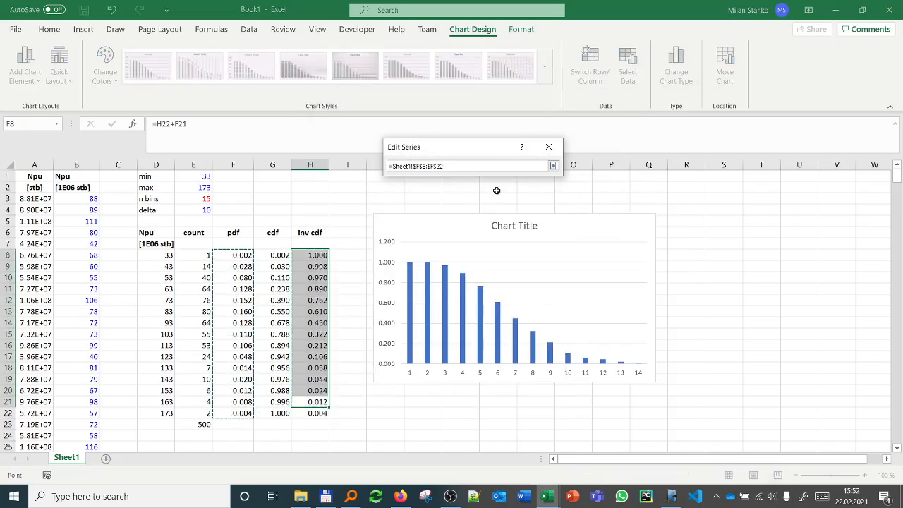
{"action": "left_click", "coordinate": [553, 166]}
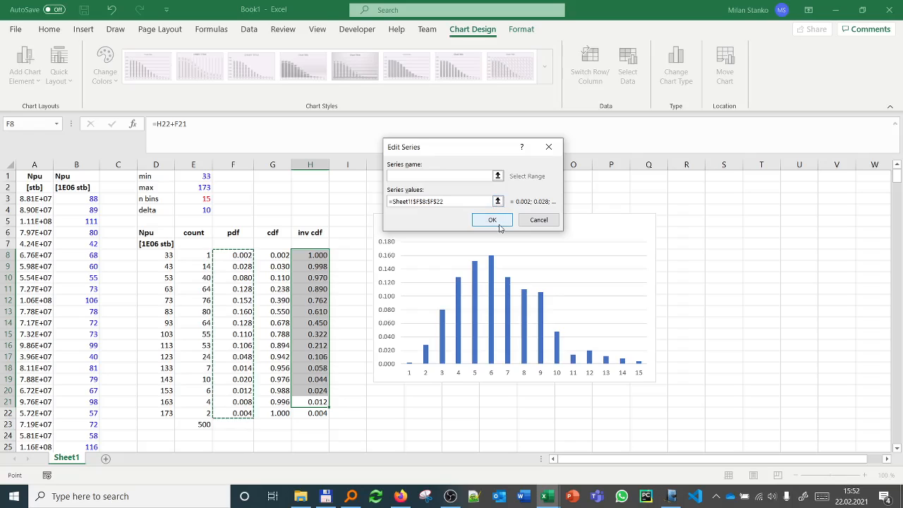
{"action": "left_click", "coordinate": [491, 219]}
Step: Set the chart's horizontal axis labels to the Npu bin values in D8:D22 and apply the data source changes
{"action": "left_click", "coordinate": [496, 186]}
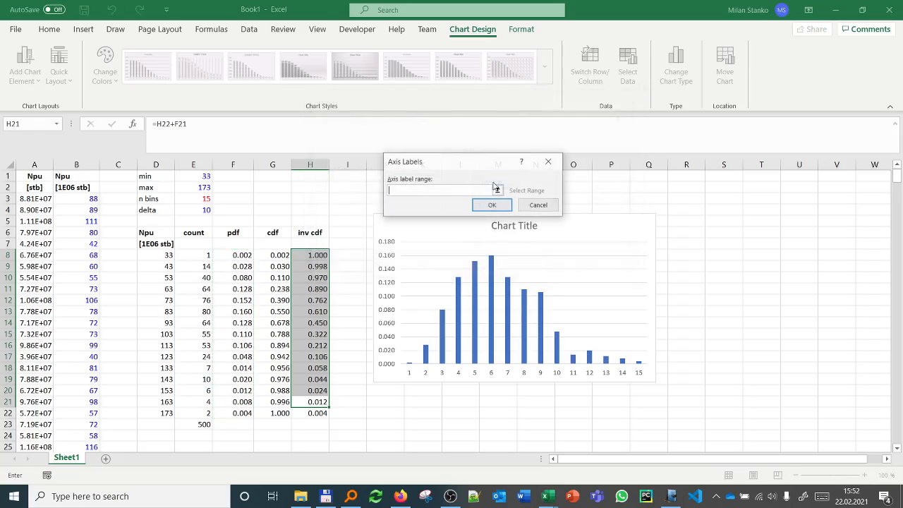
{"action": "left_click_drag", "start_coordinate": [162, 253], "coordinate": [168, 412]}
{"action": "left_click", "coordinate": [492, 205]}
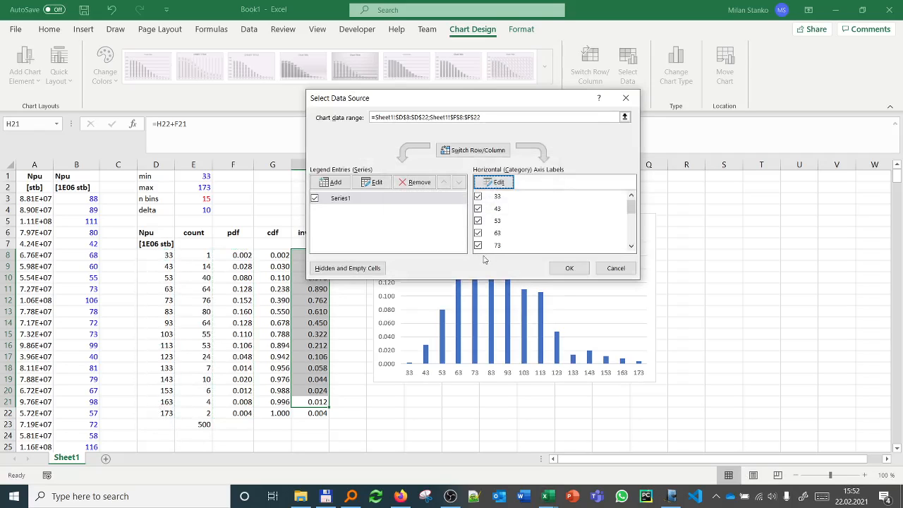
{"action": "left_click", "coordinate": [568, 268]}
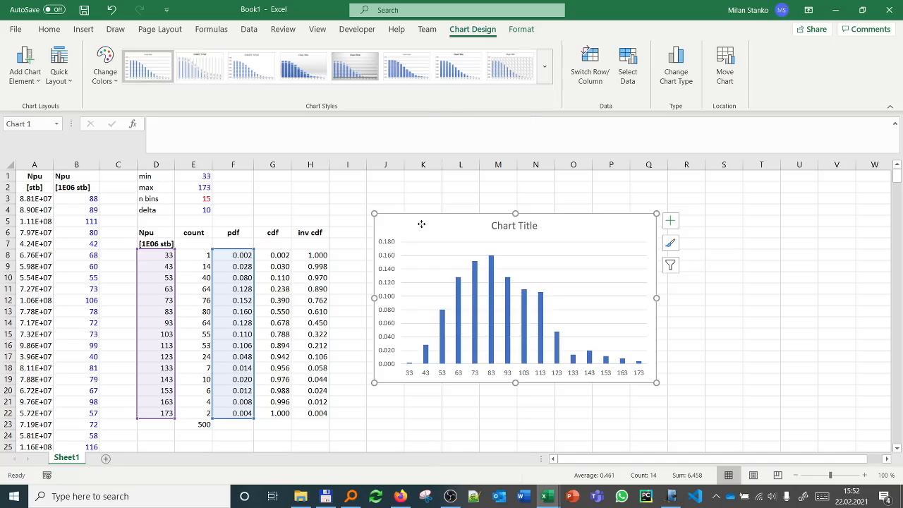
Step: Move the chart to a new chart sheet named pdf
{"action": "right_click", "coordinate": [421, 226]}
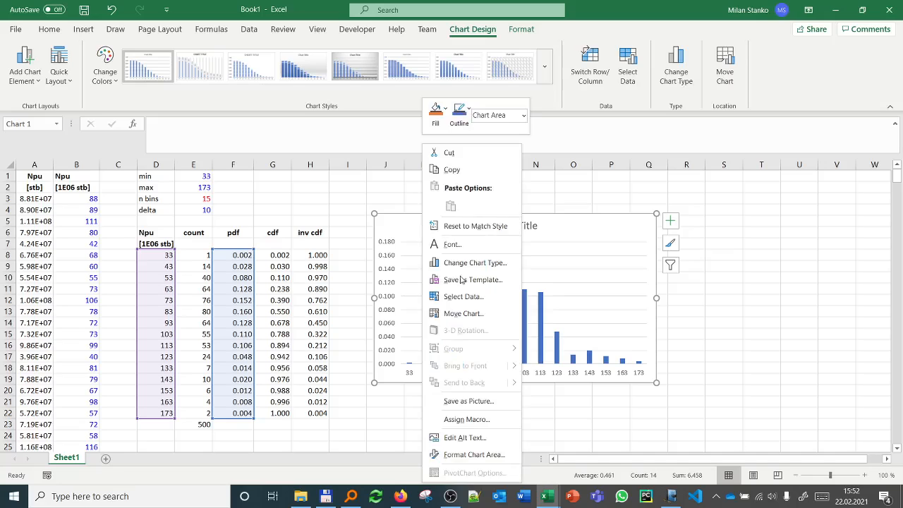
{"action": "left_click", "coordinate": [470, 315]}
{"action": "left_click", "coordinate": [407, 295]}
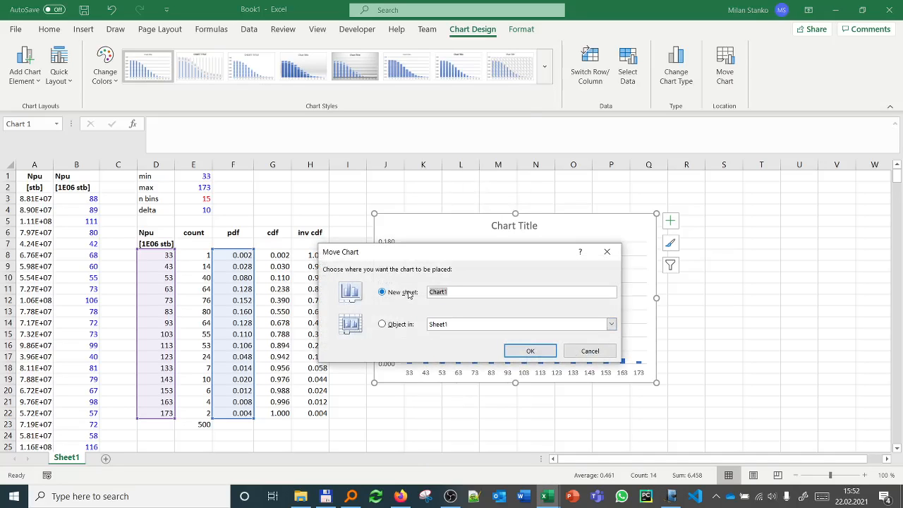
{"action": "type", "text": "pdf"}
{"action": "key", "text": "Return"}
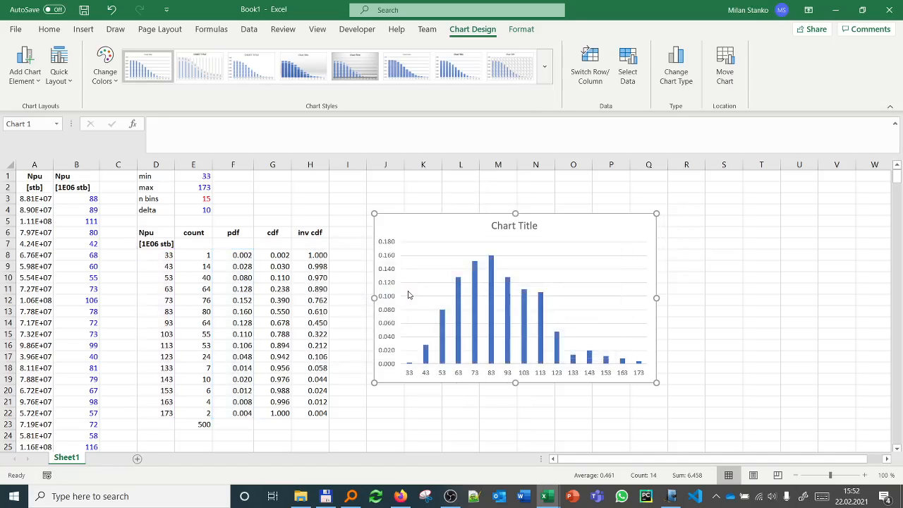
Step: Format all chart text at size 16, not bold, with the Automatic black font color
{"action": "left_click", "coordinate": [49, 29]}
{"action": "left_click", "coordinate": [228, 52]}
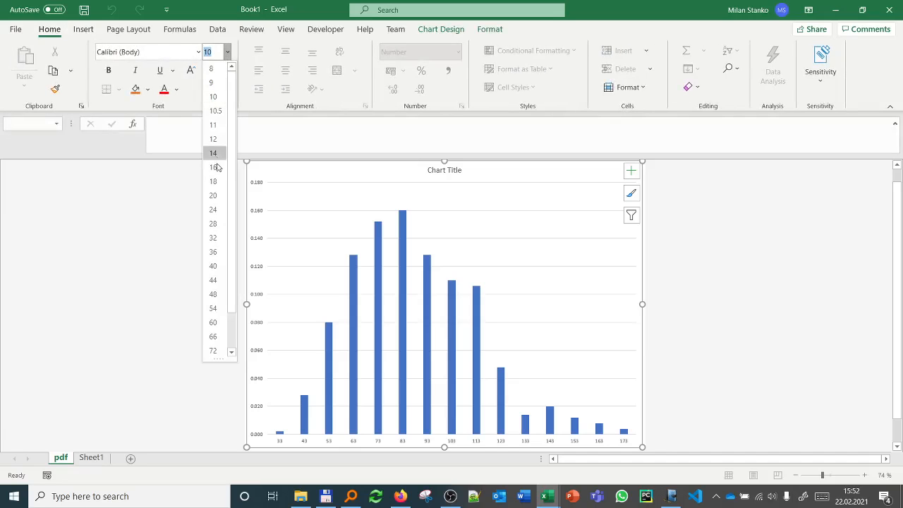
{"action": "left_click", "coordinate": [218, 162]}
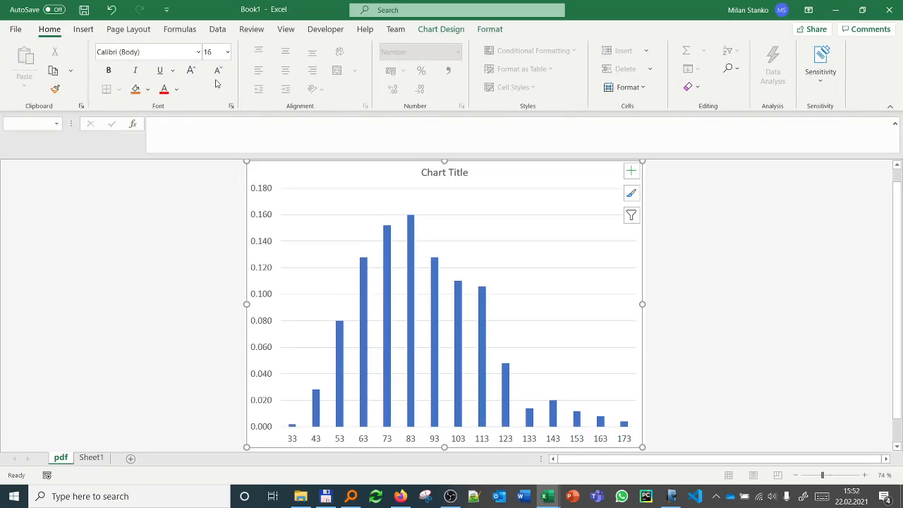
{"action": "left_click", "coordinate": [108, 72]}
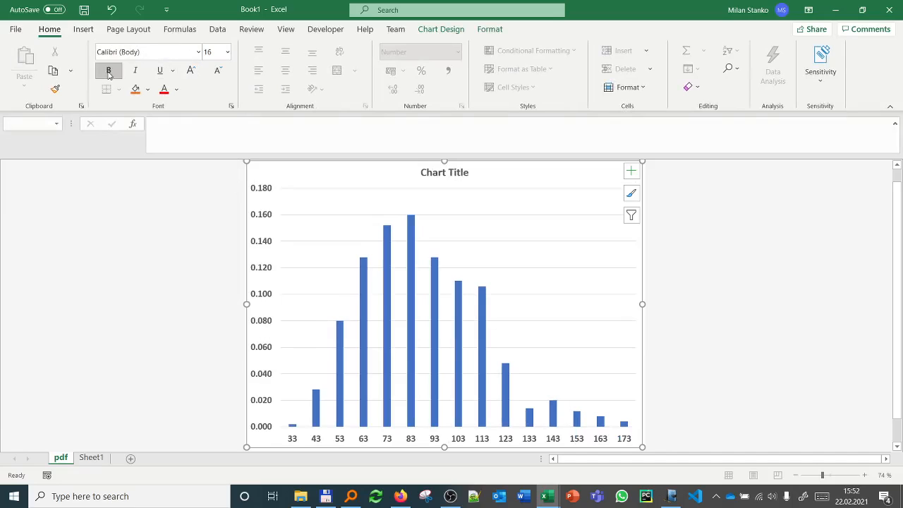
{"action": "left_click", "coordinate": [176, 89]}
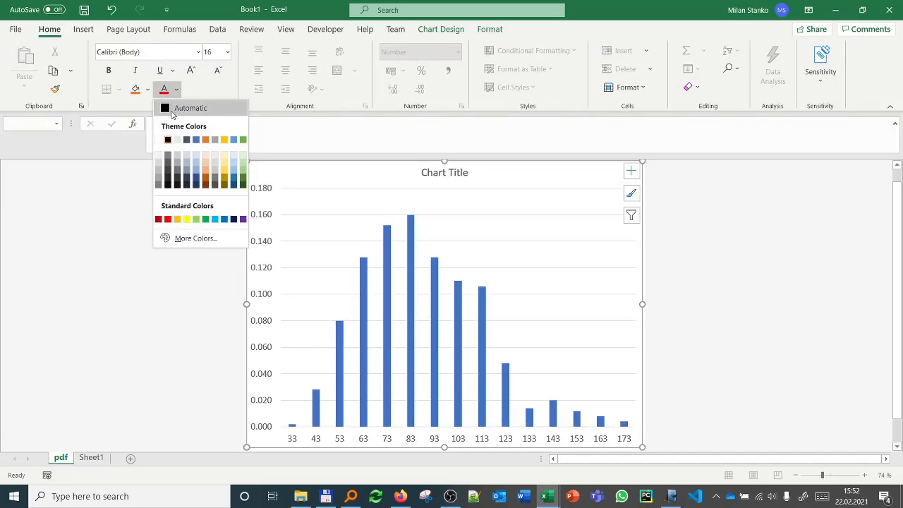
{"action": "left_click", "coordinate": [173, 110]}
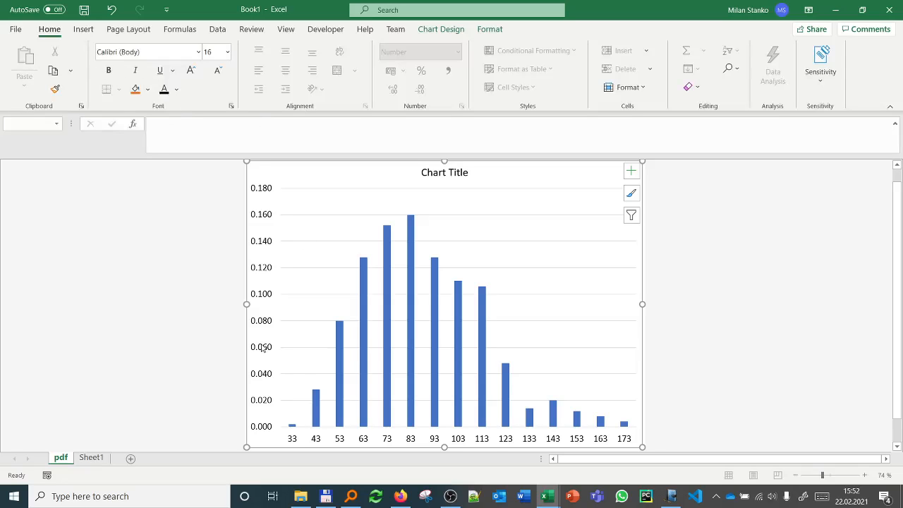
Step: Give the chart's vertical axis a solid black line
{"action": "left_click", "coordinate": [263, 347]}
{"action": "right_click", "coordinate": [264, 346]}
{"action": "left_click", "coordinate": [288, 334]}
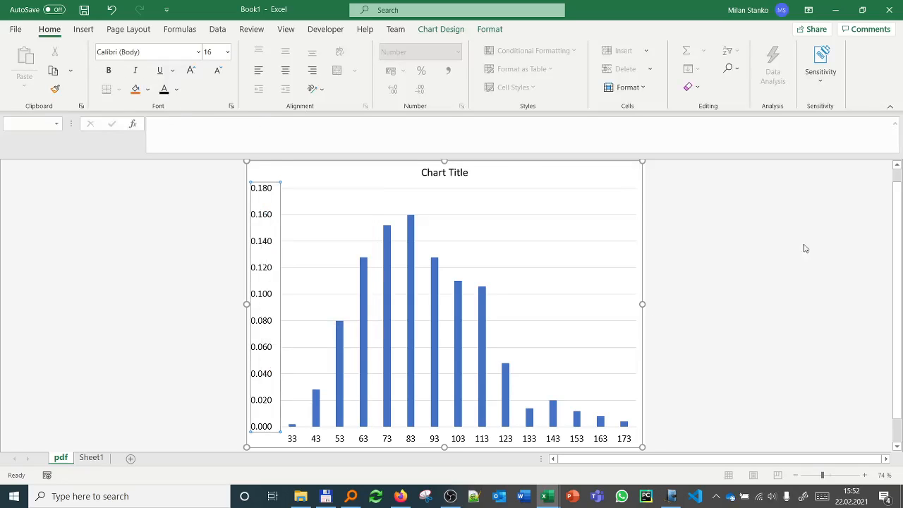
{"action": "left_click", "coordinate": [752, 214]}
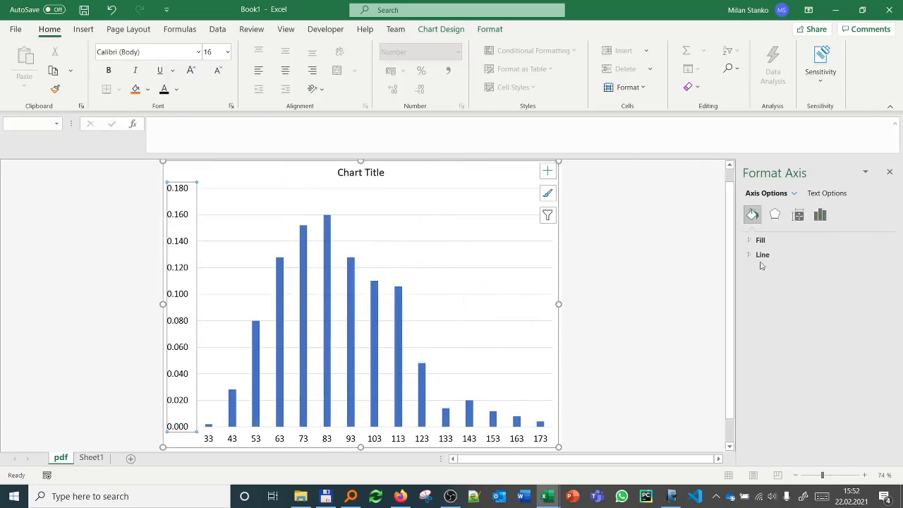
{"action": "left_click", "coordinate": [762, 256]}
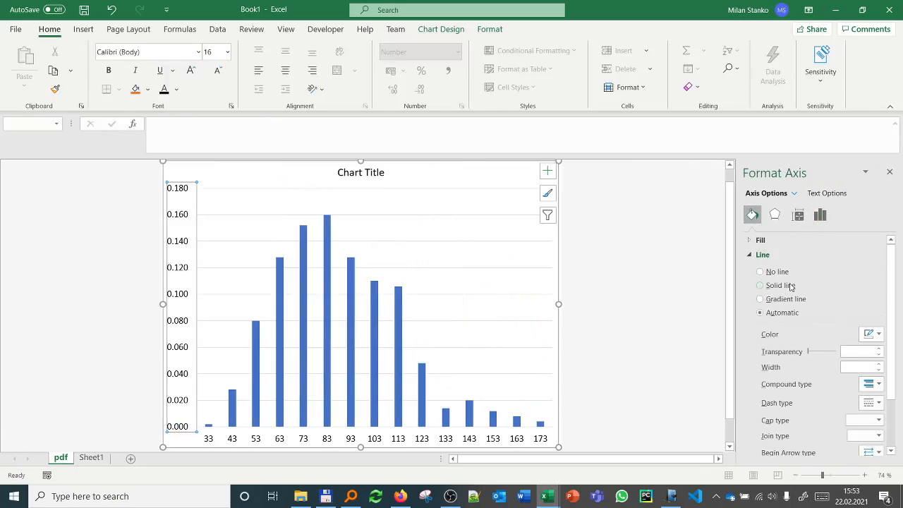
{"action": "left_click", "coordinate": [779, 285]}
{"action": "left_click", "coordinate": [872, 333]}
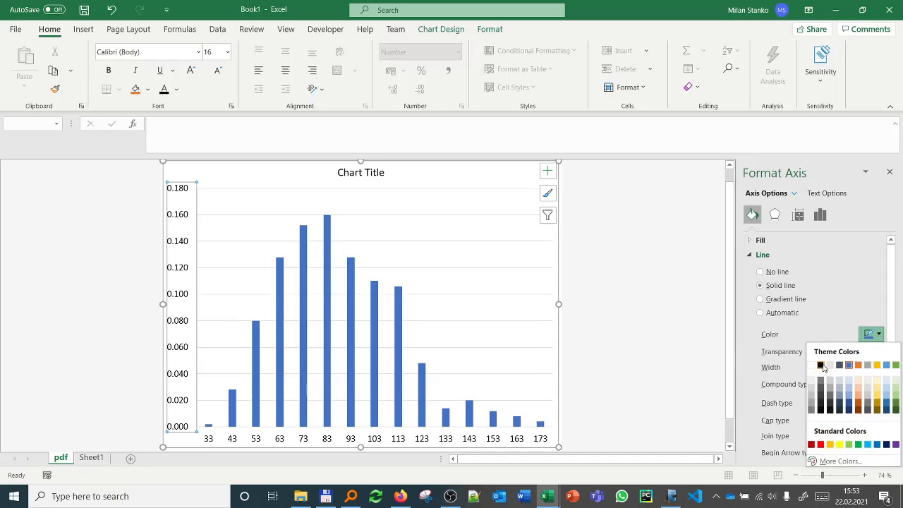
{"action": "left_click", "coordinate": [821, 365]}
Step: Set the vertical axis's major tick marks to Outside
{"action": "left_click", "coordinate": [819, 223]}
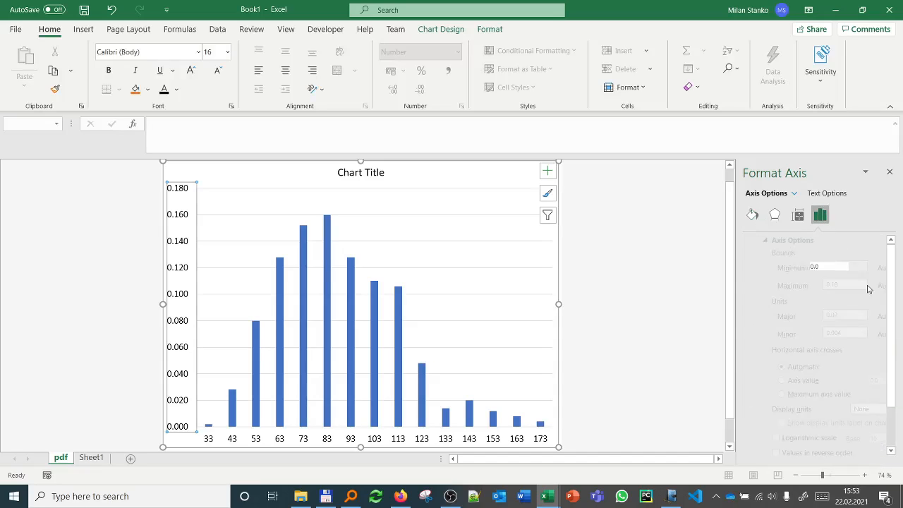
{"action": "left_click_drag", "start_coordinate": [894, 287], "coordinate": [899, 413]}
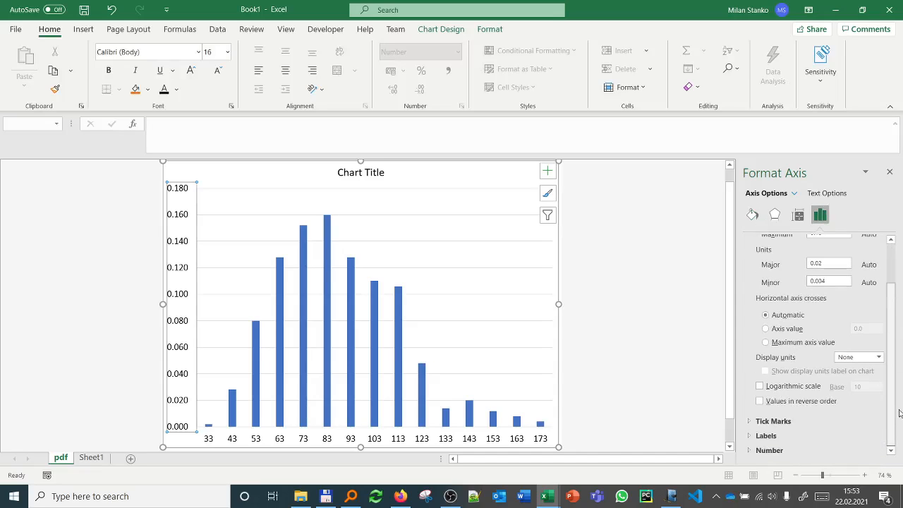
{"action": "left_click", "coordinate": [790, 421]}
{"action": "left_click", "coordinate": [840, 436]}
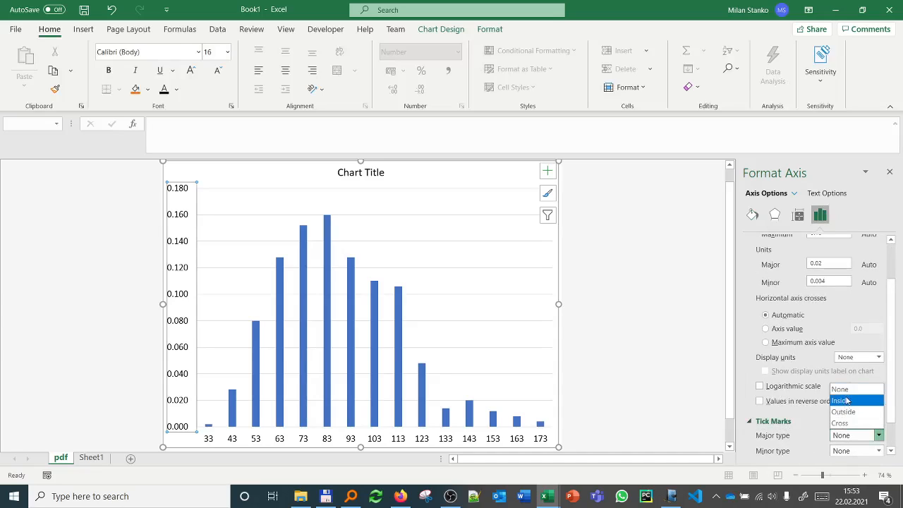
{"action": "left_click", "coordinate": [850, 413]}
Step: Set the horizontal axis's major tick marks to Outside and color its line black
{"action": "left_click", "coordinate": [264, 439]}
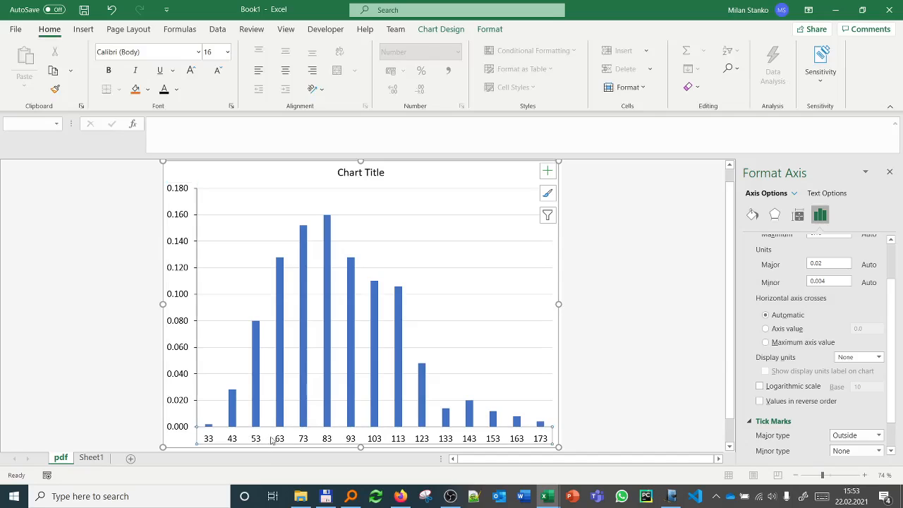
{"action": "scroll", "coordinate": [847, 381], "scroll_direction": "down", "scroll_amount": 2}
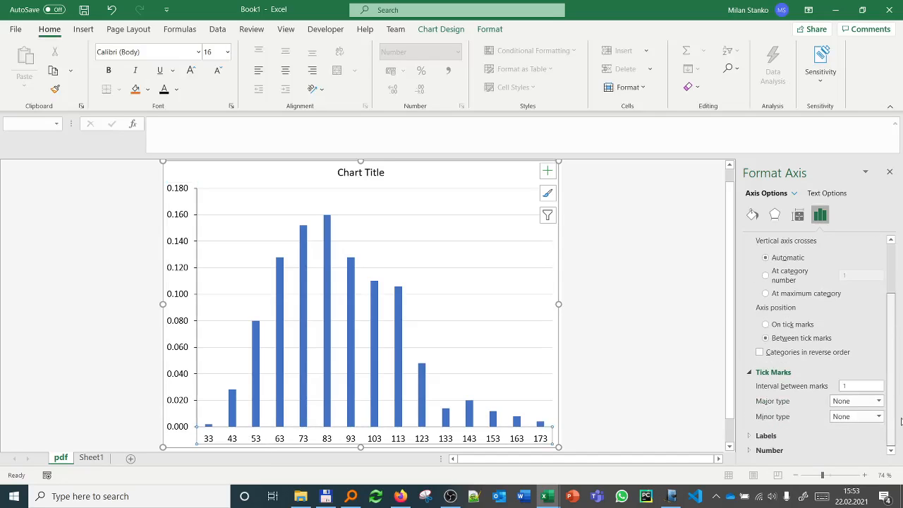
{"action": "left_click", "coordinate": [853, 402]}
{"action": "left_click", "coordinate": [850, 436]}
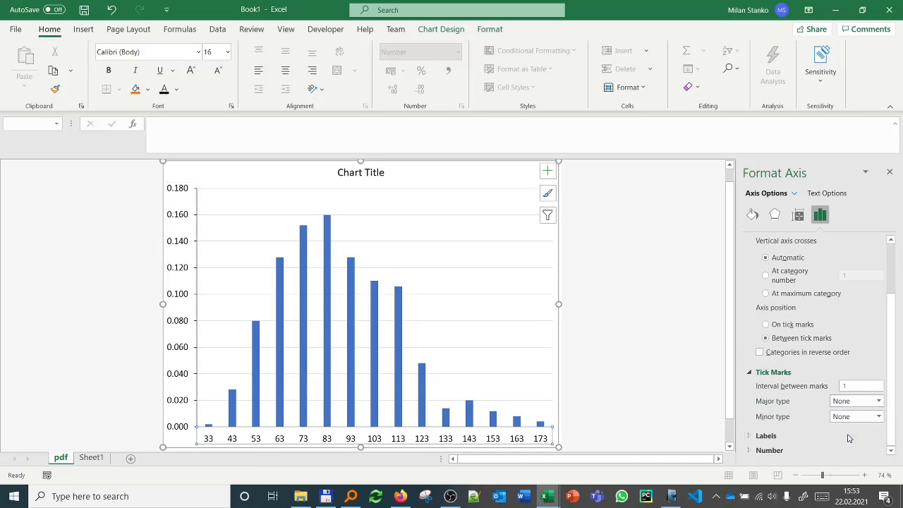
{"action": "left_click", "coordinate": [751, 216]}
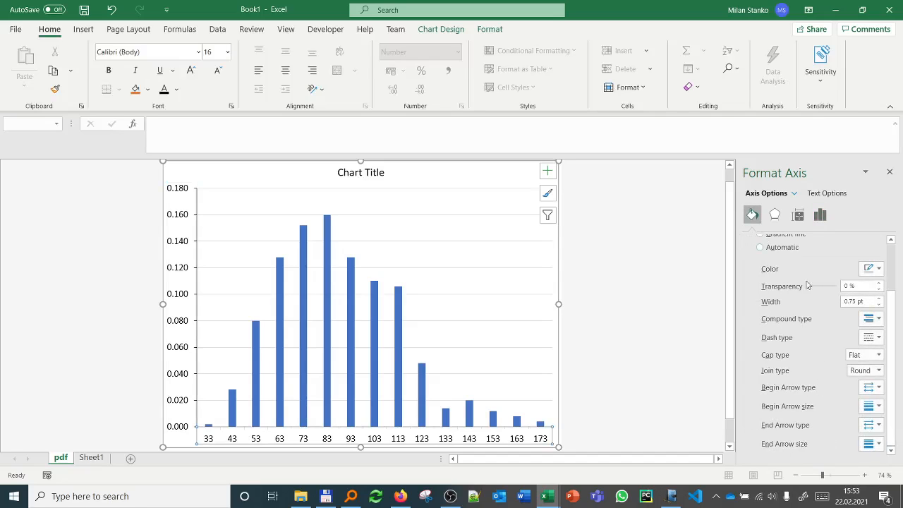
{"action": "left_click", "coordinate": [869, 268]}
{"action": "left_click", "coordinate": [820, 300]}
Step: Add axis titles to the chart and change the vertical one to "probability (pdf)"
{"action": "left_click", "coordinate": [547, 172]}
{"action": "left_click", "coordinate": [572, 203]}
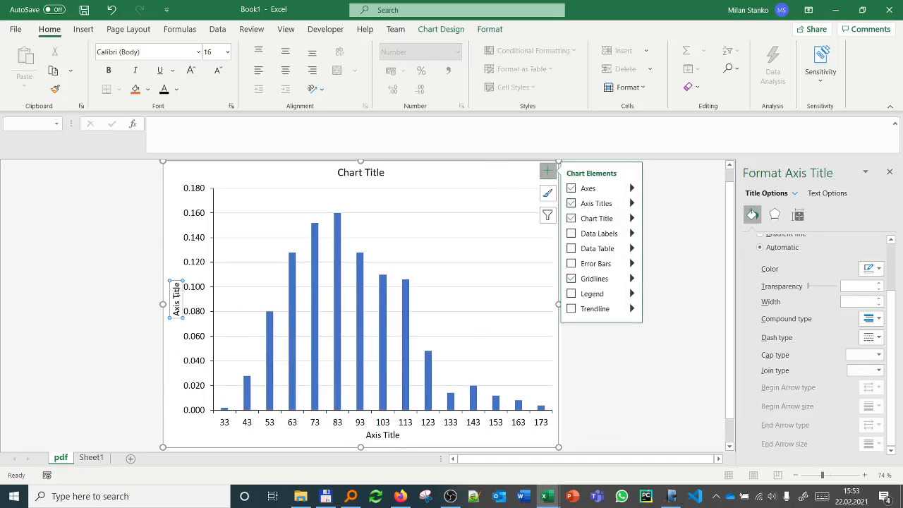
{"action": "left_click_drag", "start_coordinate": [176, 300], "coordinate": [175, 328]}
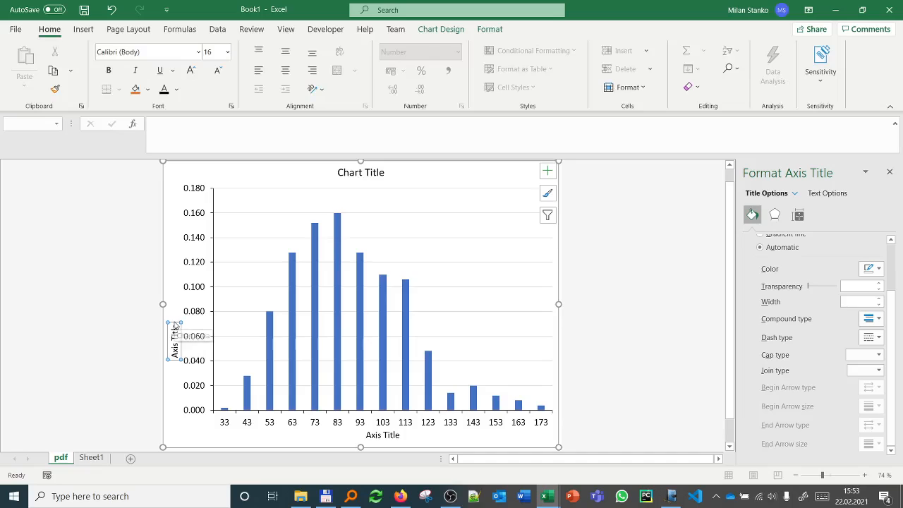
{"action": "key", "text": "ctrl+z"}
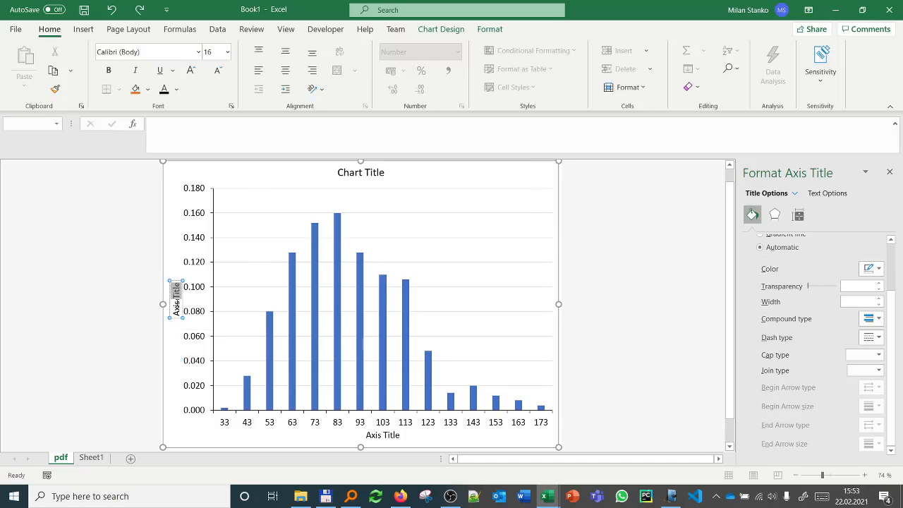
{"action": "left_click_drag", "start_coordinate": [176, 300], "coordinate": [177, 314]}
{"action": "type", "text": "probability (pdf)"}
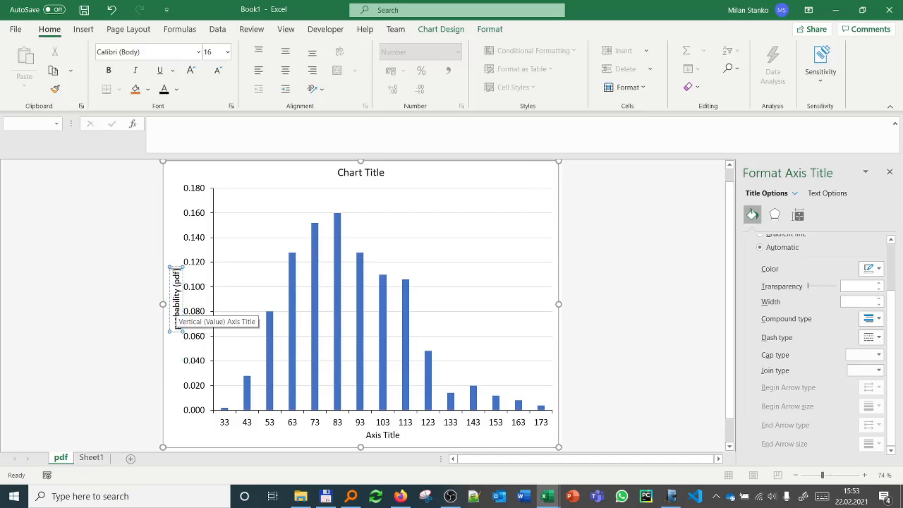
Step: Change the horizontal axis title to "Ultimate cumulative oil production, Npu, [1E06 stb]"
{"action": "left_click", "coordinate": [387, 437]}
{"action": "left_click_drag", "start_coordinate": [366, 436], "coordinate": [397, 437]}
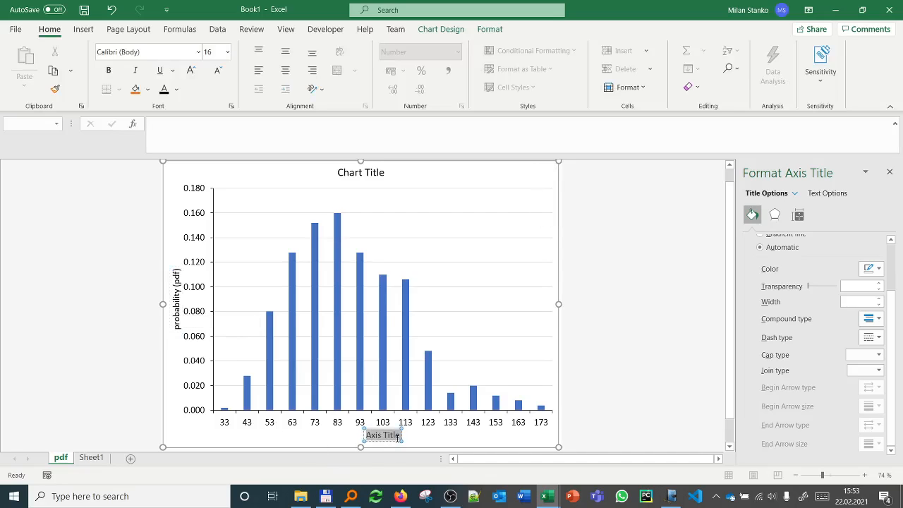
{"action": "type", "text": "Npu,"}
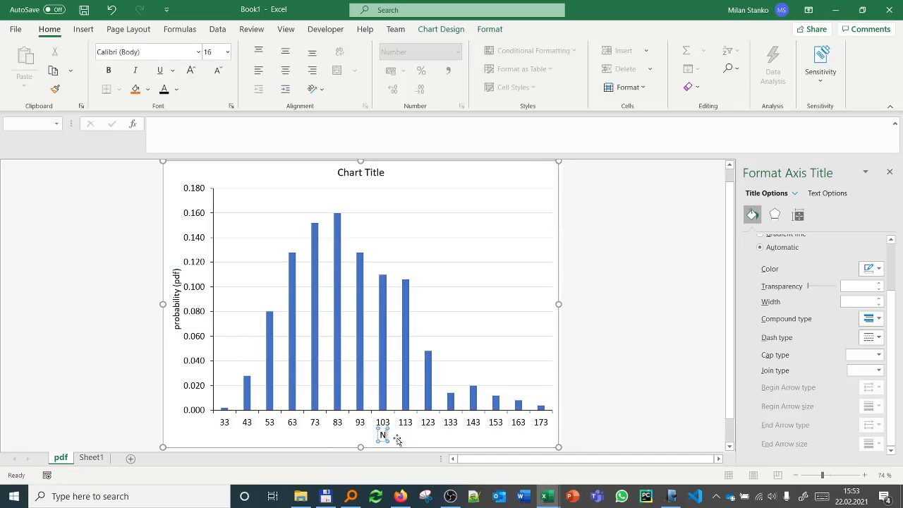
{"action": "key", "text": "BackSpace"}
{"action": "key", "text": "BackSpace"}
{"action": "key", "text": "BackSpace"}
{"action": "key", "text": "BackSpace"}
{"action": "key", "text": "BackSpace"}
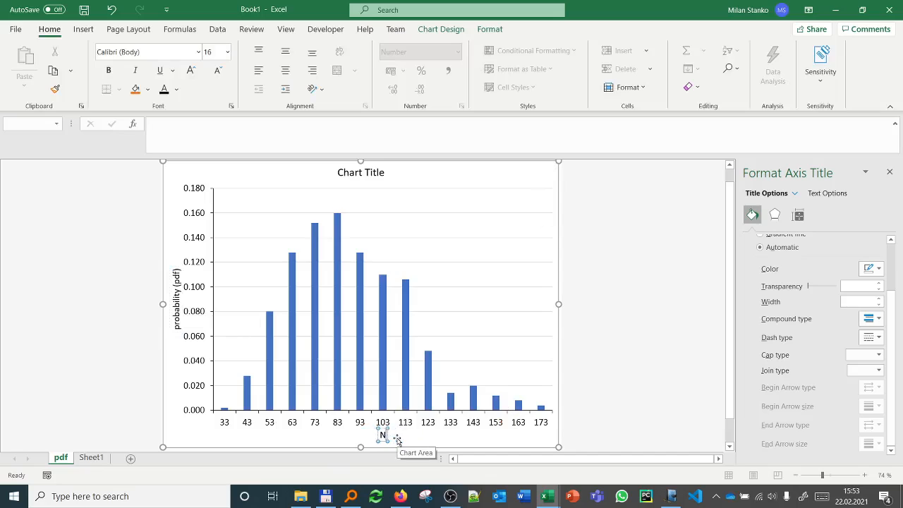
{"action": "type", "text": "Ultimate"}
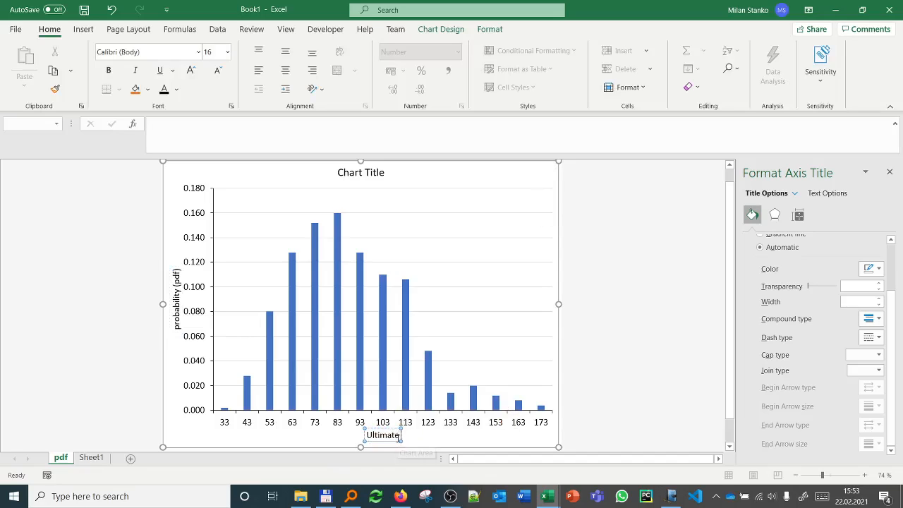
{"action": "type", "text": " oil"}
{"action": "key", "text": "BackSpace"}
{"action": "key", "text": "BackSpace"}
{"action": "key", "text": "BackSpace"}
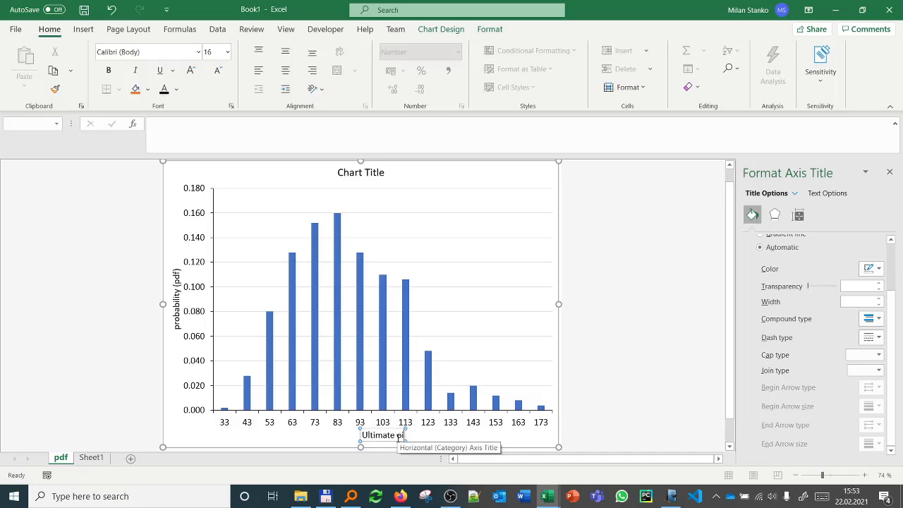
{"action": "type", "text": "cumulativ"}
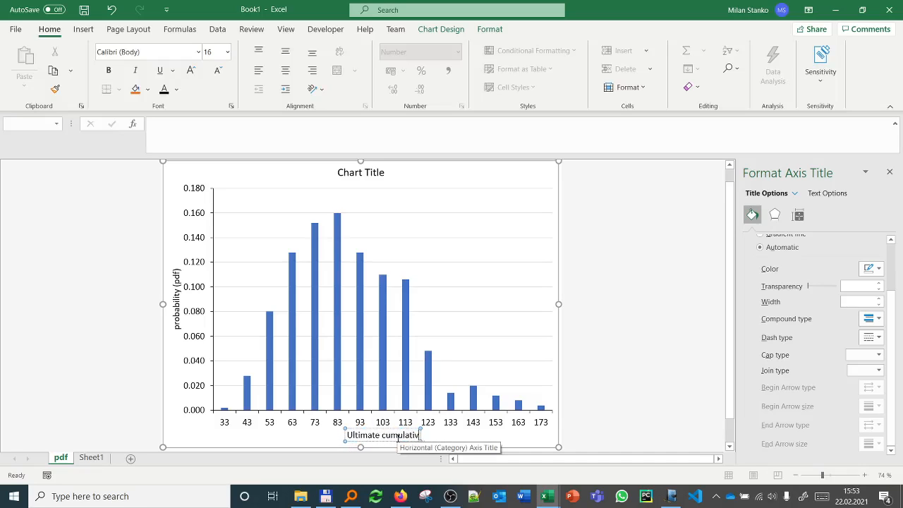
{"action": "type", "text": "e oil production"}
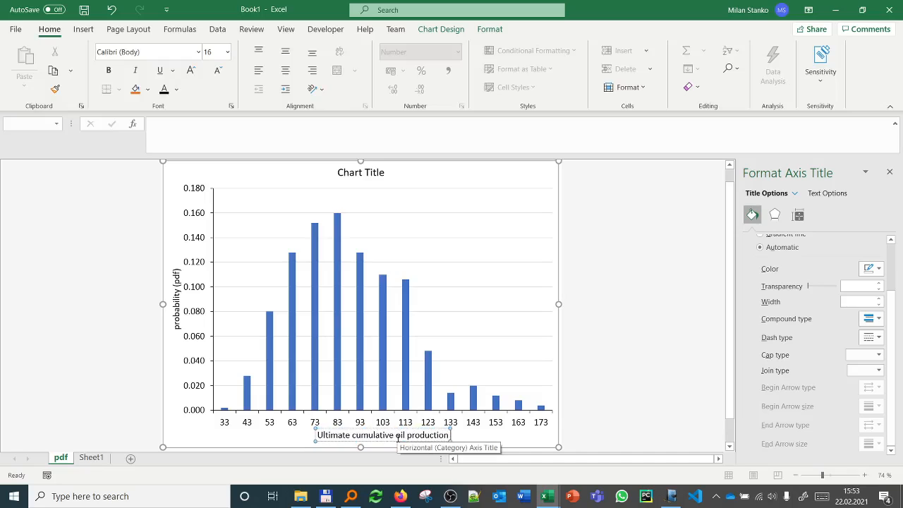
{"action": "type", "text": ", N"}
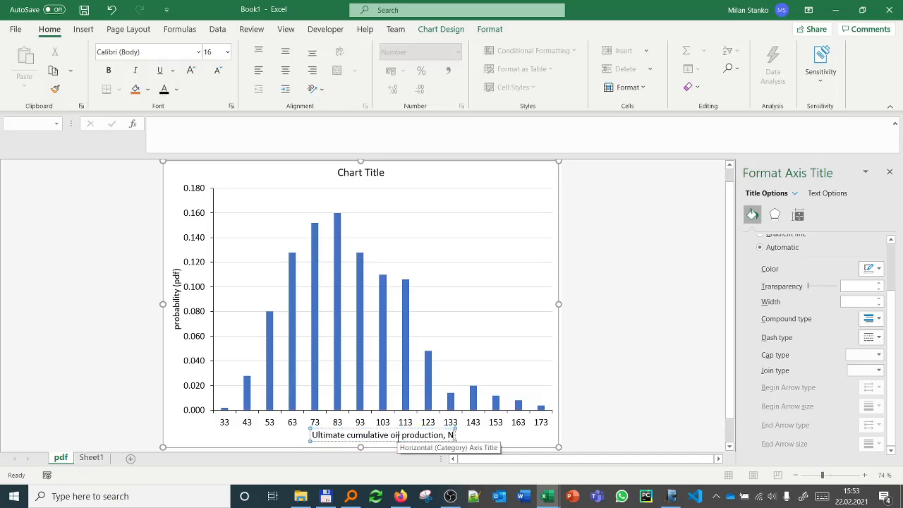
{"action": "type", "text": "pu, ["}
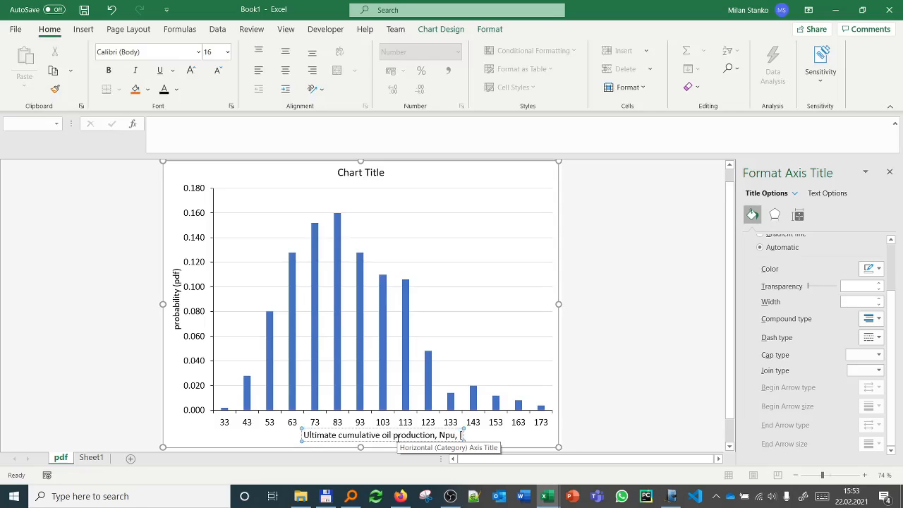
{"action": "type", "text": "1E0"}
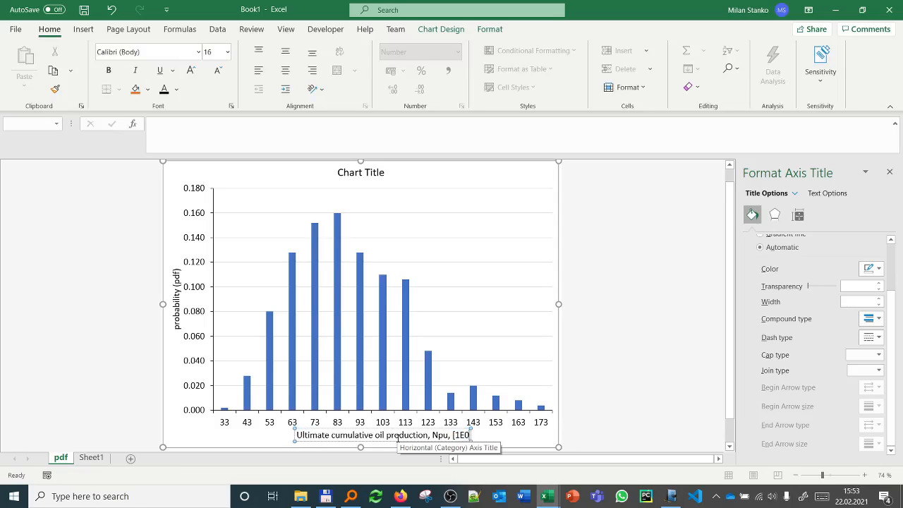
{"action": "type", "text": "6] stb"}
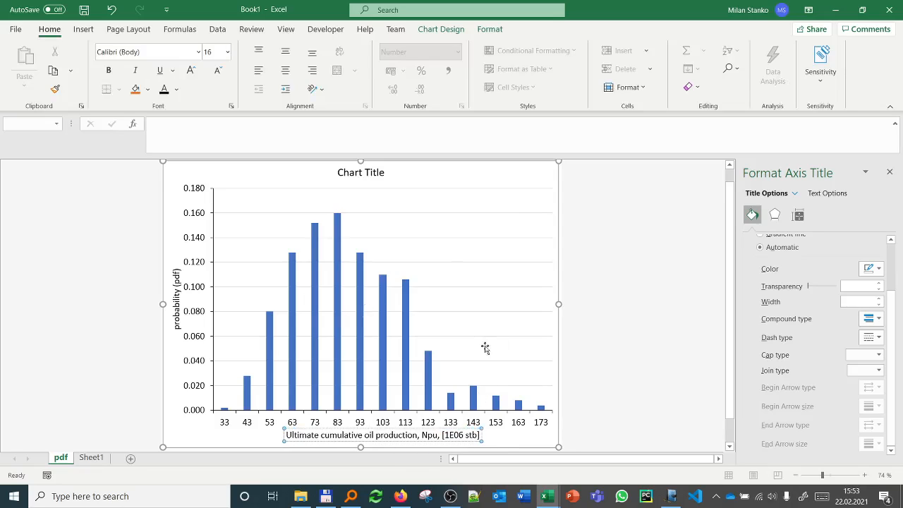
Step: Give the chart's plot area a solid line border
{"action": "left_click", "coordinate": [482, 323]}
{"action": "right_click", "coordinate": [483, 325]}
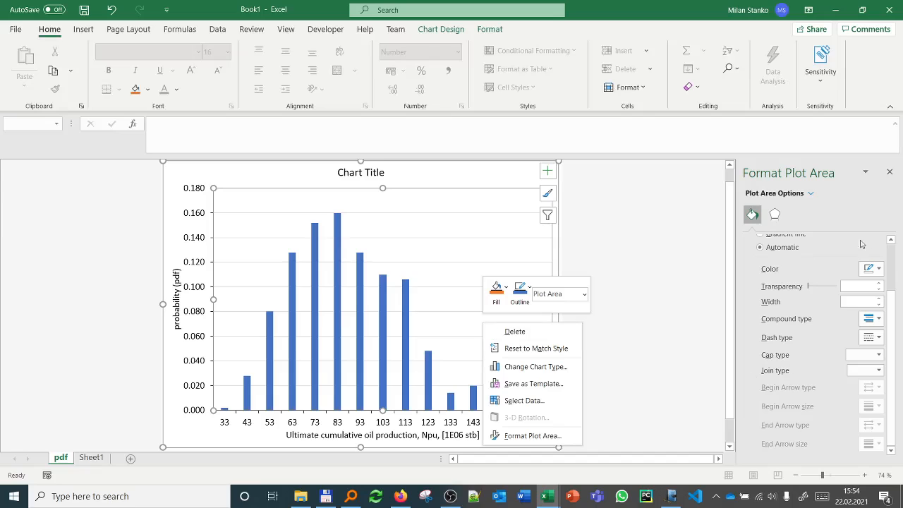
{"action": "left_click", "coordinate": [878, 268]}
{"action": "left_click", "coordinate": [861, 256]}
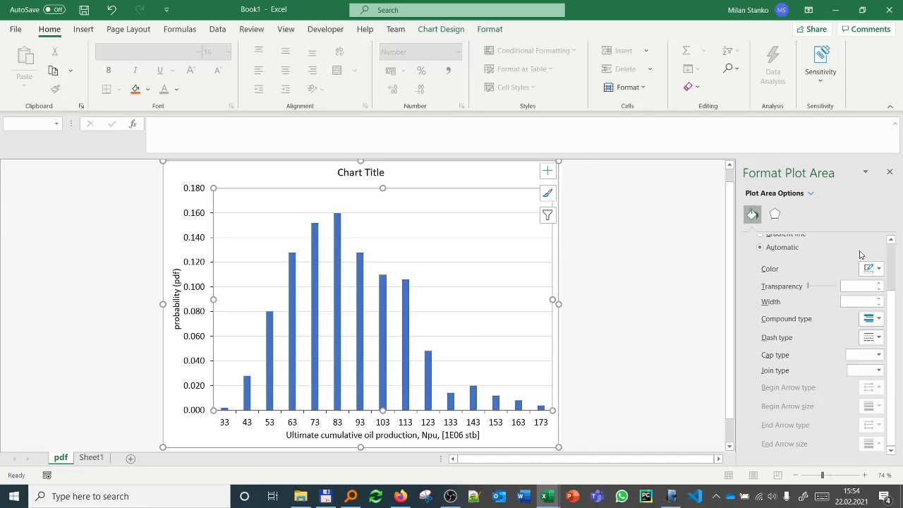
{"action": "scroll", "coordinate": [878, 285], "scroll_direction": "up", "scroll_amount": 3}
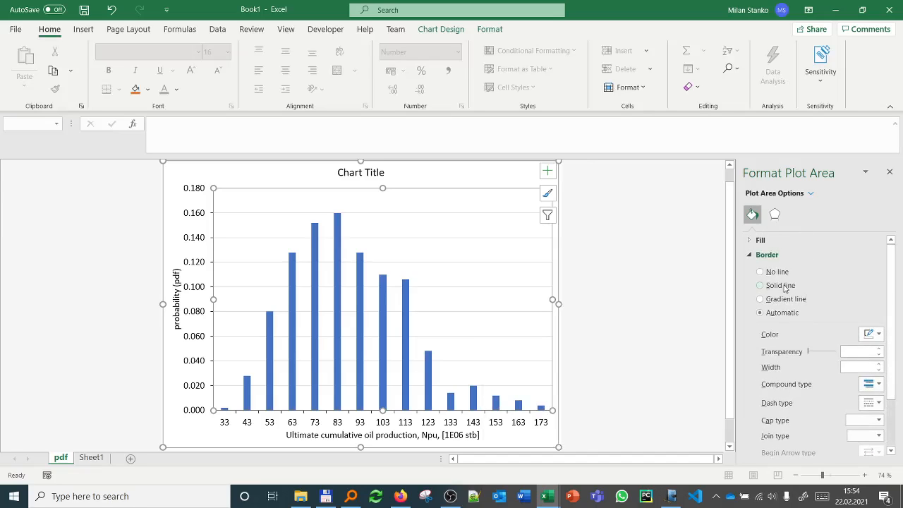
{"action": "left_click", "coordinate": [783, 285]}
{"action": "left_click", "coordinate": [568, 290]}
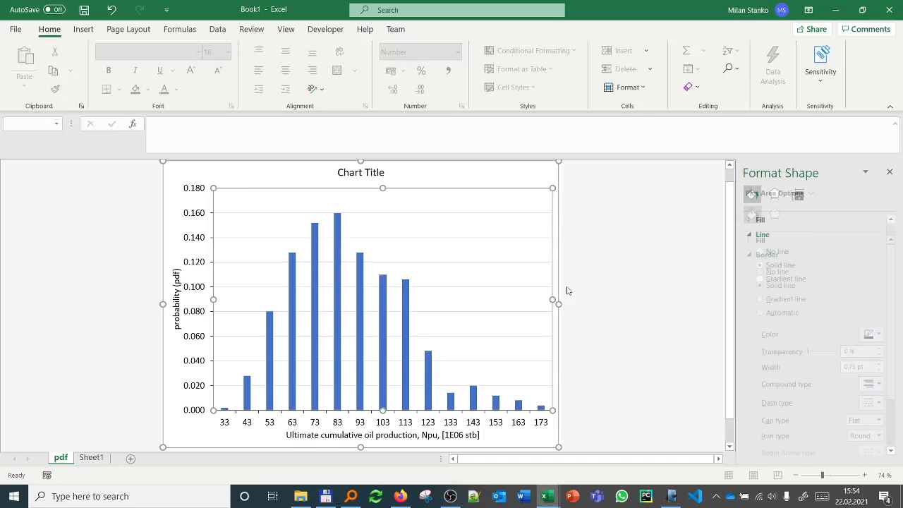
Step: Remove the major gridlines from the chart's plot area
{"action": "left_click", "coordinate": [490, 291]}
{"action": "left_click", "coordinate": [492, 290]}
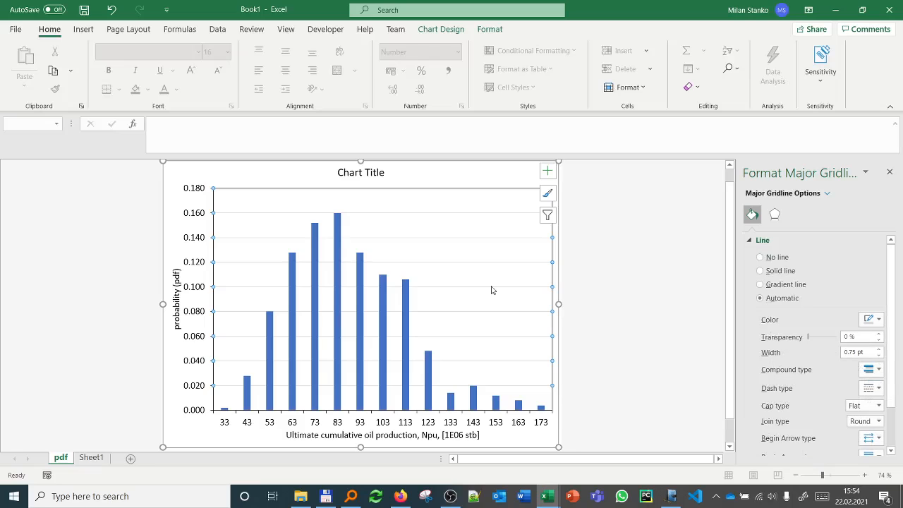
{"action": "left_click", "coordinate": [421, 308]}
Step: Set the column series' gap width to 0 % so the bars touch like a histogram
{"action": "left_click", "coordinate": [407, 317]}
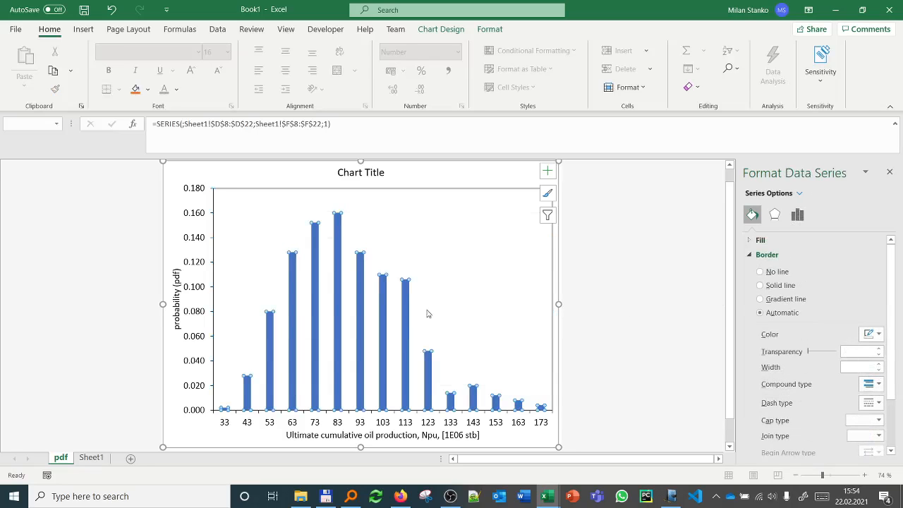
{"action": "scroll", "coordinate": [875, 343], "scroll_direction": "down", "scroll_amount": 3}
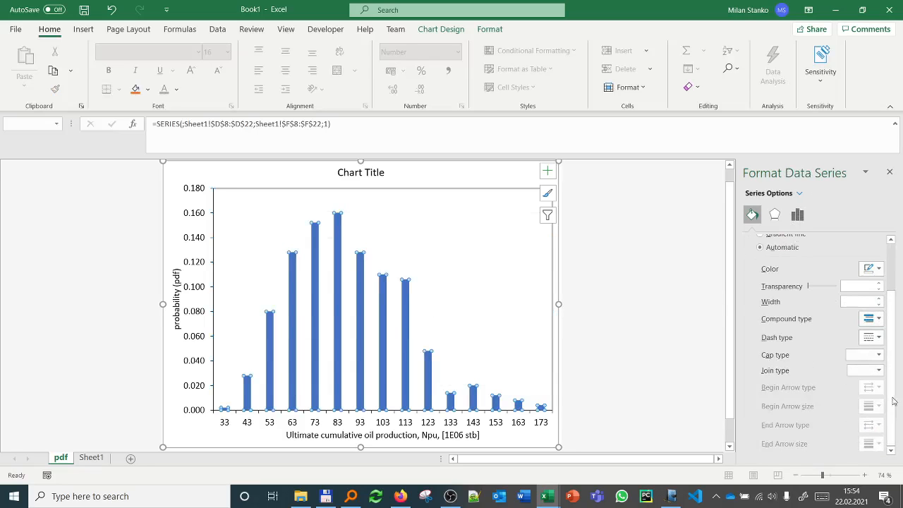
{"action": "left_click", "coordinate": [797, 216]}
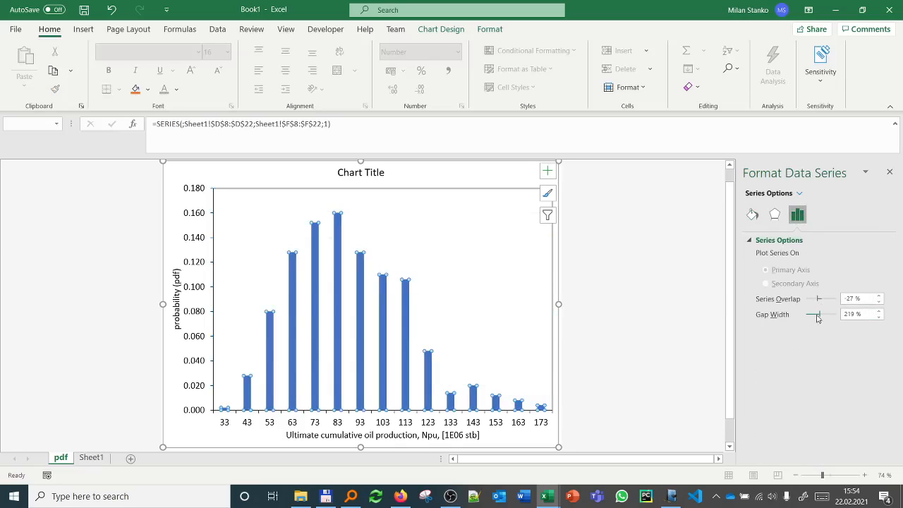
{"action": "left_click_drag", "start_coordinate": [816, 319], "coordinate": [805, 316]}
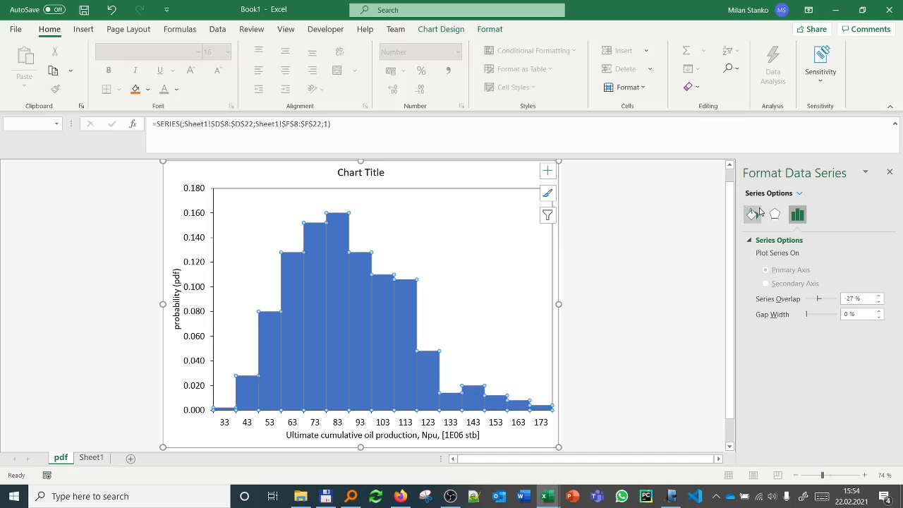
Step: Outline the histogram bars with a solid black border
{"action": "left_click", "coordinate": [754, 214]}
{"action": "left_click", "coordinate": [780, 284]}
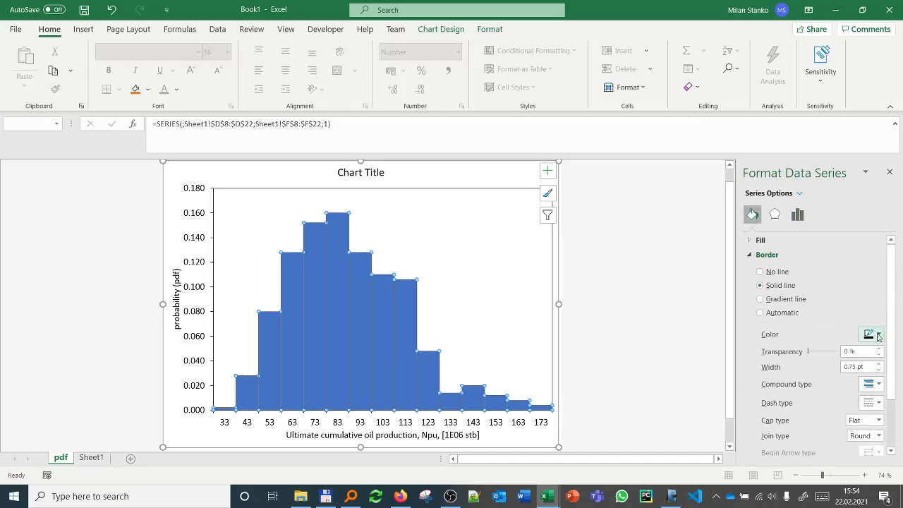
{"action": "left_click", "coordinate": [590, 329]}
Step: Delete the placeholder title above the histogram
{"action": "left_click", "coordinate": [373, 173]}
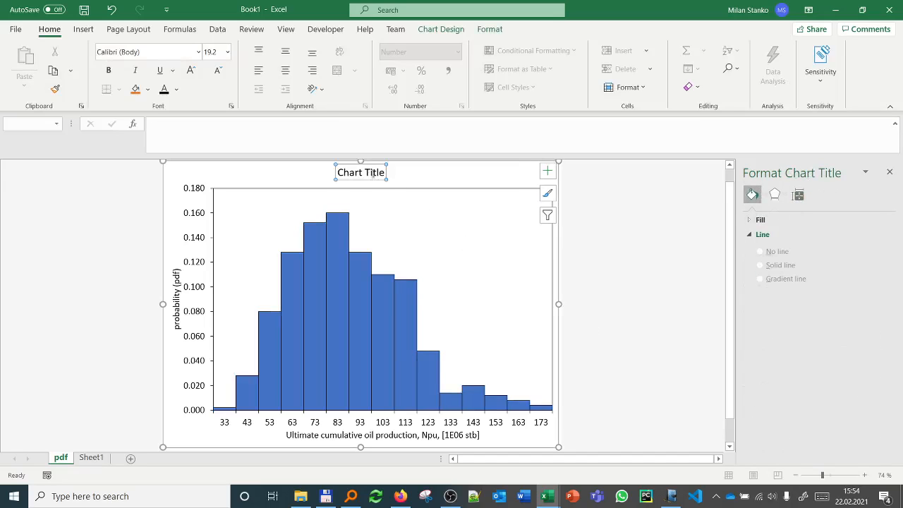
{"action": "key", "text": "Delete"}
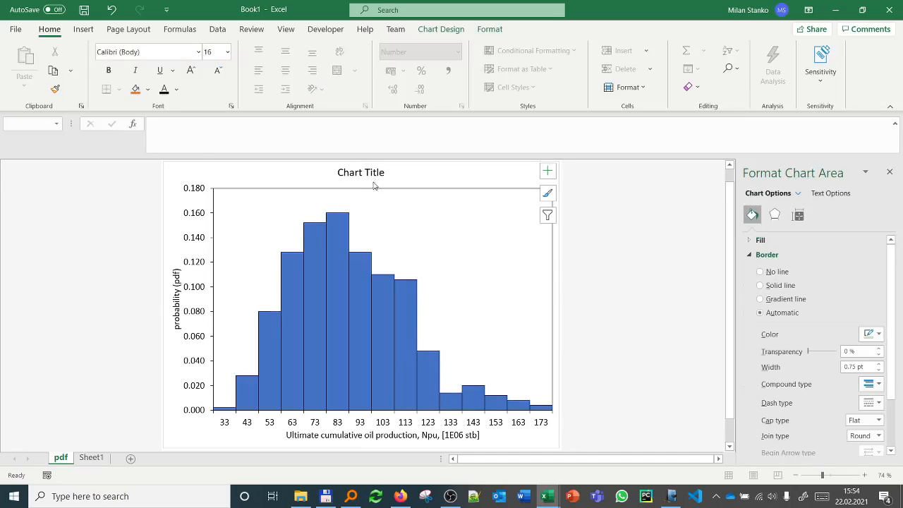
{"action": "left_click", "coordinate": [675, 261]}
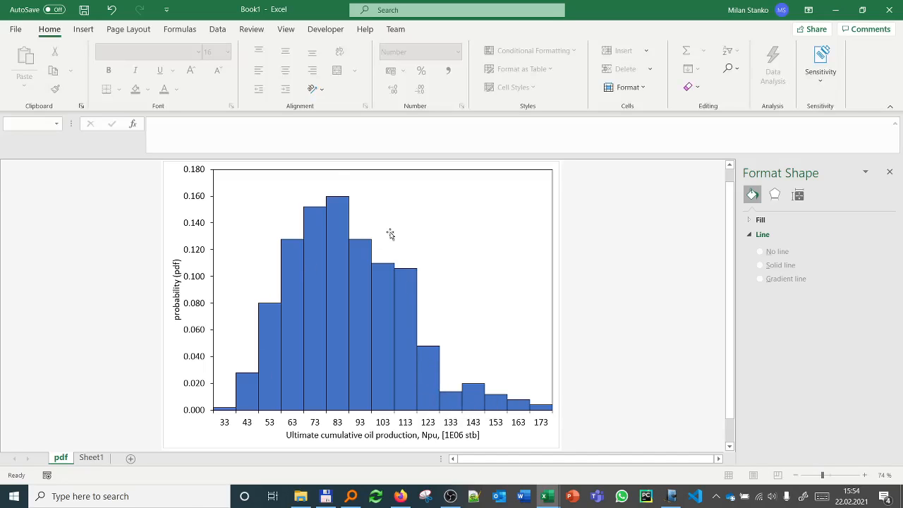
Step: Rename Sheet1 as "data"
{"action": "left_click", "coordinate": [88, 458]}
{"action": "right_click", "coordinate": [88, 458]}
{"action": "left_click", "coordinate": [112, 326]}
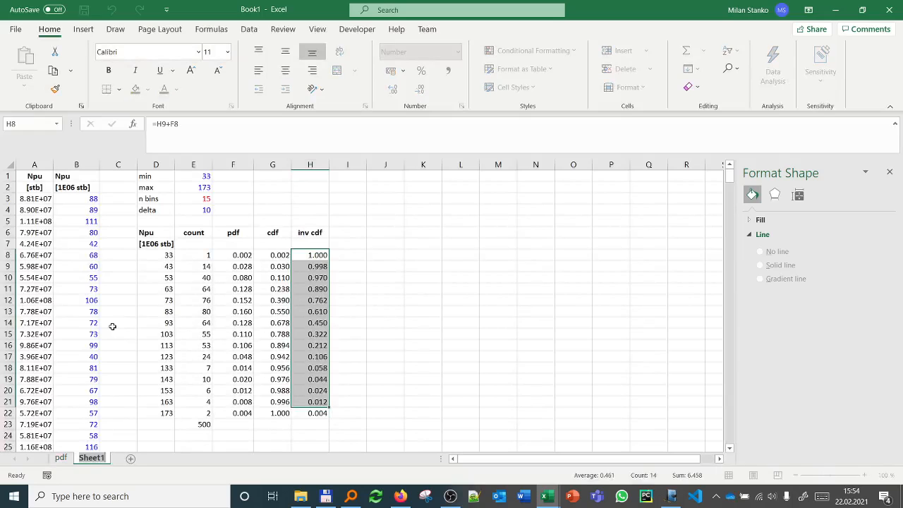
{"action": "type", "text": "data"}
{"action": "key", "text": "Return"}
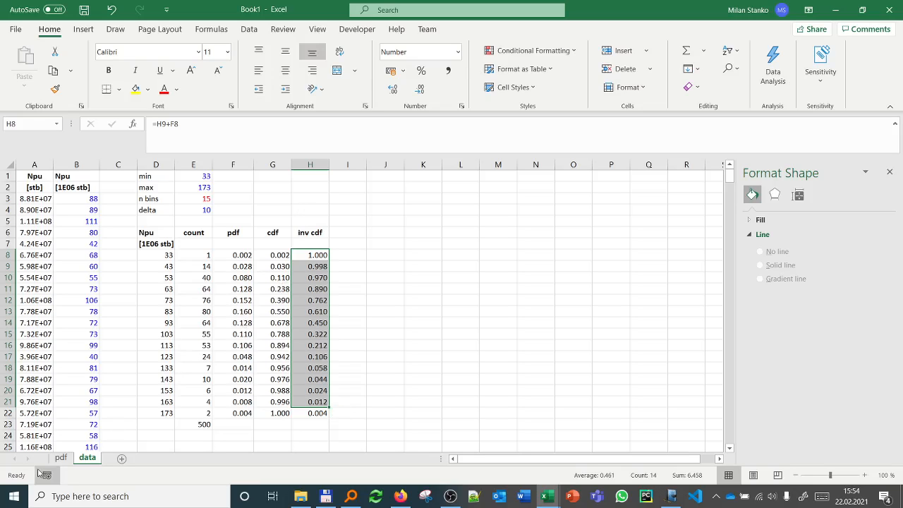
Step: Reorder the sheets so that the data sheet comes before the pdf chart sheet
{"action": "left_click", "coordinate": [67, 458]}
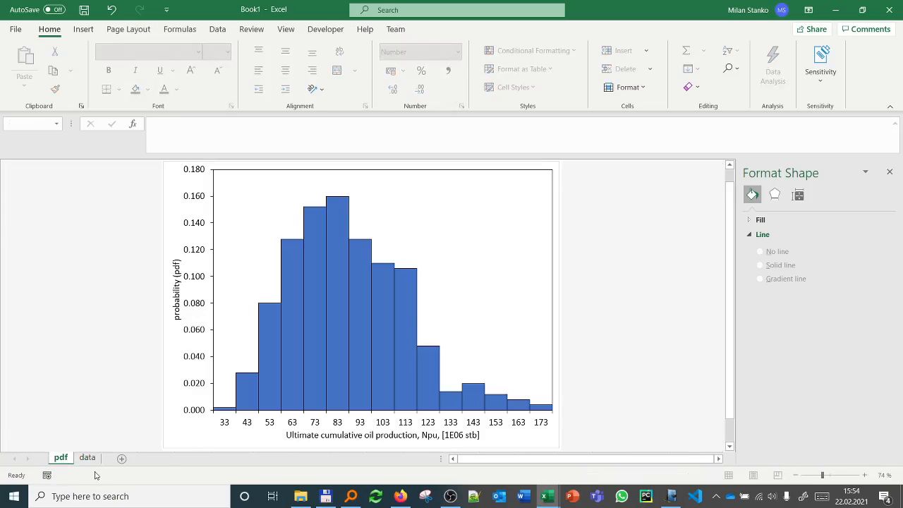
{"action": "left_click", "coordinate": [88, 459]}
{"action": "right_click", "coordinate": [89, 460]}
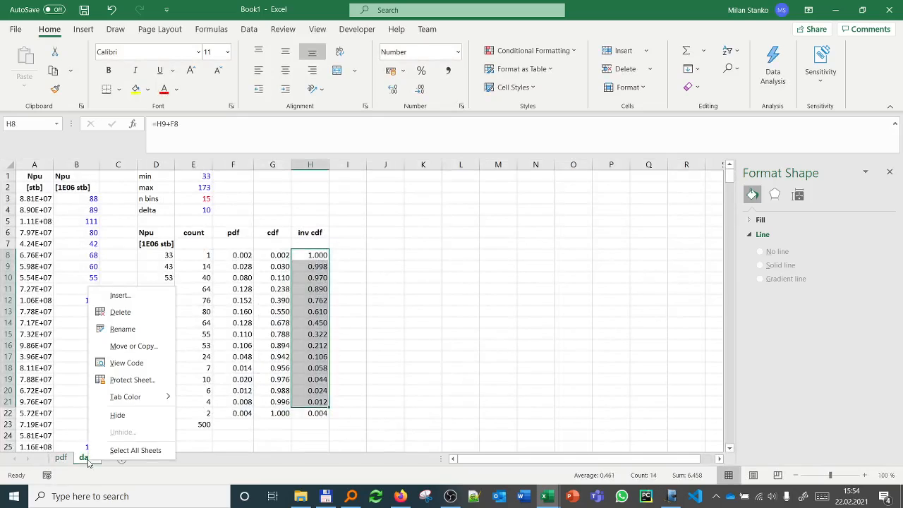
{"action": "left_click", "coordinate": [63, 458]}
{"action": "left_click", "coordinate": [64, 458]}
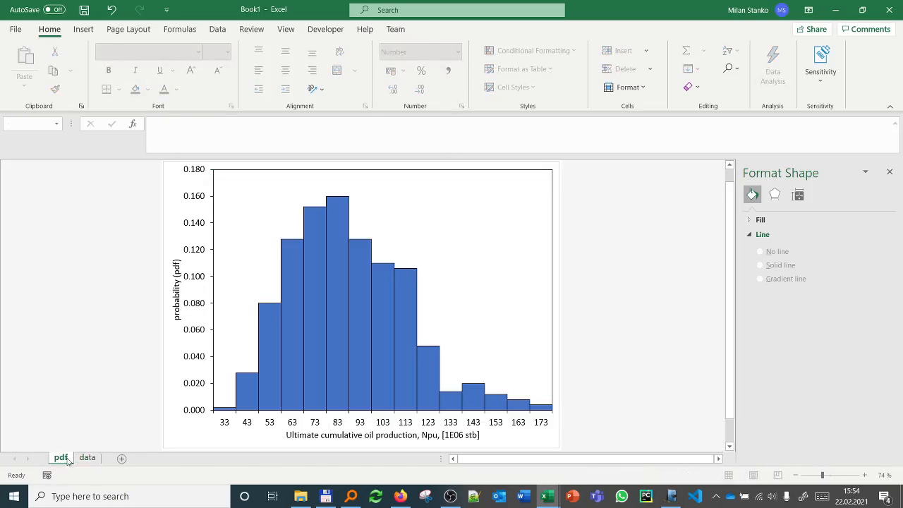
{"action": "left_click_drag", "start_coordinate": [104, 453], "coordinate": [106, 457]}
Step: Create a copy of the pdf chart sheet at the end of the workbook
{"action": "right_click", "coordinate": [91, 457]}
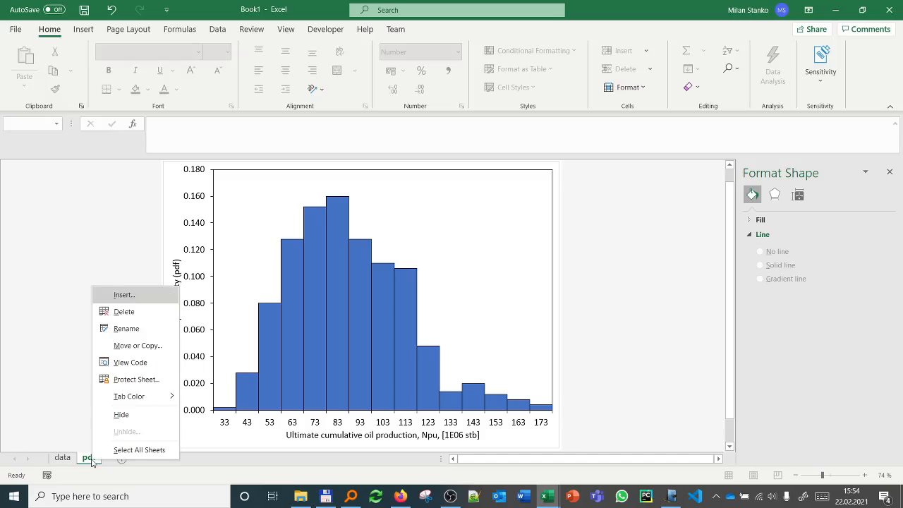
{"action": "left_click", "coordinate": [124, 346]}
{"action": "left_click", "coordinate": [46, 340]}
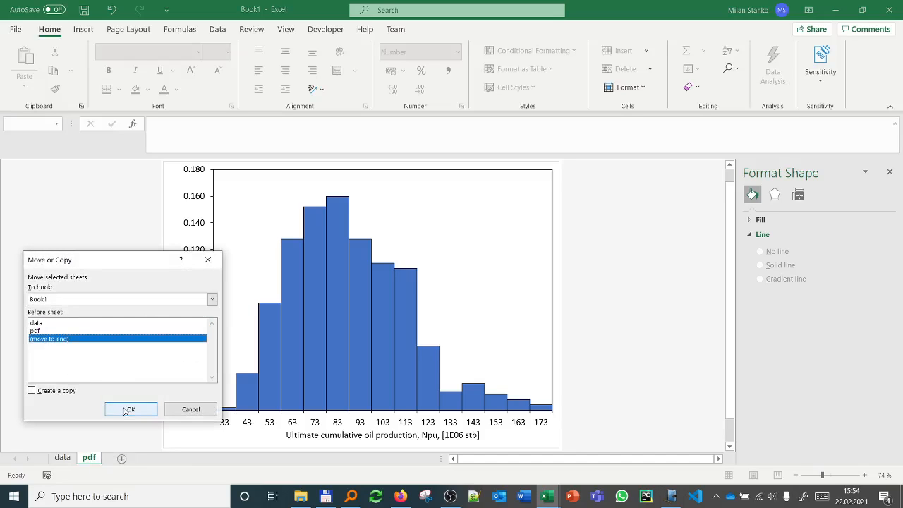
{"action": "left_click", "coordinate": [44, 392]}
{"action": "left_click", "coordinate": [131, 410]}
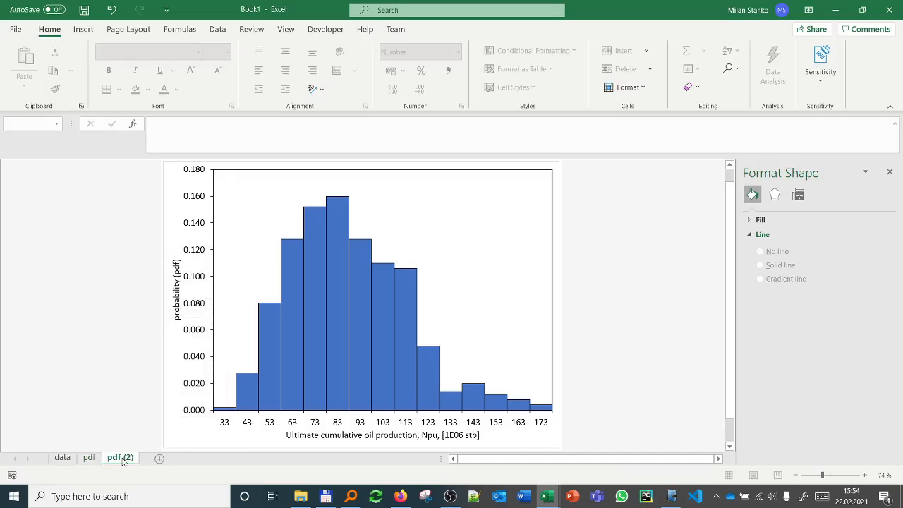
{"action": "right_click", "coordinate": [122, 457]}
{"action": "left_click", "coordinate": [117, 457]}
{"action": "left_click", "coordinate": [299, 304]}
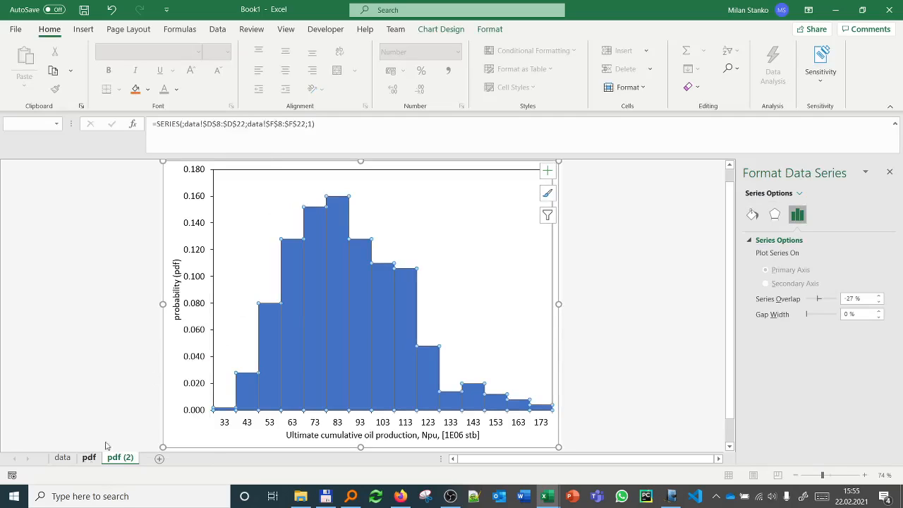
{"action": "right_click", "coordinate": [279, 215]}
{"action": "left_click", "coordinate": [311, 290]}
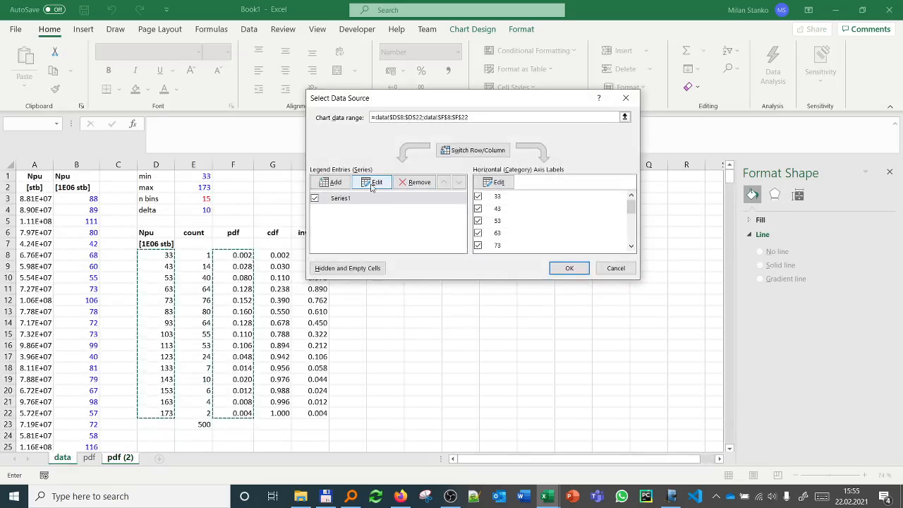
{"action": "left_click", "coordinate": [373, 183]}
{"action": "left_click", "coordinate": [540, 220]}
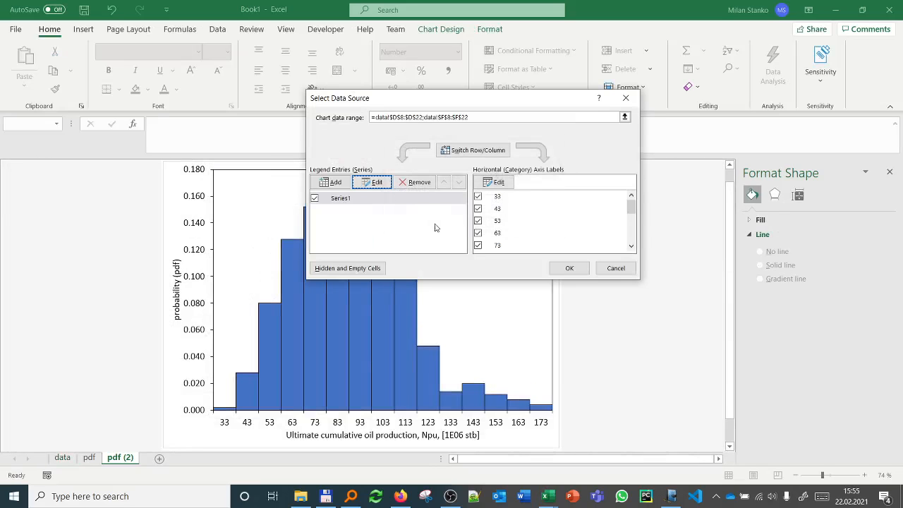
{"action": "left_click", "coordinate": [615, 268]}
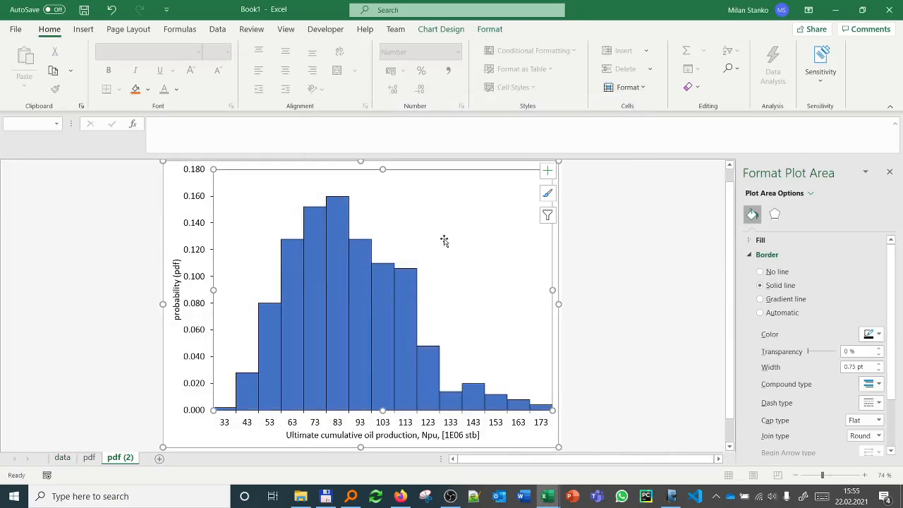
Step: Change the copied histogram's chart type to Scatter with Smooth Lines
{"action": "left_click", "coordinate": [452, 29]}
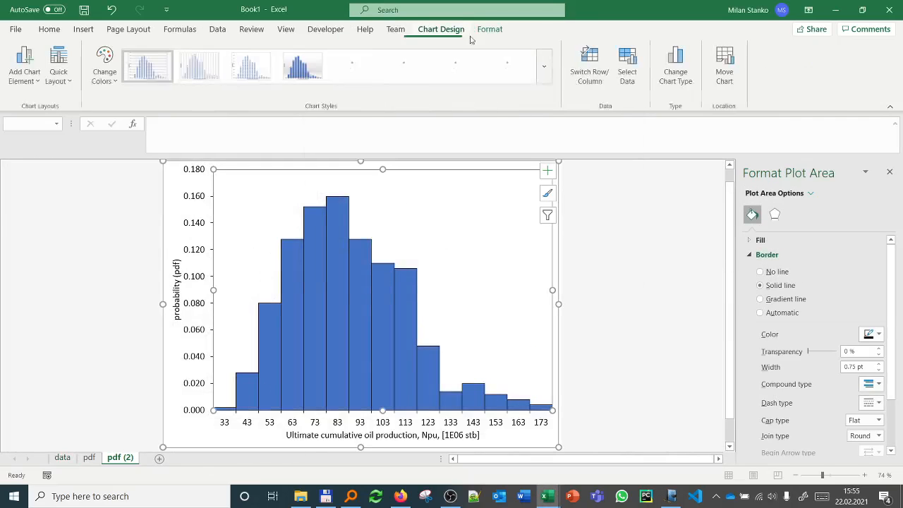
{"action": "left_click", "coordinate": [675, 71]}
{"action": "left_click", "coordinate": [304, 192]}
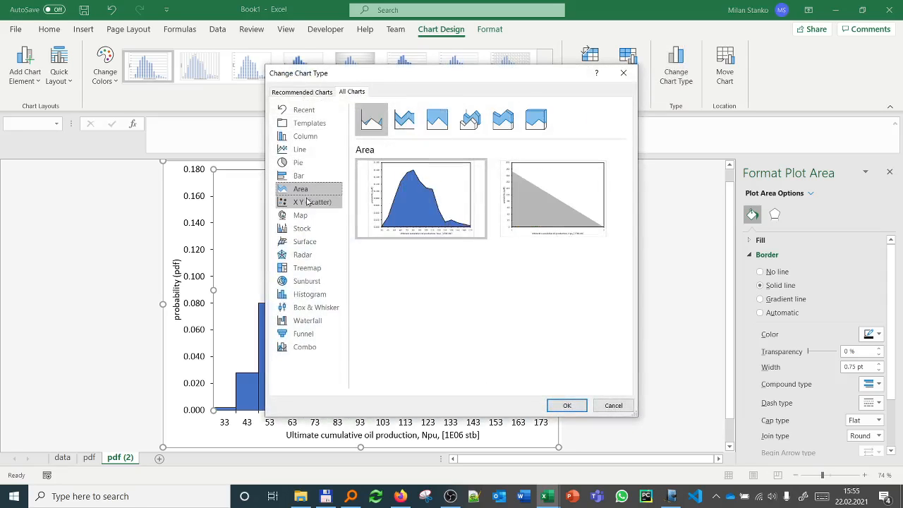
{"action": "left_click", "coordinate": [306, 200]}
{"action": "left_click", "coordinate": [436, 120]}
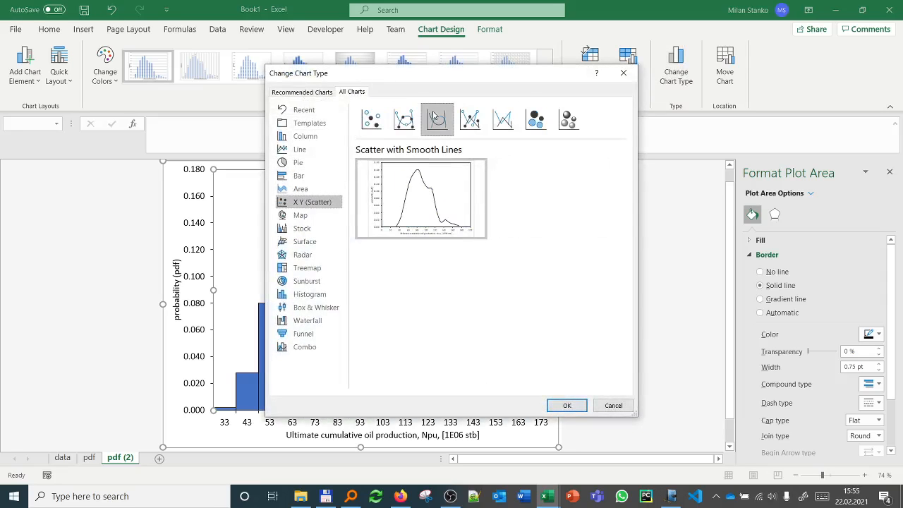
{"action": "left_click", "coordinate": [566, 405]}
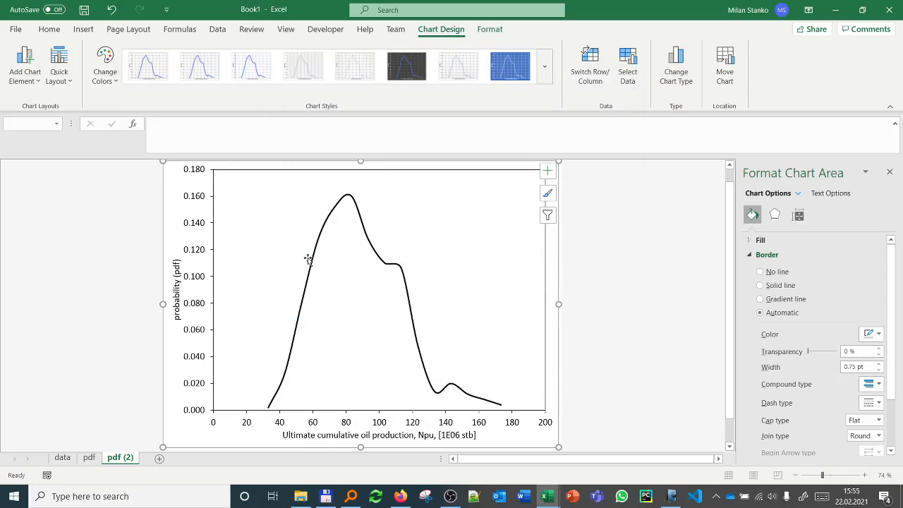
Step: Edit the curve's series formula so that its Y values come from the cdf column, data!$G$8:$G$22
{"action": "right_click", "coordinate": [307, 261]}
{"action": "left_click", "coordinate": [302, 302]}
{"action": "left_click", "coordinate": [302, 302]}
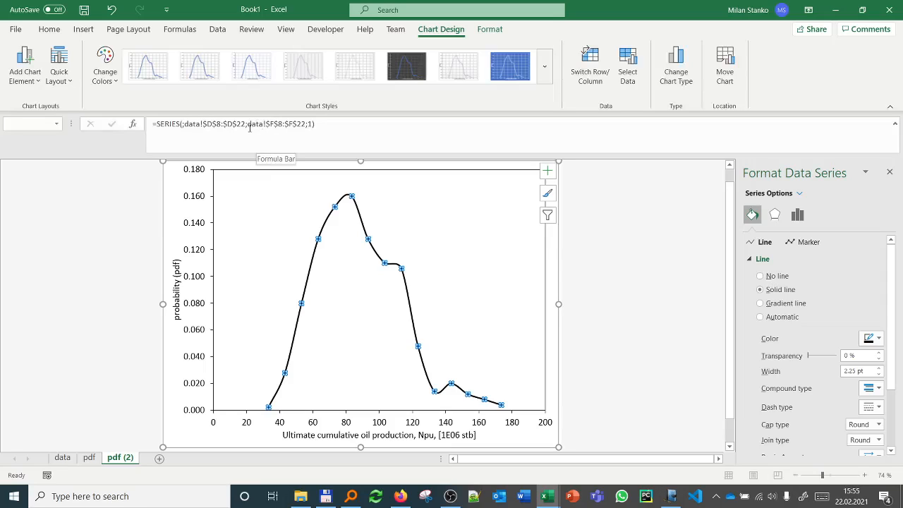
{"action": "left_click", "coordinate": [277, 124]}
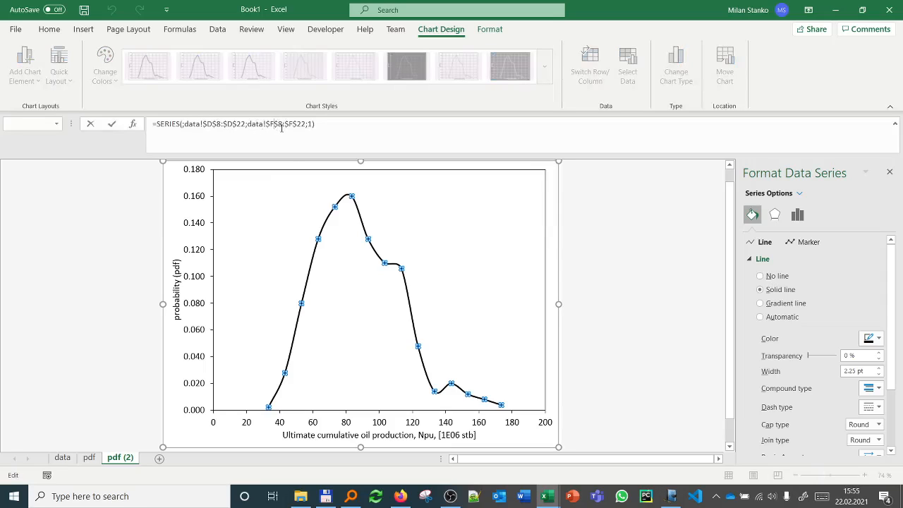
{"action": "key", "text": "BackSpace"}
{"action": "type", "text": "E"}
{"action": "key", "text": "BackSpace"}
{"action": "type", "text": "G"}
{"action": "key", "text": "BackSpace"}
{"action": "type", "text": "G"}
{"action": "key", "text": "Return"}
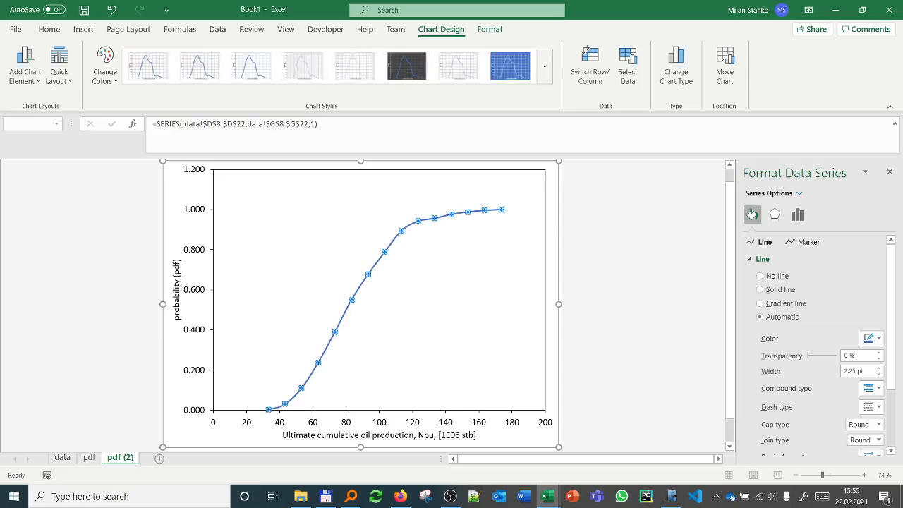
Step: Set the maximum bound of the chart's vertical probability axis to 1
{"action": "left_click", "coordinate": [201, 250]}
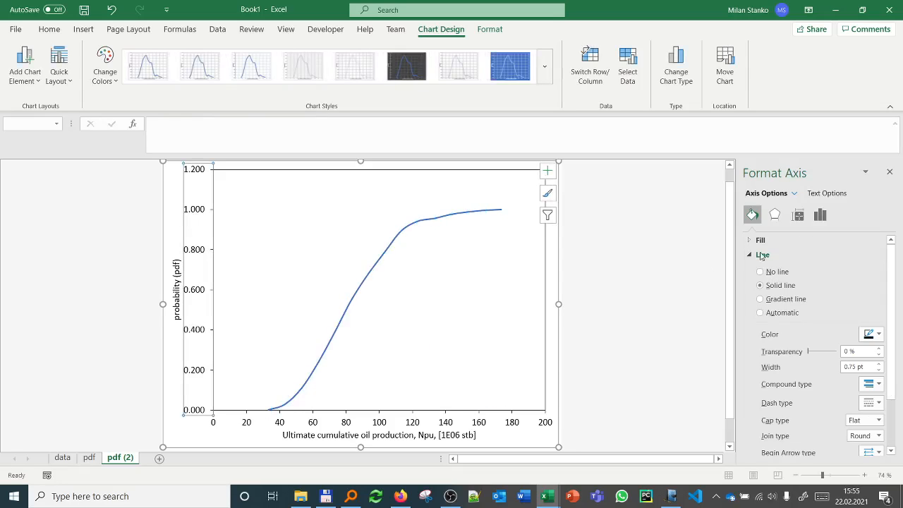
{"action": "left_click", "coordinate": [820, 215]}
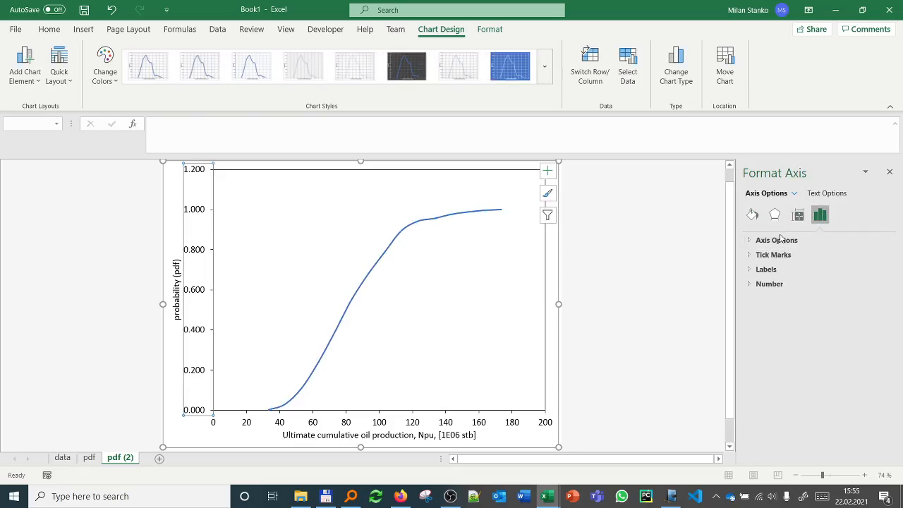
{"action": "left_click", "coordinate": [776, 240]}
{"action": "left_click_drag", "start_coordinate": [820, 284], "coordinate": [807, 291]}
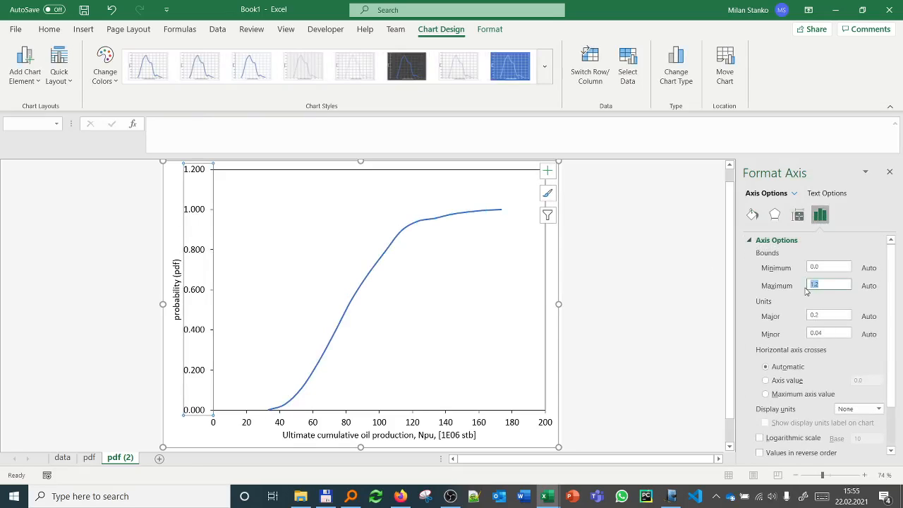
{"action": "type", "text": "1"}
{"action": "key", "text": "Return"}
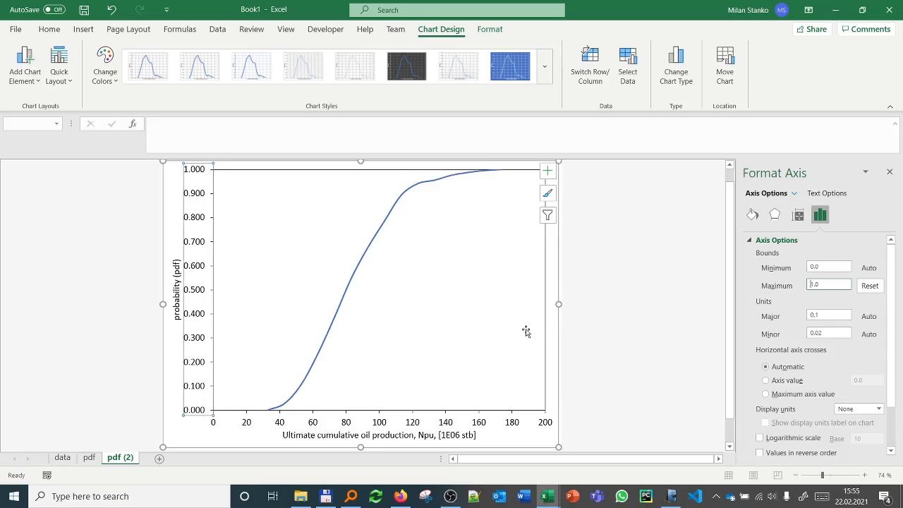
Step: Set the line colour of the cdf curve to black
{"action": "left_click", "coordinate": [367, 233]}
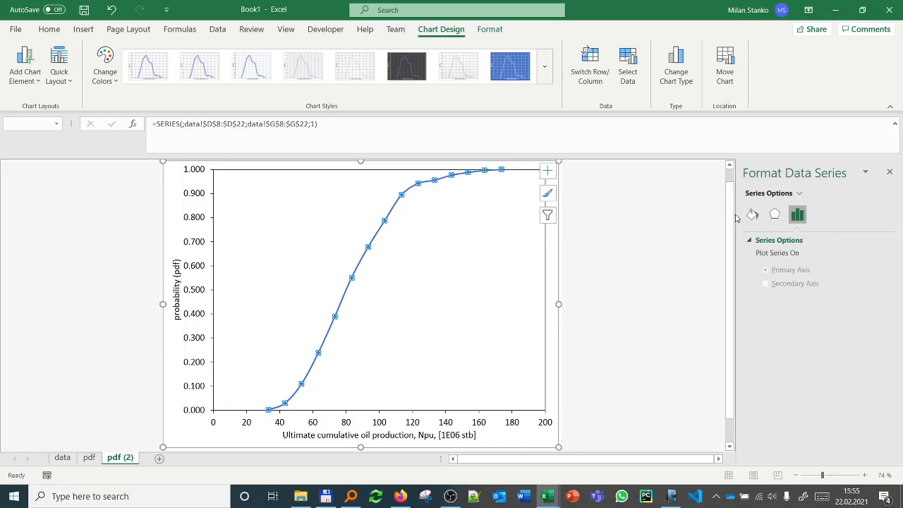
{"action": "left_click", "coordinate": [751, 214]}
{"action": "left_click", "coordinate": [870, 339]}
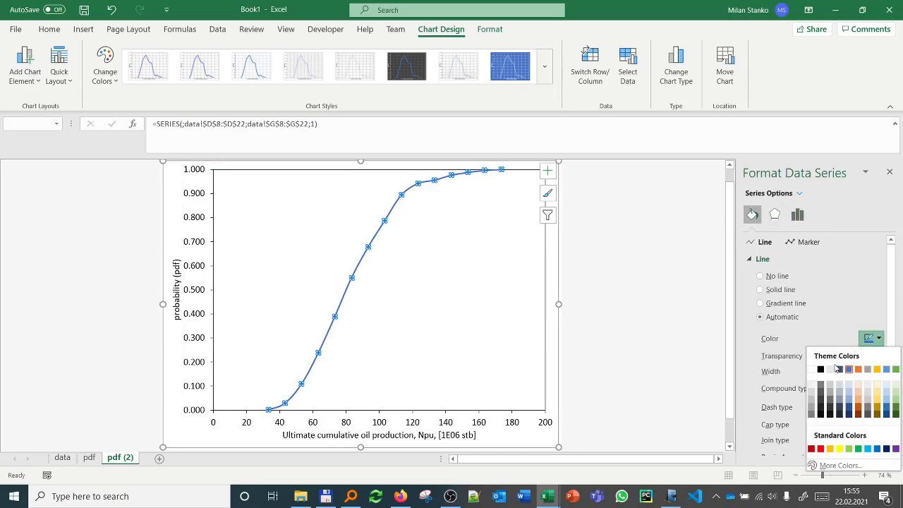
{"action": "left_click", "coordinate": [819, 368]}
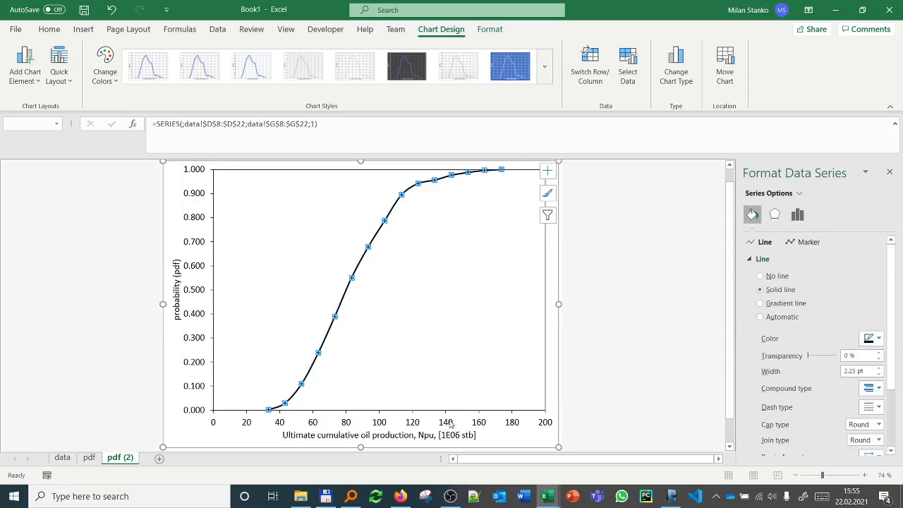
Step: Set the horizontal Npu axis bounds to a minimum of 30 and a maximum of 180
{"action": "left_click", "coordinate": [450, 424]}
{"action": "left_click", "coordinate": [55, 458]}
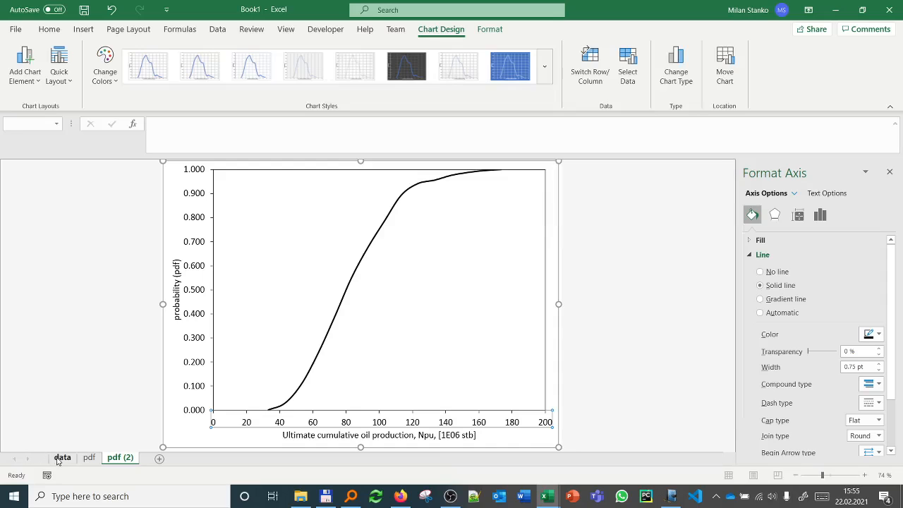
{"action": "left_click", "coordinate": [120, 458]}
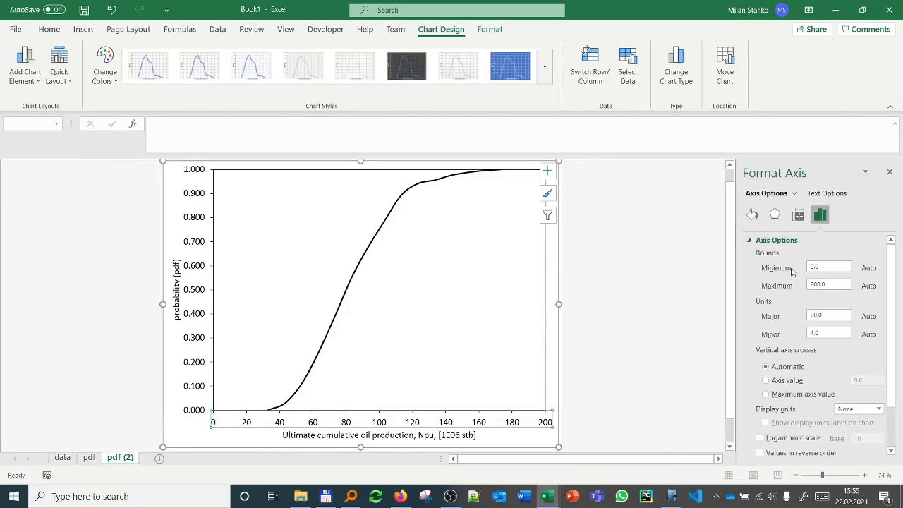
{"action": "left_click", "coordinate": [815, 267]}
{"action": "type", "text": "30"}
{"action": "key", "text": "Return"}
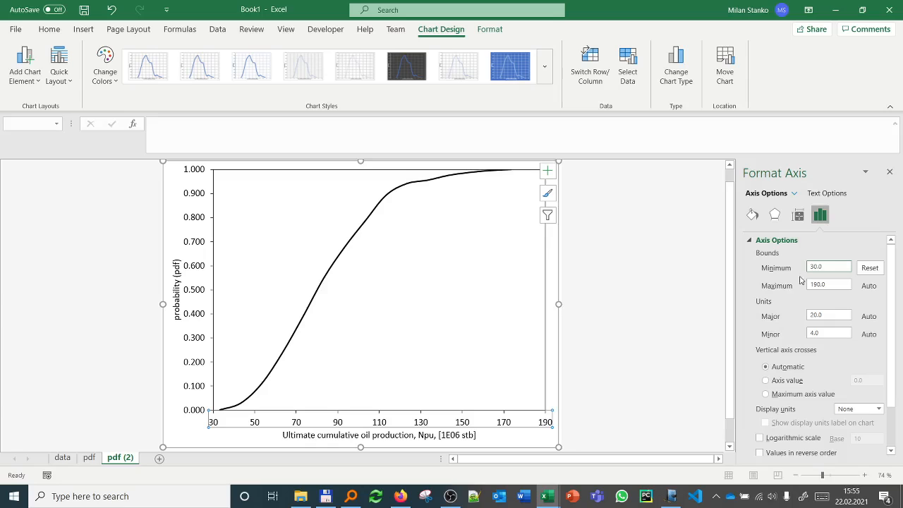
{"action": "left_click", "coordinate": [834, 284]}
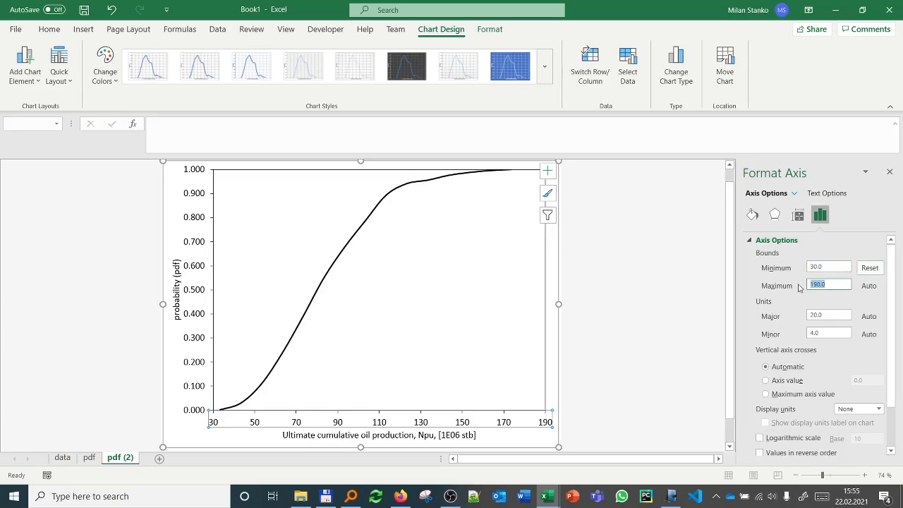
{"action": "type", "text": "180"}
{"action": "key", "text": "Return"}
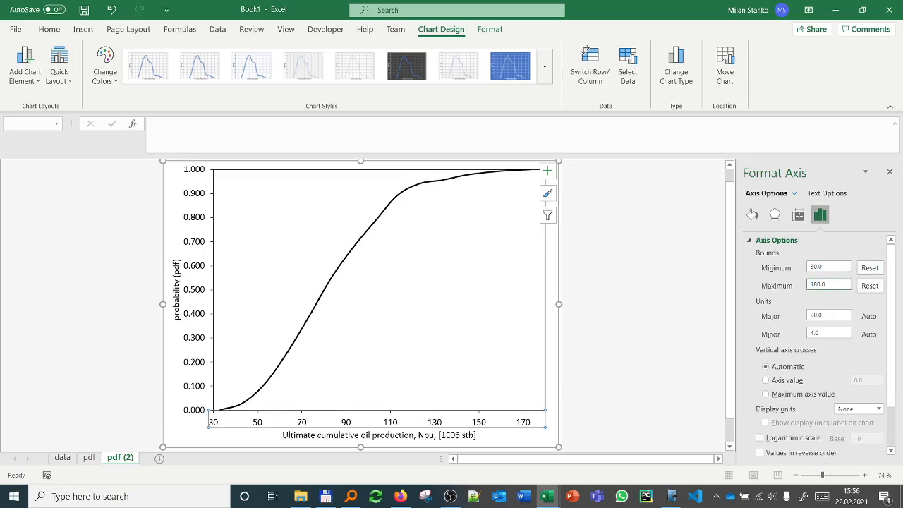
{"action": "left_click", "coordinate": [63, 458]}
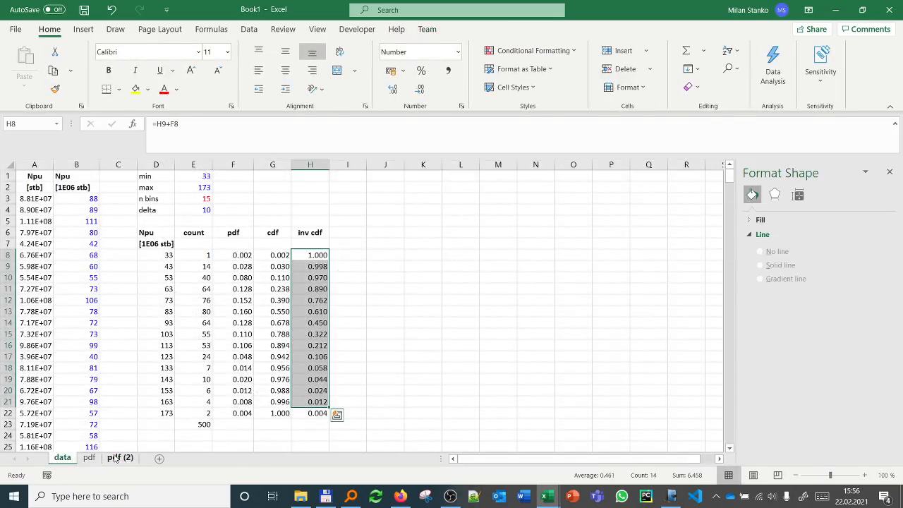
{"action": "left_click", "coordinate": [118, 458]}
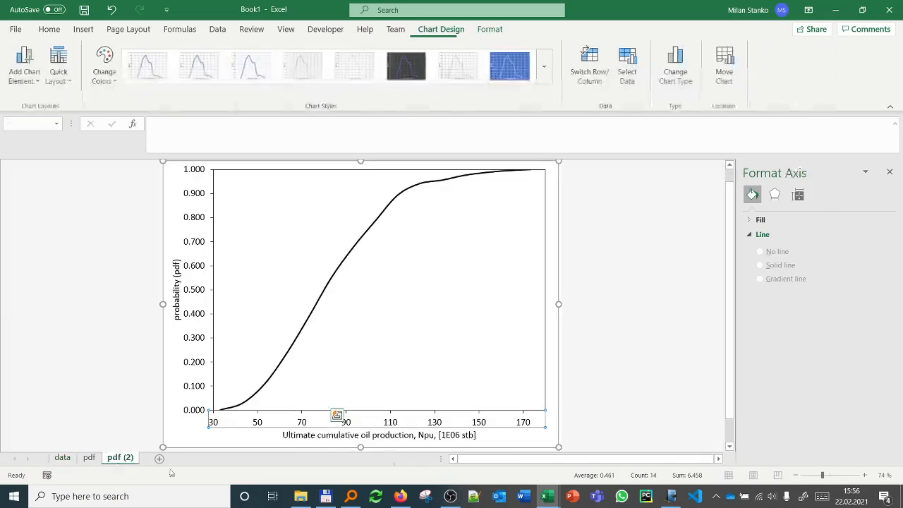
{"action": "left_click", "coordinate": [349, 259]}
Step: Format the vertical axis numbers with 1 decimal place
{"action": "left_click", "coordinate": [198, 222]}
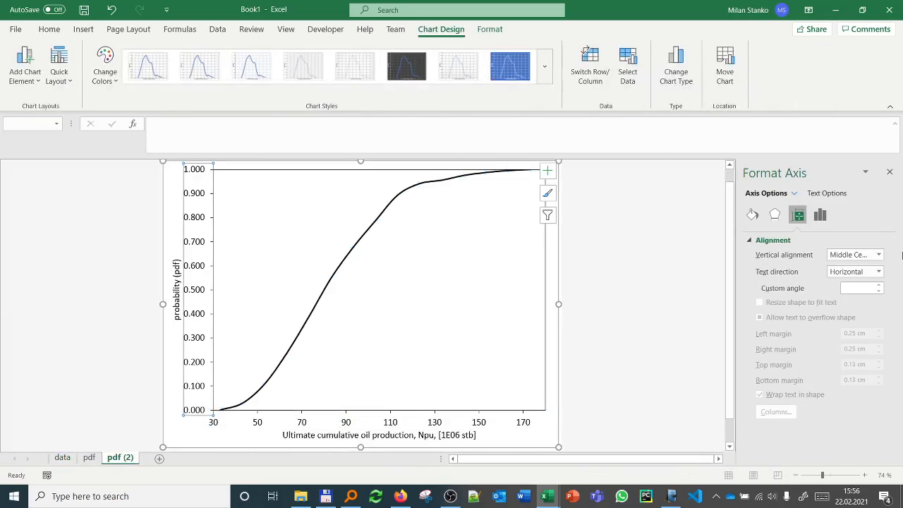
{"action": "left_click", "coordinate": [752, 215]}
{"action": "left_click", "coordinate": [822, 214]}
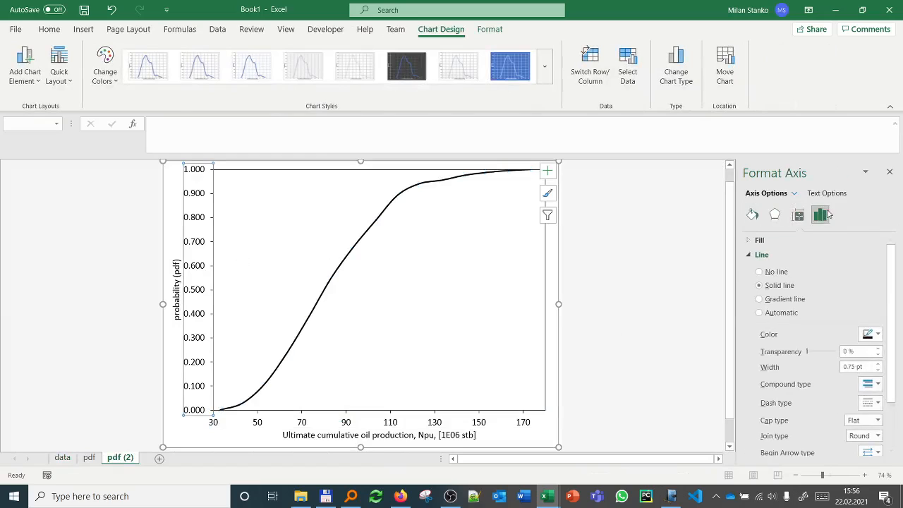
{"action": "left_click_drag", "start_coordinate": [890, 292], "coordinate": [896, 407]}
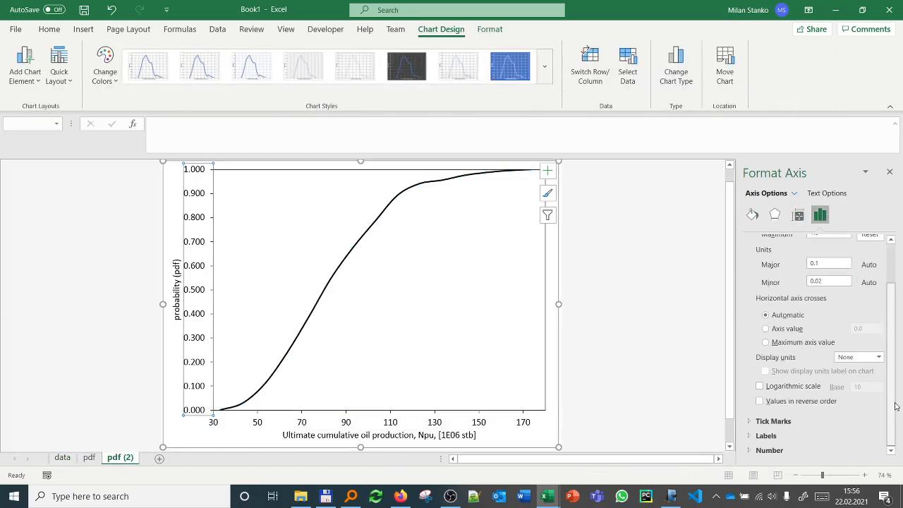
{"action": "left_click", "coordinate": [768, 452]}
{"action": "left_click_drag", "start_coordinate": [894, 368], "coordinate": [895, 423]}
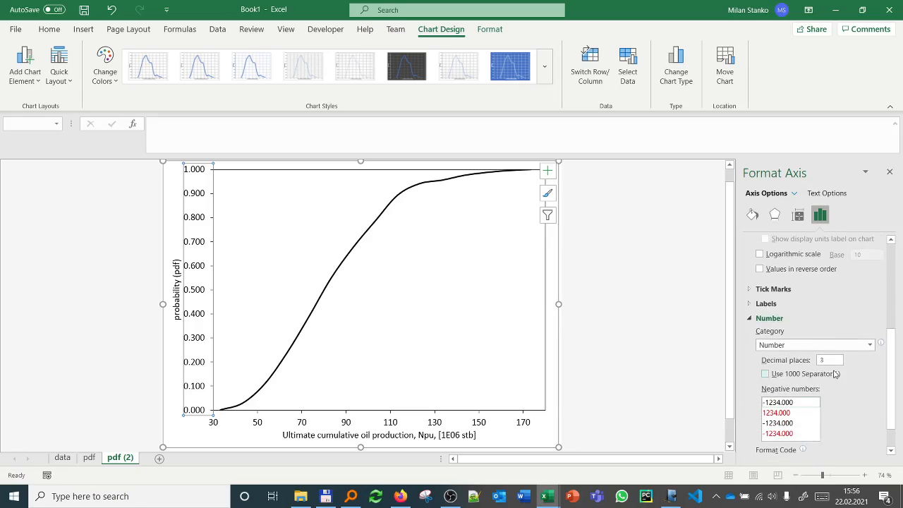
{"action": "left_click", "coordinate": [831, 361]}
{"action": "type", "text": "1"}
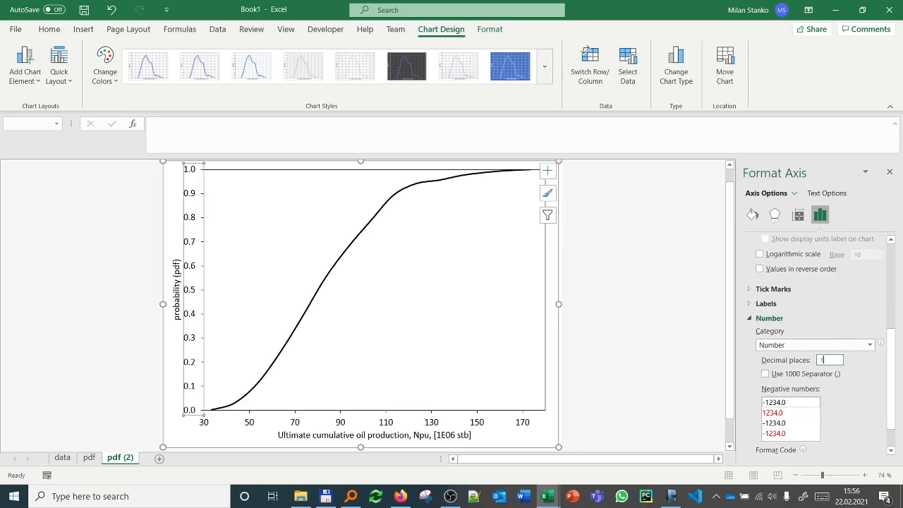
Step: Change the vertical axis title to "cumulative probability (cdf)"
{"action": "left_click", "coordinate": [179, 315]}
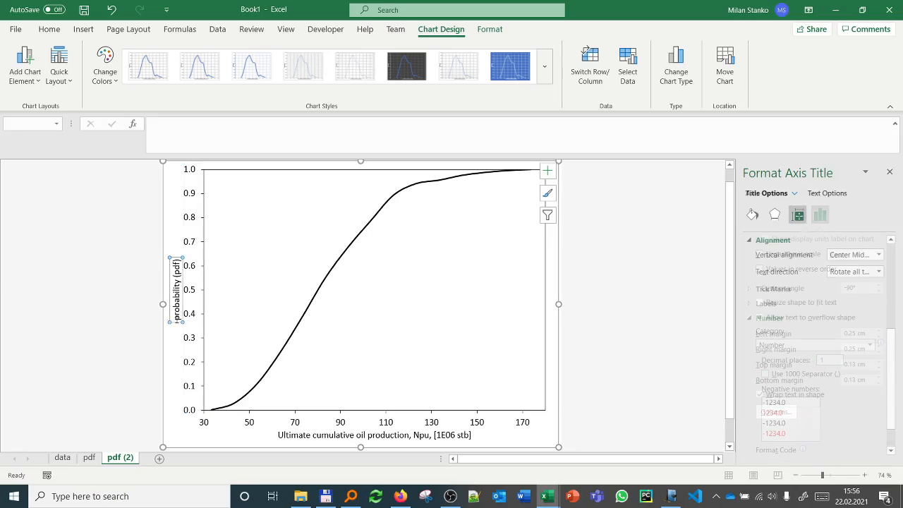
{"action": "type", "text": "cumulative"}
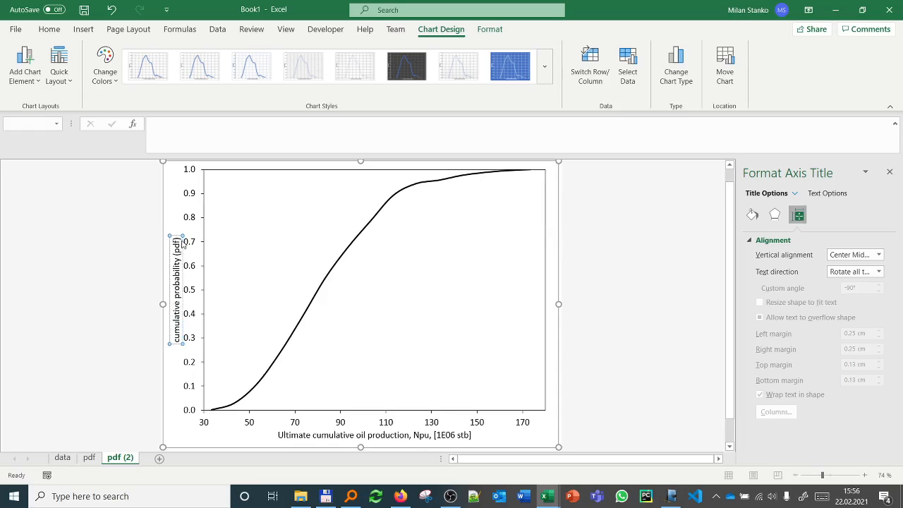
{"action": "key", "text": "BackSpace"}
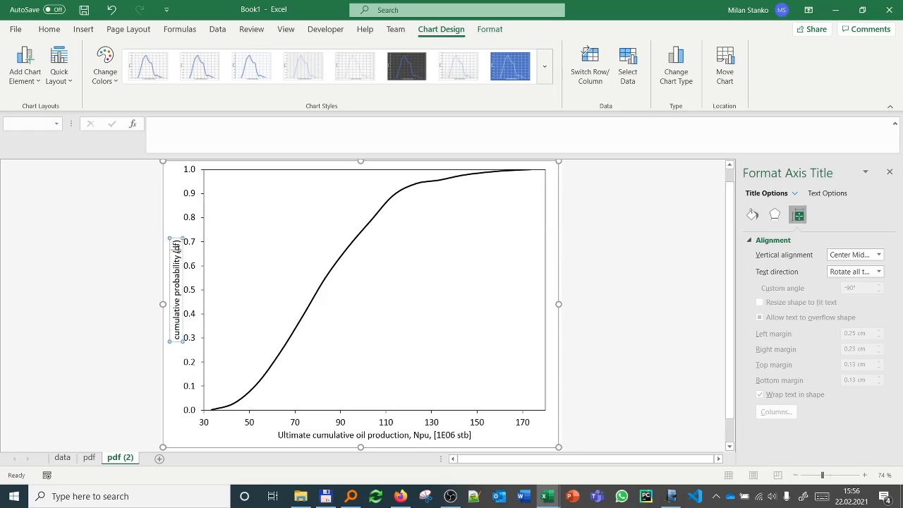
{"action": "type", "text": "c"}
{"action": "left_click", "coordinate": [85, 283]}
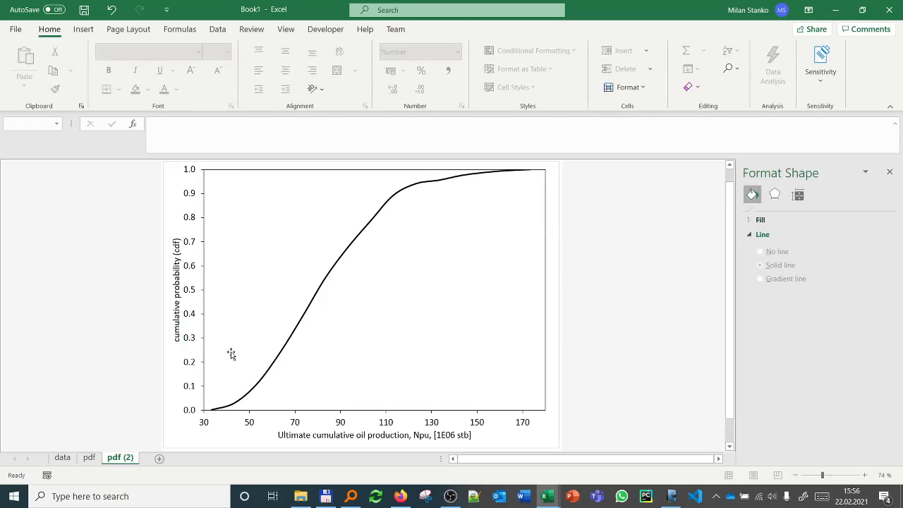
Step: Rename the duplicated chart sheet "pdf (2)" as "cdf"
{"action": "right_click", "coordinate": [117, 458]}
{"action": "left_click", "coordinate": [154, 328]}
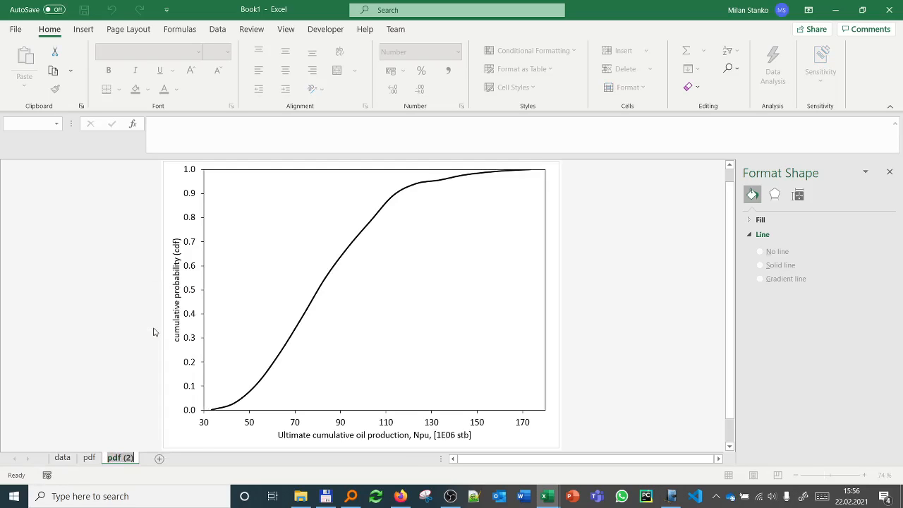
{"action": "type", "text": "cdf"}
{"action": "key", "text": "Return"}
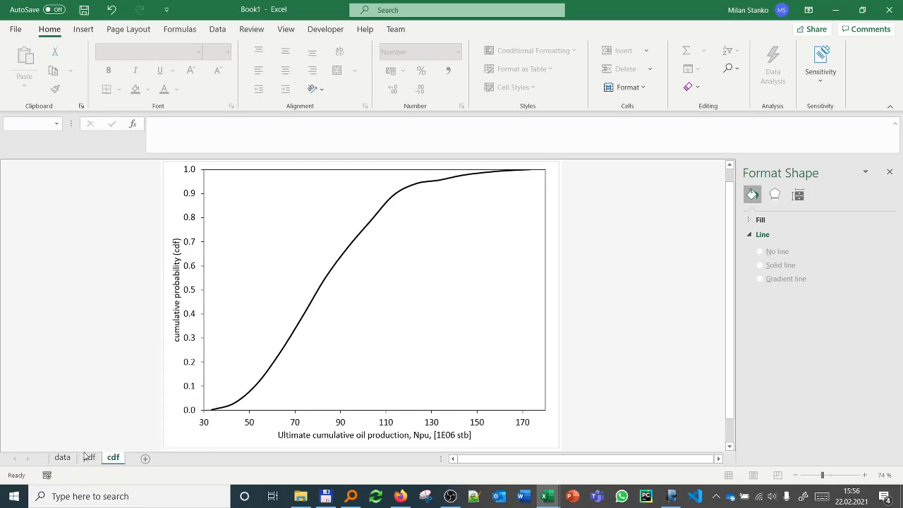
Step: Create a copy of the cdf chart sheet at the end of the workbook
{"action": "right_click", "coordinate": [117, 459]}
{"action": "left_click", "coordinate": [155, 343]}
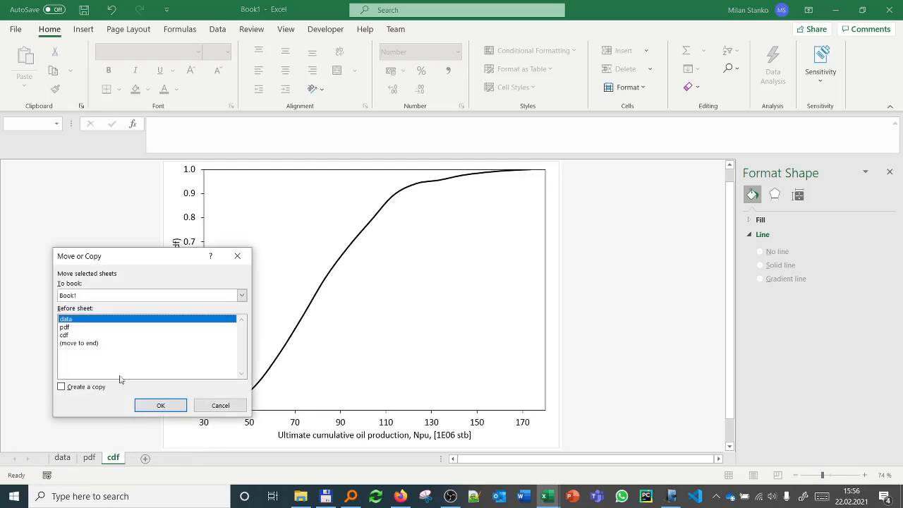
{"action": "left_click", "coordinate": [80, 343]}
{"action": "left_click", "coordinate": [71, 387]}
{"action": "left_click", "coordinate": [161, 405]}
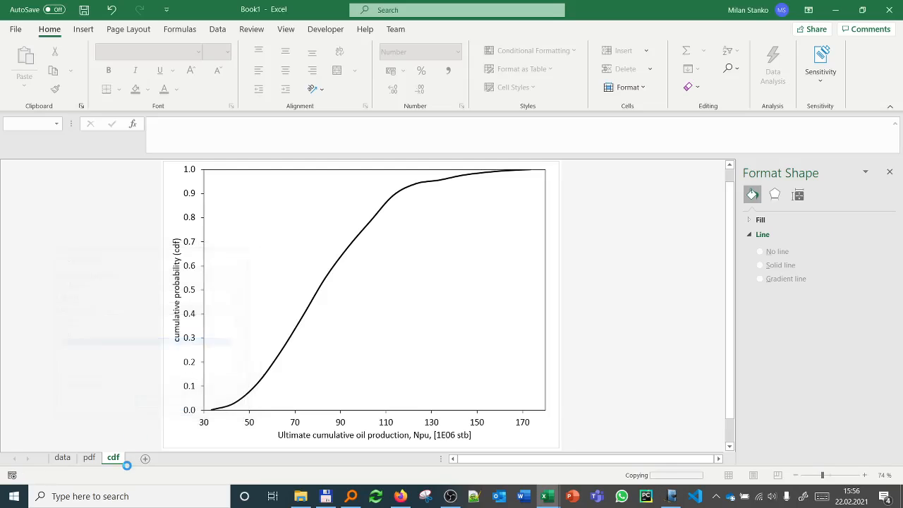
Step: Rename the copied cdf chart sheet as "inv_cdf"
{"action": "right_click", "coordinate": [131, 462]}
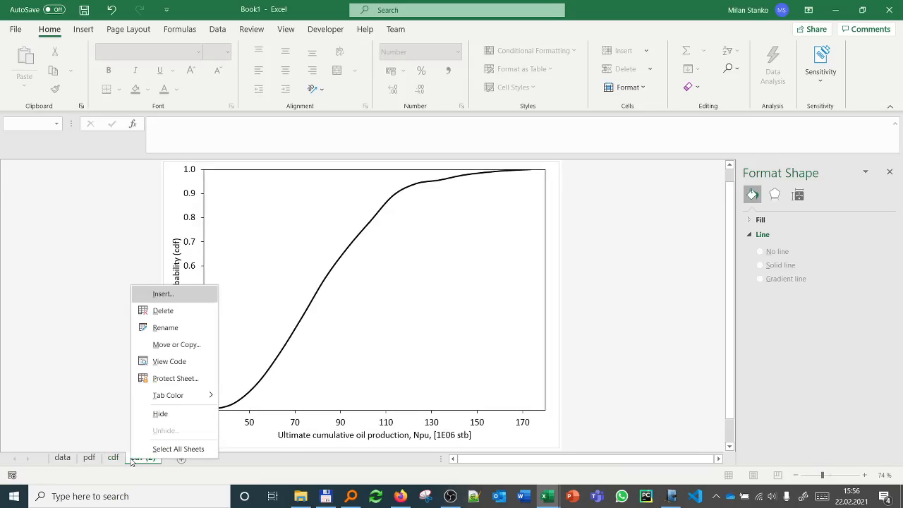
{"action": "left_click", "coordinate": [152, 327]}
{"action": "left_click", "coordinate": [131, 457]}
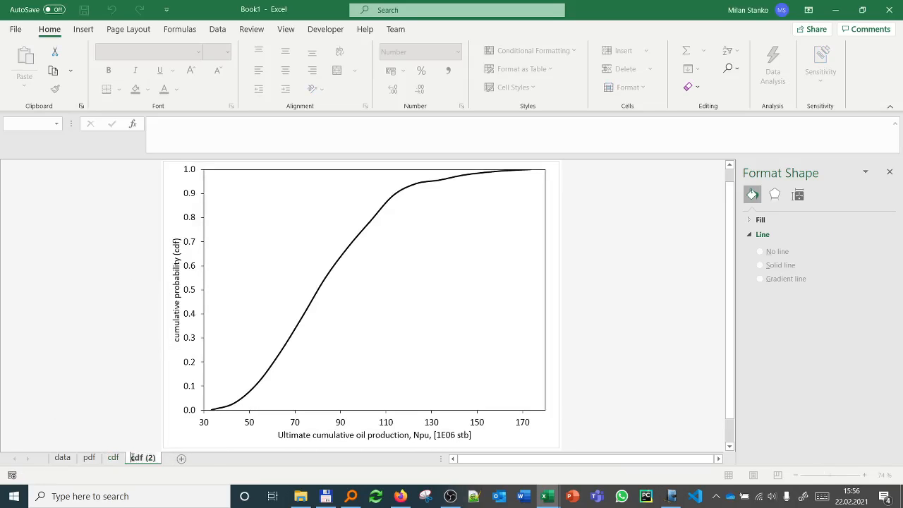
{"action": "type", "text": "inv_"}
{"action": "key", "text": "End"}
{"action": "key", "text": "BackSpace"}
{"action": "key", "text": "BackSpace"}
{"action": "key", "text": "BackSpace"}
{"action": "key", "text": "BackSpace"}
{"action": "key", "text": "Return"}
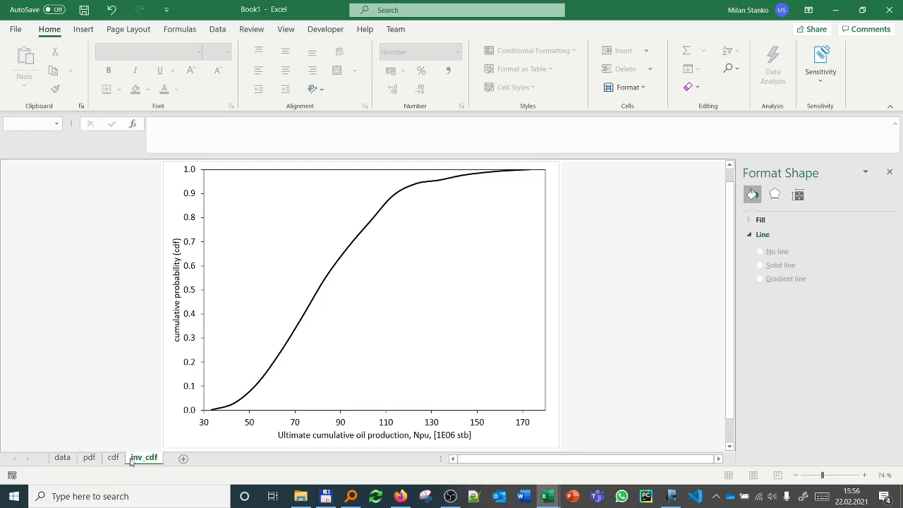
Step: Change the inv_cdf curve's y-values to the inverse cdf range $H$8:$H$22 on the data sheet
{"action": "left_click", "coordinate": [258, 379]}
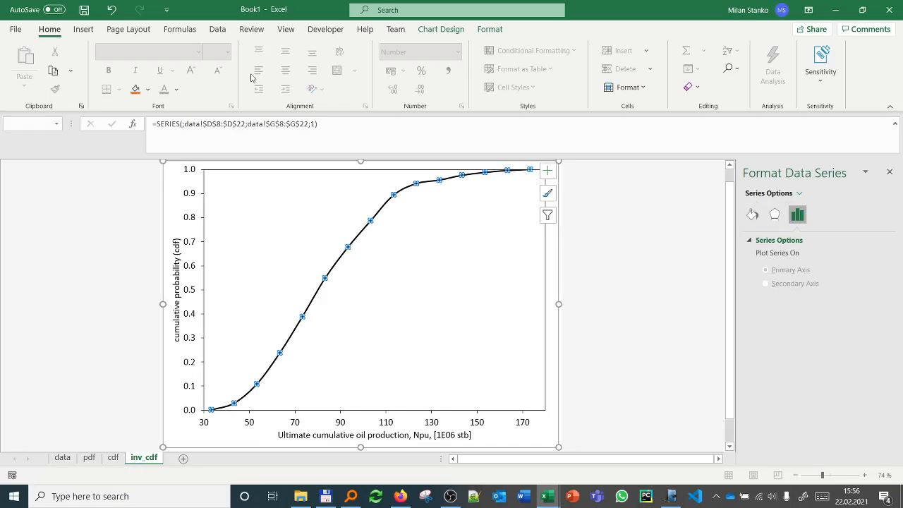
{"action": "left_click", "coordinate": [271, 124]}
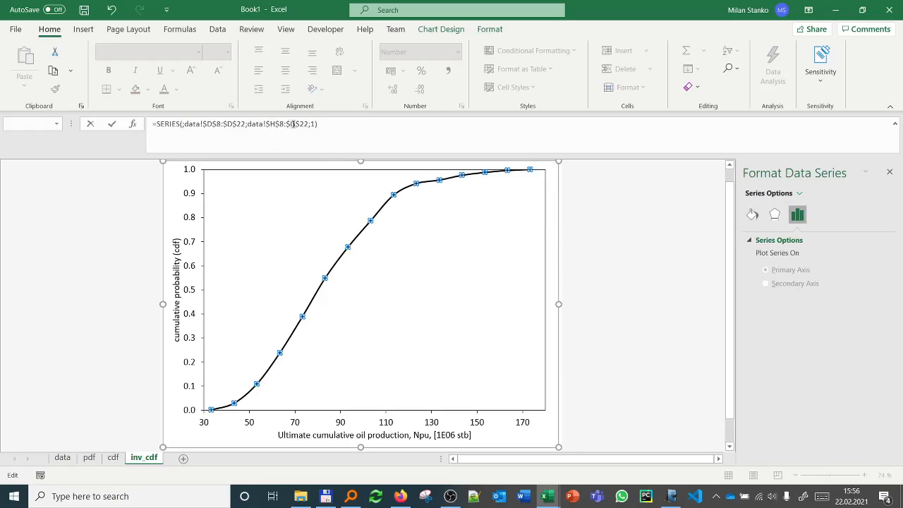
{"action": "key", "text": "BackSpace"}
{"action": "type", "text": "H"}
{"action": "key", "text": "Return"}
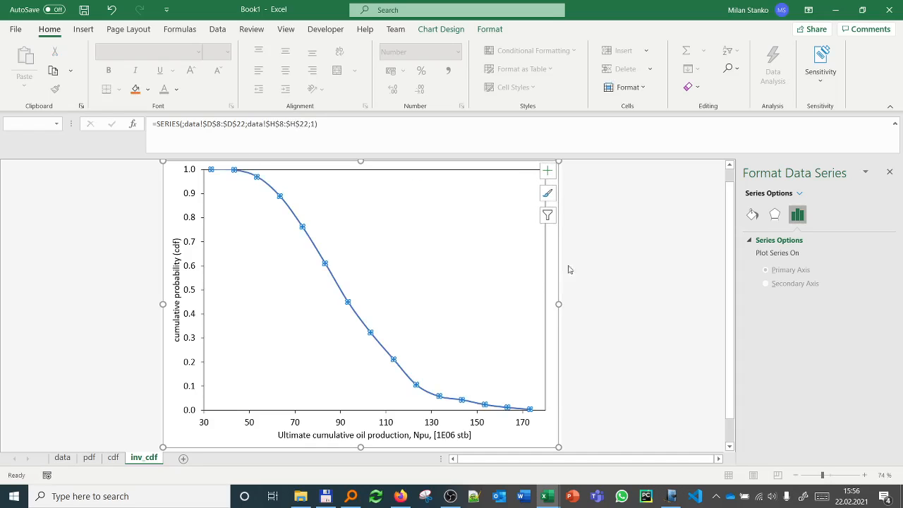
Step: Set the line colour of the inverse cdf curve to black
{"action": "left_click", "coordinate": [752, 215]}
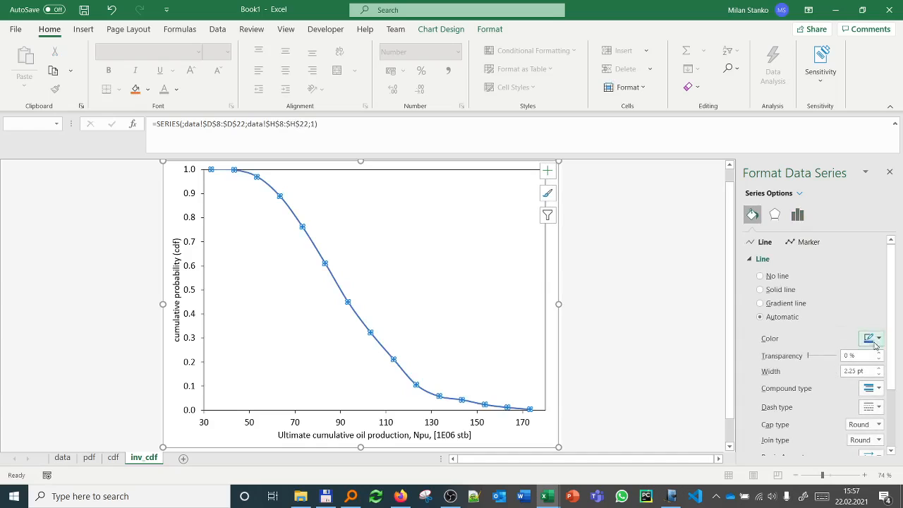
{"action": "left_click", "coordinate": [872, 338]}
{"action": "left_click", "coordinate": [820, 370]}
{"action": "left_click", "coordinate": [602, 329]}
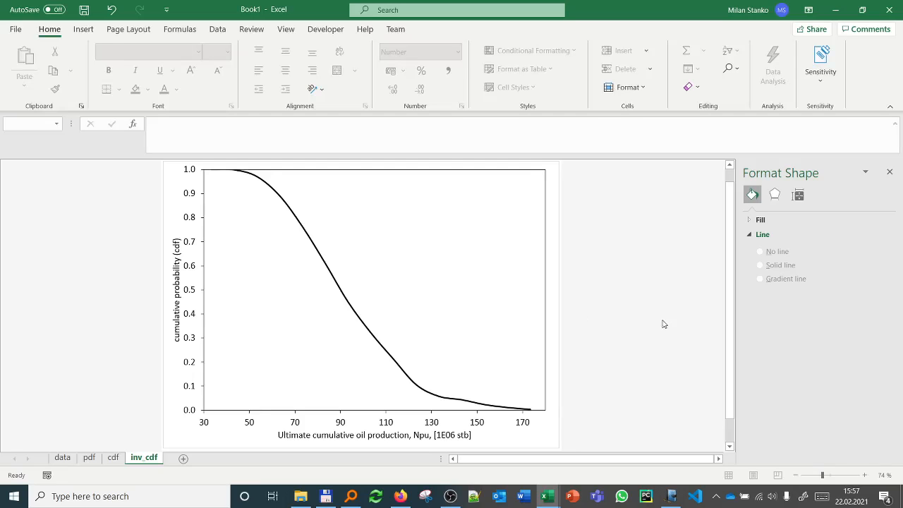
Step: Colour the font of the calculated distribution table D8:H23 on the data sheet blue
{"action": "left_click", "coordinate": [62, 458]}
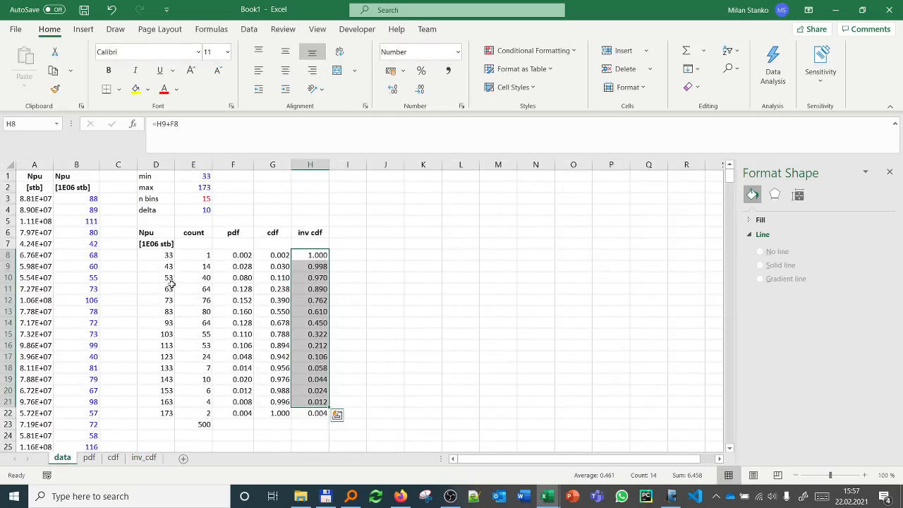
{"action": "left_click_drag", "start_coordinate": [167, 255], "coordinate": [300, 423]}
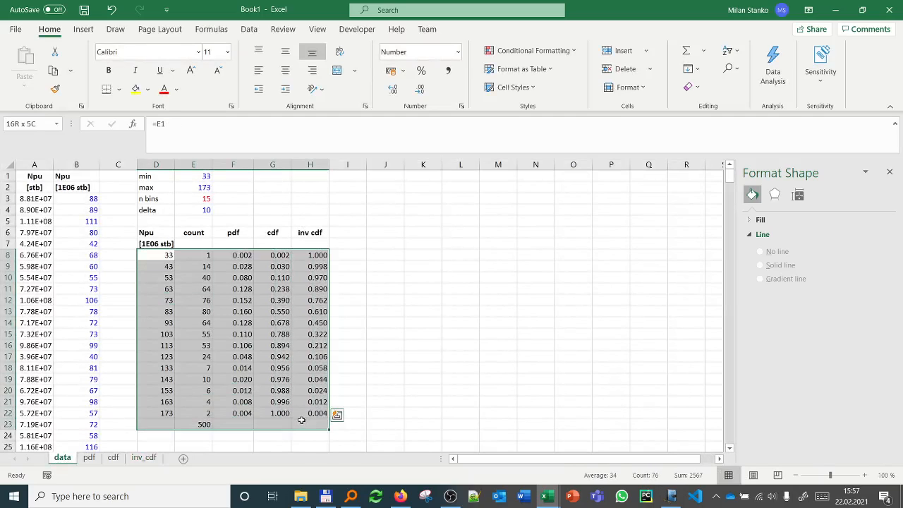
{"action": "left_click", "coordinate": [175, 90]}
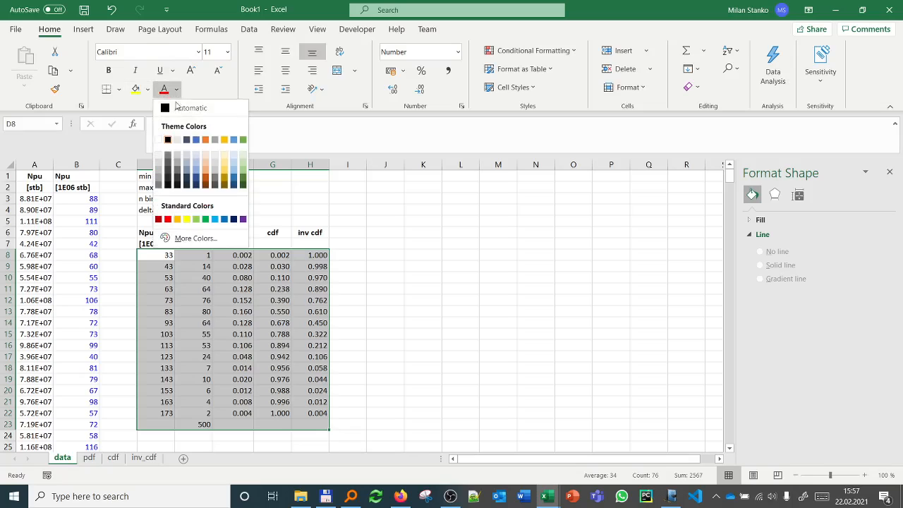
{"action": "left_click", "coordinate": [190, 238]}
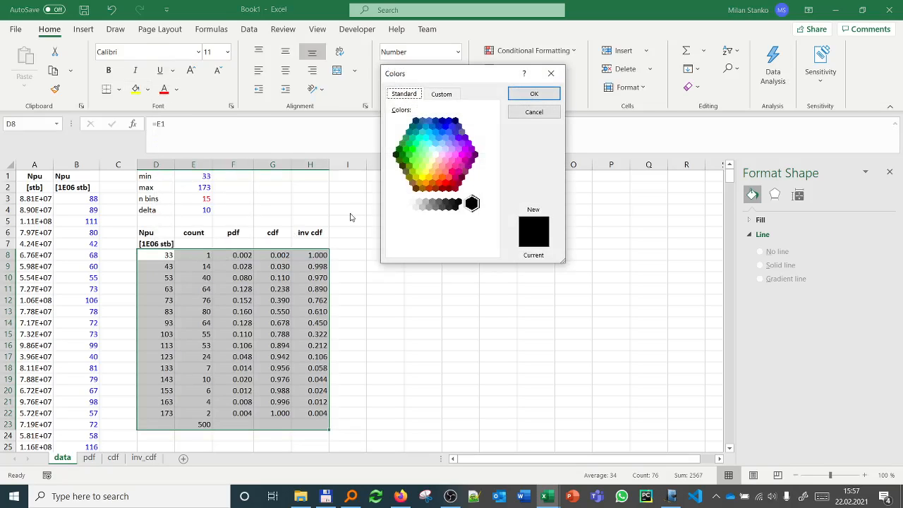
{"action": "left_click", "coordinate": [444, 128]}
{"action": "left_click", "coordinate": [525, 93]}
{"action": "left_click", "coordinate": [461, 254]}
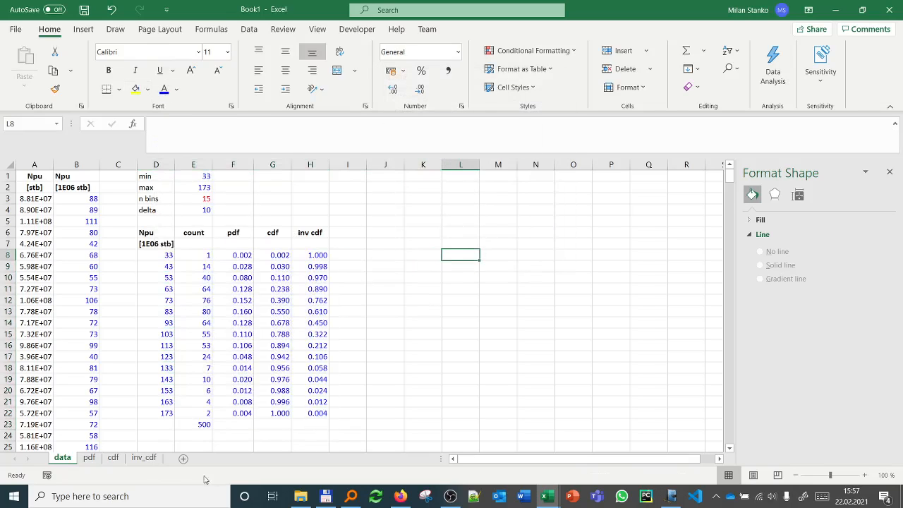
Step: Check the pdf and cdf chart sheets, and prefix the inv_cdf vertical axis title with "inverse"
{"action": "left_click", "coordinate": [89, 458]}
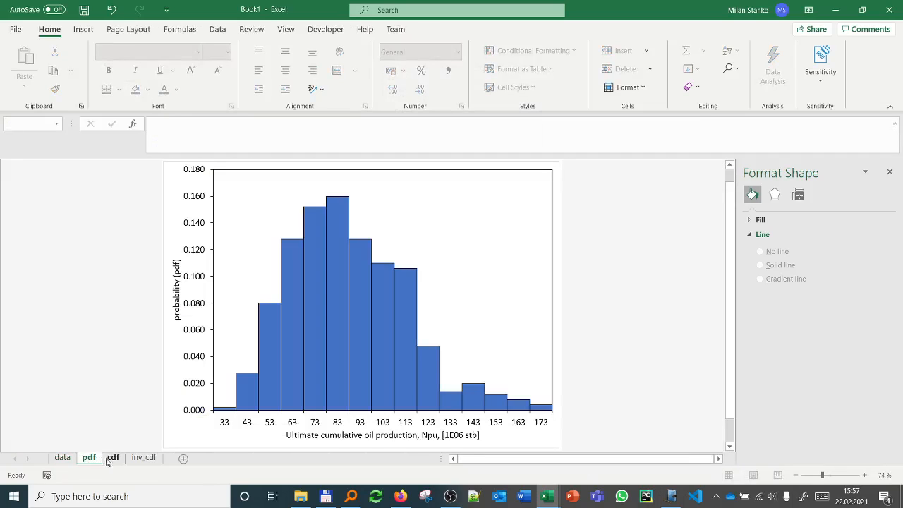
{"action": "left_click", "coordinate": [111, 459]}
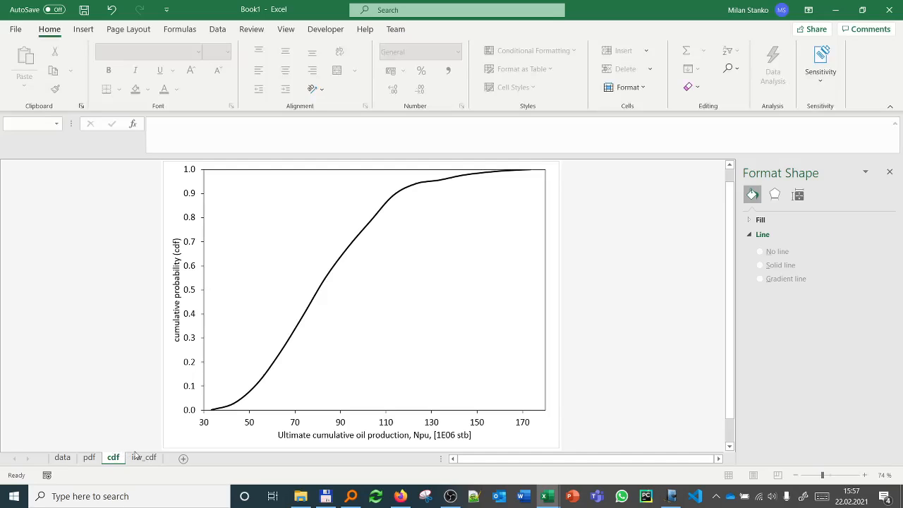
{"action": "left_click", "coordinate": [143, 457]}
{"action": "left_click", "coordinate": [179, 337]}
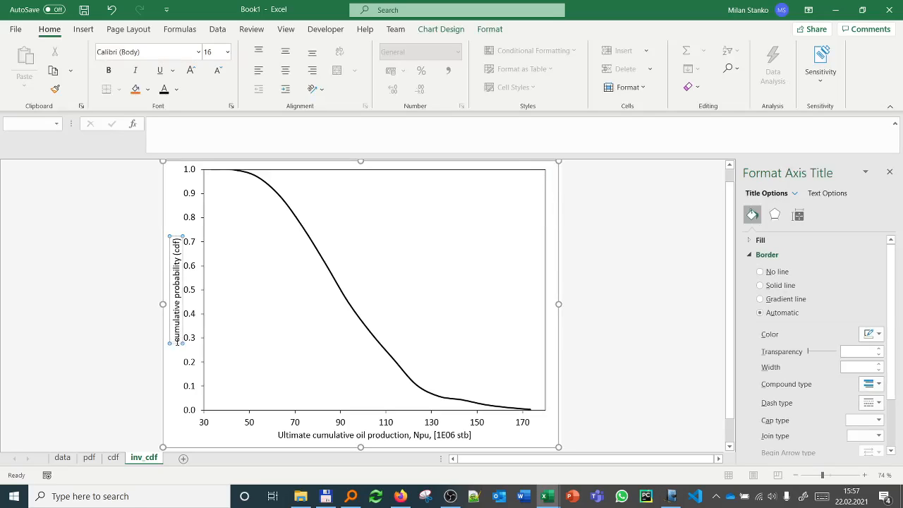
{"action": "type", "text": "inverse"}
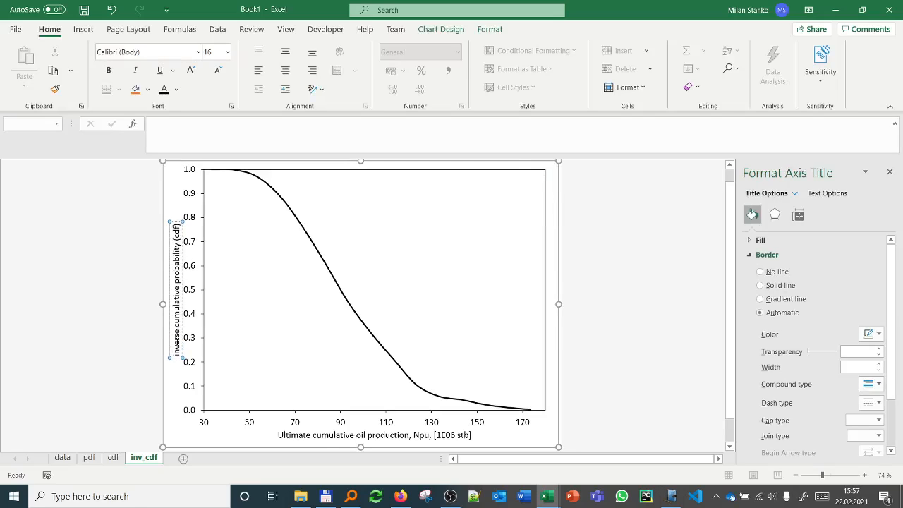
{"action": "left_click", "coordinate": [146, 361]}
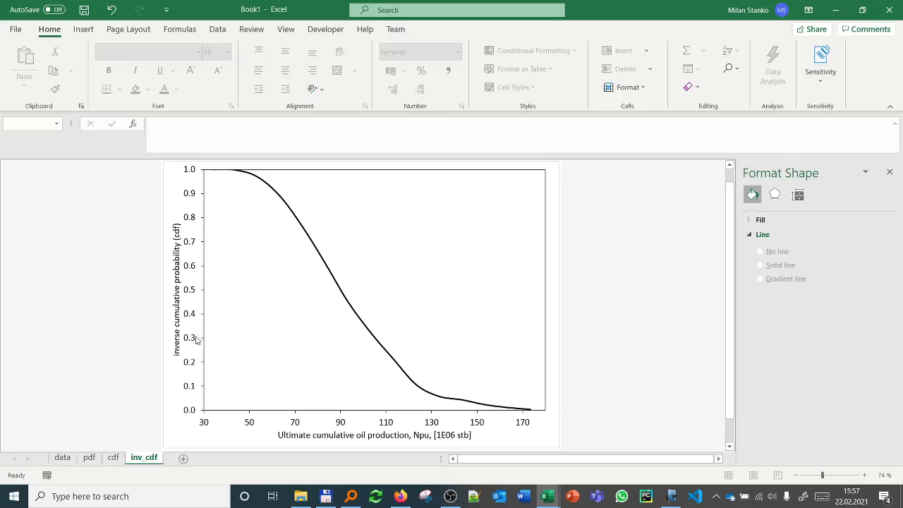
Step: Replace the word "inverse" in the inv_cdf chart's vertical axis title with "1-"
{"action": "left_click", "coordinate": [177, 343]}
{"action": "double_click", "coordinate": [177, 337]}
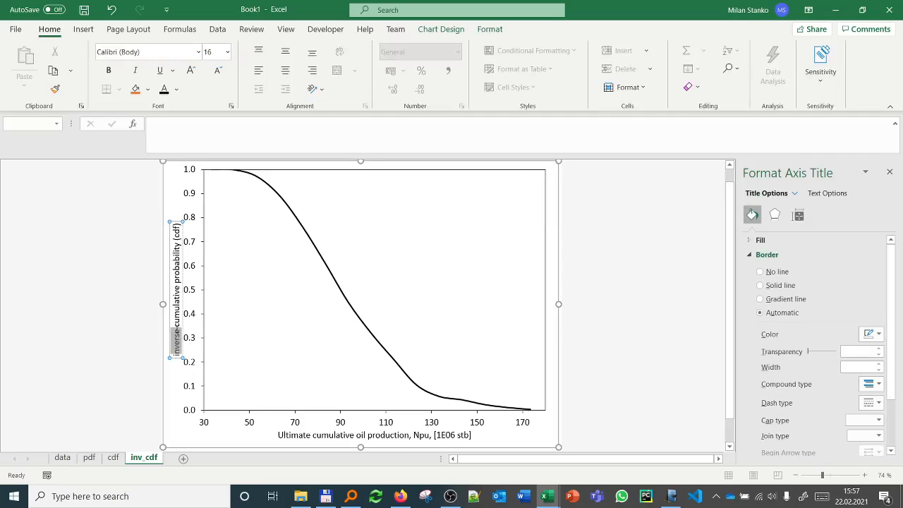
{"action": "type", "text": "1-"}
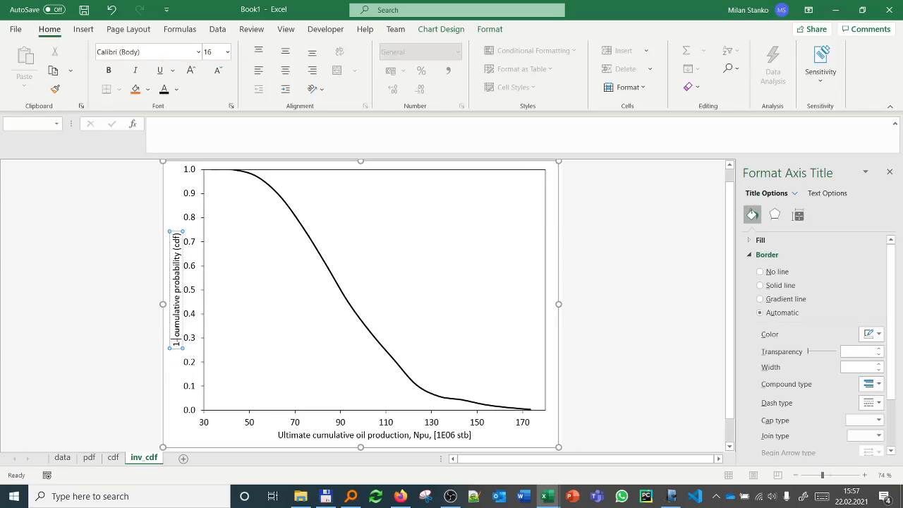
{"action": "left_click", "coordinate": [120, 397]}
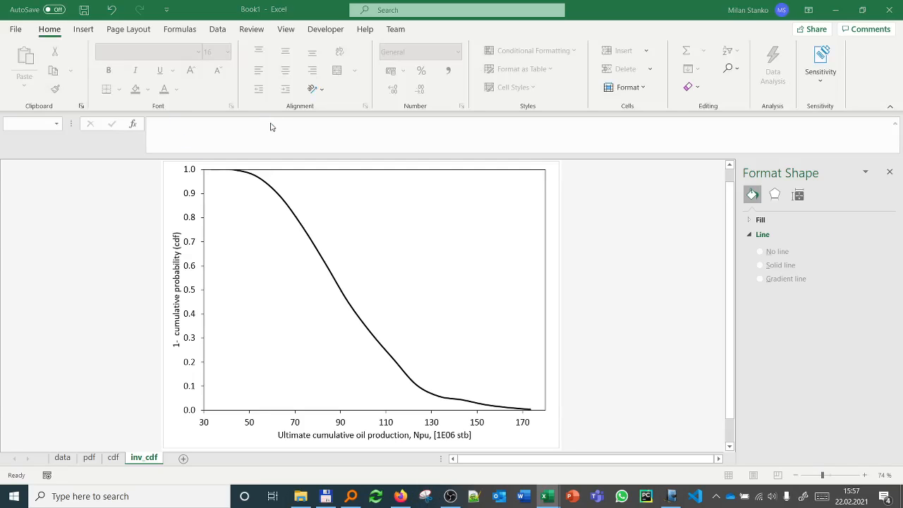
Step: Capture the whole inv_cdf chart with the Snipping Tool and copy the snip
{"action": "left_click", "coordinate": [24, 276]}
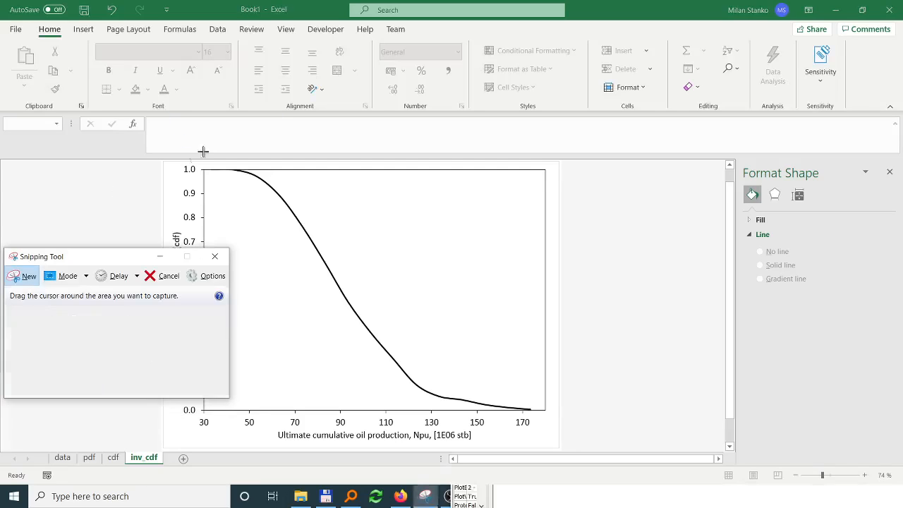
{"action": "left_click_drag", "start_coordinate": [168, 164], "coordinate": [556, 448]}
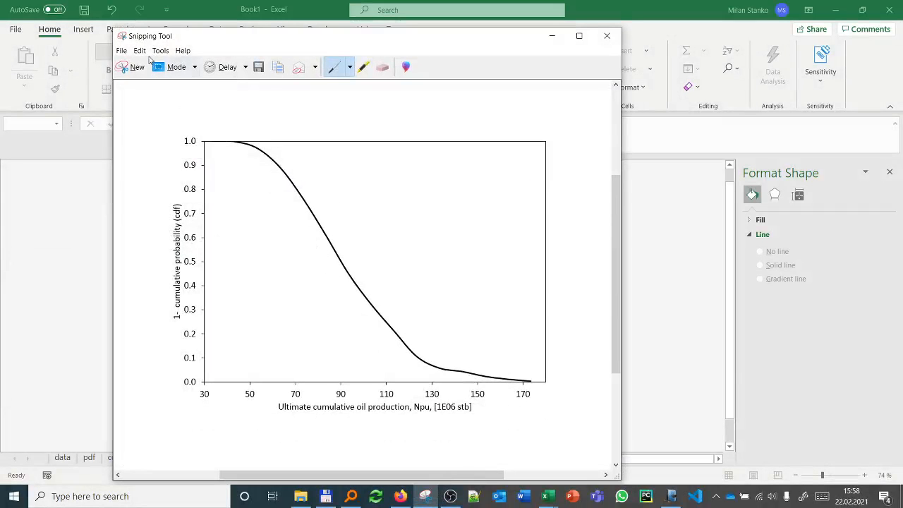
{"action": "left_click", "coordinate": [139, 50]}
{"action": "left_click", "coordinate": [148, 62]}
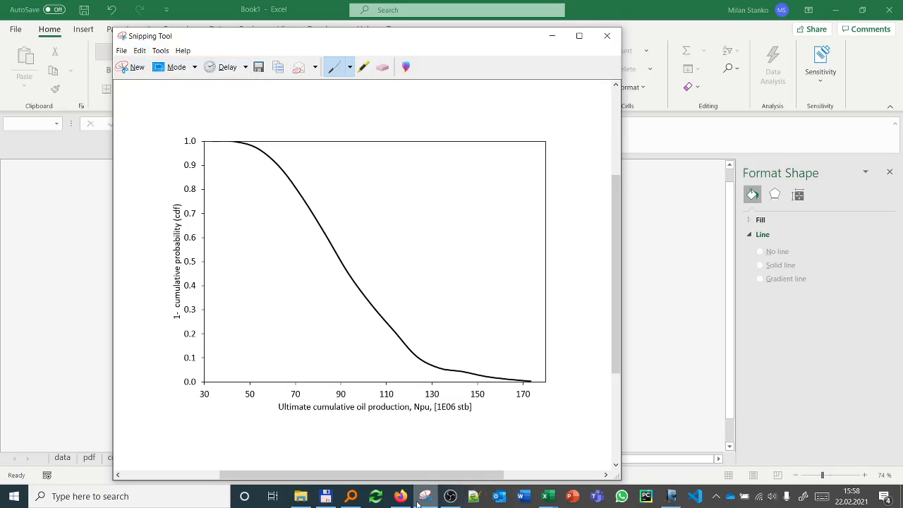
Step: Open the Energean Karish and Tanin field development plan PDF from Everything and examine the Karish Main GIIP frequency histogram
{"action": "left_click", "coordinate": [352, 498]}
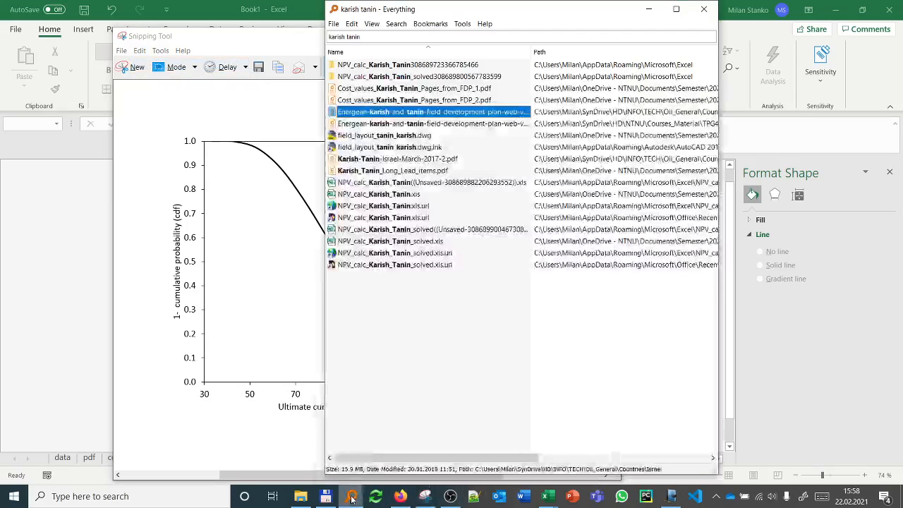
{"action": "double_click", "coordinate": [393, 112]}
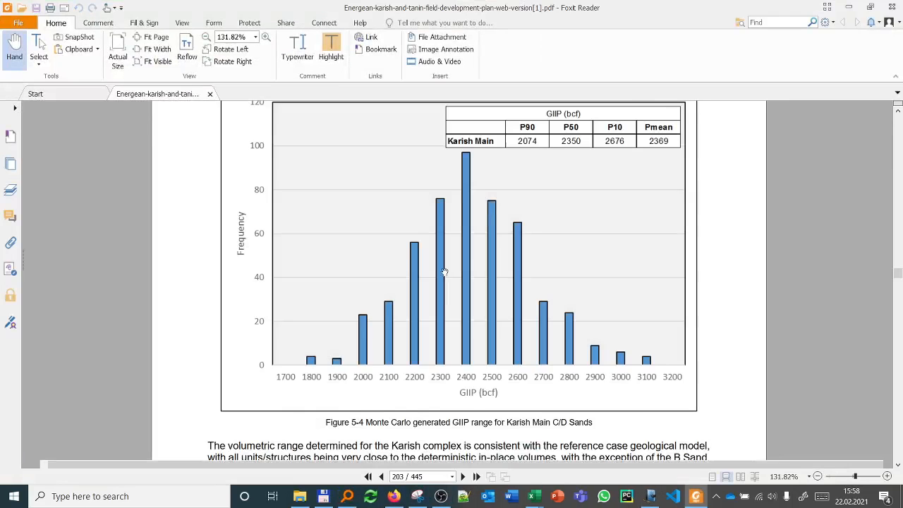
{"action": "scroll", "coordinate": [444, 272], "scroll_direction": "down", "scroll_amount": 1}
{"action": "scroll", "coordinate": [444, 271], "scroll_direction": "up", "scroll_amount": 2}
{"action": "scroll", "coordinate": [445, 271], "scroll_direction": "down", "scroll_amount": 3}
{"action": "scroll", "coordinate": [441, 273], "scroll_direction": "up", "scroll_amount": 3}
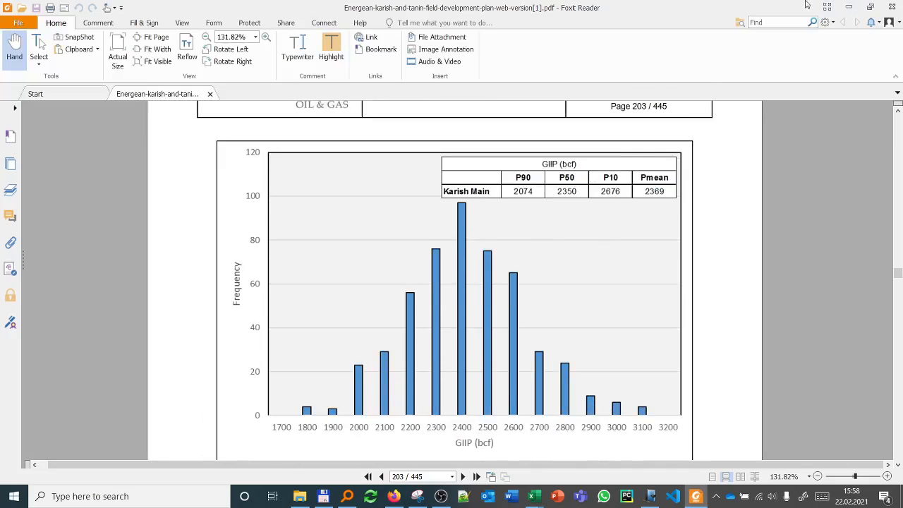
{"action": "left_click", "coordinate": [848, 7]}
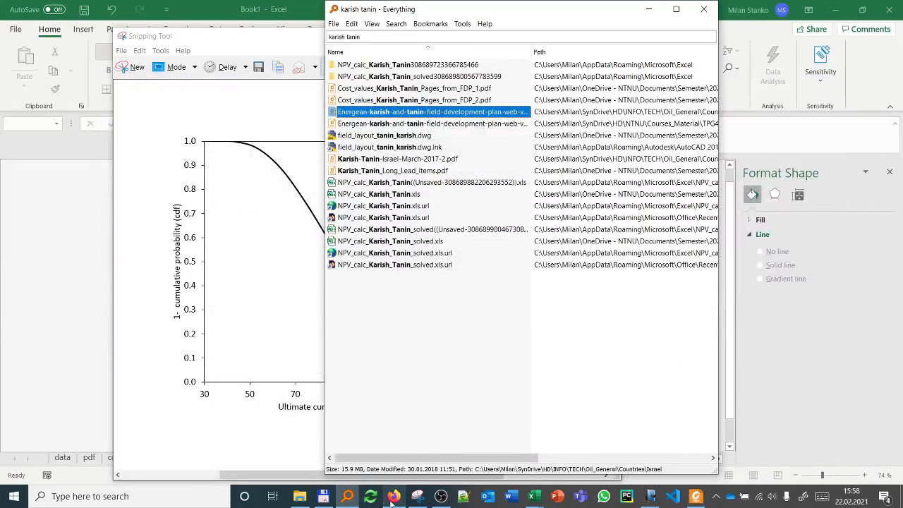
Step: Switch to Windows Journal and paste the captured inverse cdf chart into the note page
{"action": "left_click", "coordinate": [651, 496]}
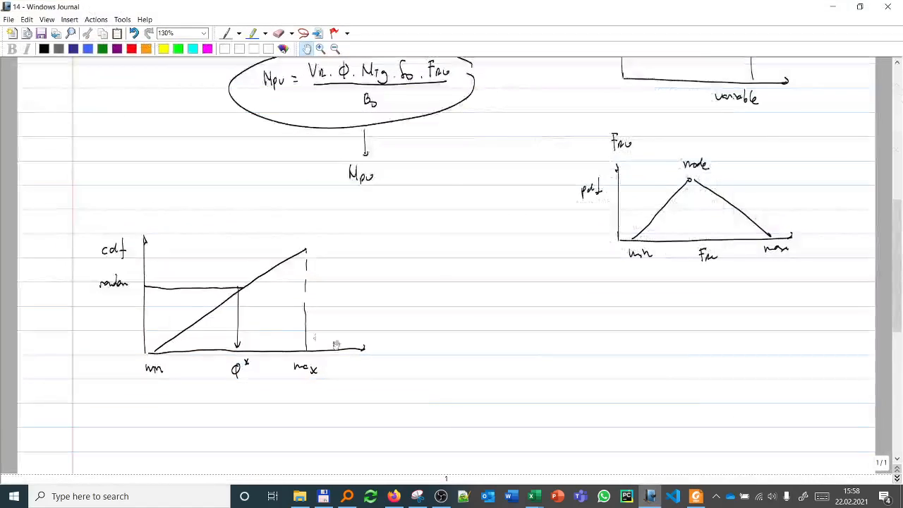
{"action": "scroll", "coordinate": [304, 349], "scroll_direction": "down", "scroll_amount": 5}
{"action": "scroll", "coordinate": [304, 349], "scroll_direction": "down", "scroll_amount": 3}
{"action": "key", "text": "ctrl+v"}
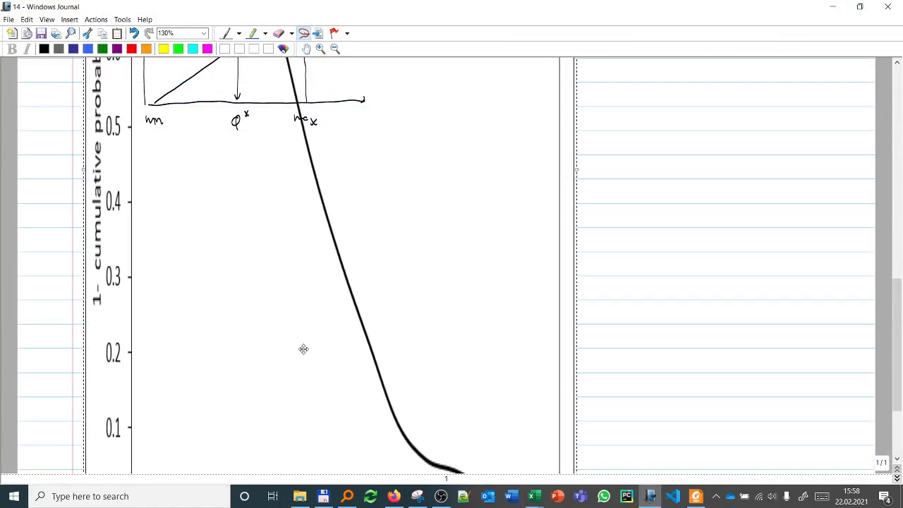
{"action": "scroll", "coordinate": [301, 278], "scroll_direction": "up", "scroll_amount": 4}
{"action": "scroll", "coordinate": [301, 279], "scroll_direction": "up", "scroll_amount": 5}
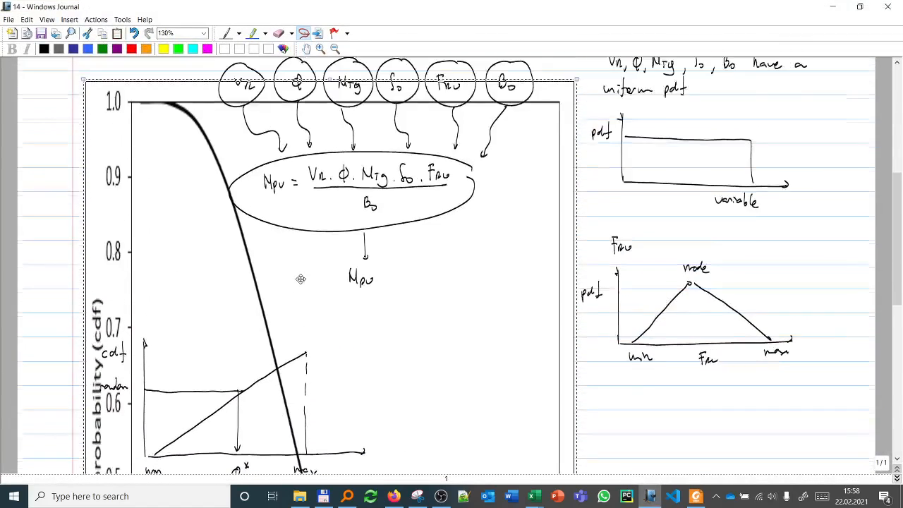
Step: Move the pasted inverse cdf chart below the hand-drawn cdf sketch and shrink it so its axes fit in view
{"action": "left_click_drag", "start_coordinate": [327, 163], "coordinate": [328, 270]}
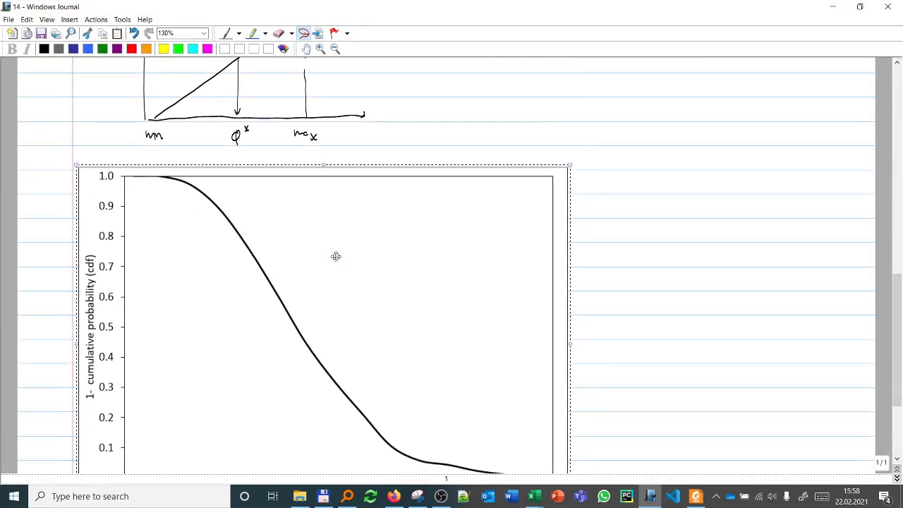
{"action": "scroll", "coordinate": [343, 264], "scroll_direction": "down", "scroll_amount": 1}
{"action": "left_click_drag", "start_coordinate": [570, 461], "coordinate": [510, 418]}
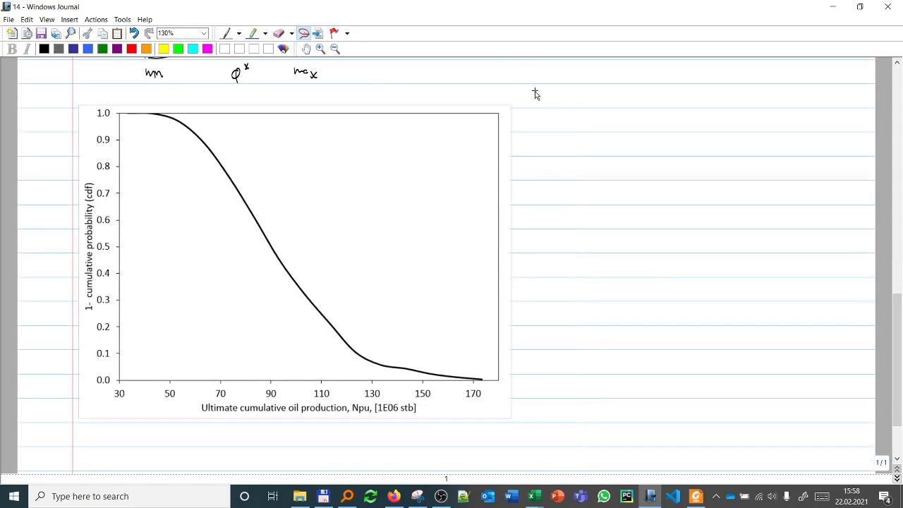
Step: Handwrite the heading "expectation curve" with the pen in the blank area beside the chart
{"action": "left_click", "coordinate": [226, 33]}
{"action": "mouse_move", "coordinate": [543, 99]}
{"action": "left_mouse_down"}
{"action": "mouse_move", "coordinate": [550, 108]}
{"action": "mouse_move", "coordinate": [573, 104]}
{"action": "left_mouse_up"}
{"action": "mouse_move", "coordinate": [575, 88]}
{"action": "left_mouse_down"}
{"action": "mouse_move", "coordinate": [574, 106]}
{"action": "mouse_move", "coordinate": [656, 106]}
{"action": "left_mouse_up"}
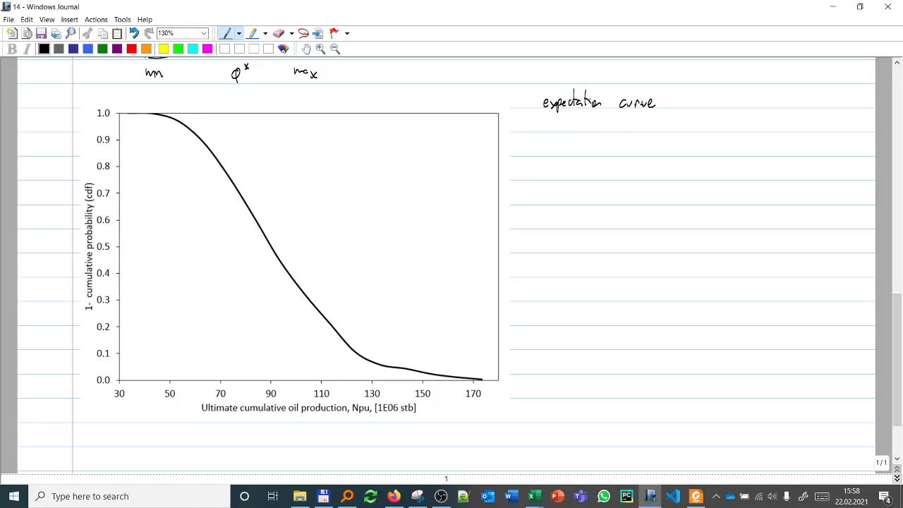
Step: Switch to the Karish and Tanin PDF in Foxit Reader, examine the Figure 5-5 GIIP histogram and its percentile table, and return to Windows Journal
{"action": "left_click", "coordinate": [695, 496]}
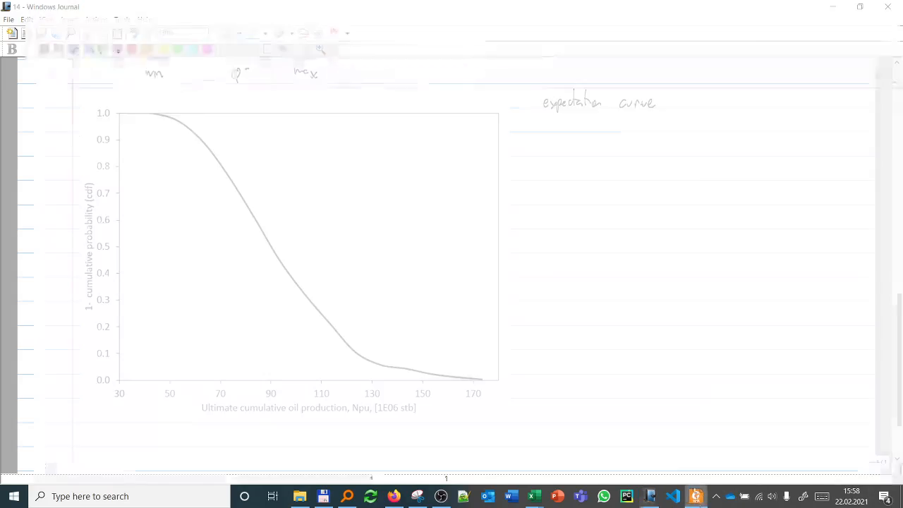
{"action": "scroll", "coordinate": [534, 272], "scroll_direction": "up", "scroll_amount": 3}
{"action": "scroll", "coordinate": [532, 273], "scroll_direction": "down", "scroll_amount": 10}
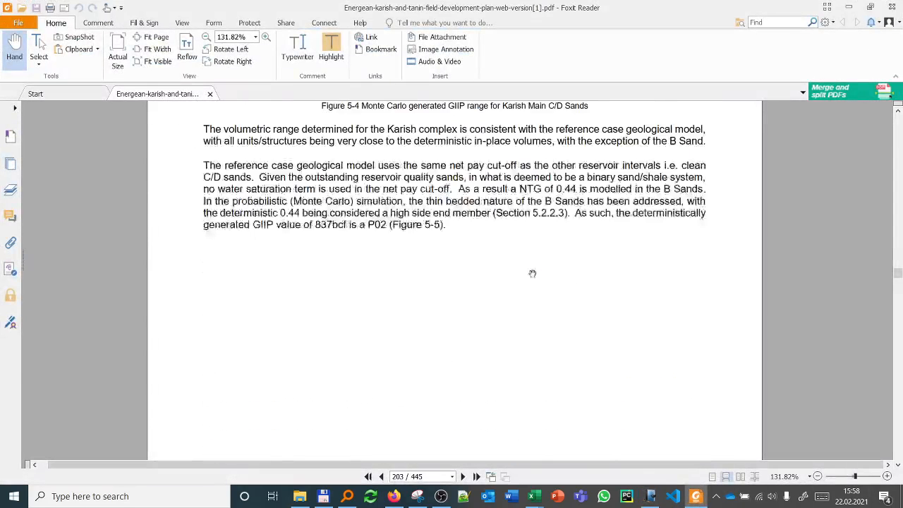
{"action": "scroll", "coordinate": [530, 273], "scroll_direction": "down", "scroll_amount": 5}
{"action": "scroll", "coordinate": [529, 273], "scroll_direction": "up", "scroll_amount": 2}
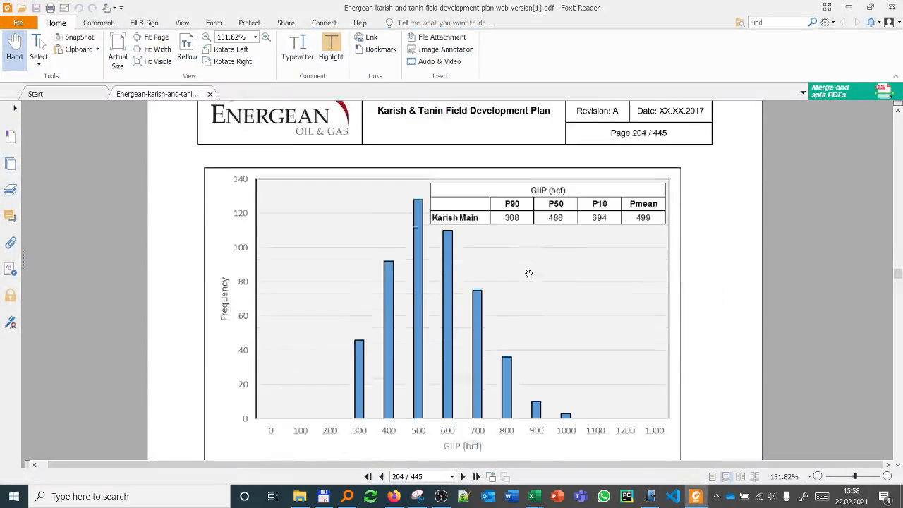
{"action": "scroll", "coordinate": [528, 273], "scroll_direction": "down", "scroll_amount": 2}
{"action": "scroll", "coordinate": [528, 273], "scroll_direction": "down", "scroll_amount": 3}
{"action": "scroll", "coordinate": [536, 261], "scroll_direction": "up", "scroll_amount": 3}
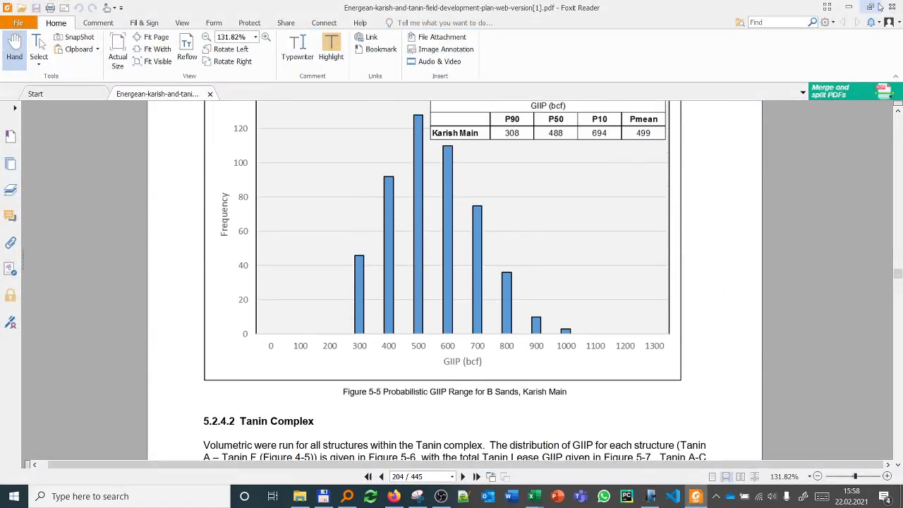
{"action": "left_click", "coordinate": [848, 5]}
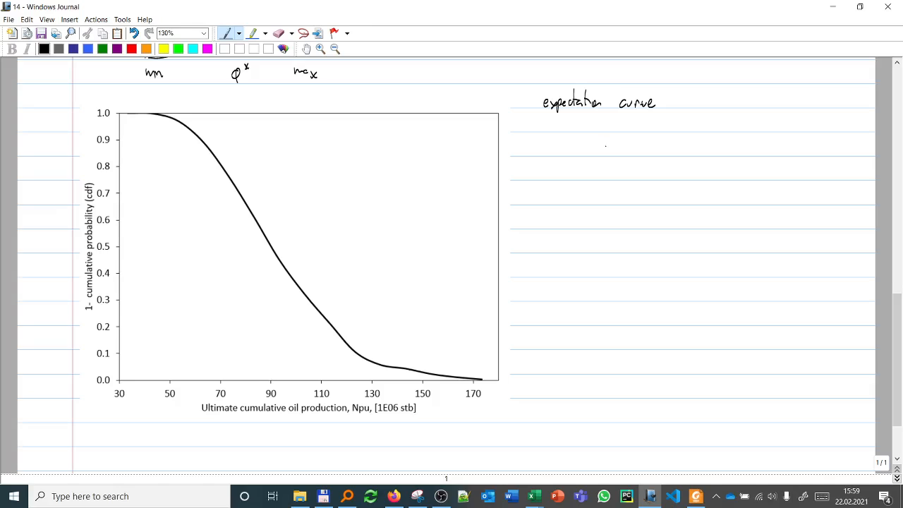
Step: Handwrite a dashed list under the heading with conservative estimate, average estimate and optimistic estimate
{"action": "mouse_move", "coordinate": [598, 139]}
{"action": "left_mouse_down"}
{"action": "mouse_move", "coordinate": [619, 151]}
{"action": "mouse_move", "coordinate": [636, 139]}
{"action": "mouse_move", "coordinate": [699, 151]}
{"action": "mouse_move", "coordinate": [704, 140]}
{"action": "mouse_move", "coordinate": [711, 150]}
{"action": "left_mouse_up"}
{"action": "mouse_move", "coordinate": [575, 172]}
{"action": "left_mouse_down"}
{"action": "mouse_move", "coordinate": [598, 163]}
{"action": "mouse_move", "coordinate": [639, 180]}
{"action": "mouse_move", "coordinate": [704, 175]}
{"action": "left_mouse_up"}
{"action": "left_click_drag", "start_coordinate": [575, 197], "coordinate": [584, 198]}
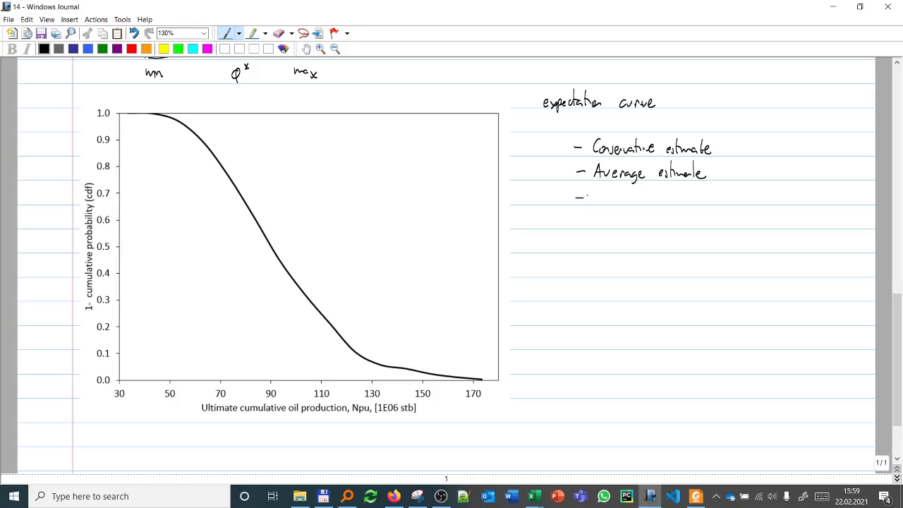
{"action": "mouse_move", "coordinate": [597, 196]}
{"action": "left_mouse_down"}
{"action": "mouse_move", "coordinate": [603, 208]}
{"action": "mouse_move", "coordinate": [679, 204]}
{"action": "mouse_move", "coordinate": [708, 188]}
{"action": "mouse_move", "coordinate": [718, 199]}
{"action": "left_mouse_up"}
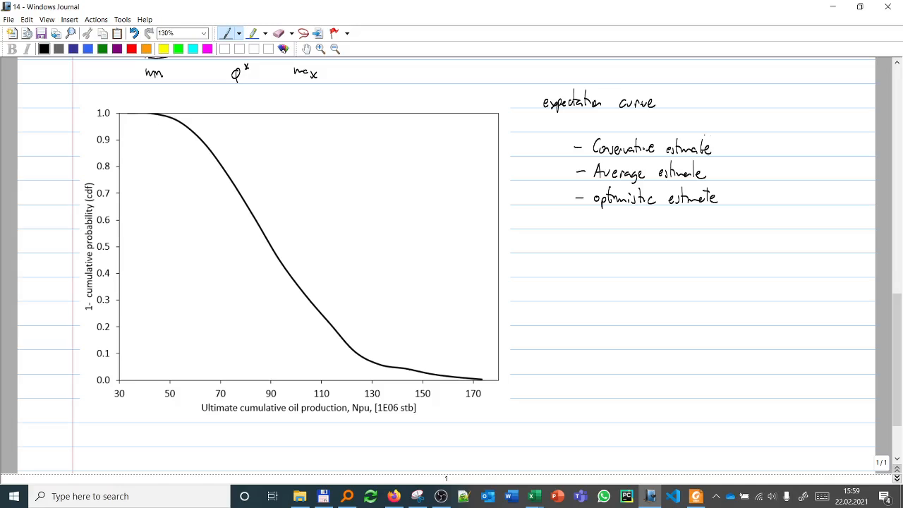
Step: Write the probabilities (90%), (50%) and (10%) after the conservative, average and optimistic estimates respectively
{"action": "mouse_move", "coordinate": [736, 138]}
{"action": "left_mouse_down"}
{"action": "mouse_move", "coordinate": [737, 156]}
{"action": "mouse_move", "coordinate": [756, 144]}
{"action": "mouse_move", "coordinate": [763, 153]}
{"action": "left_mouse_up"}
{"action": "mouse_move", "coordinate": [775, 136]}
{"action": "left_mouse_down"}
{"action": "mouse_move", "coordinate": [776, 154]}
{"action": "mouse_move", "coordinate": [734, 180]}
{"action": "mouse_move", "coordinate": [753, 169]}
{"action": "left_mouse_up"}
{"action": "left_click_drag", "start_coordinate": [762, 168], "coordinate": [766, 174]}
{"action": "mouse_move", "coordinate": [769, 162]}
{"action": "left_mouse_down"}
{"action": "mouse_move", "coordinate": [772, 177]}
{"action": "mouse_move", "coordinate": [735, 203]}
{"action": "mouse_move", "coordinate": [744, 202]}
{"action": "left_mouse_up"}
{"action": "left_click_drag", "start_coordinate": [752, 195], "coordinate": [755, 201]}
{"action": "left_click_drag", "start_coordinate": [768, 184], "coordinate": [771, 202]}
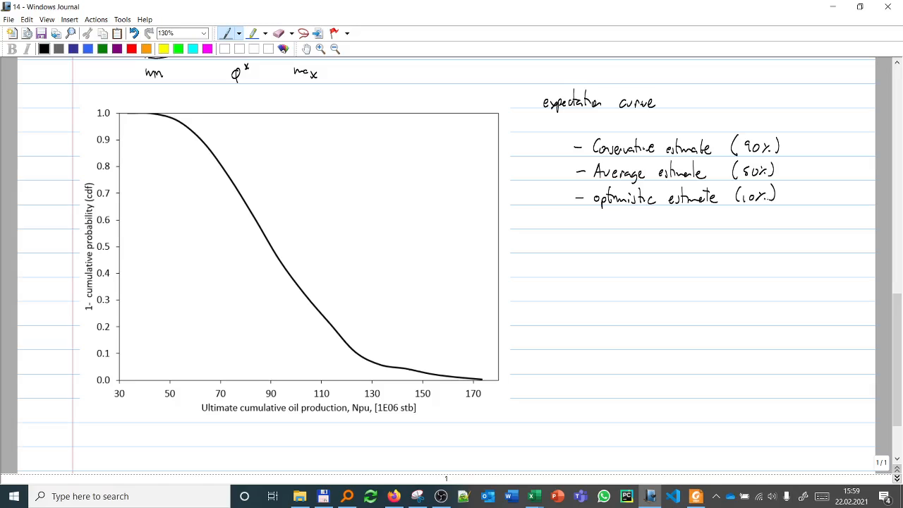
Step: Write the labels P90, P50 and P10 after the three estimates' percentages
{"action": "mouse_move", "coordinate": [806, 139]}
{"action": "left_mouse_down"}
{"action": "mouse_move", "coordinate": [806, 154]}
{"action": "mouse_move", "coordinate": [827, 142]}
{"action": "mouse_move", "coordinate": [807, 176]}
{"action": "left_mouse_up"}
{"action": "key", "text": "ctrl+z"}
{"action": "left_click_drag", "start_coordinate": [805, 166], "coordinate": [804, 179]}
{"action": "left_click_drag", "start_coordinate": [804, 167], "coordinate": [814, 176]}
{"action": "mouse_move", "coordinate": [827, 168]}
{"action": "left_mouse_down"}
{"action": "mouse_move", "coordinate": [823, 177]}
{"action": "mouse_move", "coordinate": [827, 169]}
{"action": "left_mouse_up"}
{"action": "mouse_move", "coordinate": [806, 187]}
{"action": "left_mouse_down"}
{"action": "mouse_move", "coordinate": [807, 199]}
{"action": "mouse_move", "coordinate": [820, 199]}
{"action": "left_mouse_up"}
{"action": "left_click_drag", "start_coordinate": [828, 188], "coordinate": [827, 189]}
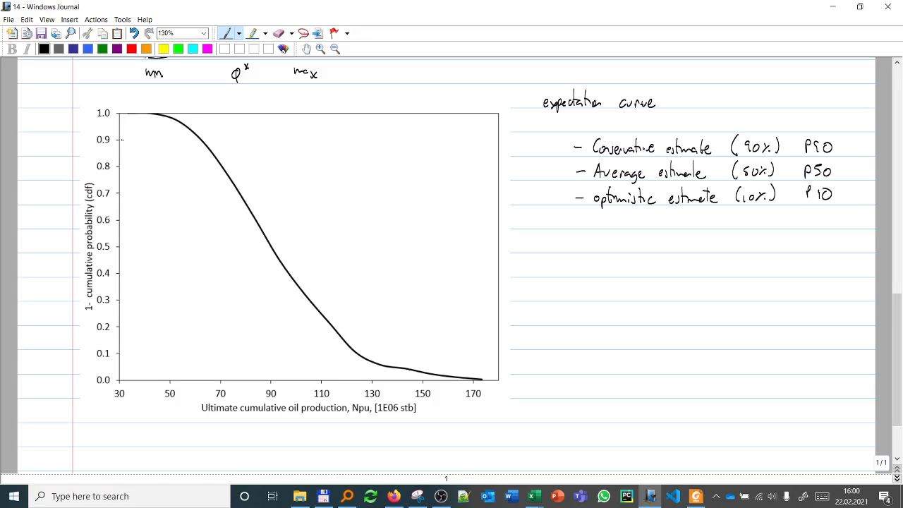
Step: Trace the 0.9 probability across to the curve and down to the Npu axis, label it "65 E06 stb", and bracket P90 in the list
{"action": "mouse_move", "coordinate": [121, 140]}
{"action": "left_mouse_down"}
{"action": "mouse_move", "coordinate": [200, 140]}
{"action": "mouse_move", "coordinate": [205, 372]}
{"action": "left_mouse_up"}
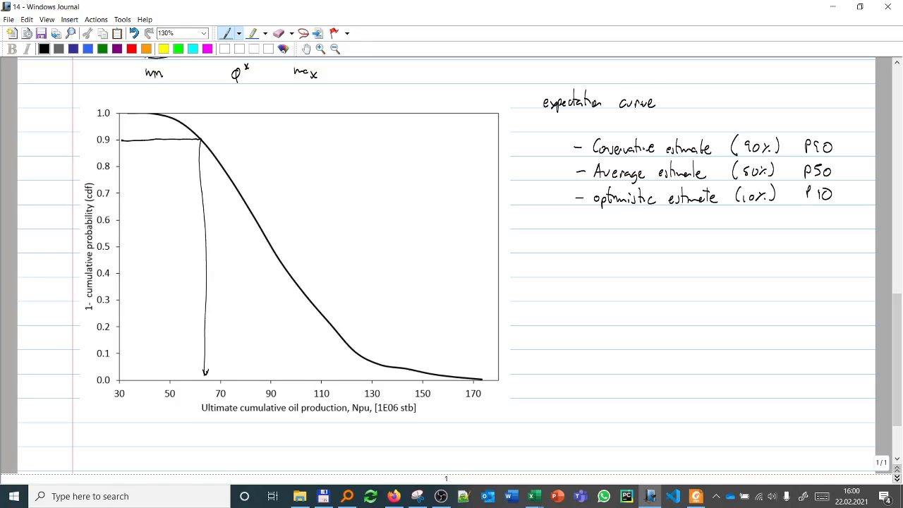
{"action": "mouse_move", "coordinate": [205, 383]}
{"action": "left_mouse_down"}
{"action": "mouse_move", "coordinate": [199, 429]}
{"action": "mouse_move", "coordinate": [230, 444]}
{"action": "mouse_move", "coordinate": [239, 433]}
{"action": "left_mouse_up"}
{"action": "mouse_move", "coordinate": [242, 433]}
{"action": "left_mouse_down"}
{"action": "mouse_move", "coordinate": [251, 443]}
{"action": "mouse_move", "coordinate": [280, 434]}
{"action": "left_mouse_up"}
{"action": "left_click_drag", "start_coordinate": [278, 429], "coordinate": [292, 438]}
{"action": "mouse_move", "coordinate": [289, 494]}
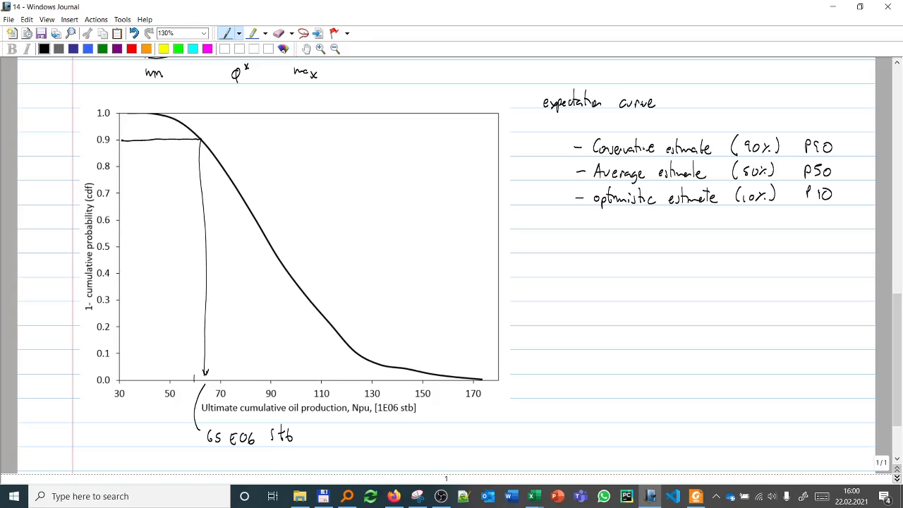
{"action": "left_click_drag", "start_coordinate": [840, 133], "coordinate": [845, 153]}
Step: Trace the 0.5 probability across to the curve and down to the Npu axis, and label it "~90 E06 stb"
{"action": "mouse_move", "coordinate": [122, 246]}
{"action": "left_mouse_down"}
{"action": "mouse_move", "coordinate": [271, 247]}
{"action": "mouse_move", "coordinate": [275, 377]}
{"action": "mouse_move", "coordinate": [338, 444]}
{"action": "mouse_move", "coordinate": [373, 436]}
{"action": "mouse_move", "coordinate": [365, 445]}
{"action": "mouse_move", "coordinate": [433, 445]}
{"action": "left_mouse_up"}
{"action": "right_click", "coordinate": [275, 377]}
{"action": "key", "text": "Escape"}
{"action": "left_click_drag", "start_coordinate": [440, 426], "coordinate": [445, 440]}
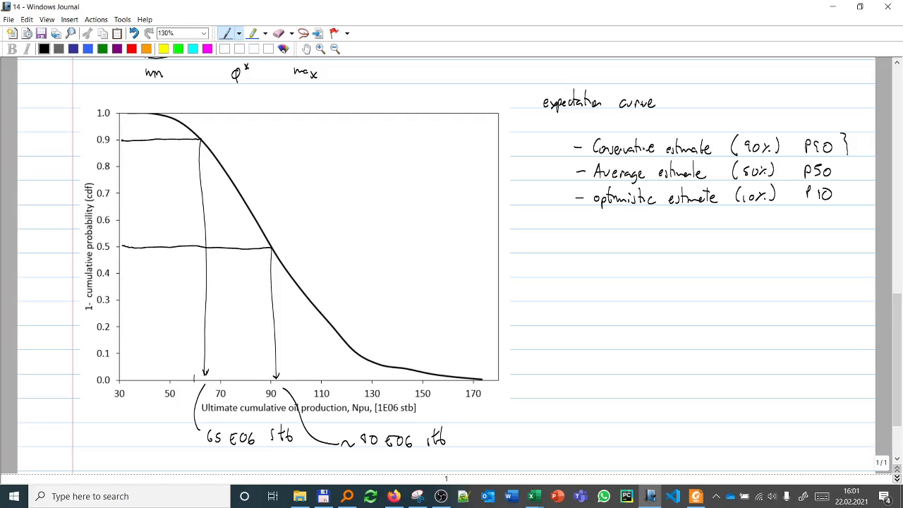
{"action": "left_click_drag", "start_coordinate": [365, 434], "coordinate": [365, 455]}
Step: Trace the 0.1 probability across to the curve and down to the Npu axis, and label it "~125E06 stb"
{"action": "mouse_move", "coordinate": [122, 352]}
{"action": "left_mouse_down"}
{"action": "mouse_move", "coordinate": [361, 351]}
{"action": "mouse_move", "coordinate": [357, 377]}
{"action": "mouse_move", "coordinate": [368, 408]}
{"action": "mouse_move", "coordinate": [588, 420]}
{"action": "left_mouse_up"}
{"action": "left_click_drag", "start_coordinate": [584, 411], "coordinate": [599, 418]}
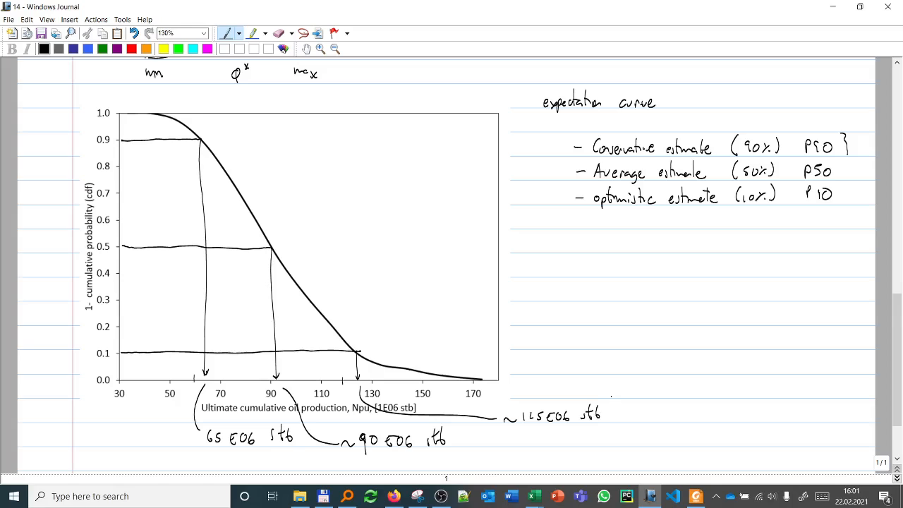
{"action": "left_click", "coordinate": [306, 48]}
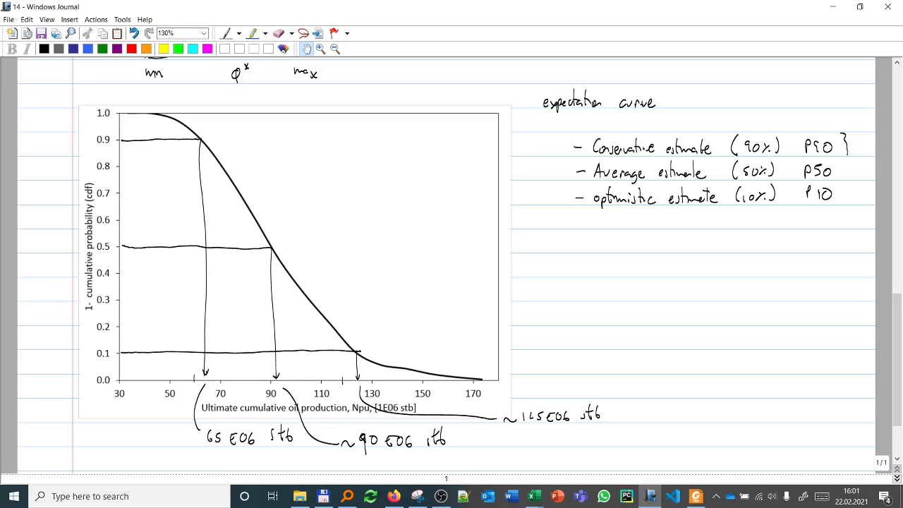
{"action": "left_click", "coordinate": [226, 33]}
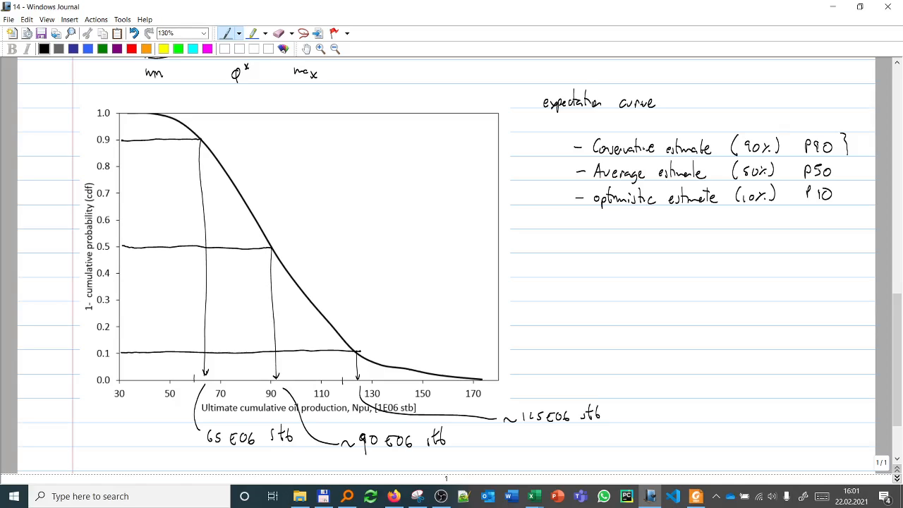
{"action": "left_click", "coordinate": [305, 48]}
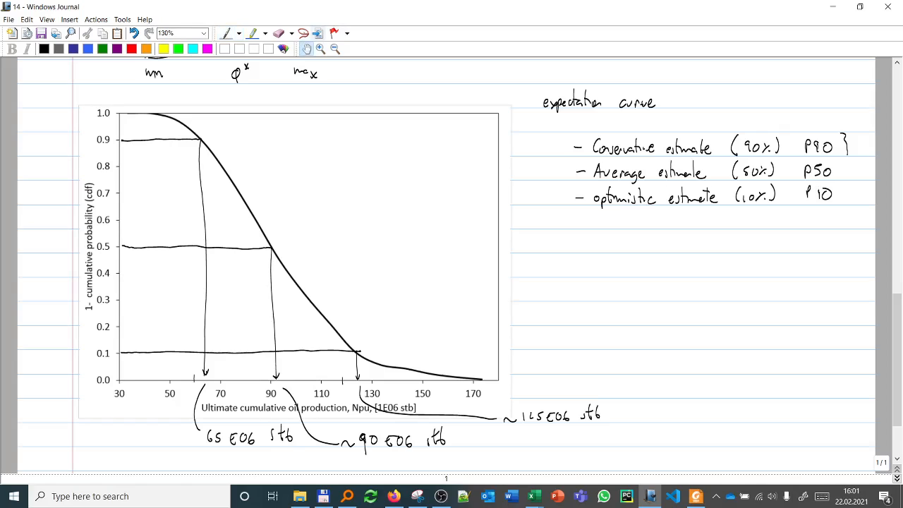